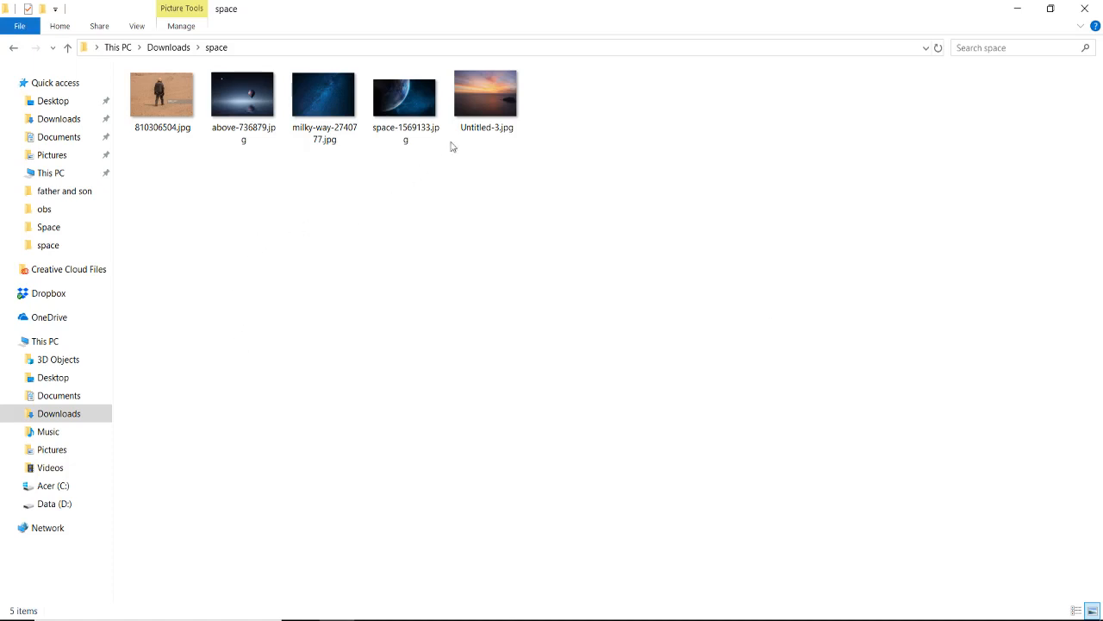
Step: Look through the five source images in the space folder, from 810306504.jpg to Untitled-3.jpg, and switch to Photoshop
mouse_move(473, 119)
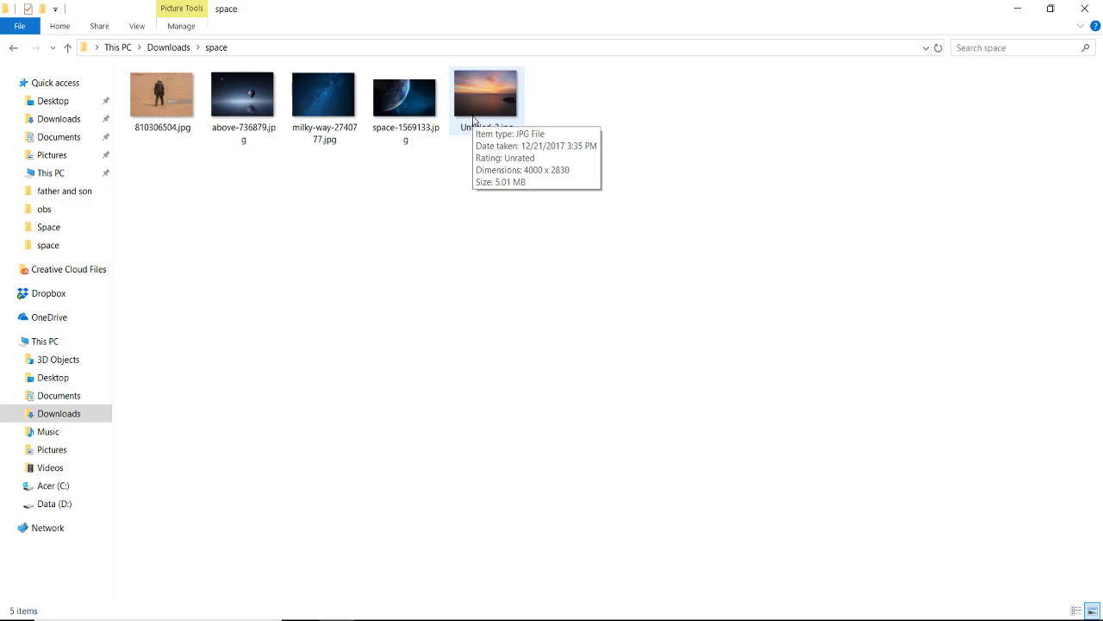
double_click(163, 115)
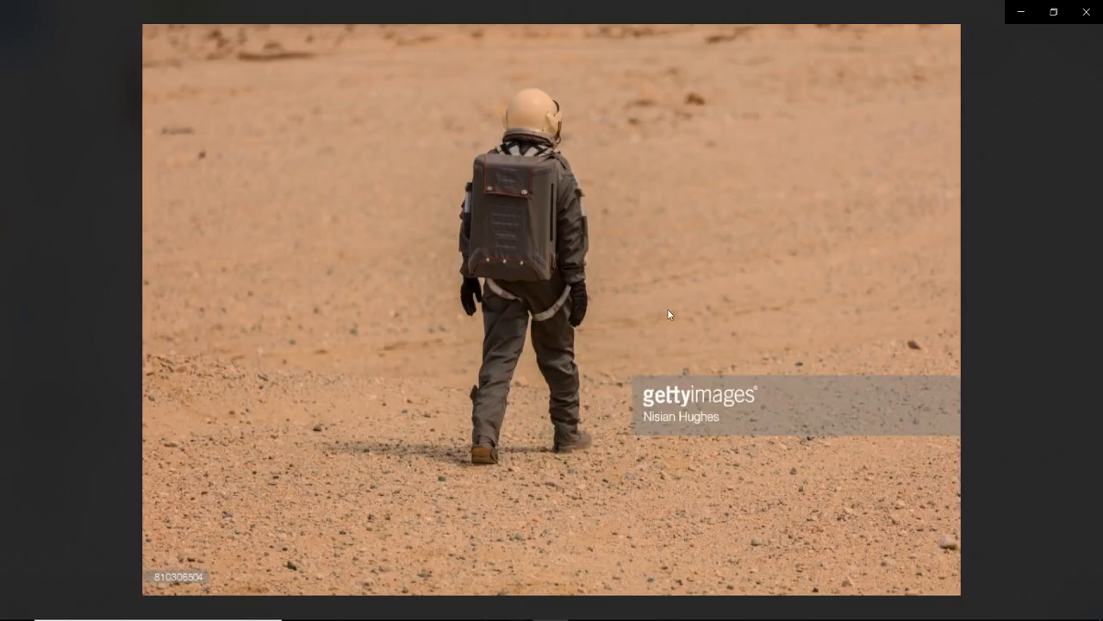
key("Right")
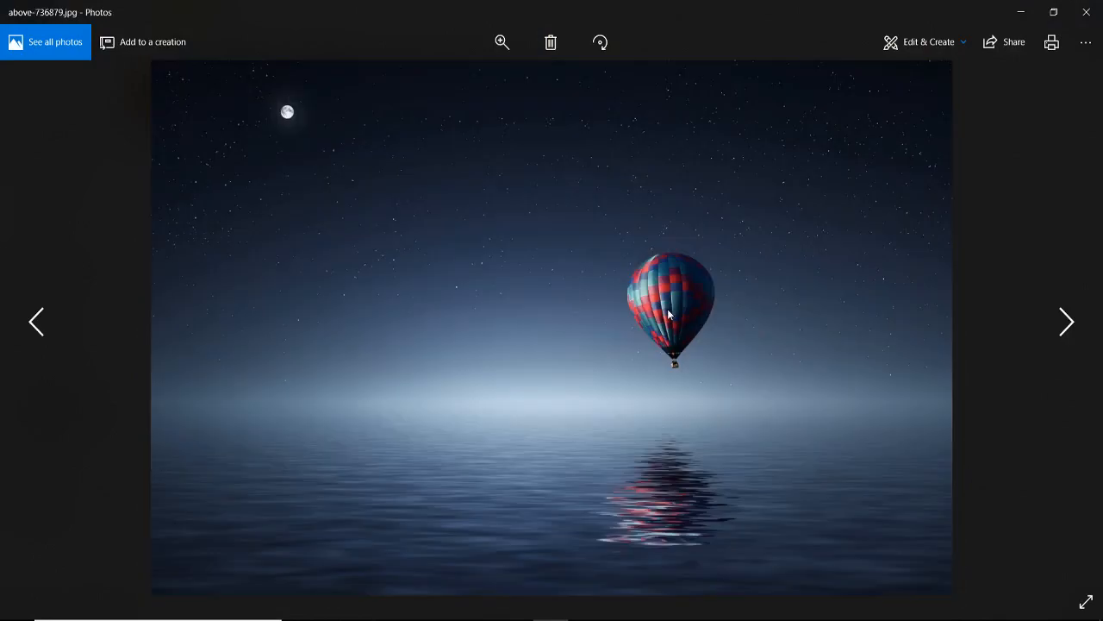
key("Right")
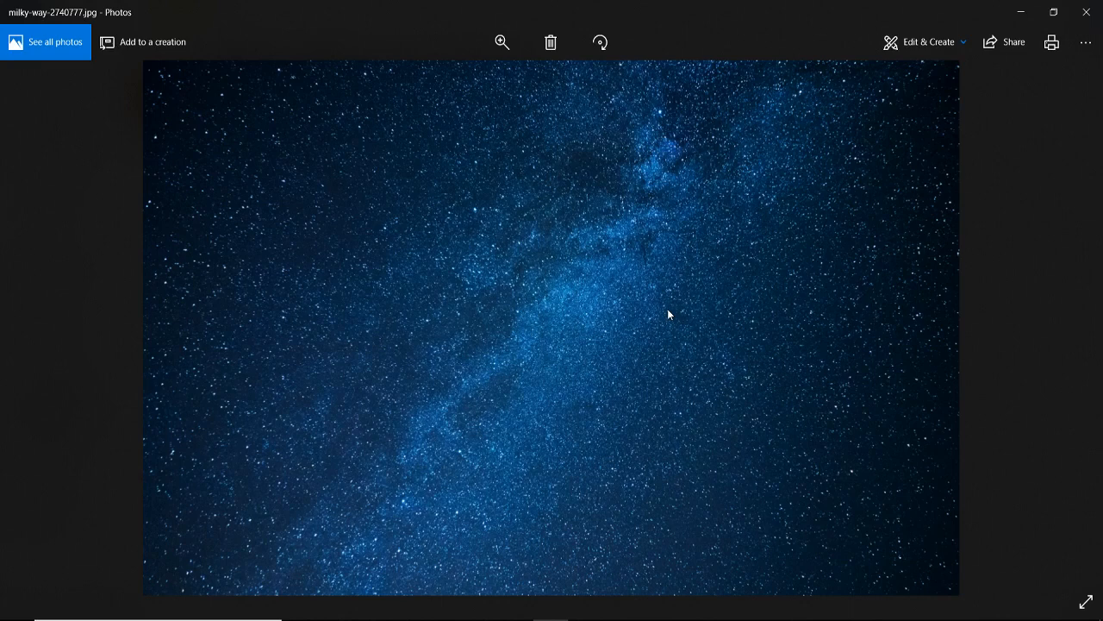
key("Right")
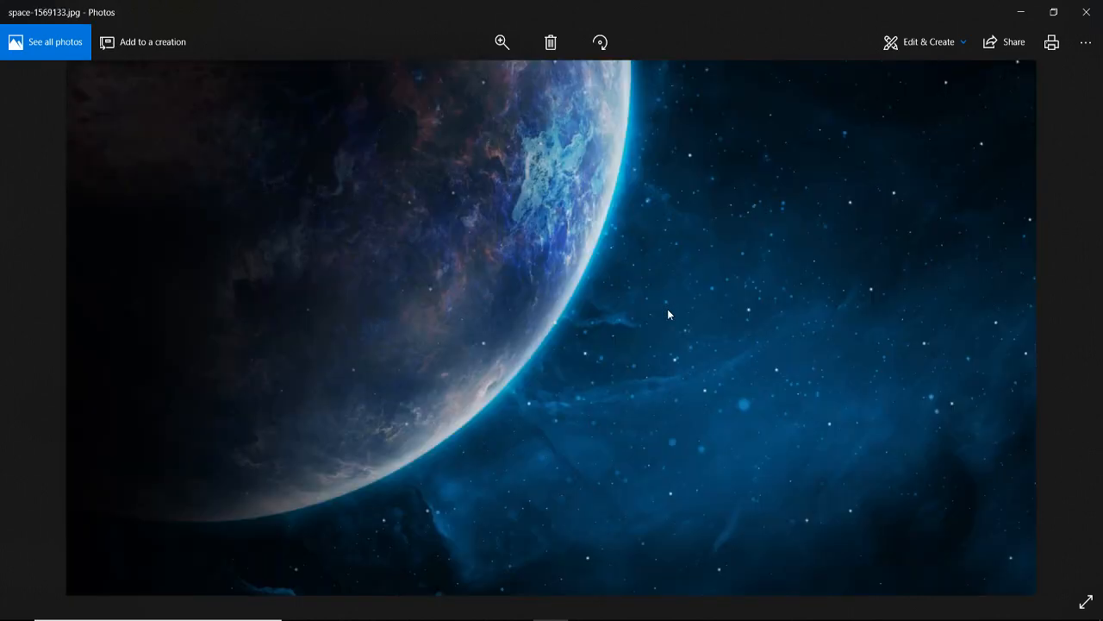
key("Right")
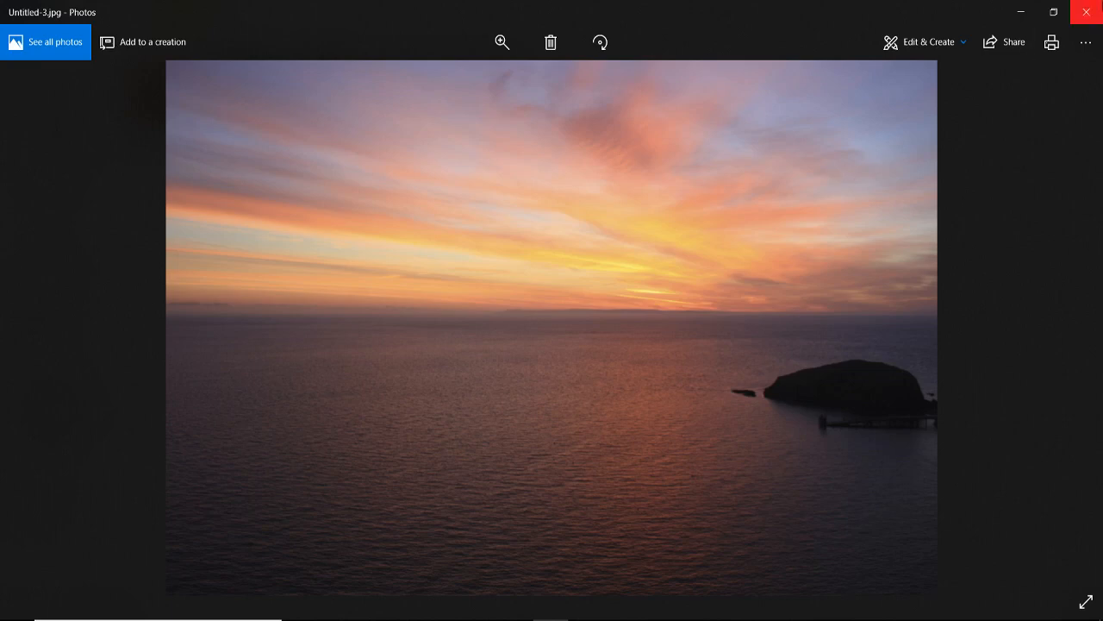
left_click(1086, 12)
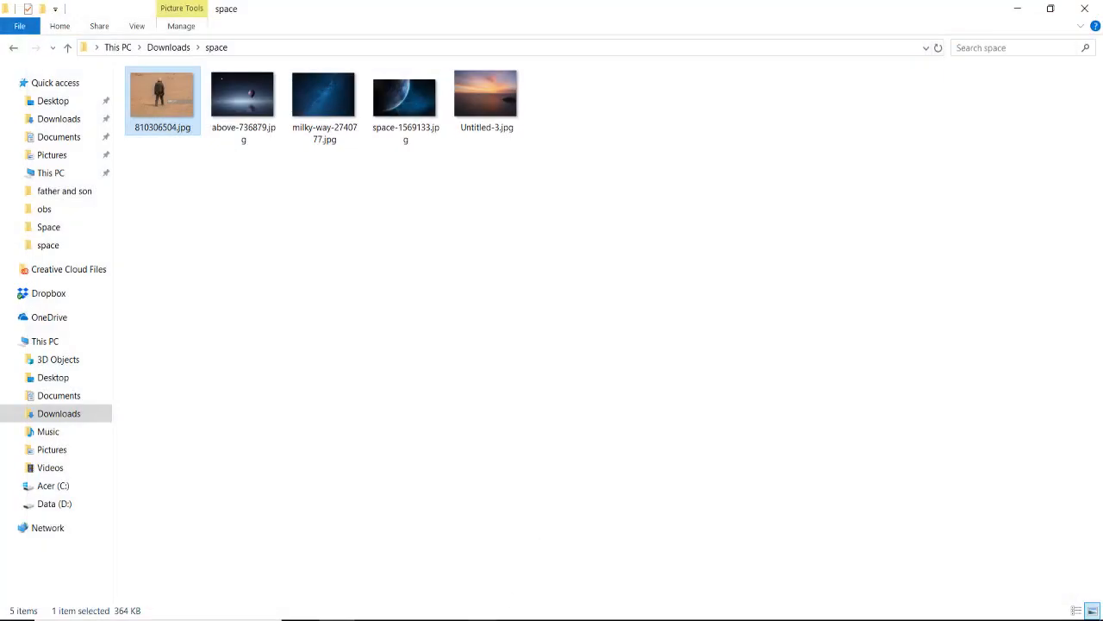
left_click(479, 619)
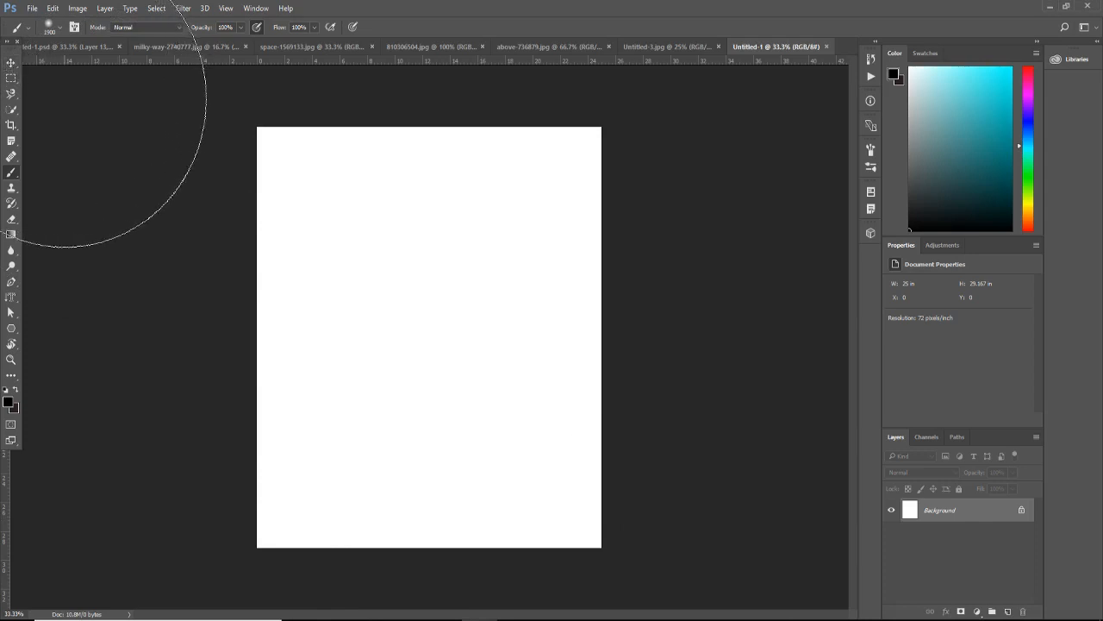
key("bracketleft")
key("bracketleft")
key("bracketleft")
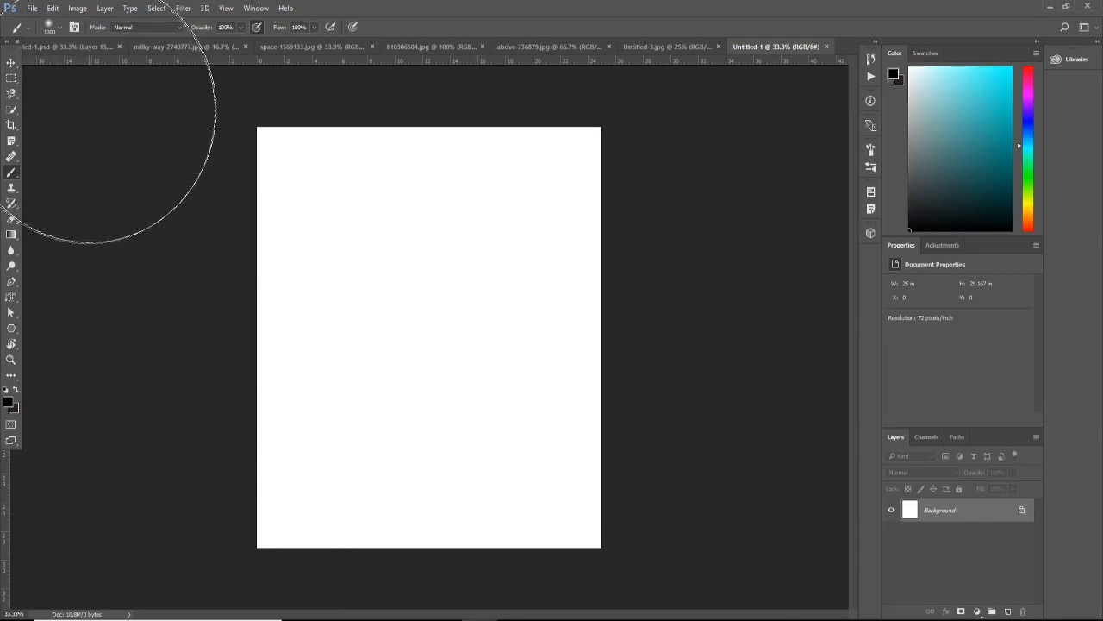
key("bracketright")
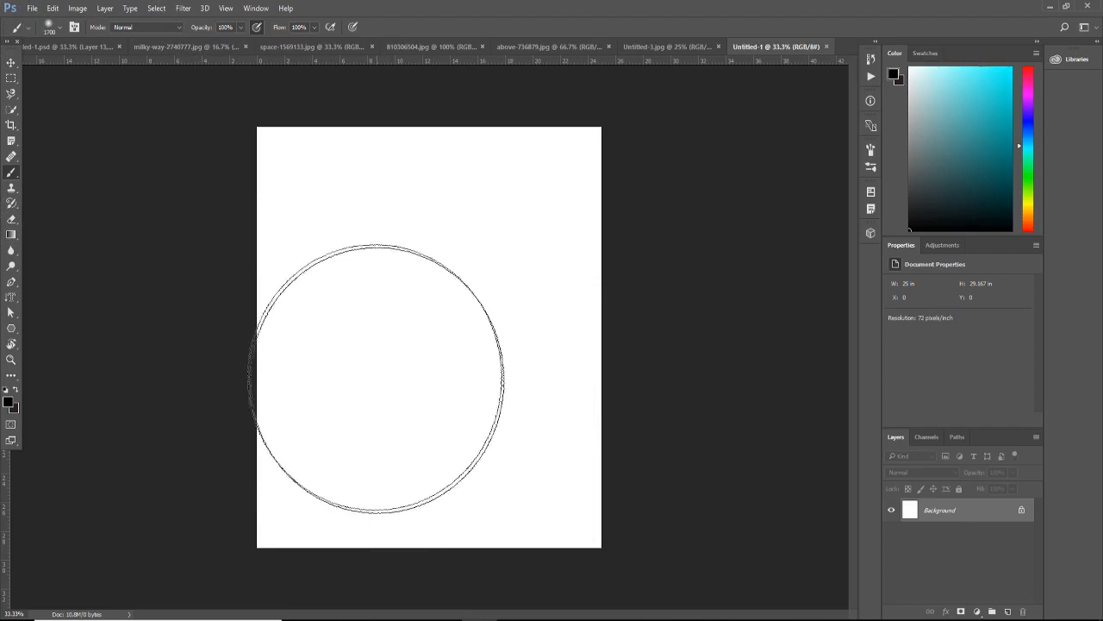
Step: Unlock the background of milky-way-2740777.jpg and move the image into the blank Untitled-1 document with the Move tool
left_click(10, 63)
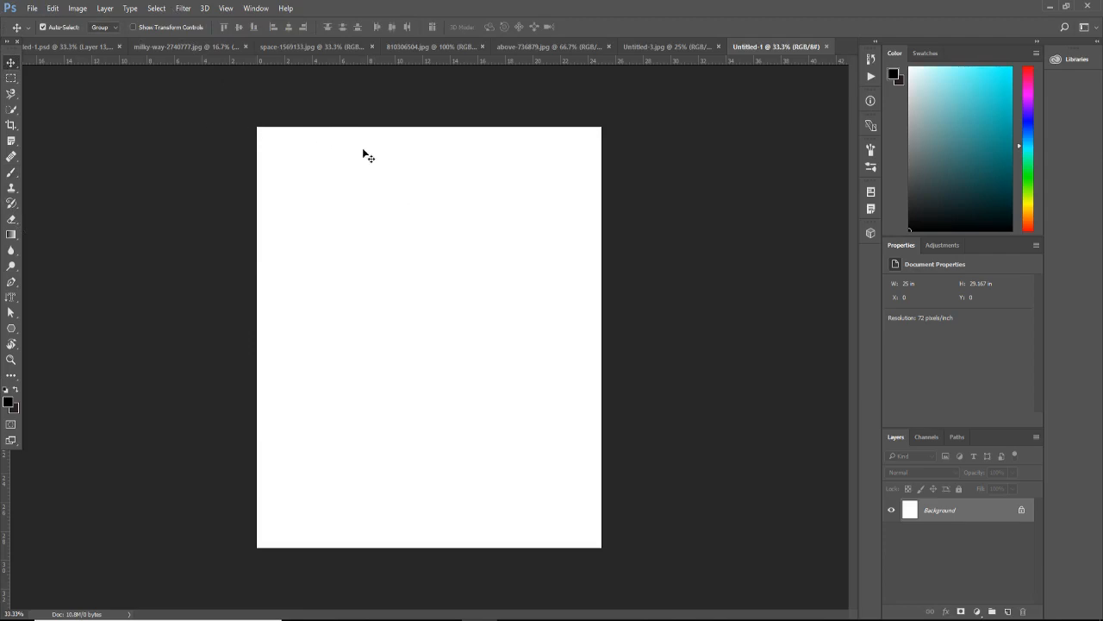
left_click(284, 48)
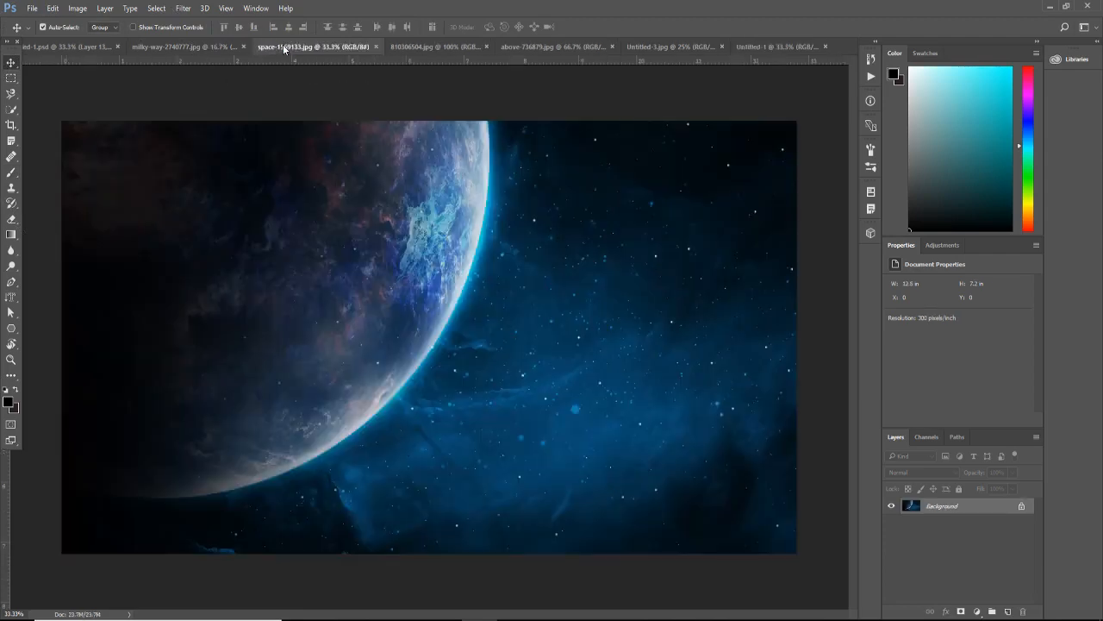
left_click(238, 49)
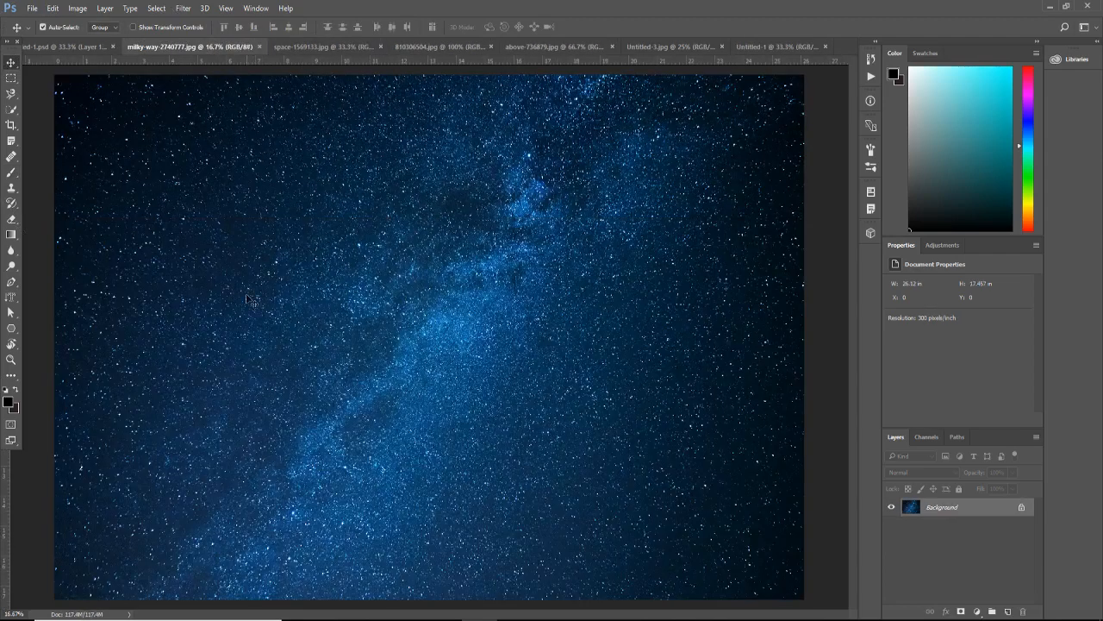
left_click(1021, 507)
left_click_drag(422, 329, 414, 249)
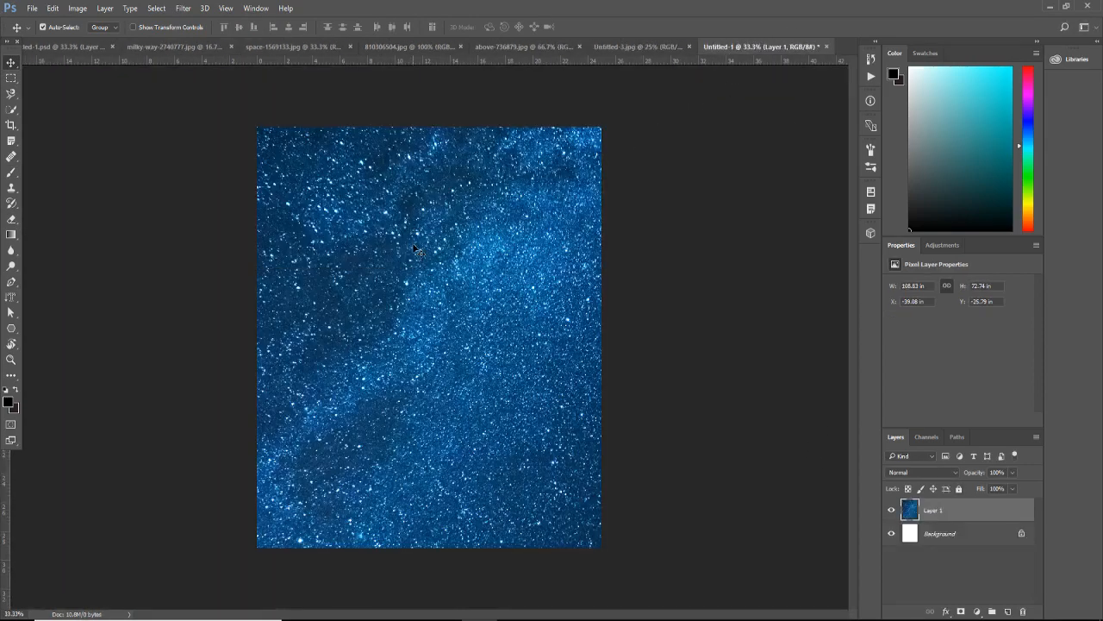
Step: Free-transform the milky-way layer down to about 23.81 in wide and align it with the canvas's upper-left corner
key("ctrl+t")
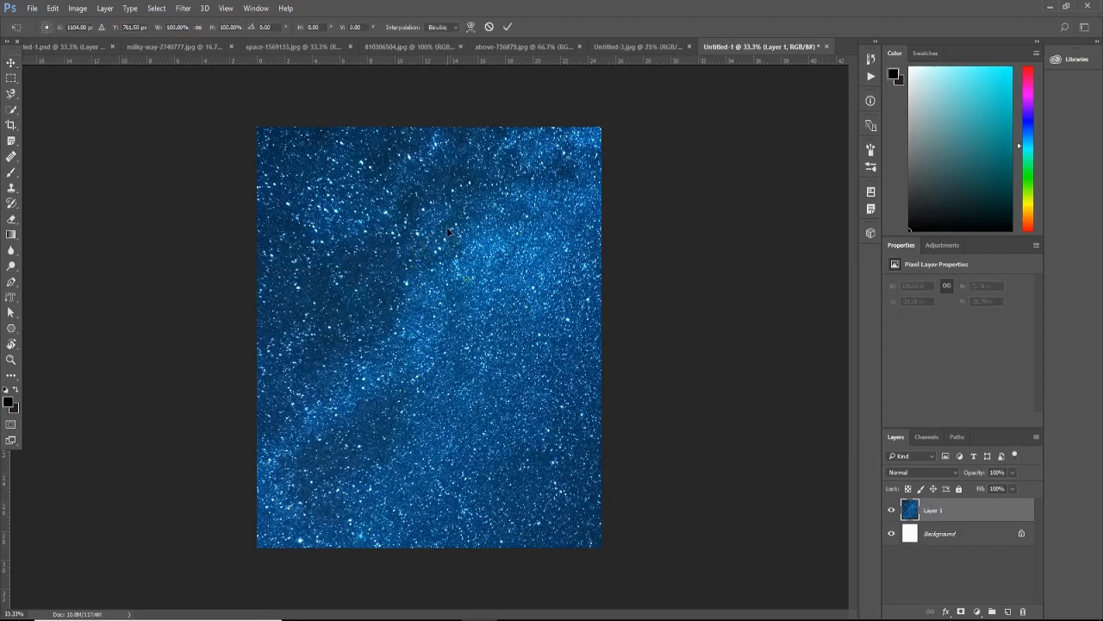
key("ctrl+0")
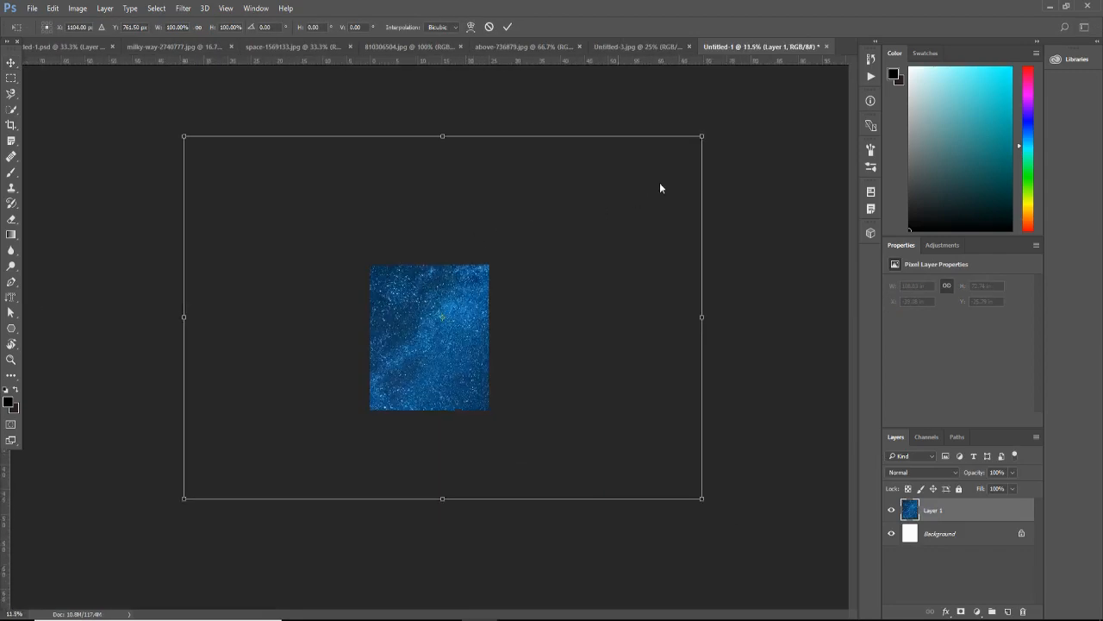
left_click_drag(703, 136, 373, 373)
left_click_drag(325, 410, 511, 307)
left_click_drag(556, 397, 487, 358)
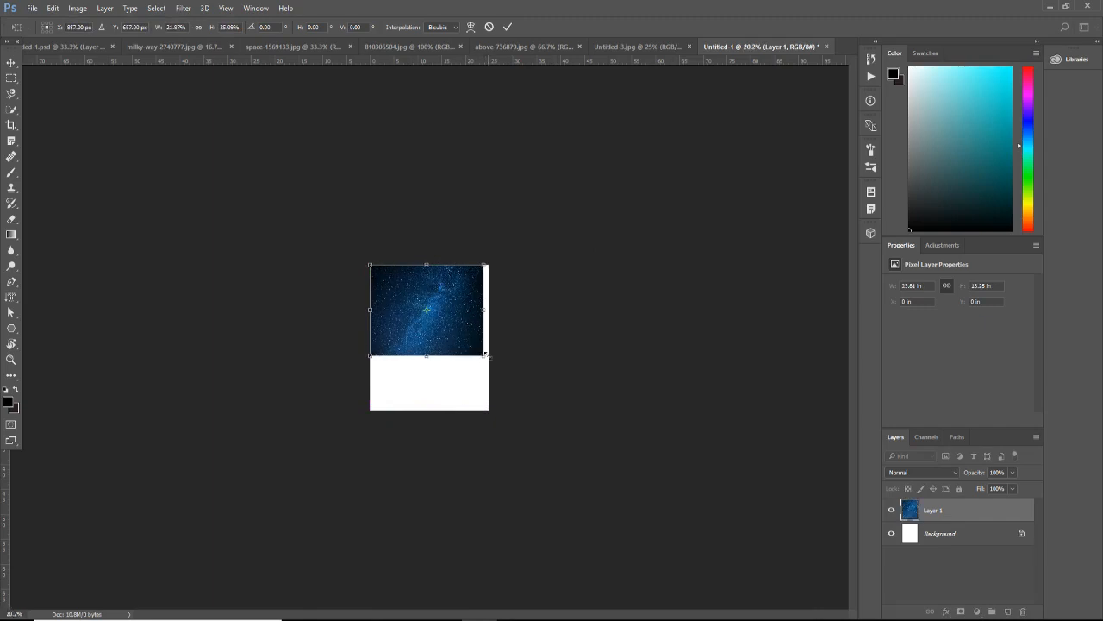
Step: Resize the milky-way layer to about 25.17 by 17.9 in so it spans the canvas's full width, and apply the transform
key("ctrl+plus")
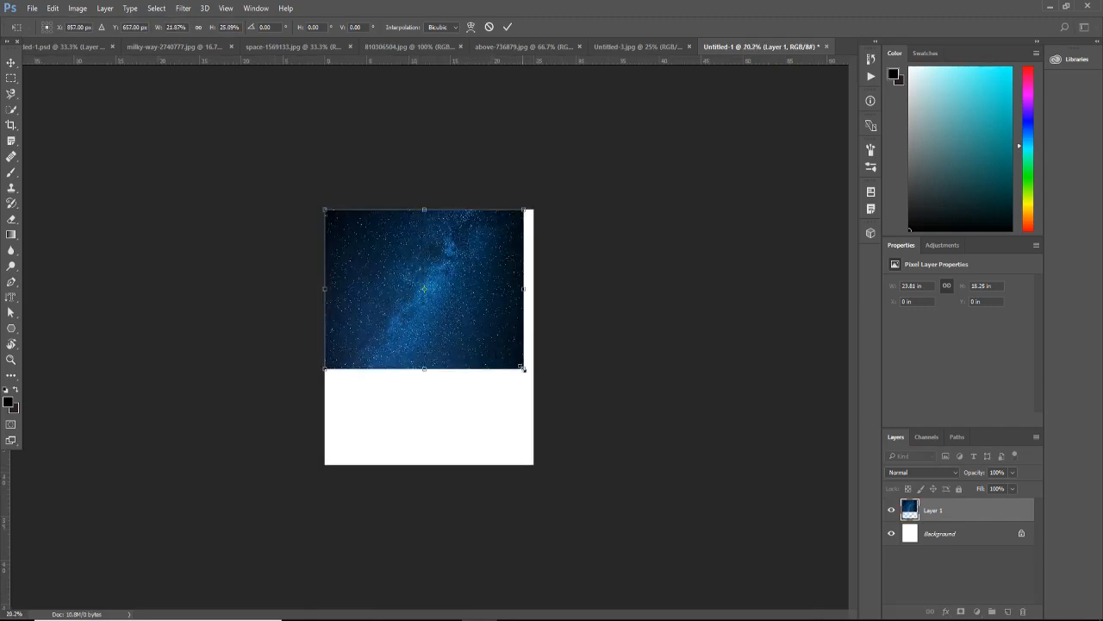
mouse_move(524, 368)
left_mouse_down()
mouse_move(532, 371)
mouse_move(523, 367)
left_mouse_up()
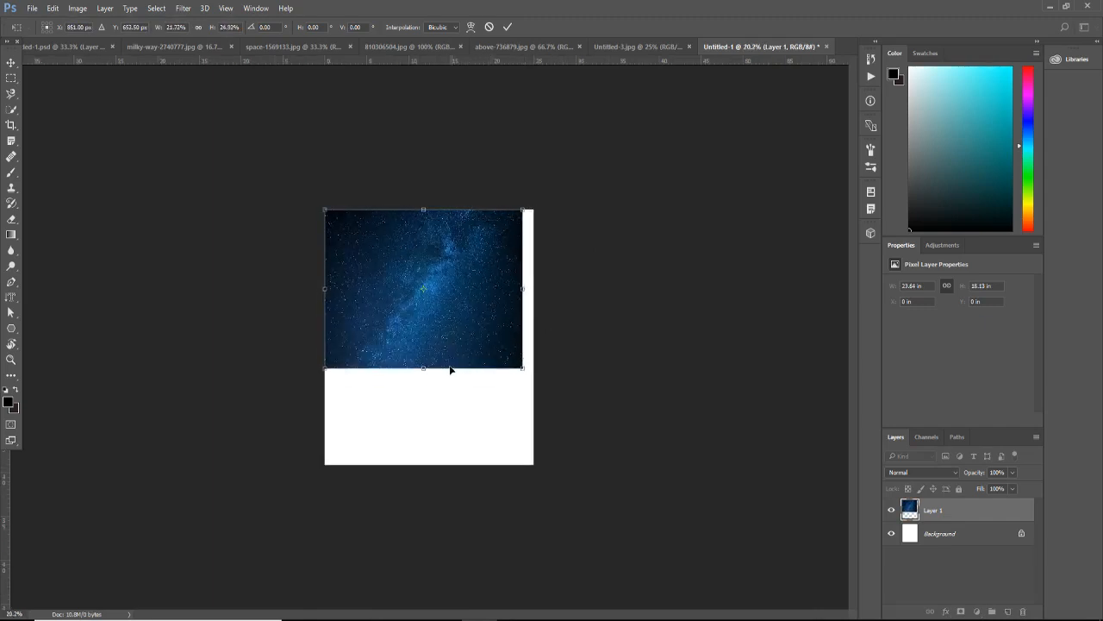
left_click_drag(423, 368, 424, 356)
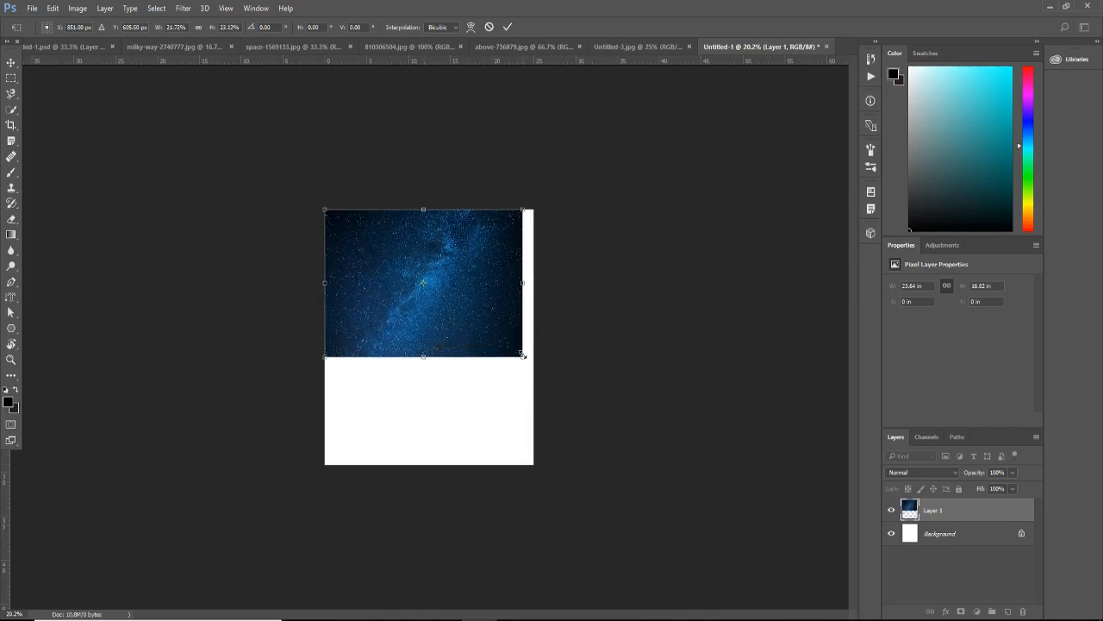
left_click_drag(523, 356, 535, 365)
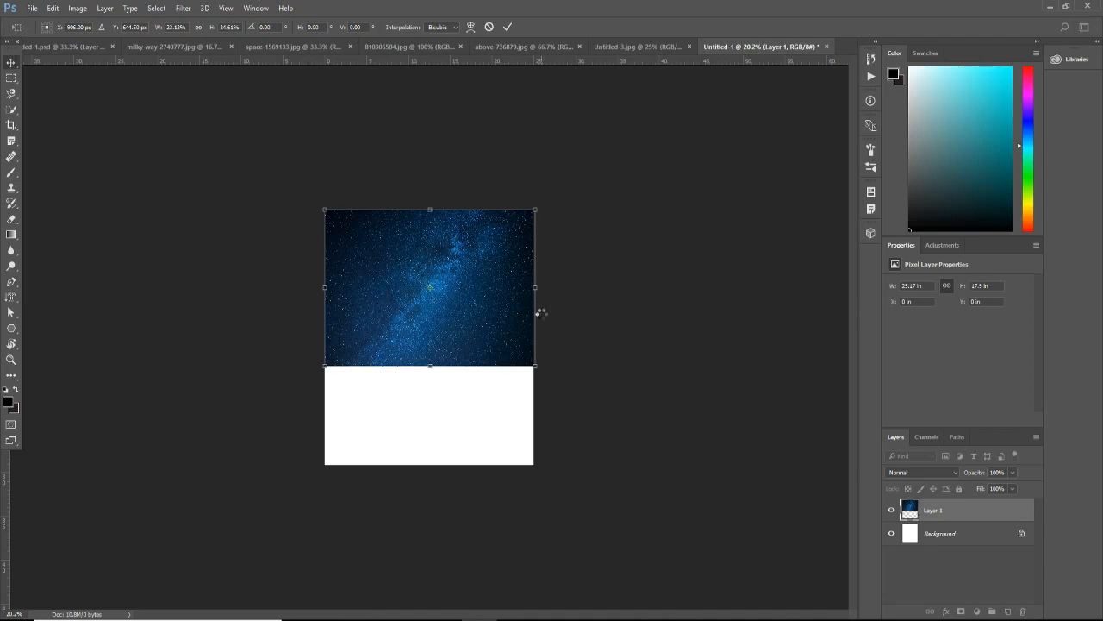
key("Return")
Step: Free-transform the milky-way layer again, reducing its height to about 17.43 in from the lower edge
scroll(523, 330, "up", 1)
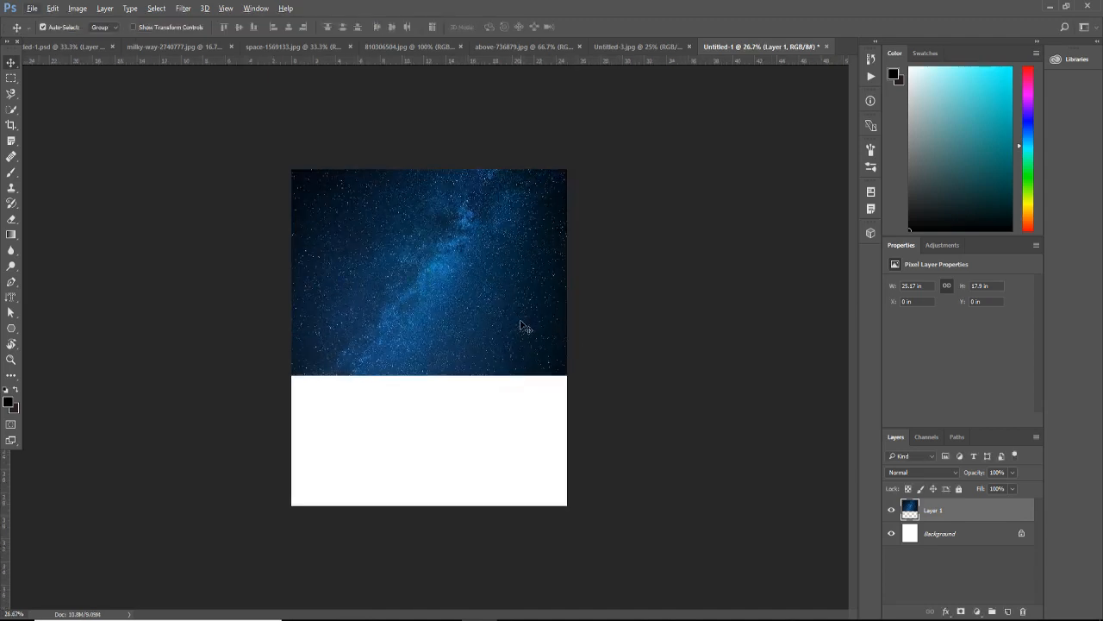
key("ctrl+t")
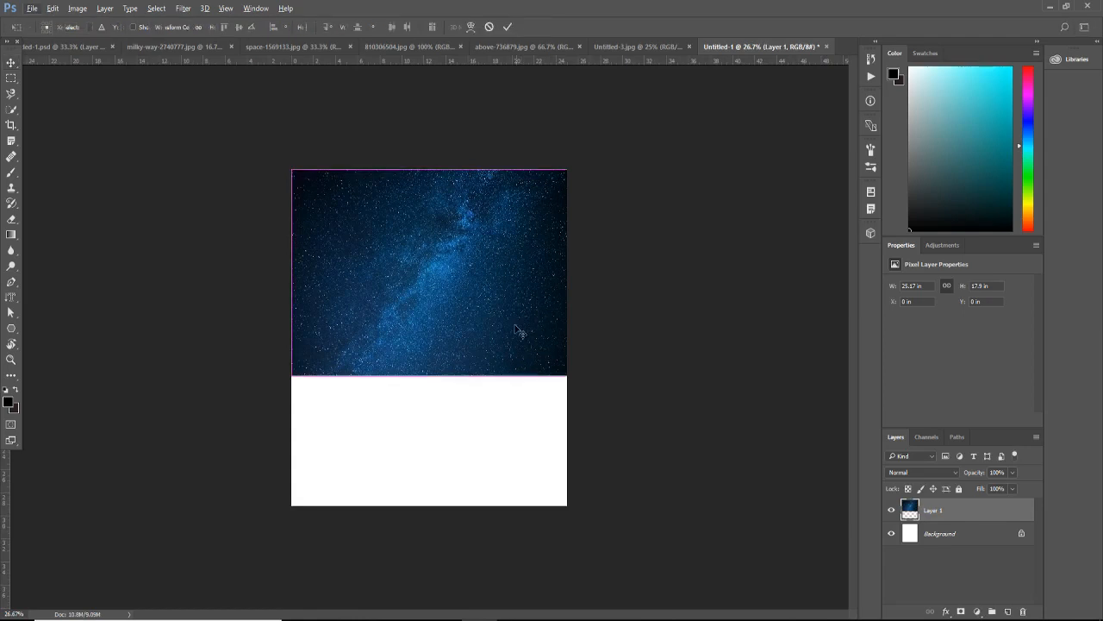
left_click_drag(431, 376, 431, 369)
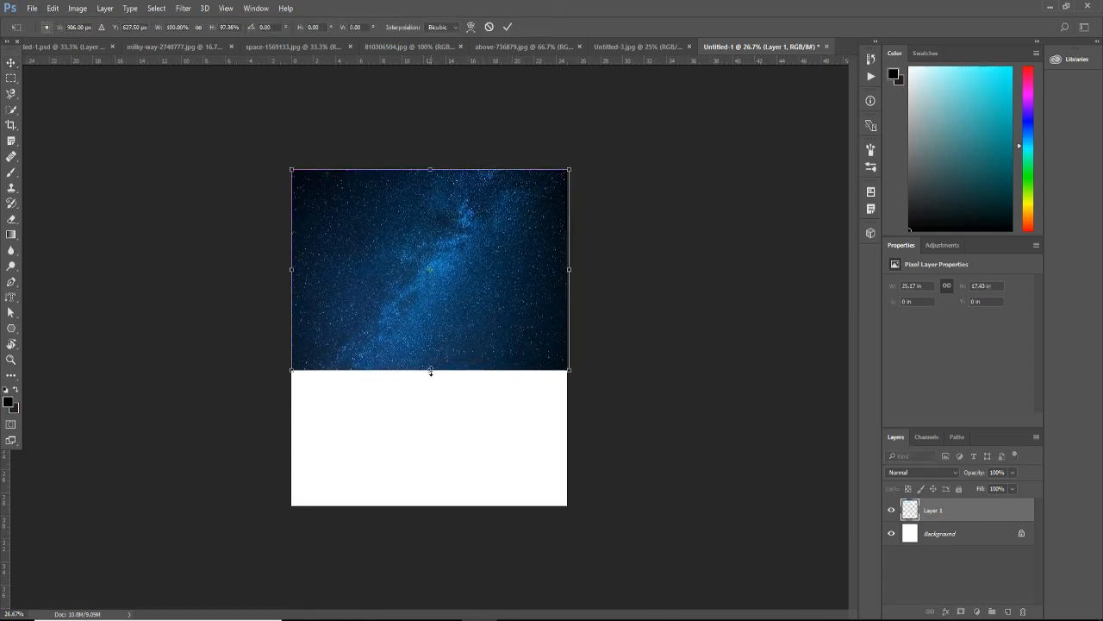
key("Return")
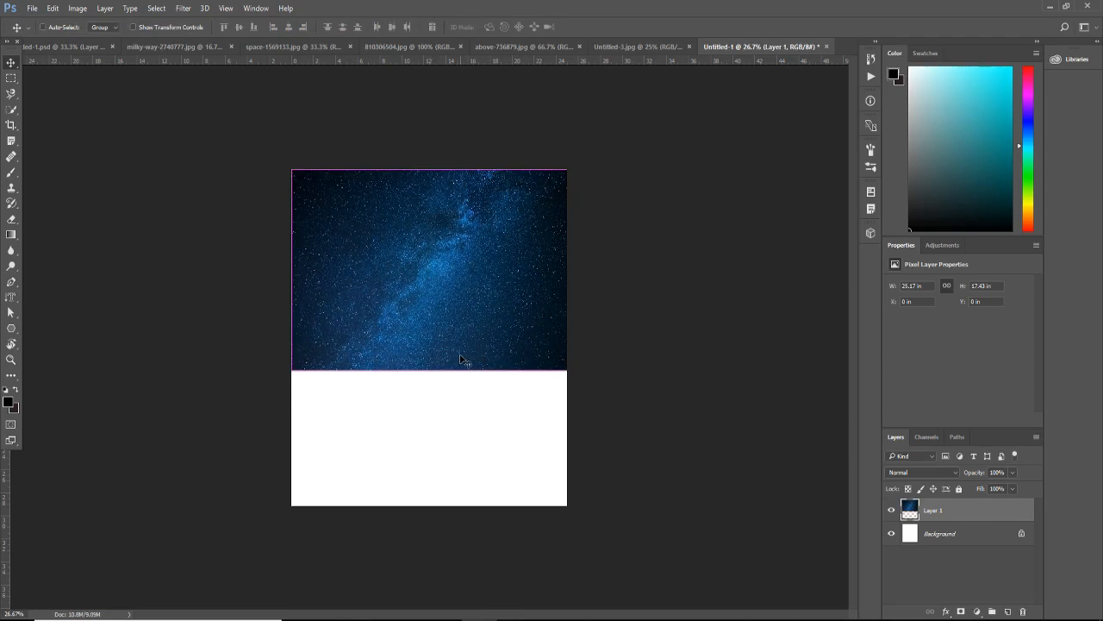
Step: Duplicate the milky-way layer and flip the copy vertically with Free Transform
key("ctrl+j")
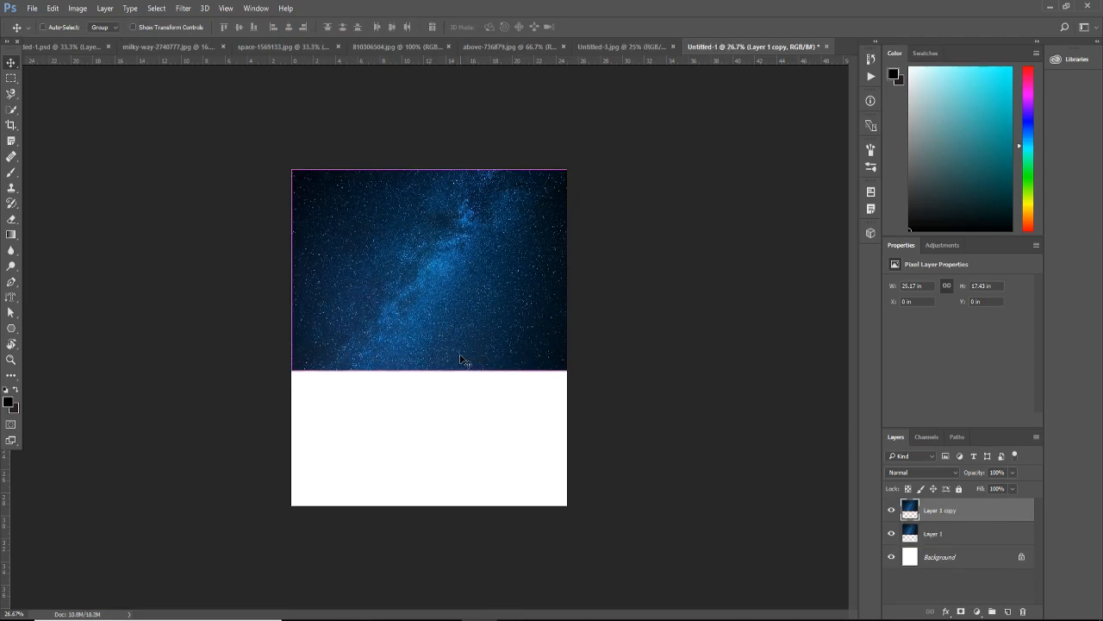
key("ctrl+t")
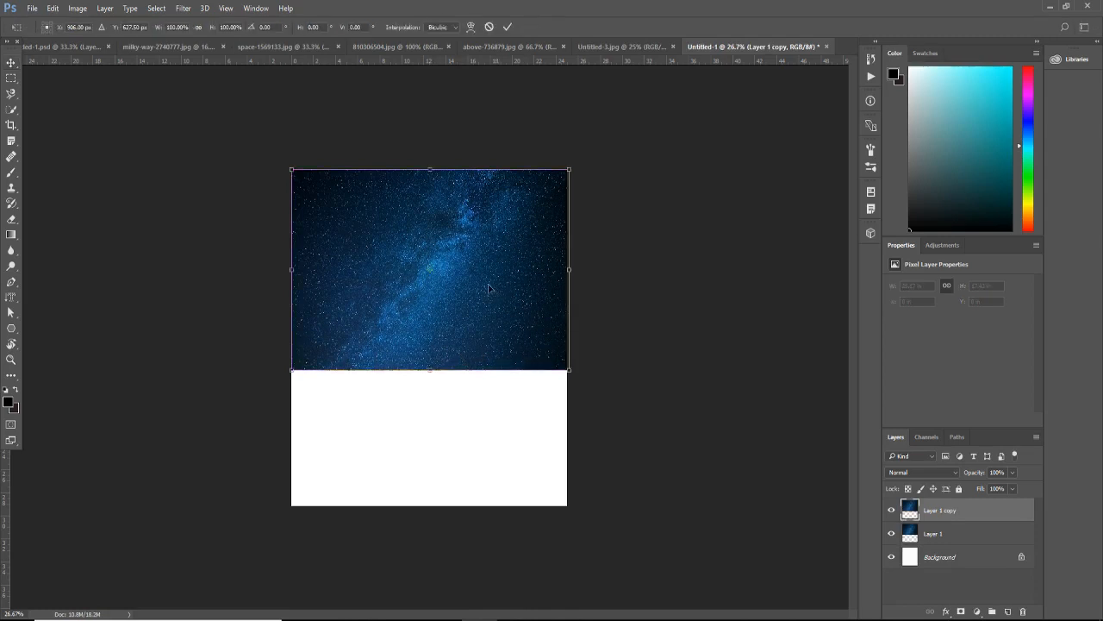
right_click(489, 287)
left_click(535, 493)
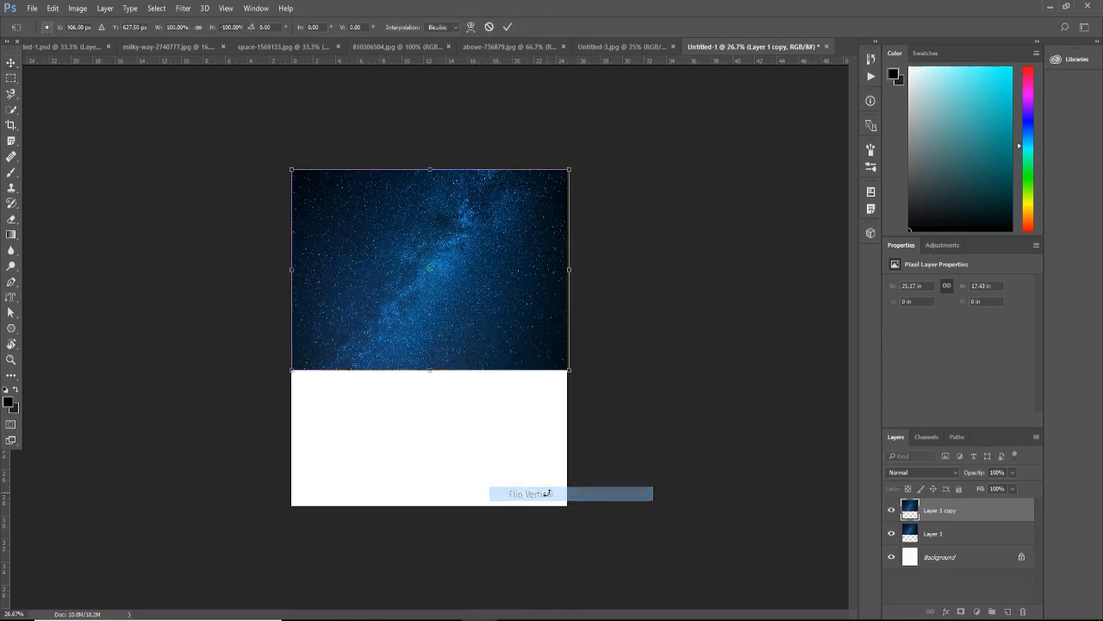
Step: Move the flipped copy down to about Y 17.14 in, slightly overlapping the original to cover the white area, and apply the transform
left_click_drag(469, 319, 457, 483)
scroll(435, 469, "up", 3)
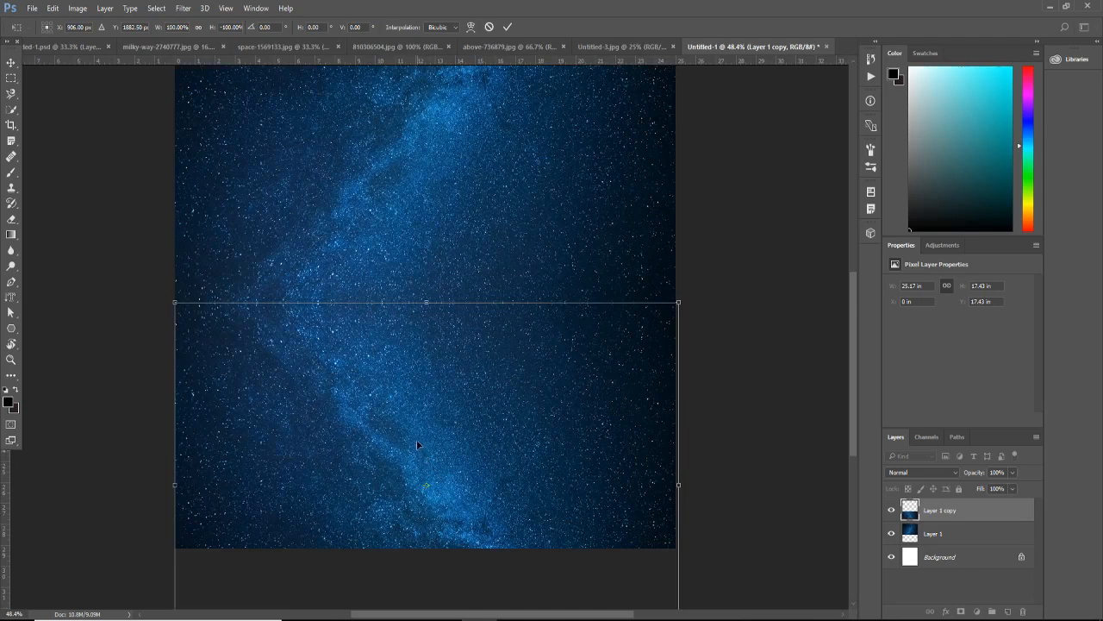
left_click_drag(391, 406, 400, 376)
key("Return")
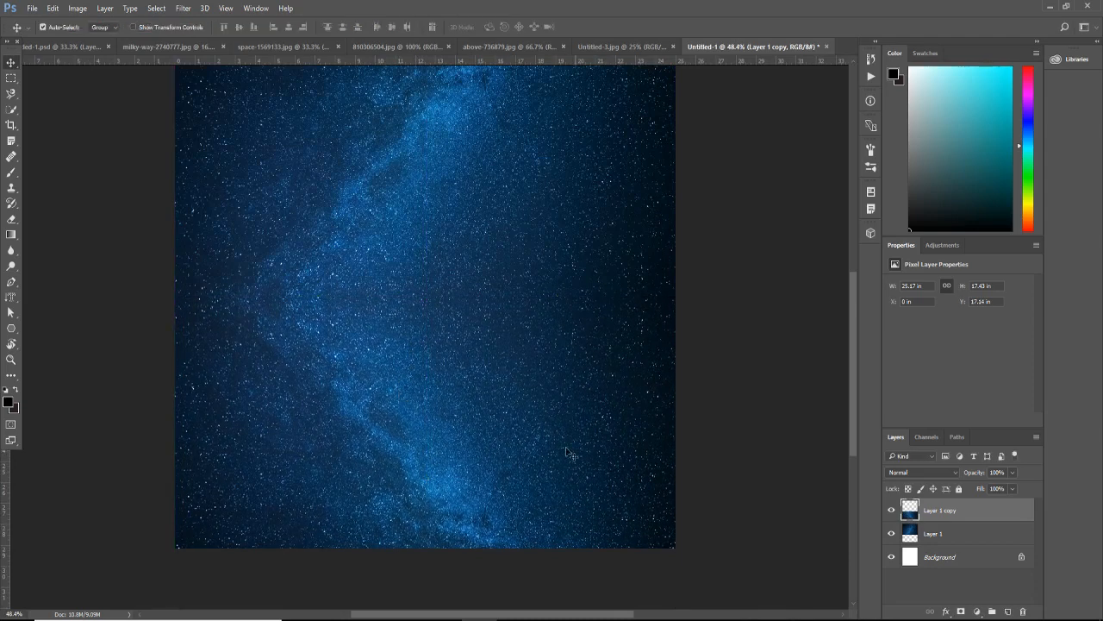
Step: Add a Curves adjustment layer above the two milky-way layers
scroll(495, 427, "down", 7)
scroll(509, 444, "up", 2)
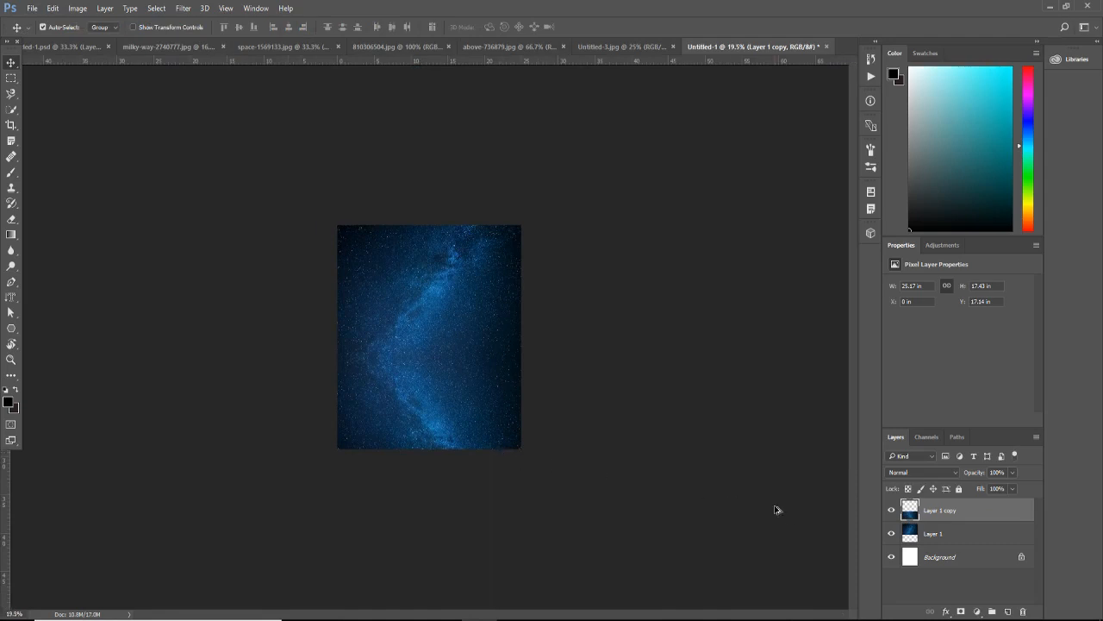
scroll(785, 514, "up", 1)
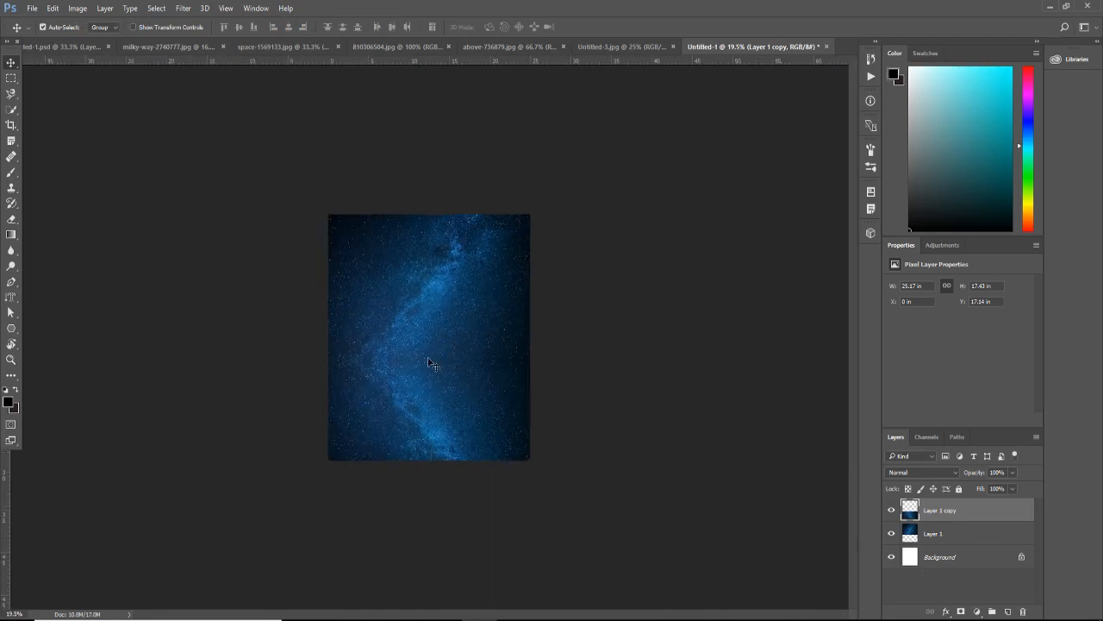
scroll(434, 365, "up", 2)
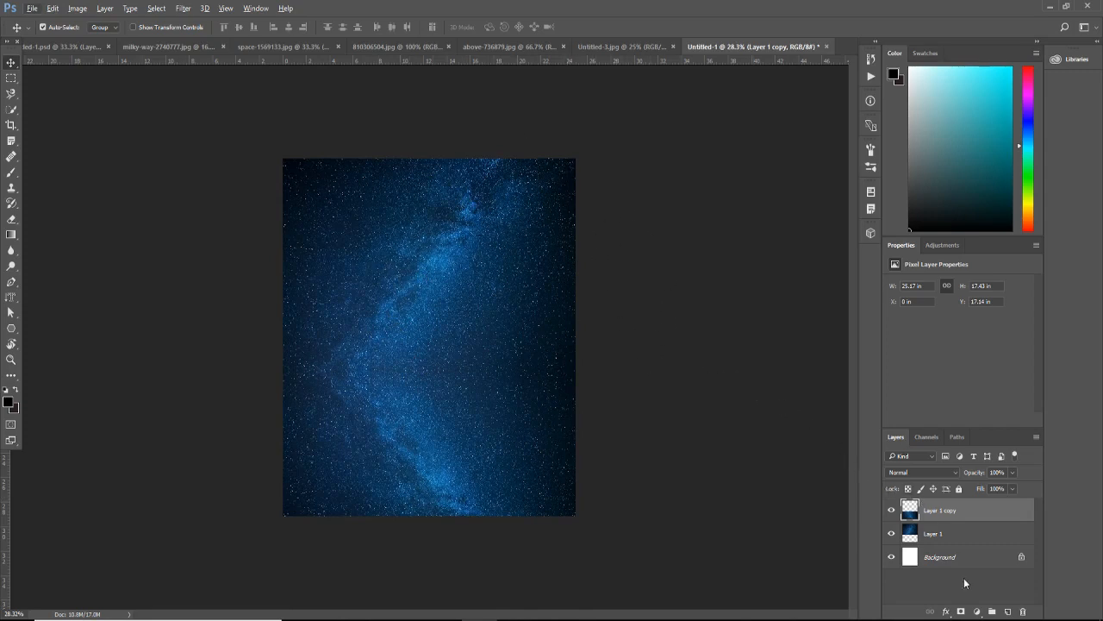
left_click(976, 611)
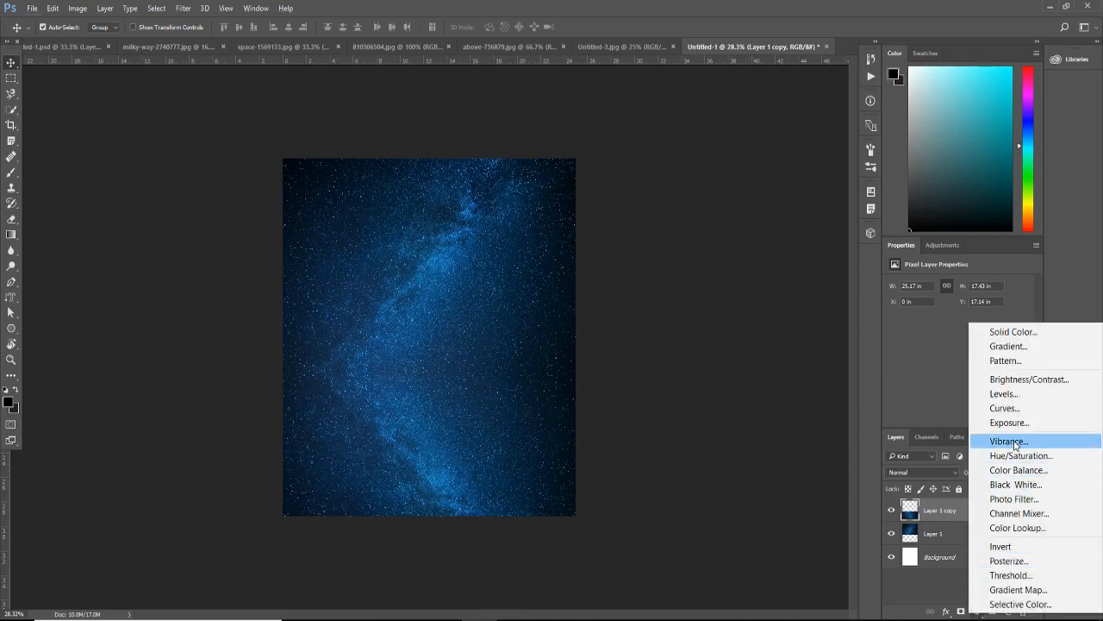
left_click(1011, 415)
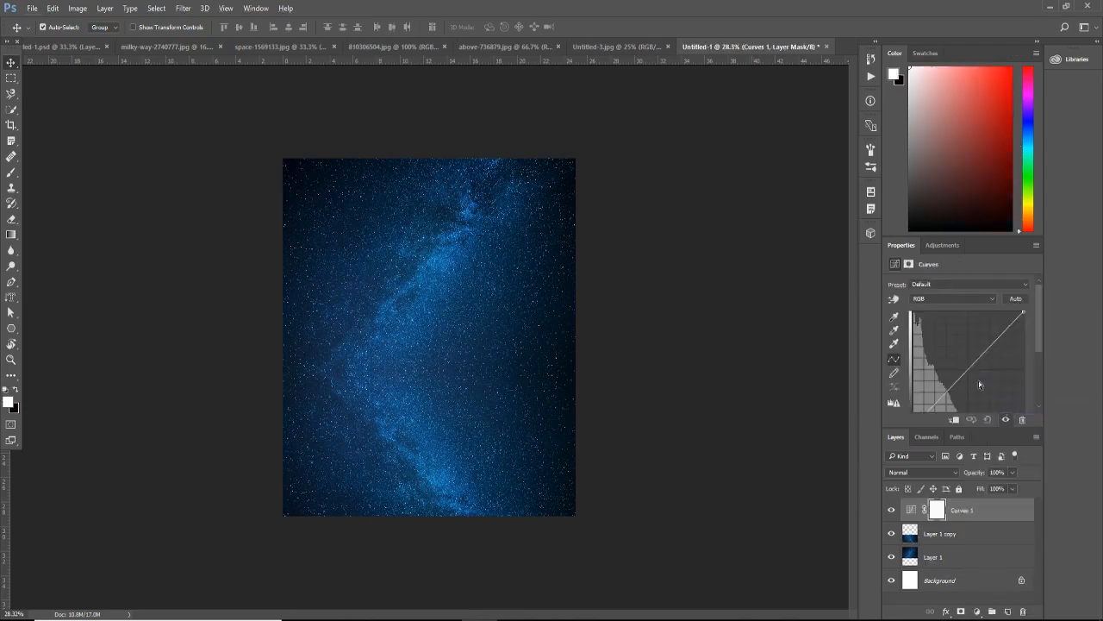
Step: Raise the curve's midtones to brighten the sky and invert the Curves layer mask to black
left_click_drag(971, 369, 957, 359)
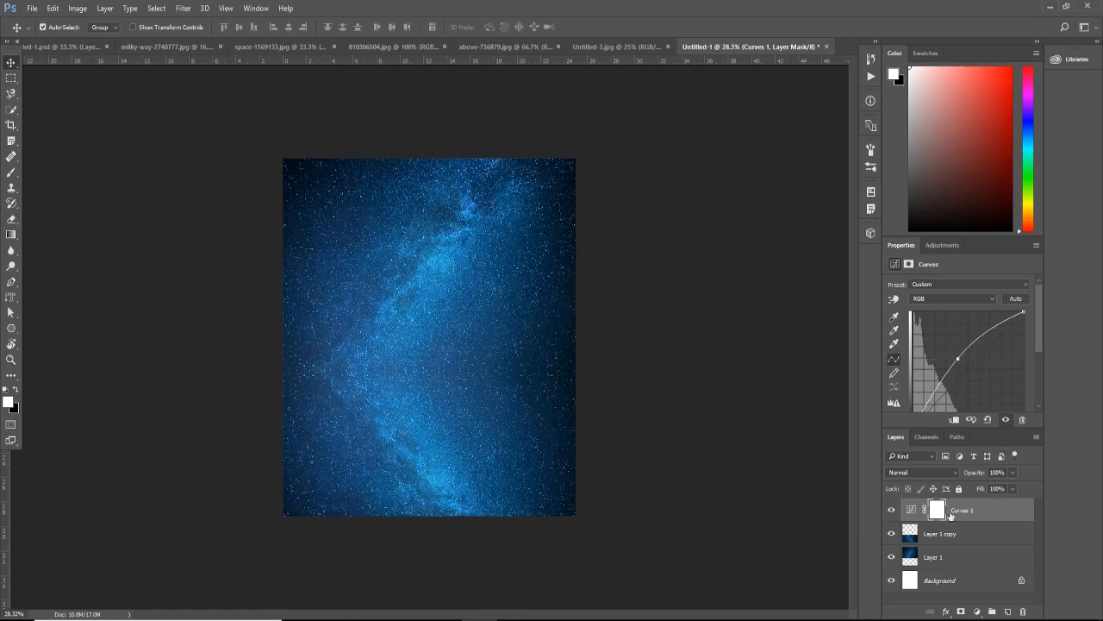
key("ctrl+i")
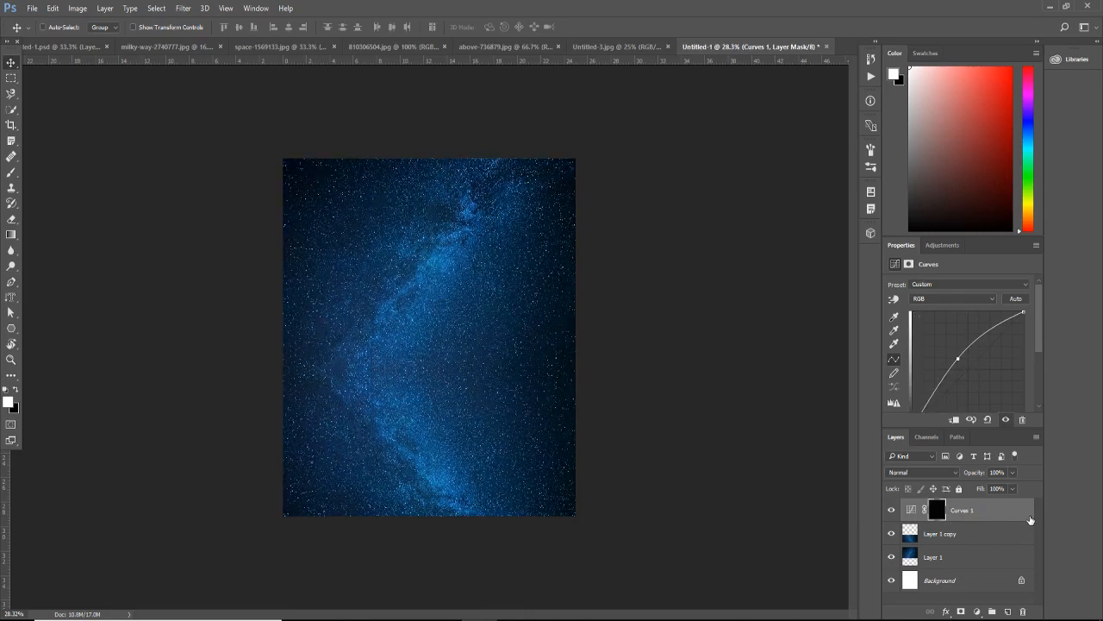
Step: Paint white in the middle of the Curves mask with a soft 1900 px brush to brighten only the sky's center
left_click(12, 174)
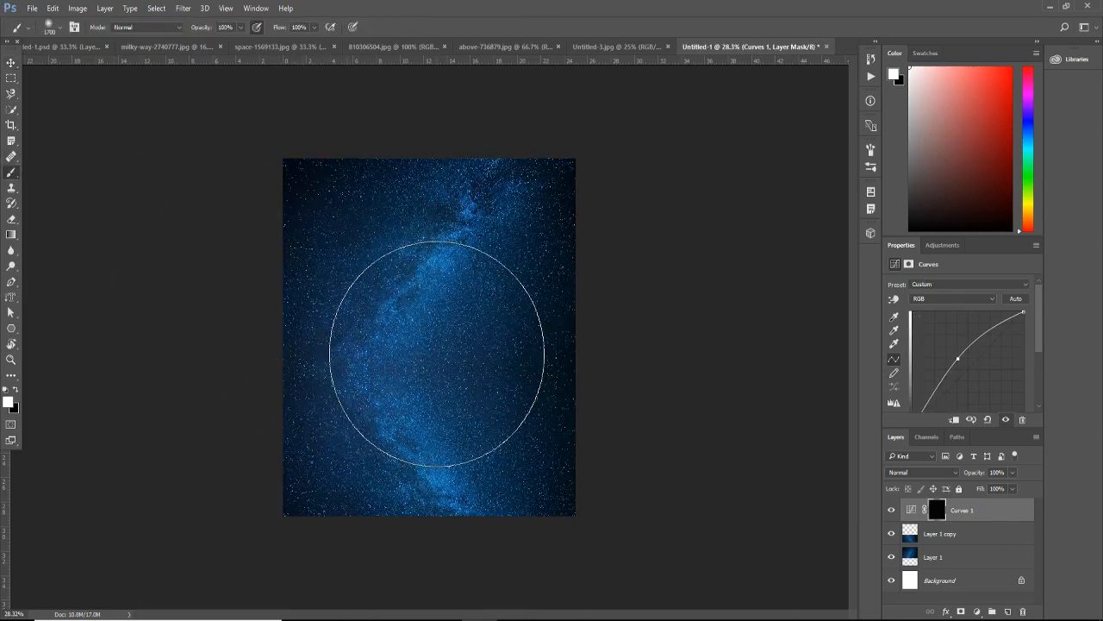
key("bracketright")
key("bracketright")
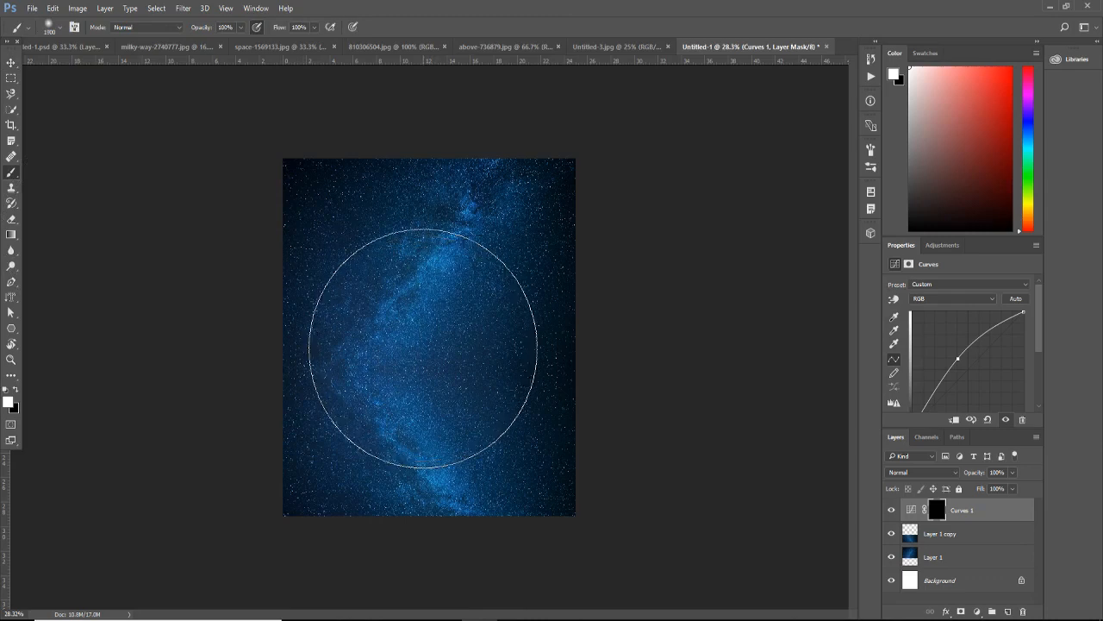
left_click(431, 344)
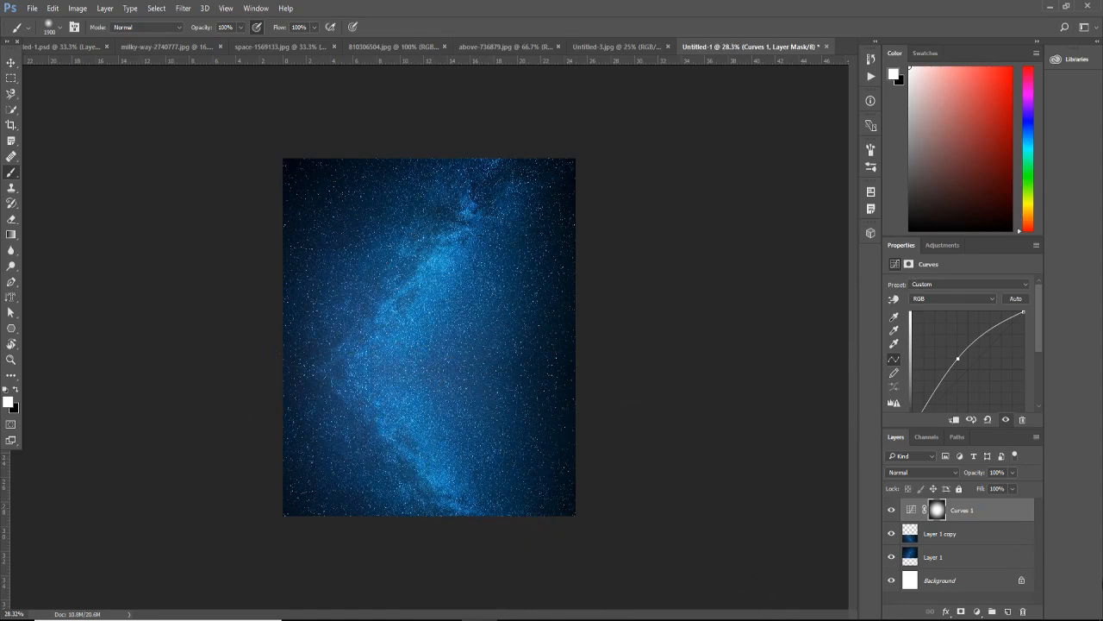
Step: Add a Hue/Saturation adjustment layer above the Curves layer and slightly reduce its master saturation
left_click(978, 613)
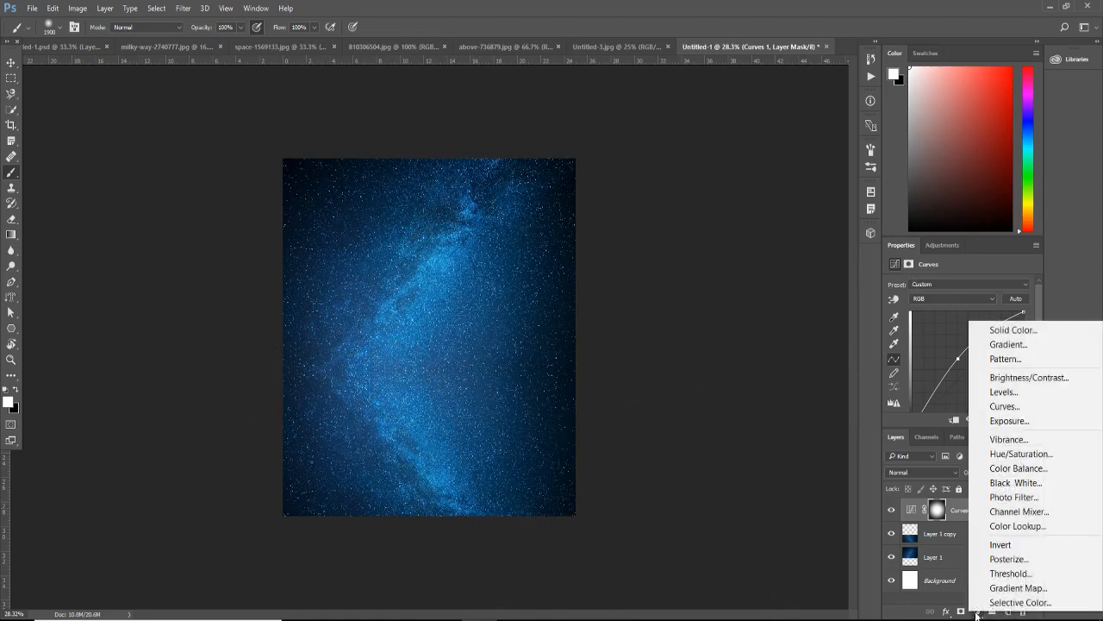
left_click(983, 454)
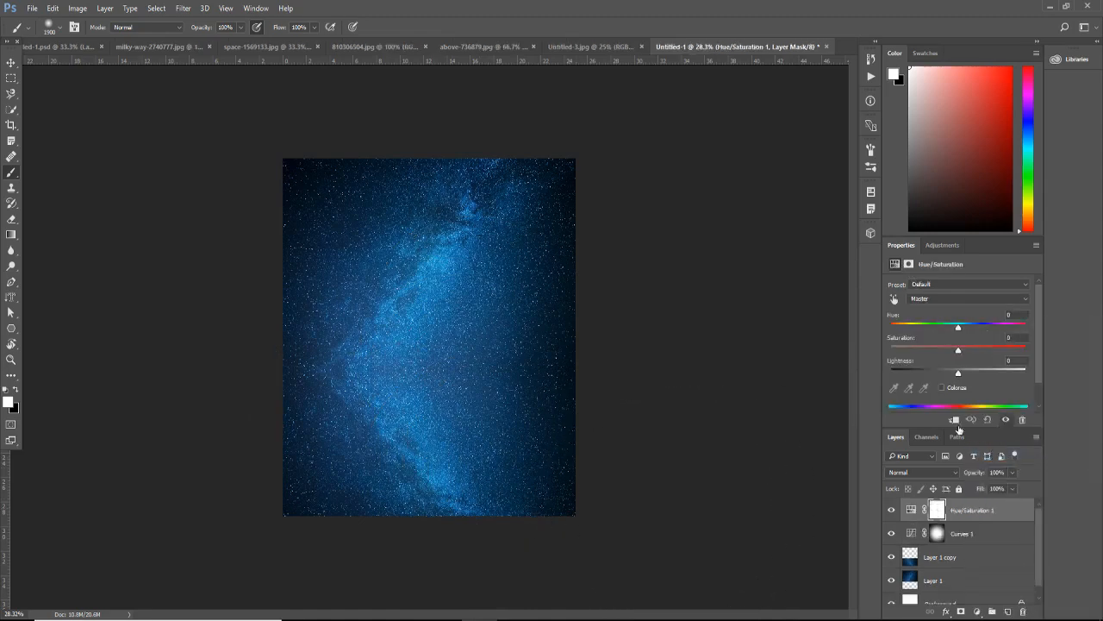
left_click_drag(958, 350, 946, 352)
Step: Add a Color Balance adjustment layer and set its midtones to Cyan-Red -8 and Yellow-Blue +9
left_click(977, 613)
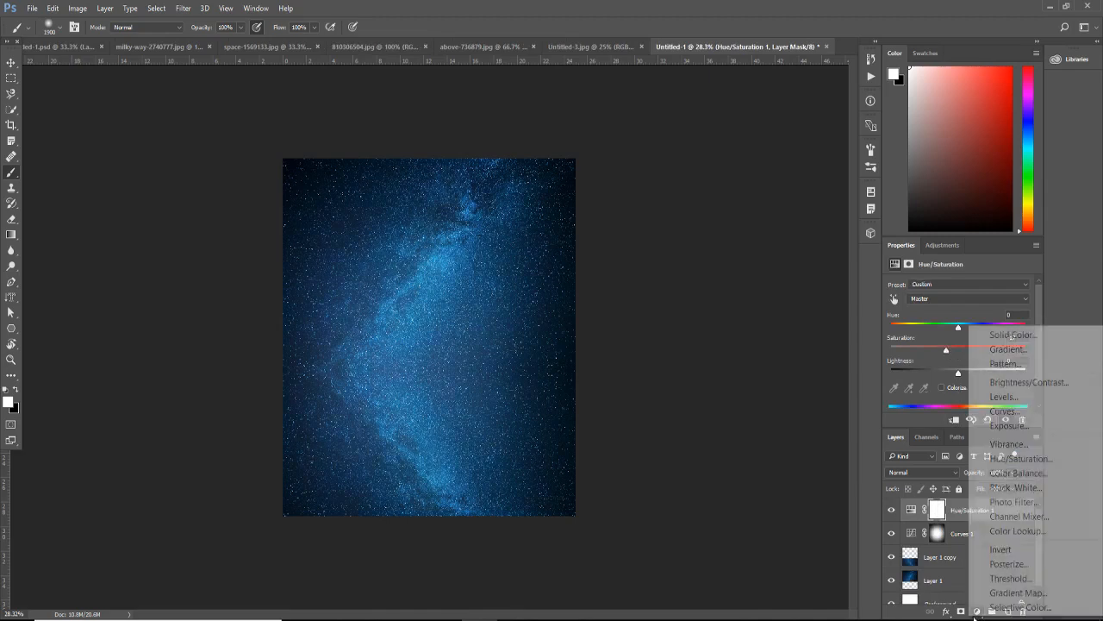
left_click(1004, 473)
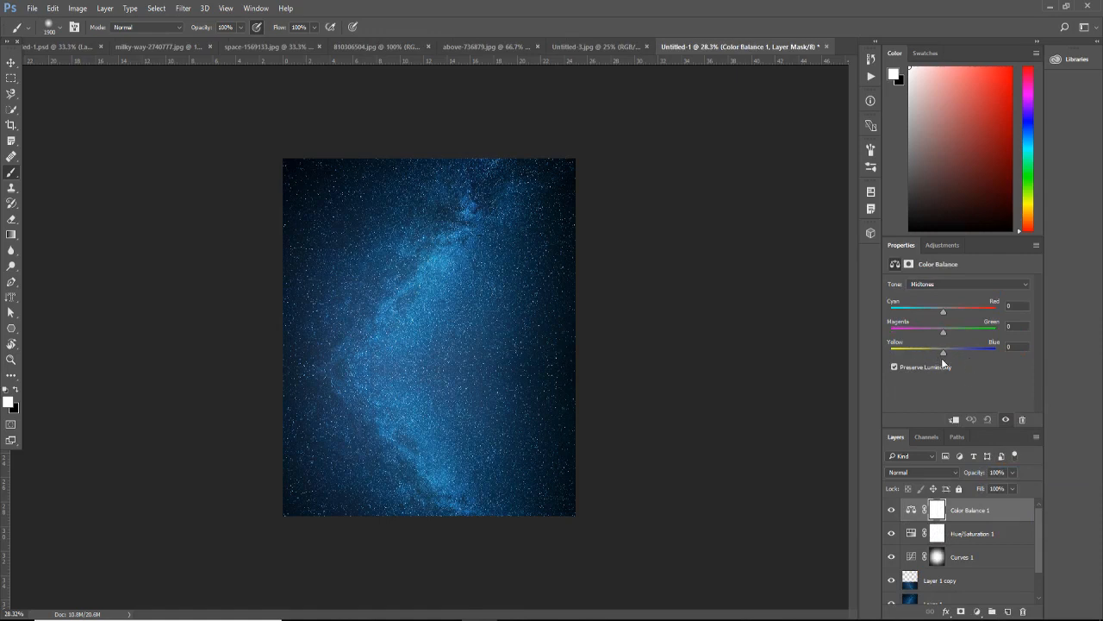
left_click_drag(944, 357, 944, 356)
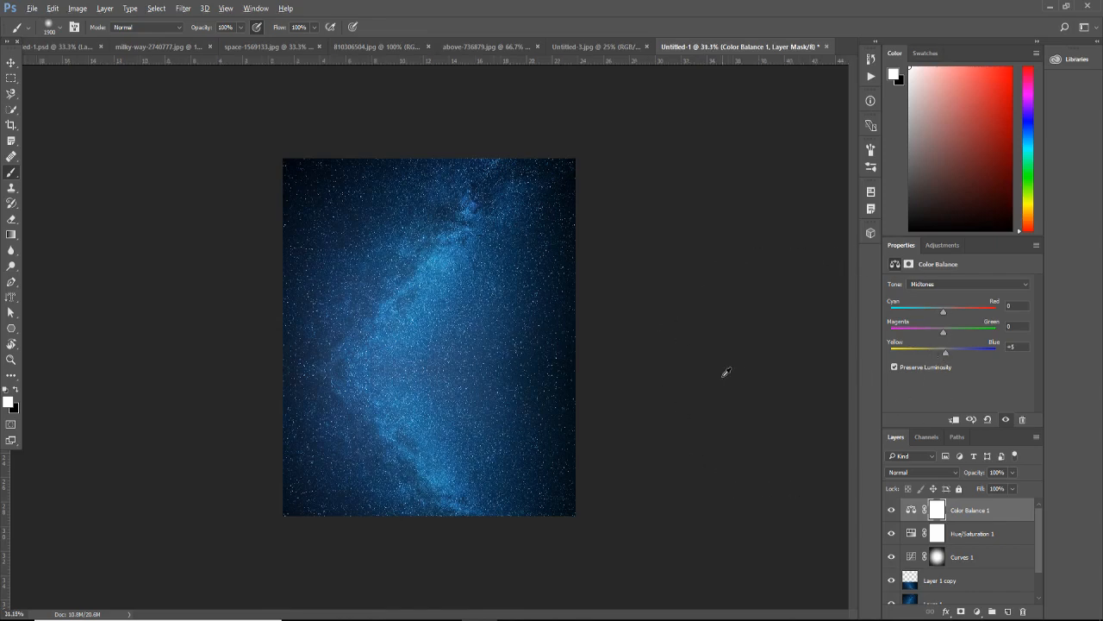
scroll(726, 373, "up", 2)
left_click_drag(943, 313, 933, 313)
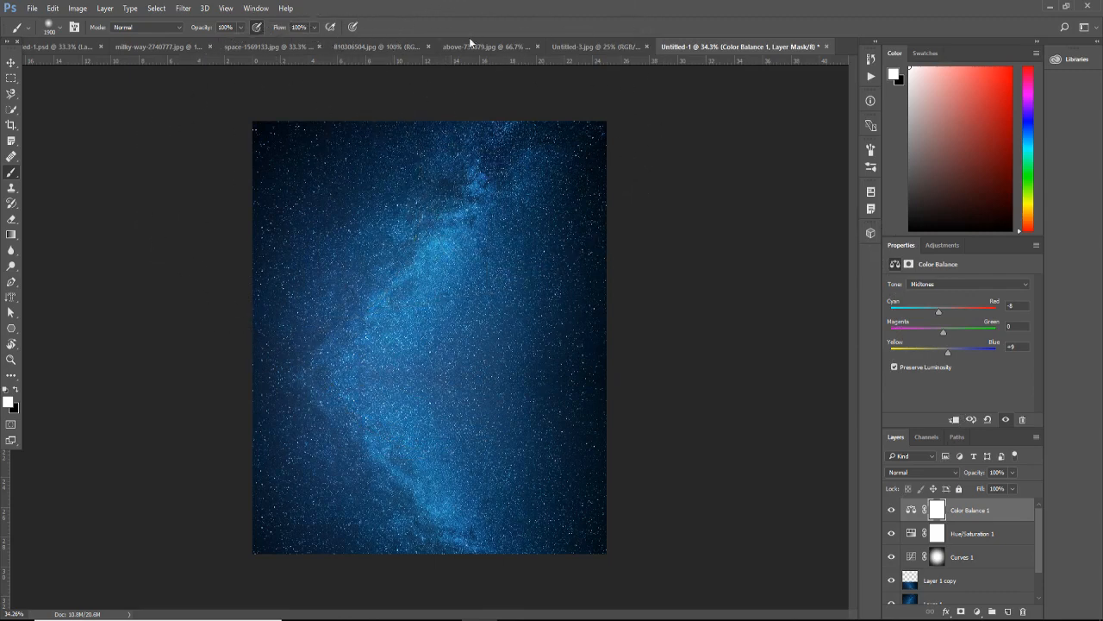
Step: In space-1569133.jpg, select the planet with the Quick Selection tool and subtract the dark lower-left area outside its edge
left_click(441, 46)
left_click(383, 48)
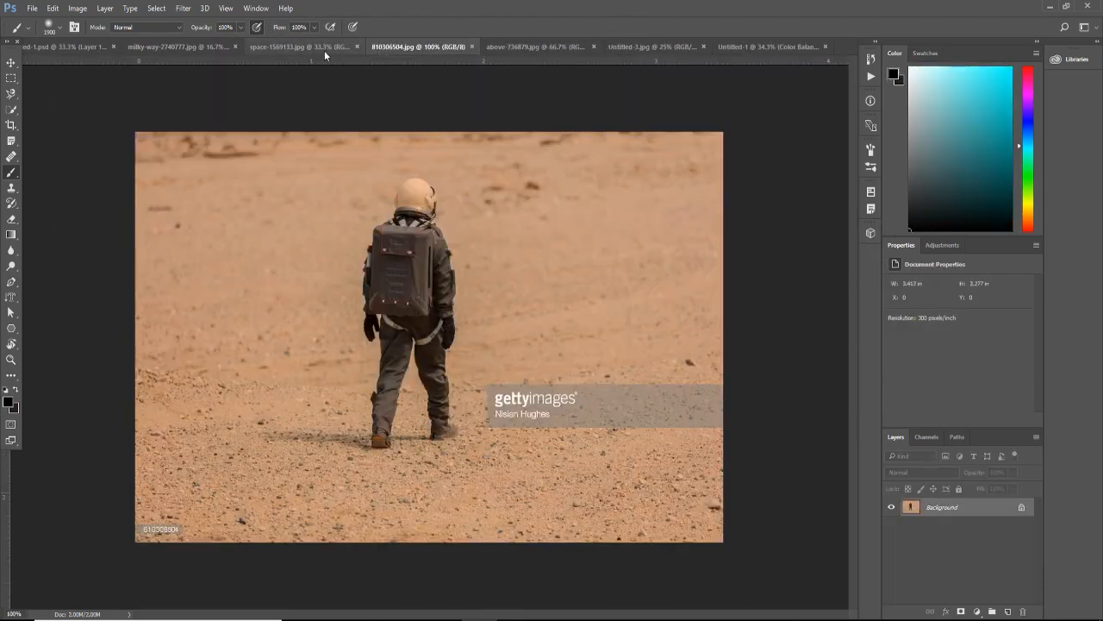
left_click(315, 50)
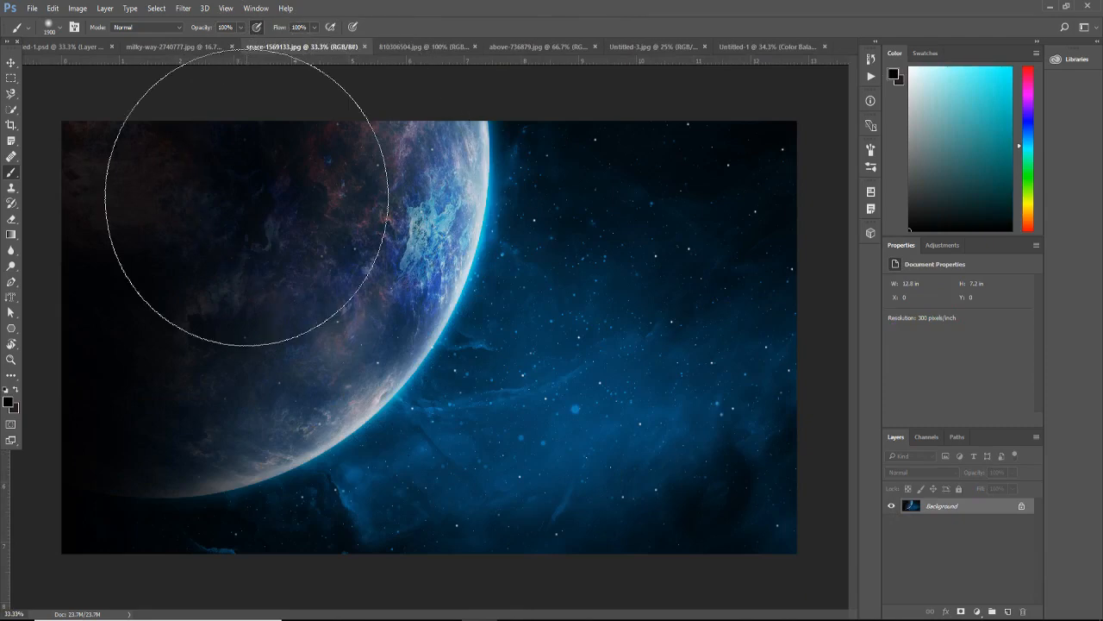
left_click(11, 109)
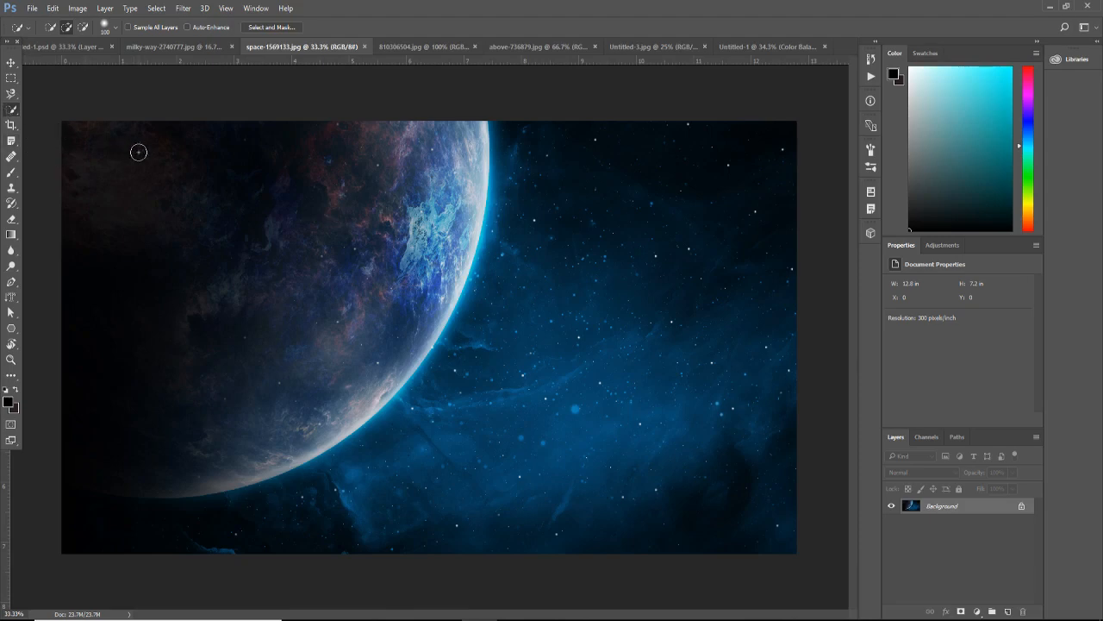
mouse_move(87, 147)
left_mouse_down()
mouse_move(153, 144)
mouse_move(400, 224)
mouse_move(271, 312)
left_mouse_up()
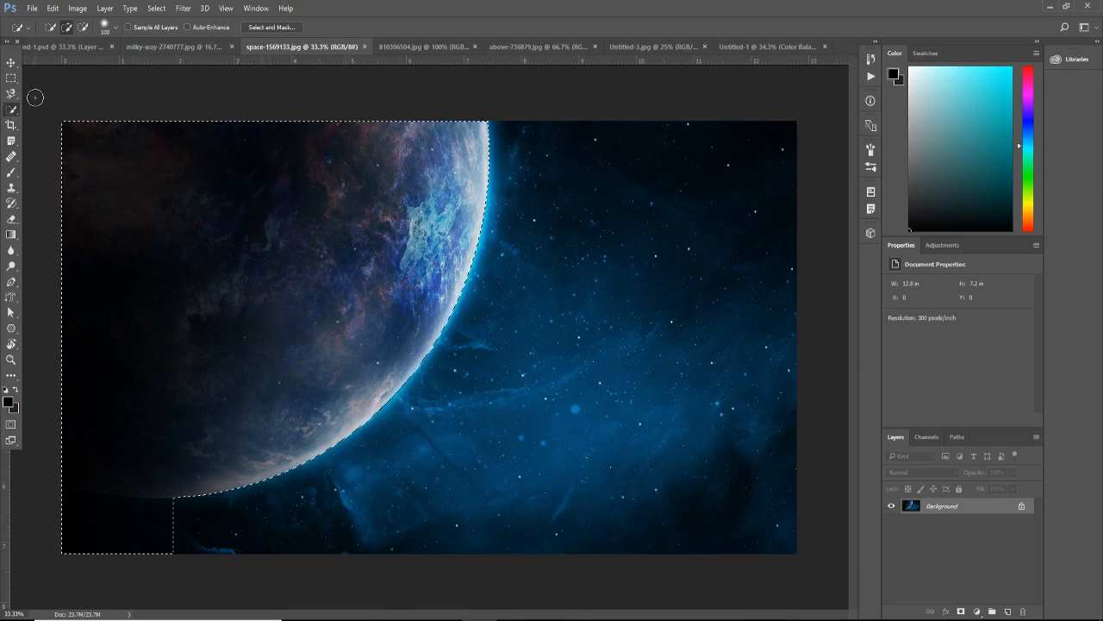
left_click(83, 27)
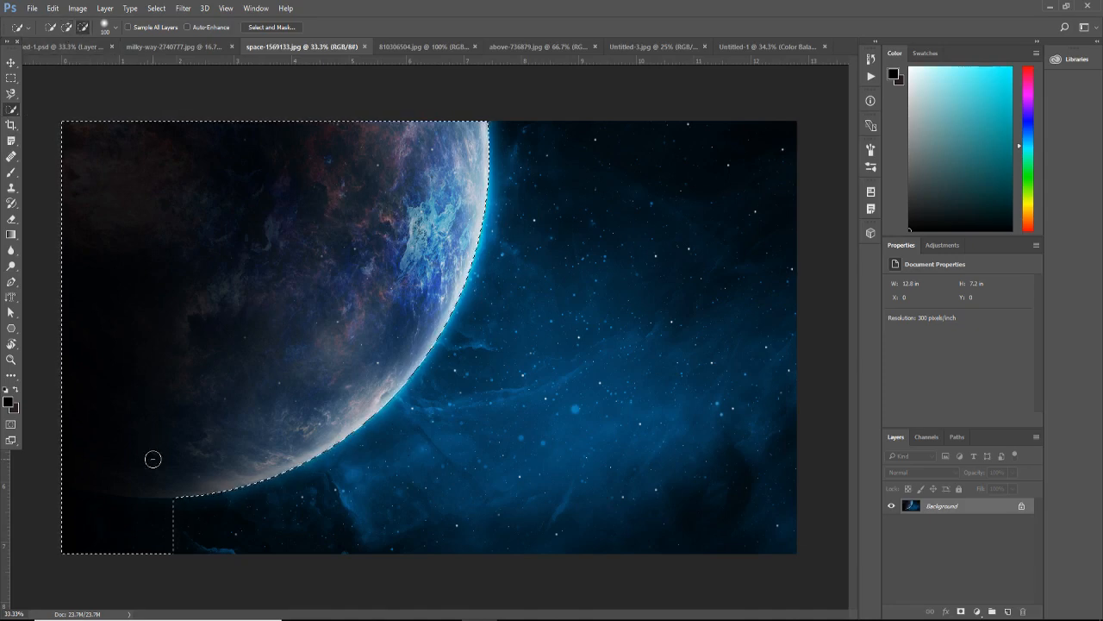
mouse_move(150, 547)
left_mouse_down()
mouse_move(77, 526)
mouse_move(62, 505)
mouse_move(173, 540)
mouse_move(62, 497)
left_mouse_up()
Step: Move the selected planet into the Untitled-1 composite and scale it to about 15.81 × 13.29 in at the canvas's upper-left corner
key("v")
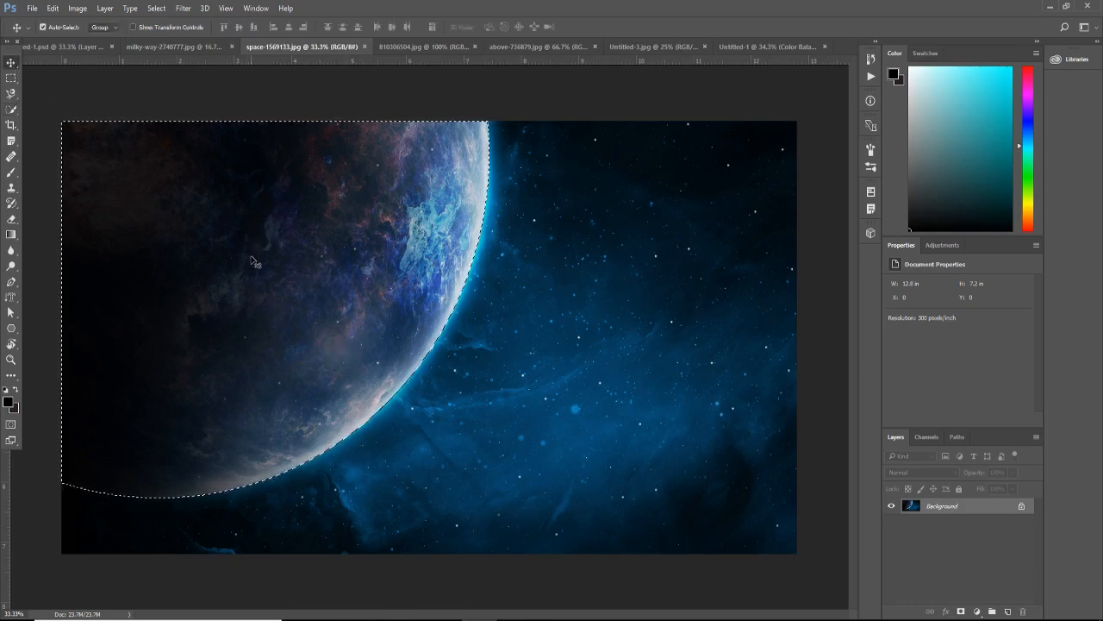
left_click_drag(178, 268, 345, 193)
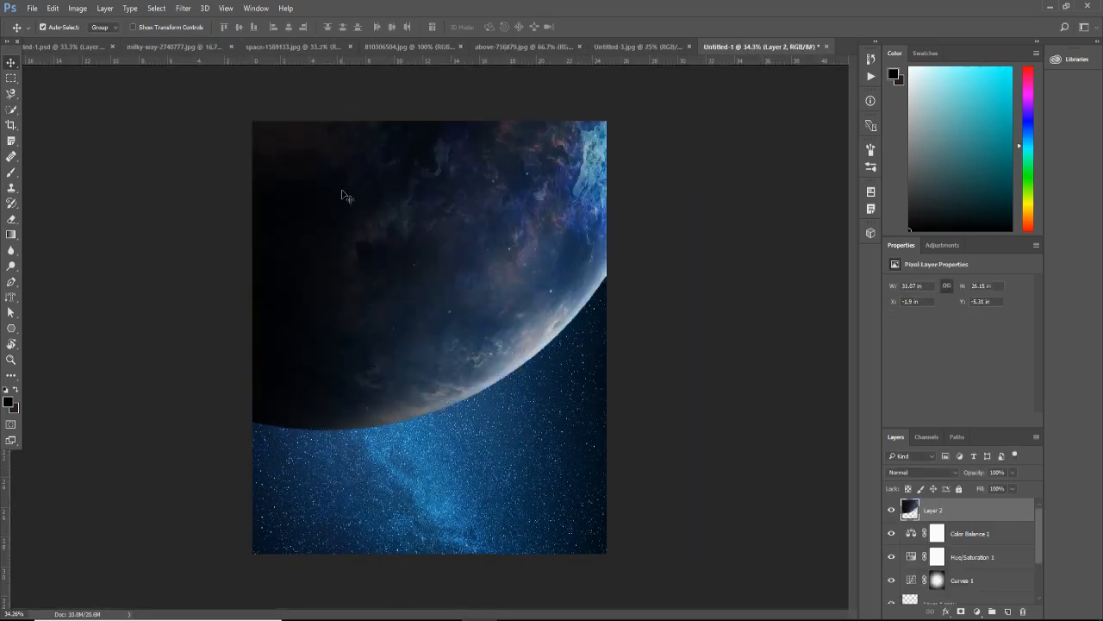
key("ctrl+t")
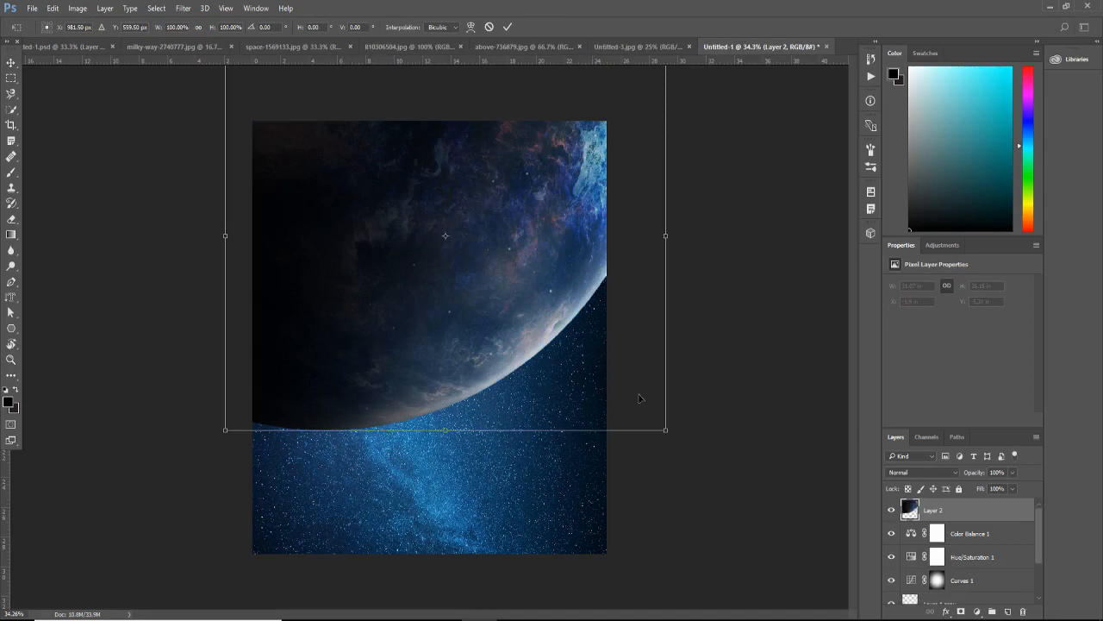
left_click_drag(671, 437, 510, 296)
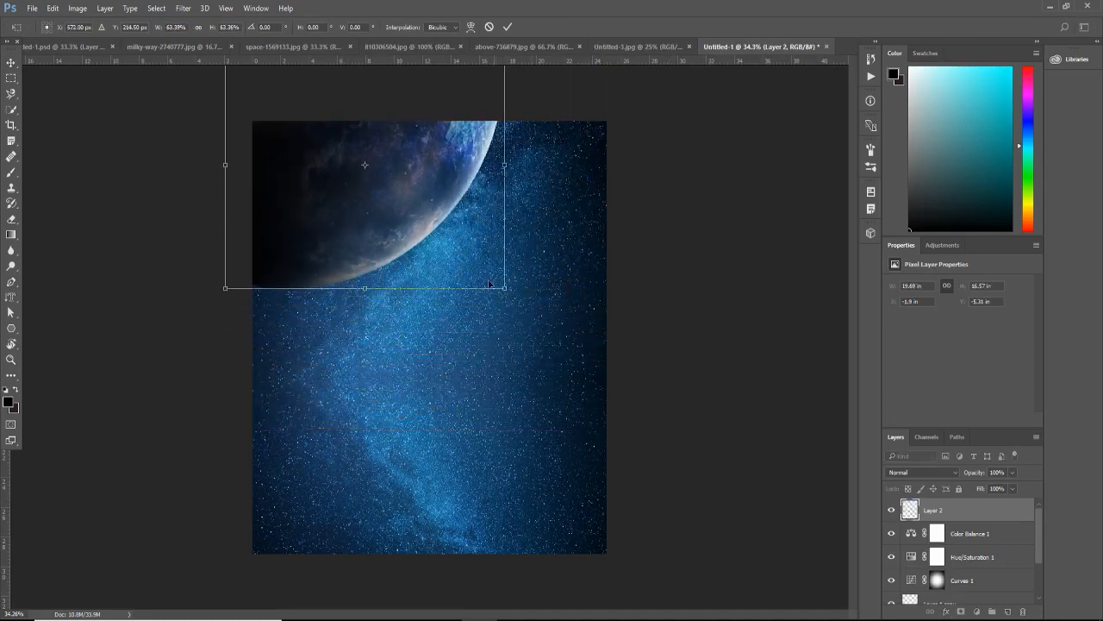
left_click_drag(449, 230, 476, 308)
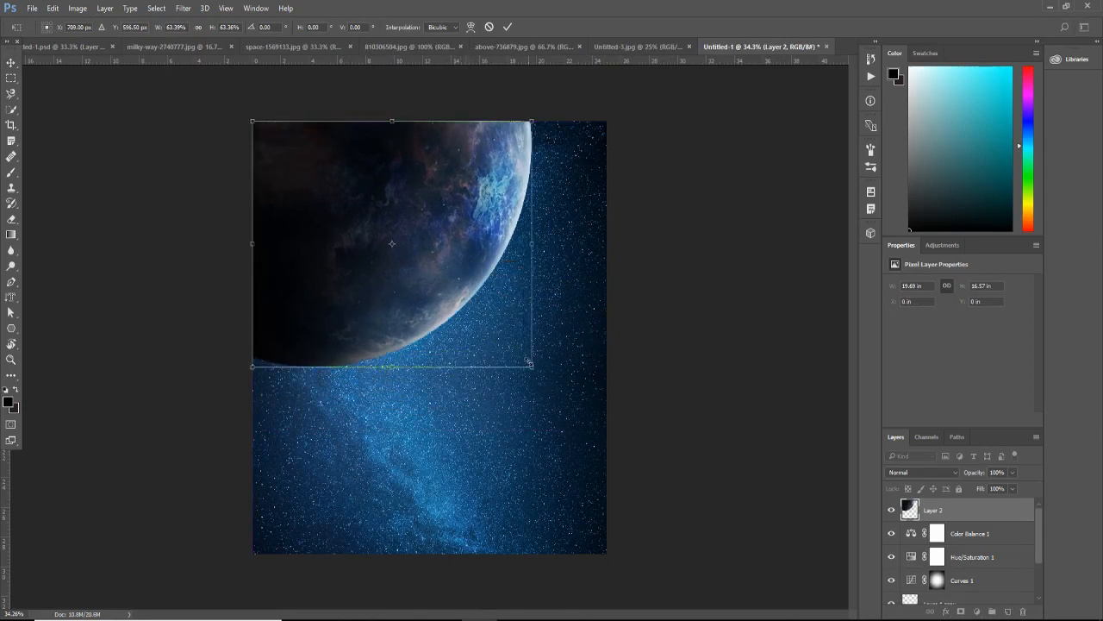
left_click_drag(527, 361, 473, 314)
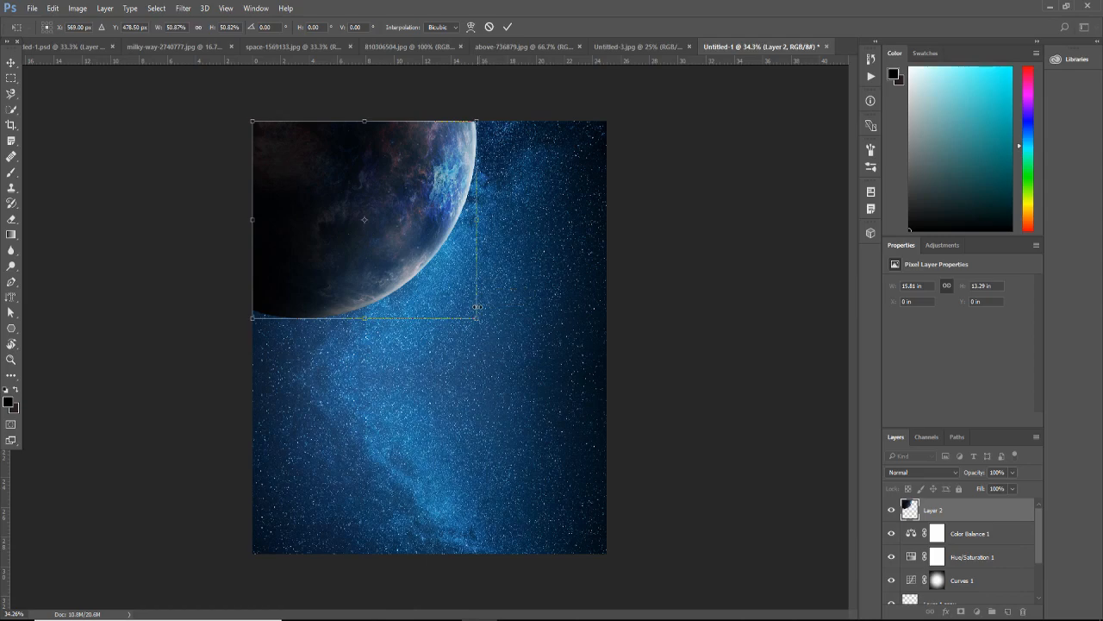
key("Return")
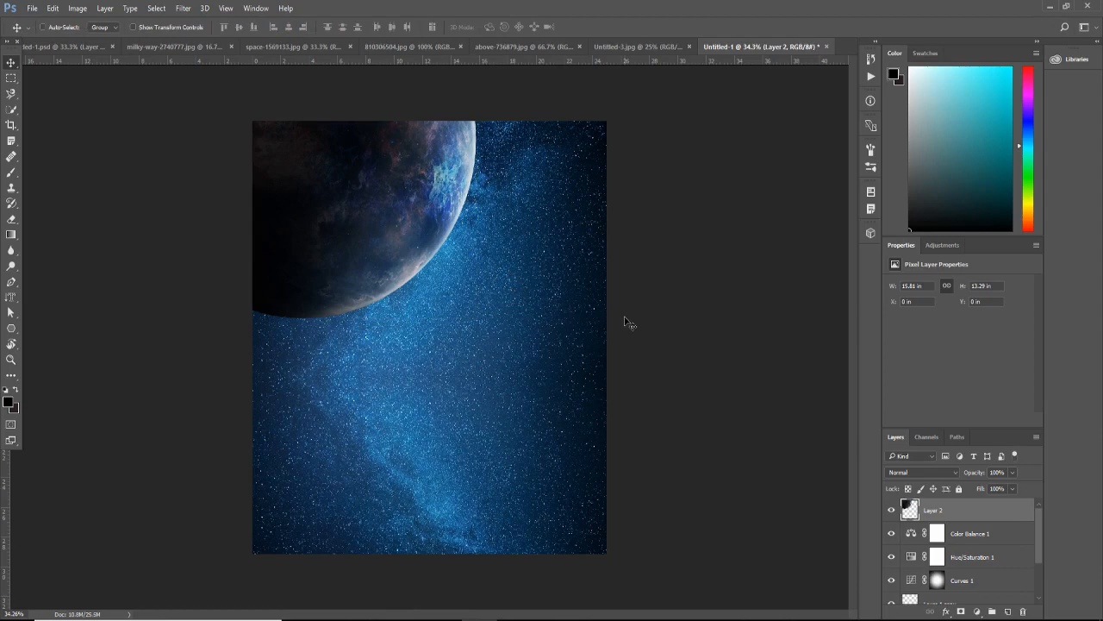
Step: Duplicate the planet layer, flip the copy vertically and move it to the canvas's lower-left corner at Y 15.88 in
key("ctrl+j")
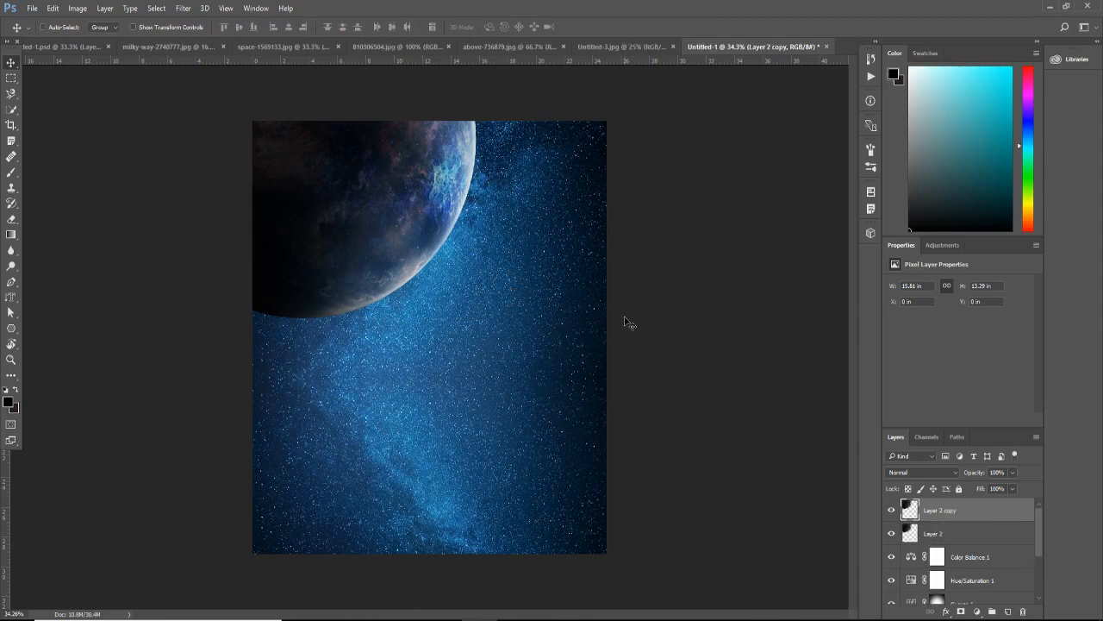
key("ctrl+t")
right_click(397, 185)
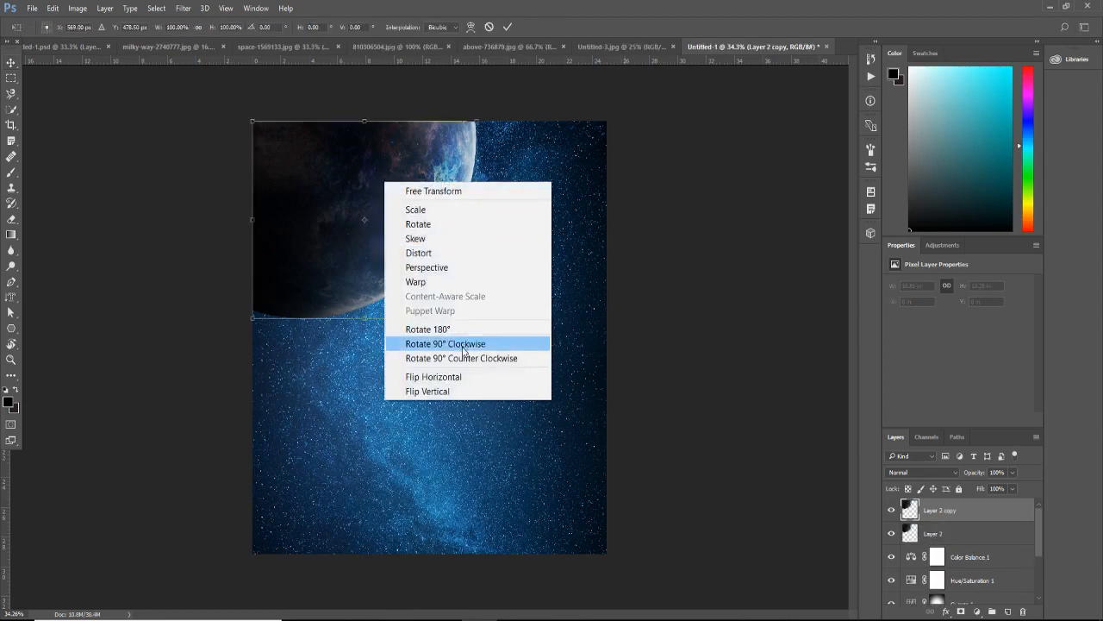
left_click(463, 391)
left_click_drag(422, 290, 423, 523)
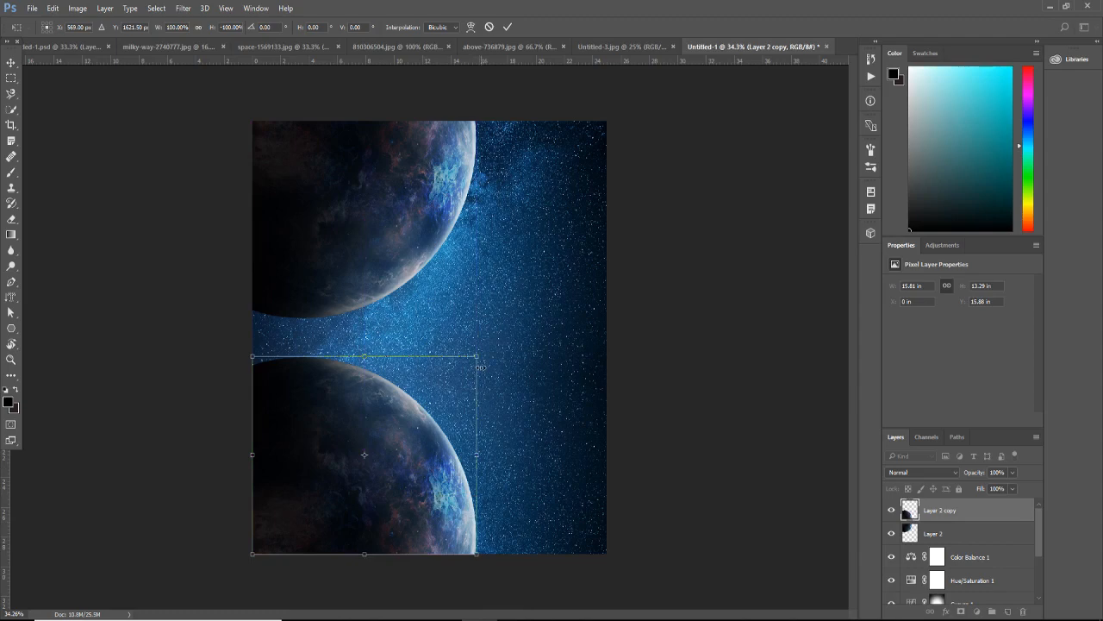
key("Return")
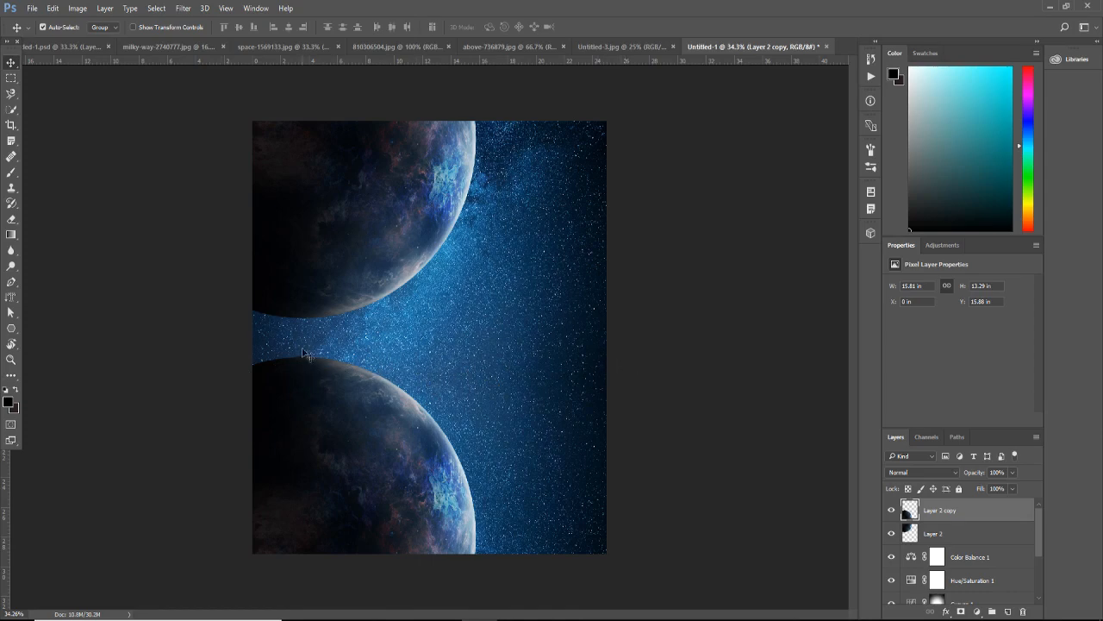
Step: Free-transform the flipped planet copy, reducing its height to about 12.03 in from its upper edge
key("ctrl+t")
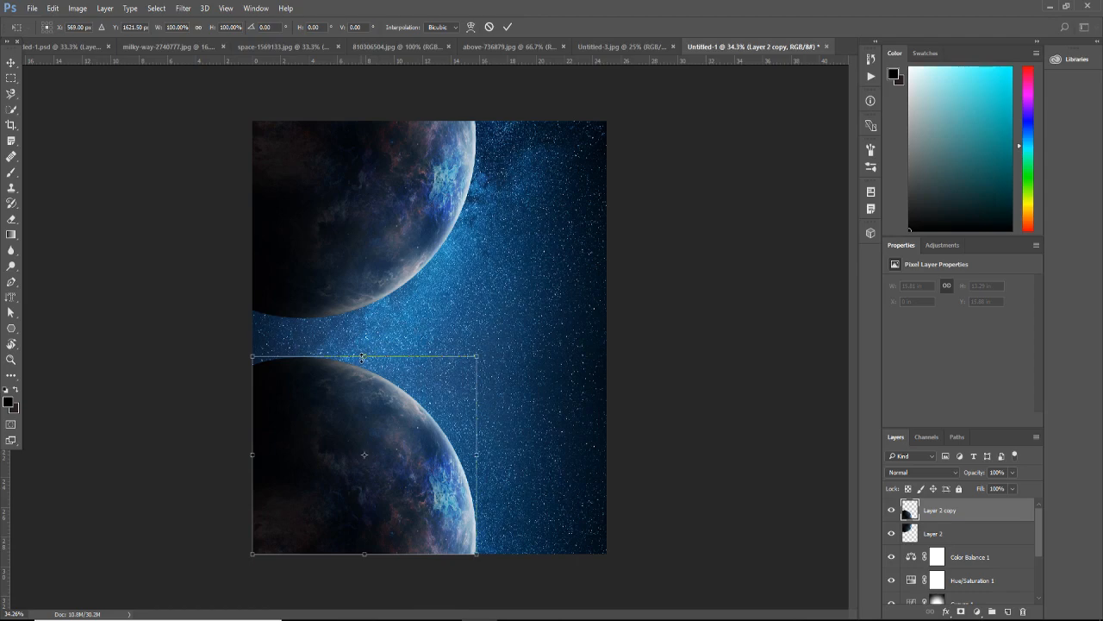
left_click_drag(364, 356, 363, 374)
key("Return")
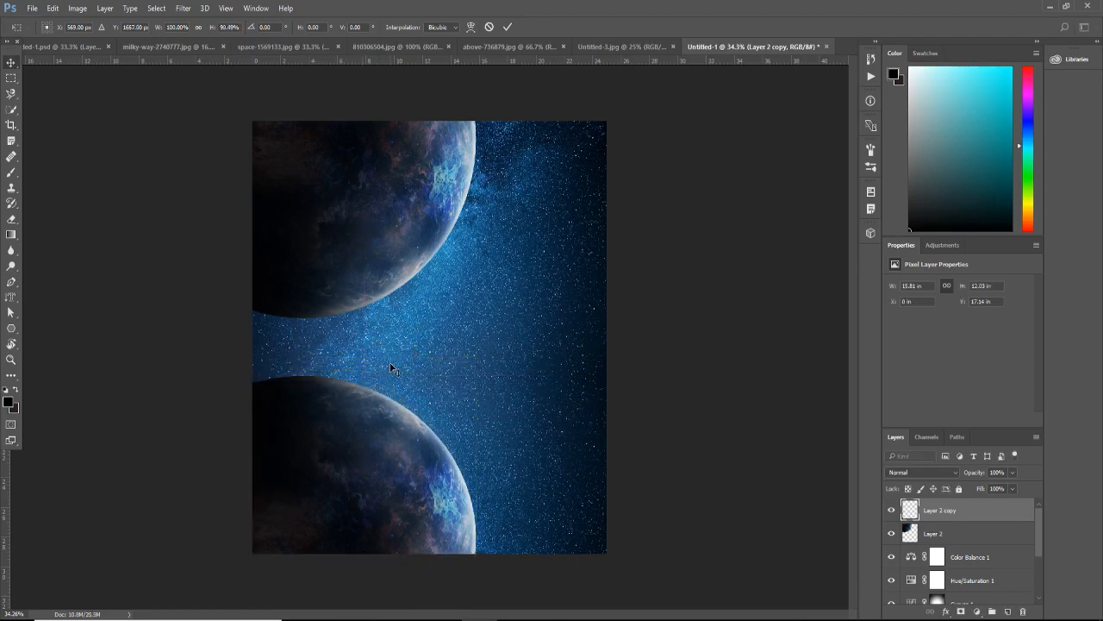
Step: Distort the lower planet copy, narrowing its upper edge slightly and lowering it to a size of about 15.78 × 11.08 in
left_click(50, 9)
left_click(52, 9)
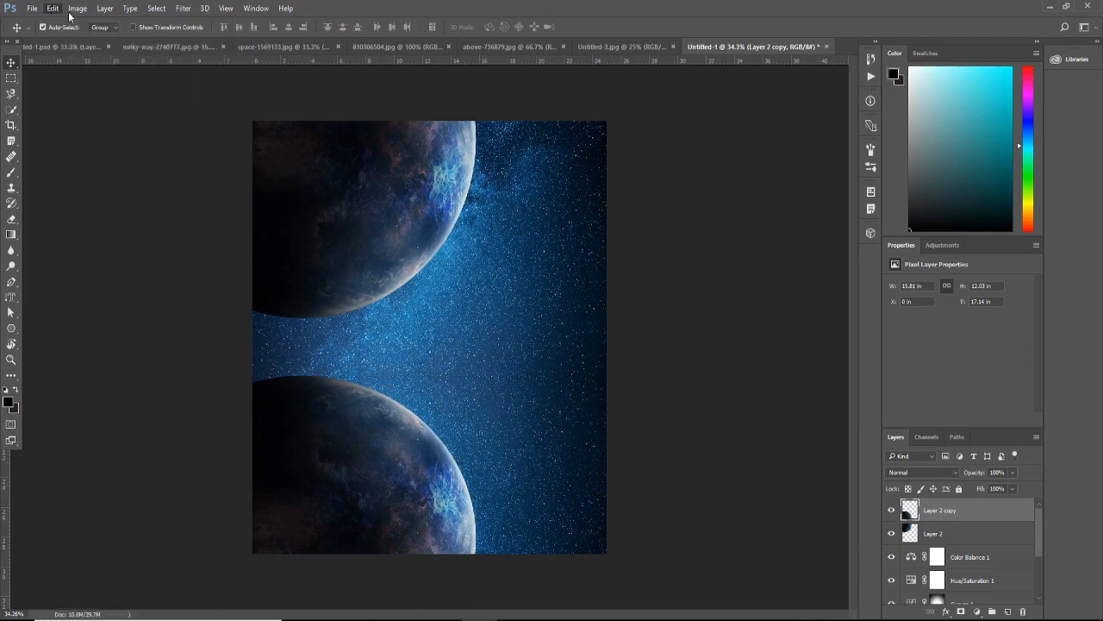
left_click(72, 10)
mouse_move(51, 9)
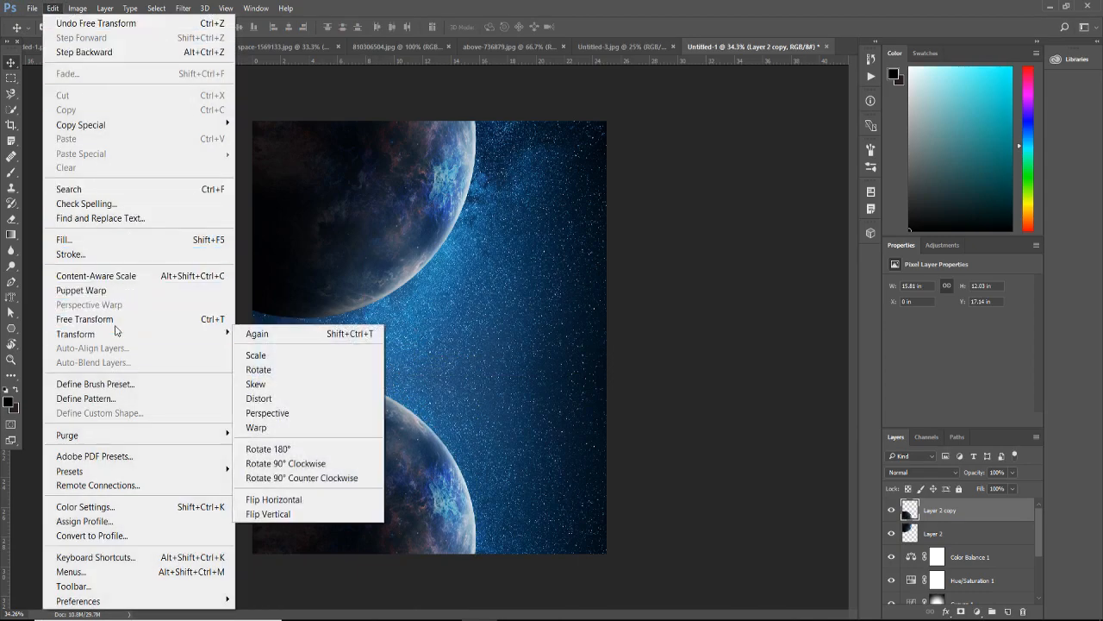
mouse_move(207, 340)
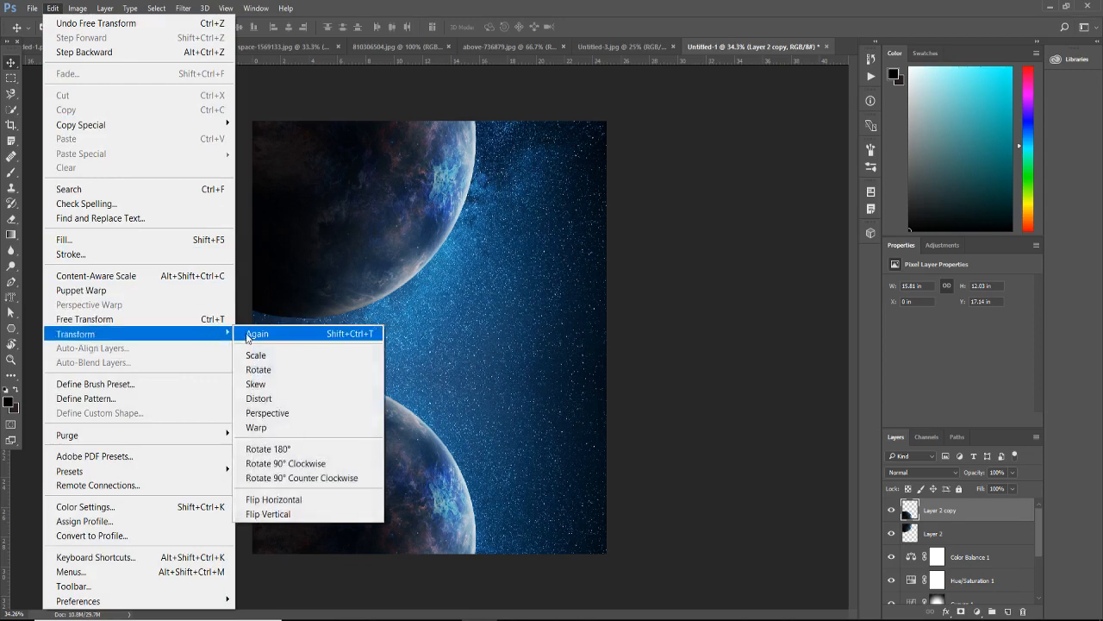
left_click(310, 396)
left_click_drag(481, 376, 470, 376)
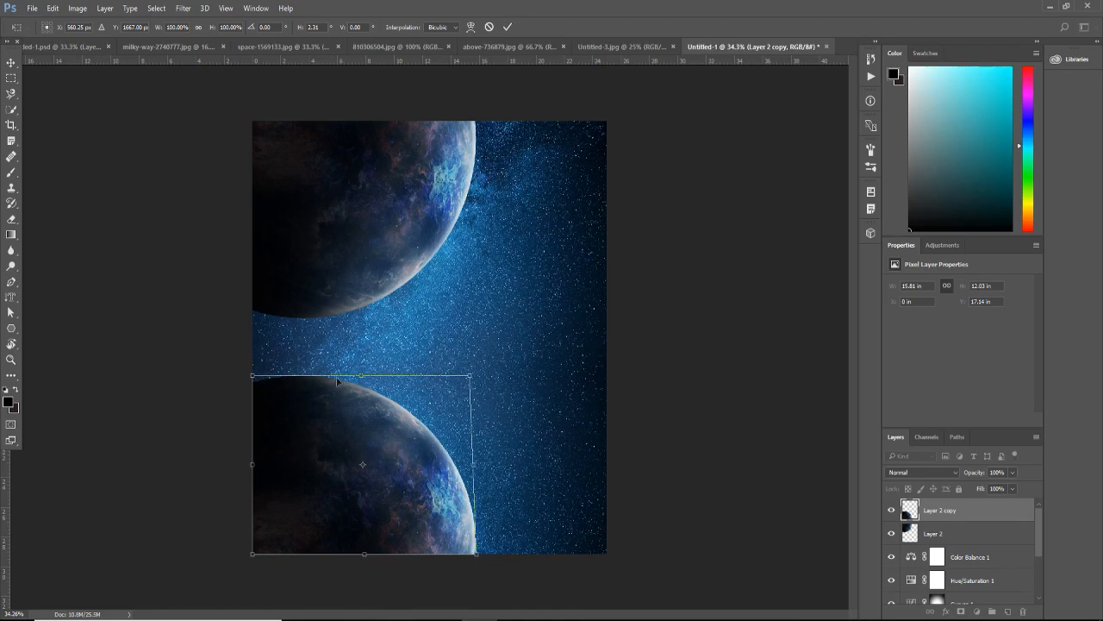
left_click_drag(361, 378, 358, 395)
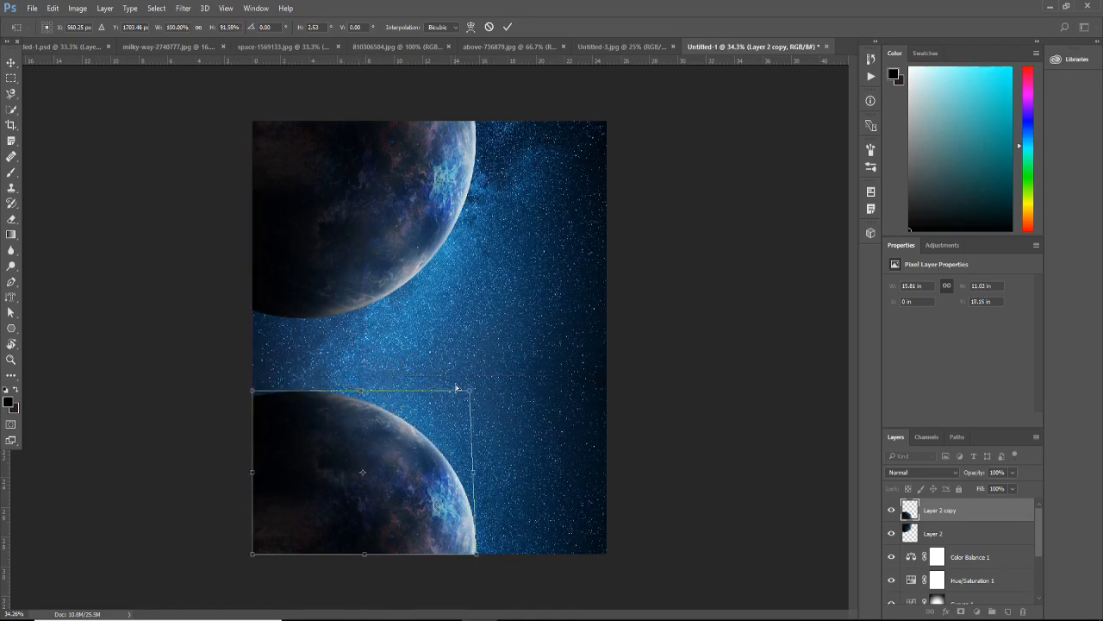
left_click_drag(465, 395, 470, 391)
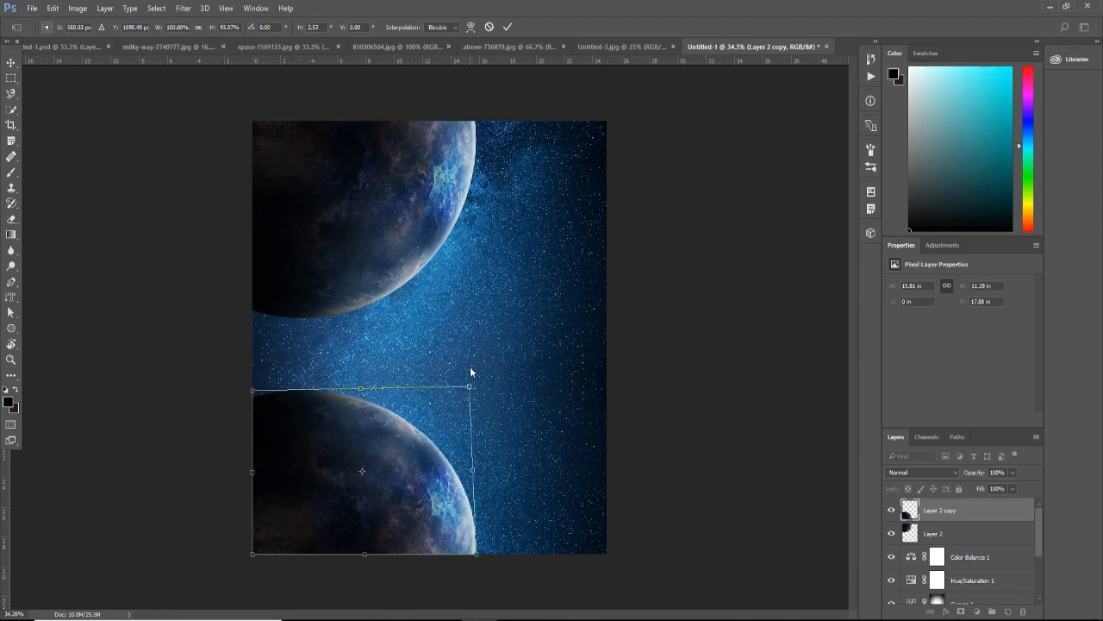
key("Return")
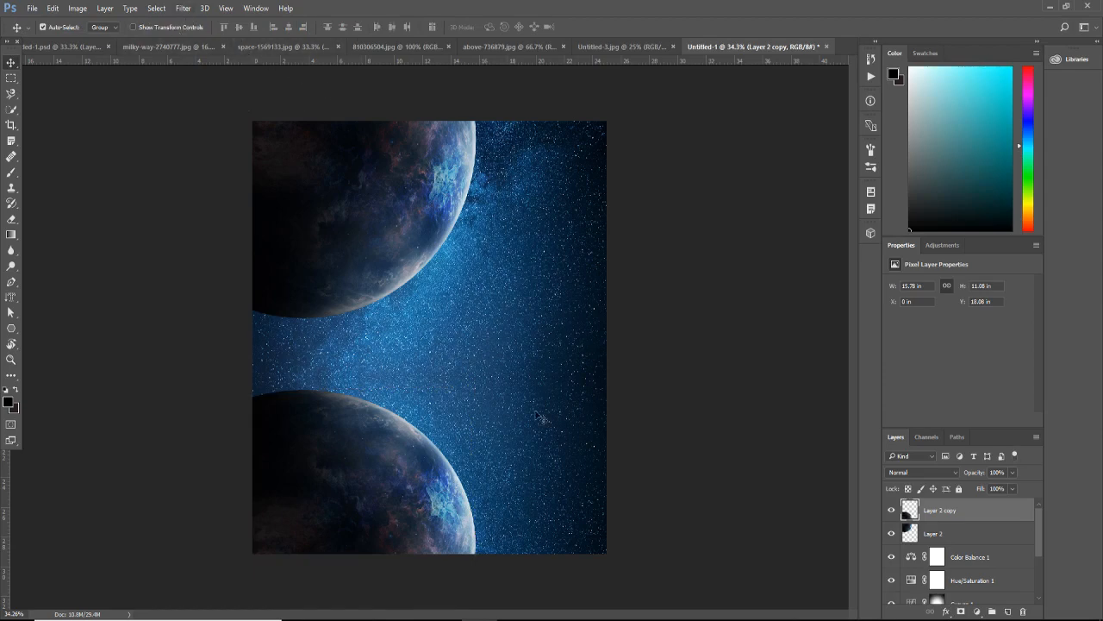
Step: Free-transform the lower planet copy, narrowing its width to about 15.21 in from the right edge
key("ctrl")
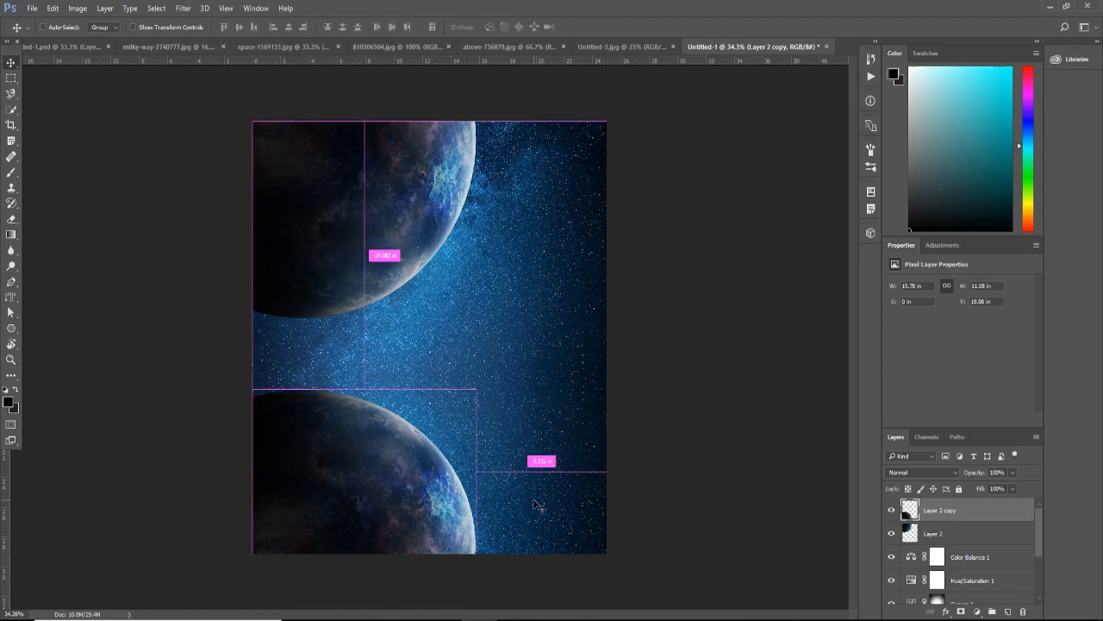
key("ctrl+t")
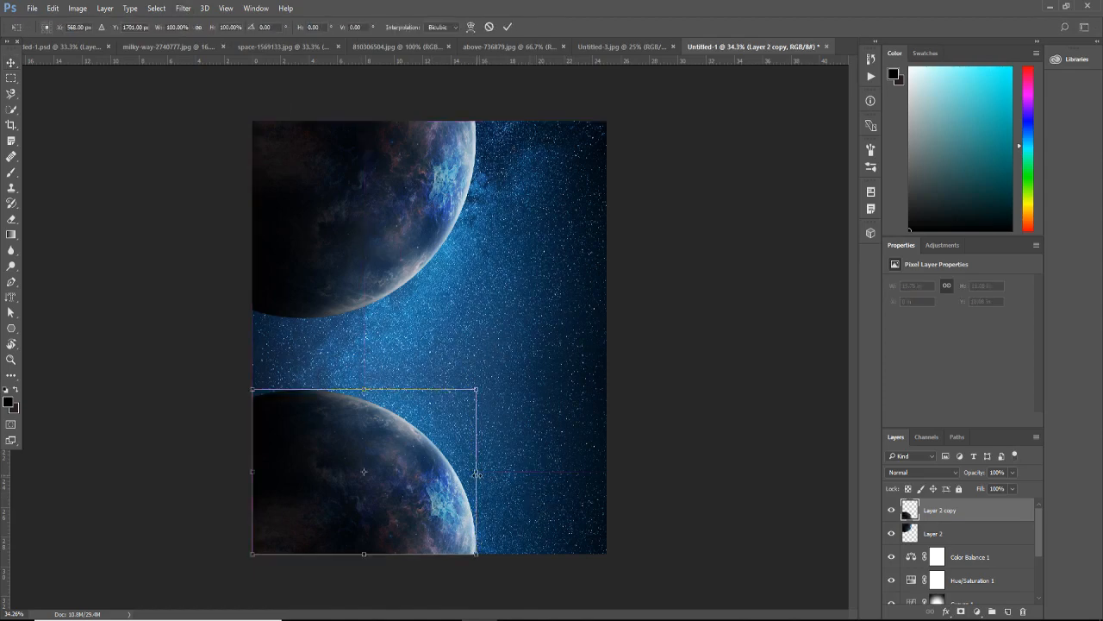
left_click_drag(476, 474, 469, 474)
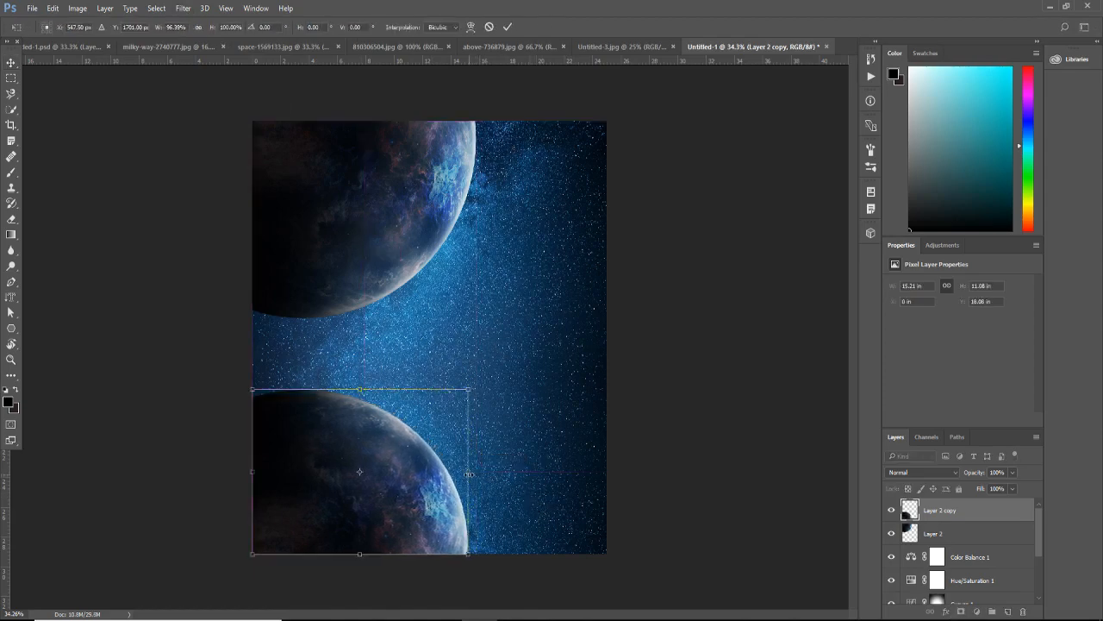
key("Return")
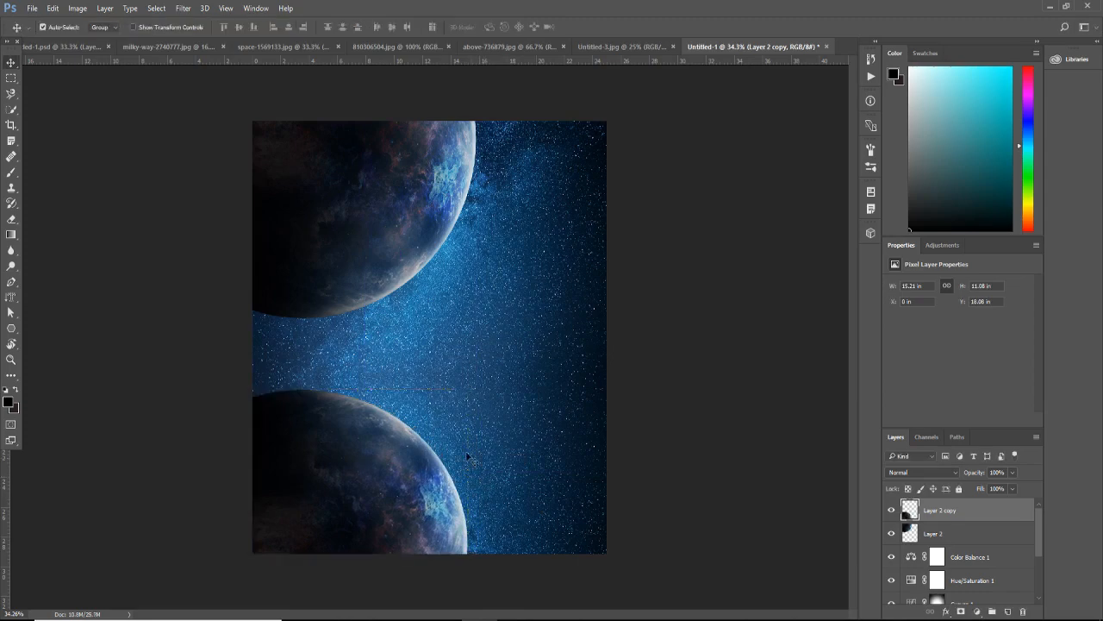
Step: Apply a Motion Blur with a 0° angle and a 20-pixel distance to the lower planet copy
left_click(183, 8)
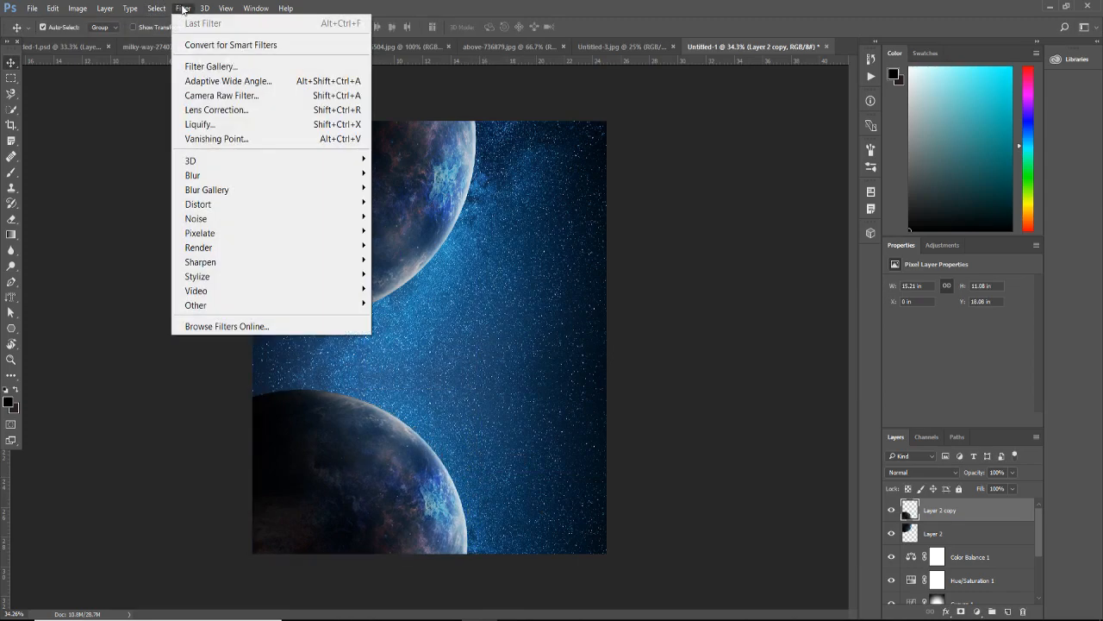
mouse_move(250, 190)
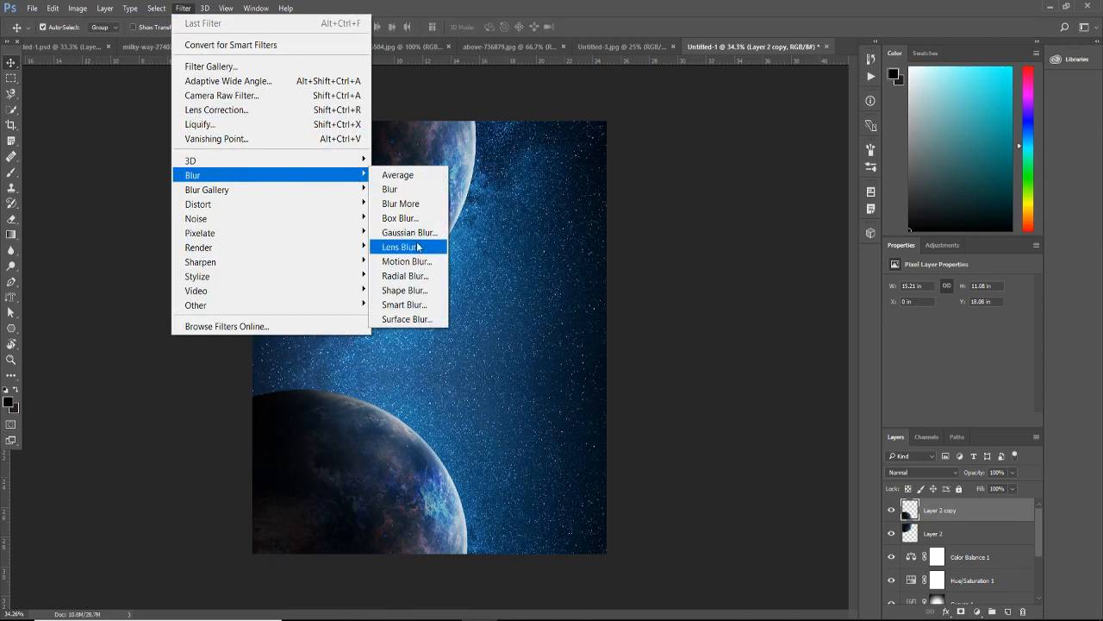
left_click(406, 261)
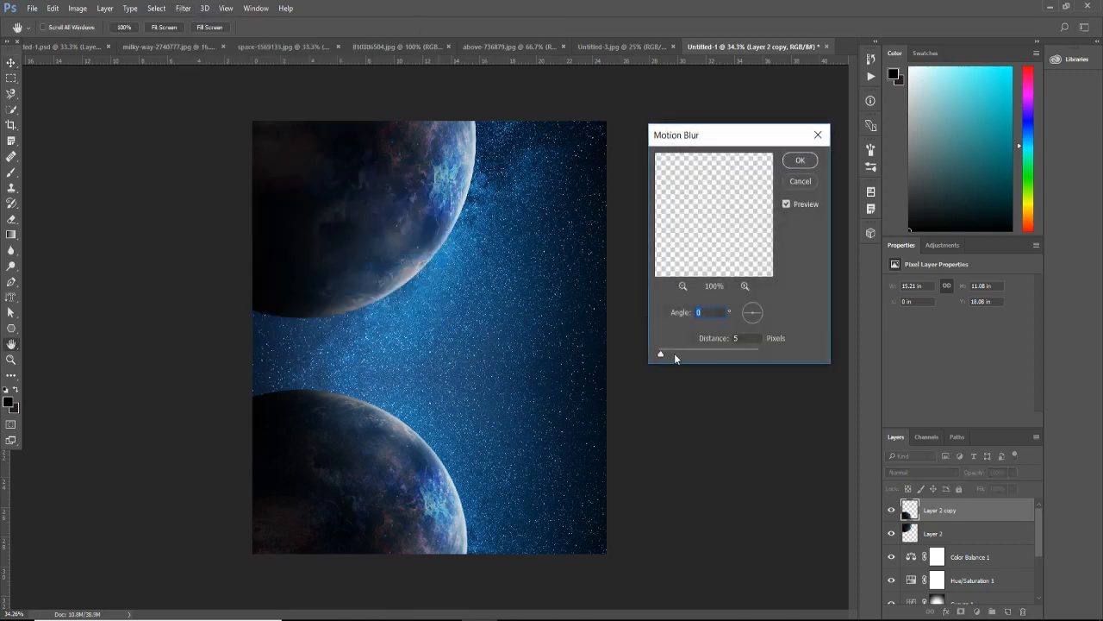
left_click(671, 351)
key("BackSpace")
left_click(800, 160)
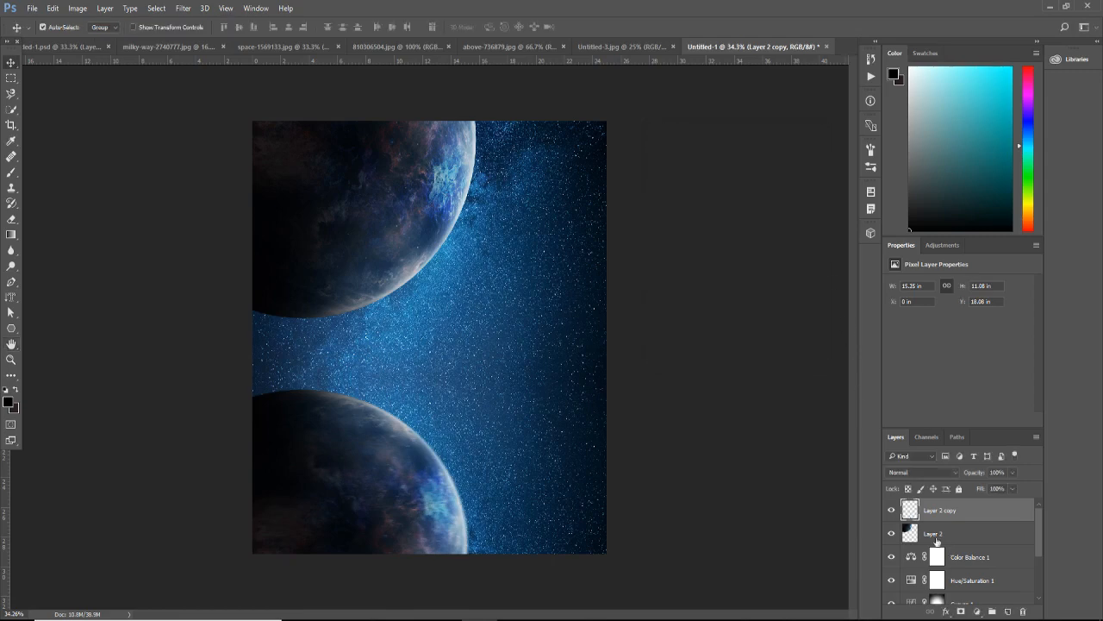
Step: Apply a Motion Blur with a 0° angle and a 1-pixel distance to the mirrored sky layer, Layer 1 copy
scroll(971, 553, "down", 2)
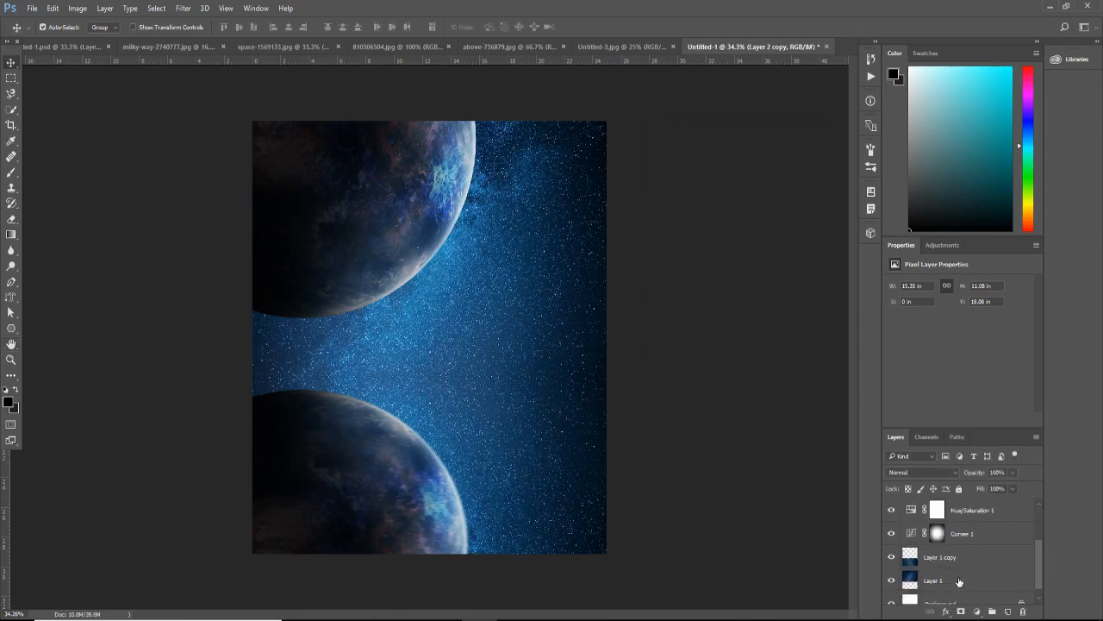
left_click(959, 582)
left_click(957, 559)
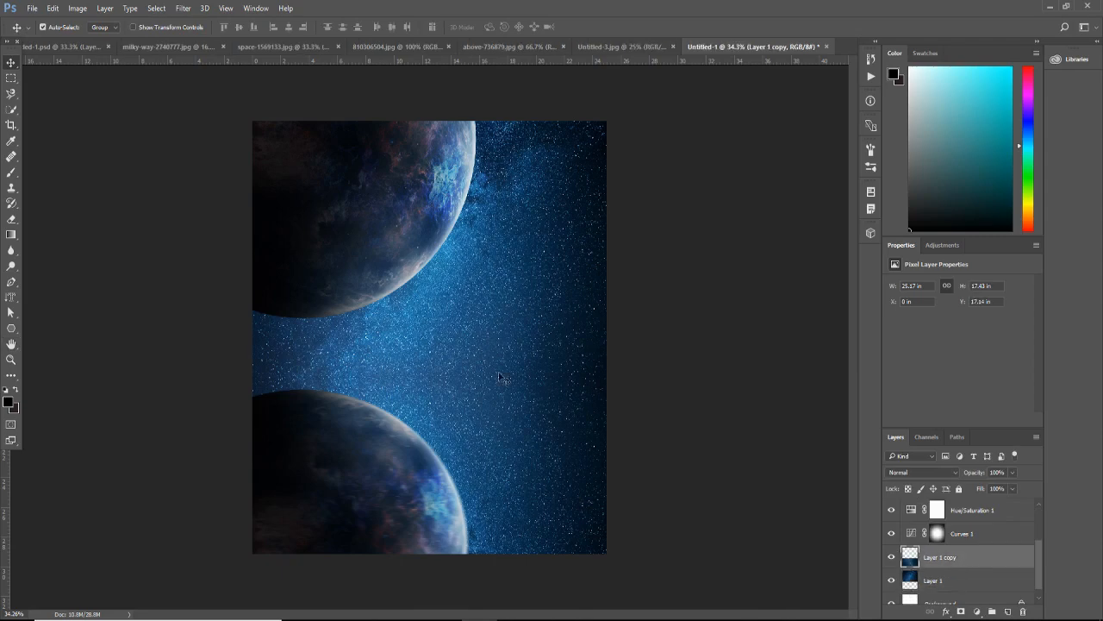
left_click(183, 8)
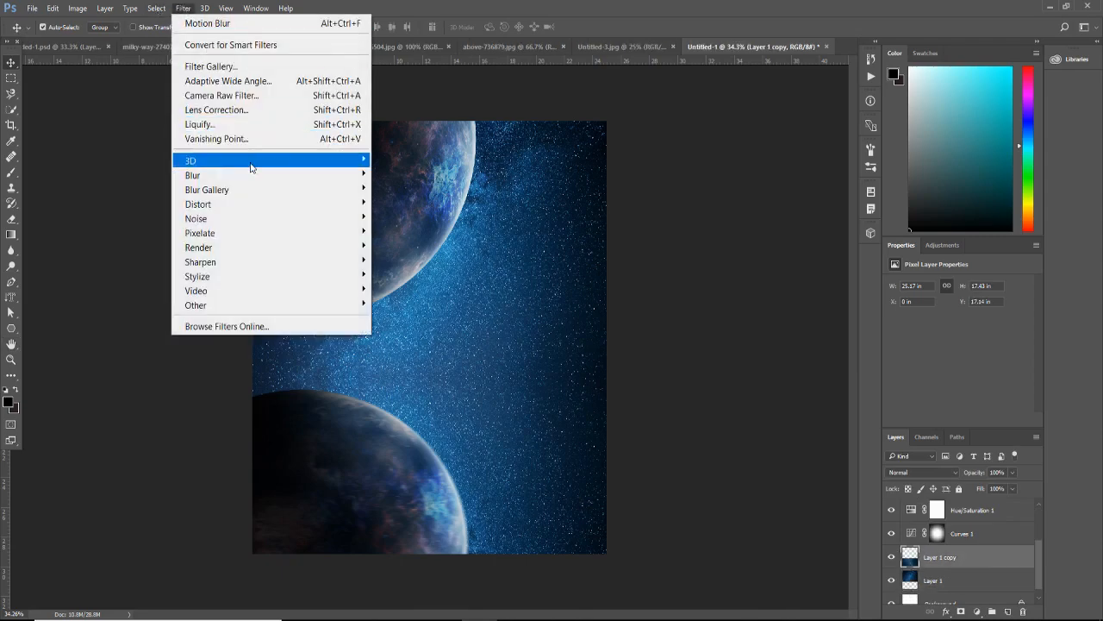
mouse_move(247, 173)
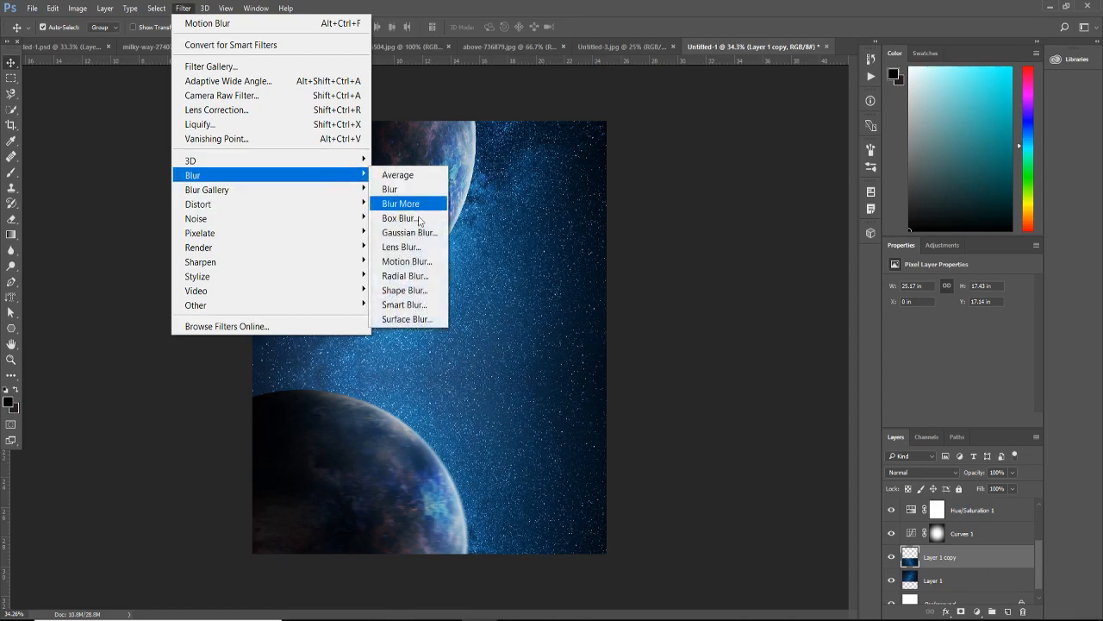
left_click(428, 262)
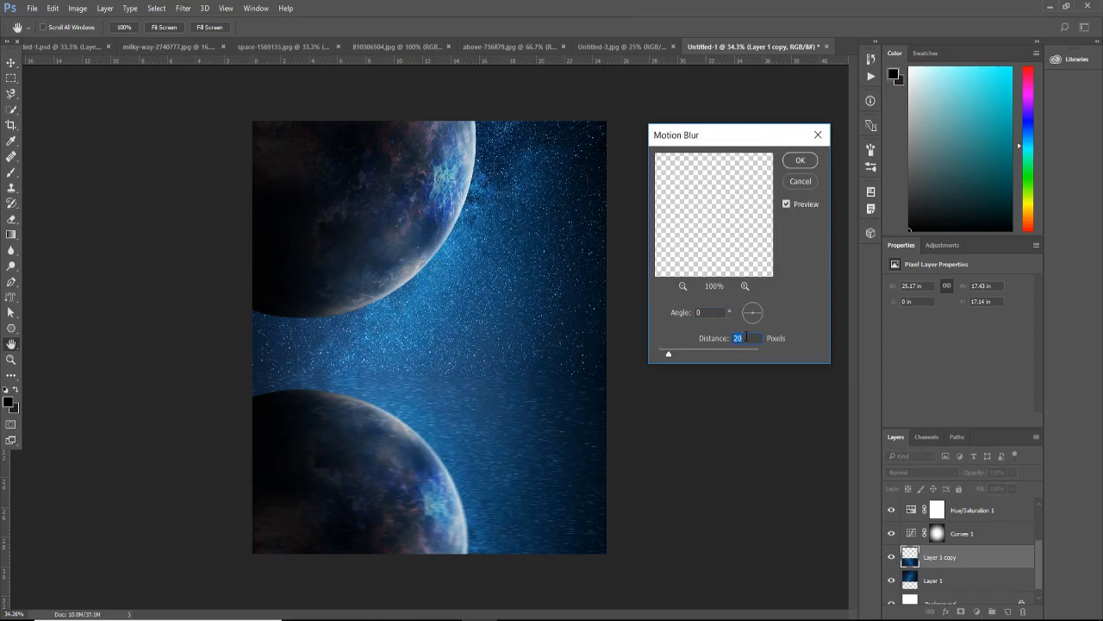
type("1")
left_click(801, 162)
Step: Group Color Balance 1, Hue/Saturation 1, Curves 1, Layer 1 copy and Layer 1 together
scroll(958, 551, "up", 3)
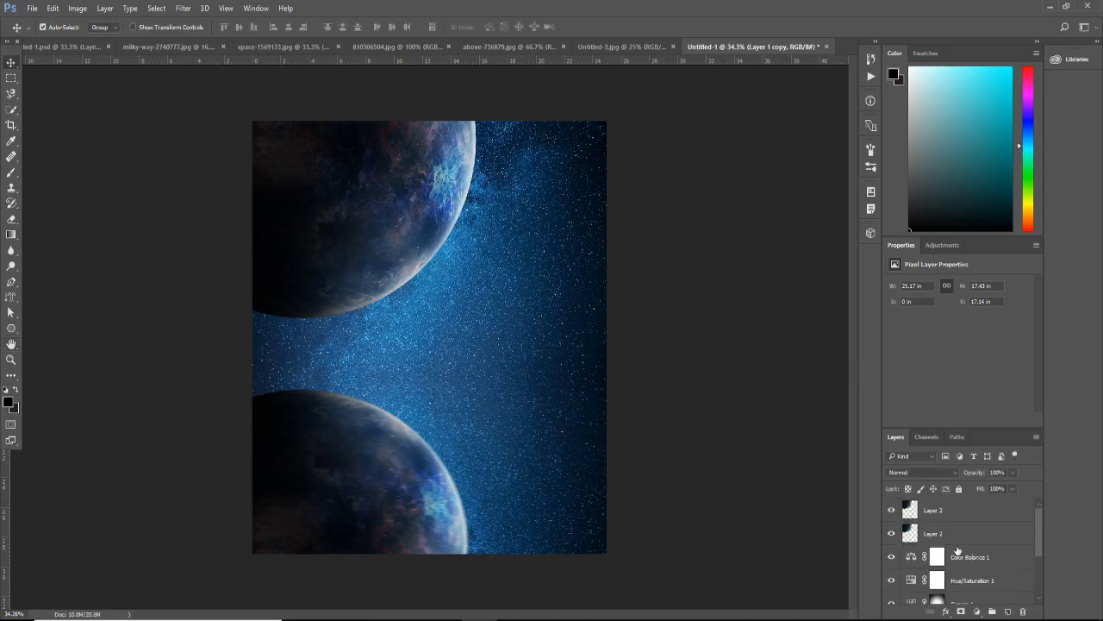
left_click(967, 558)
scroll(968, 569, "down", 1)
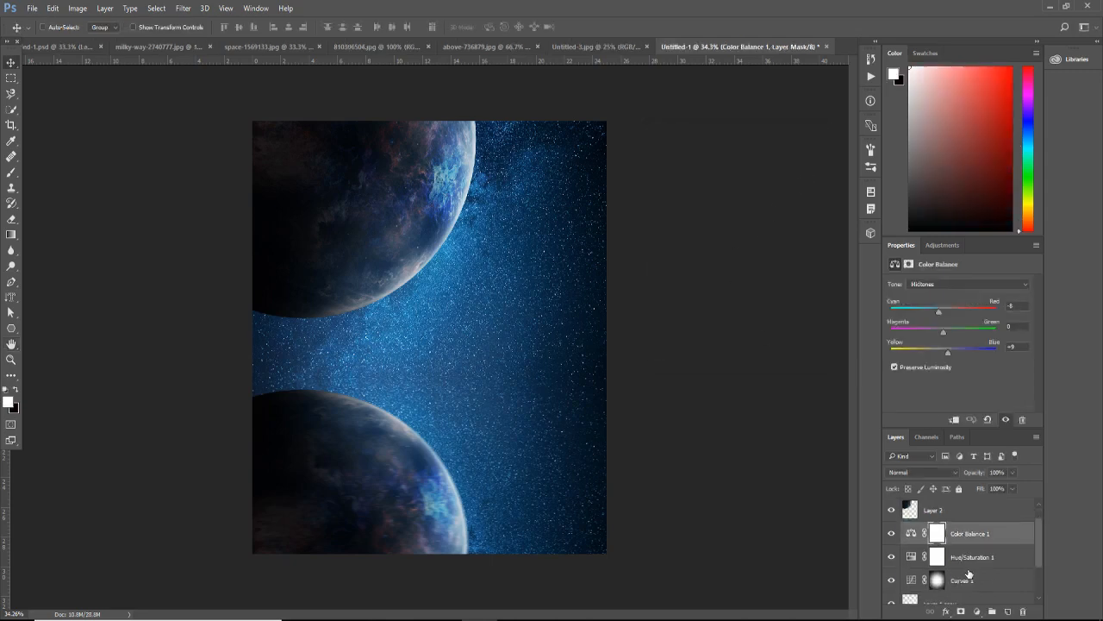
left_click(970, 561, "ctrl")
left_click(980, 587, "ctrl")
scroll(980, 588, "down", 3)
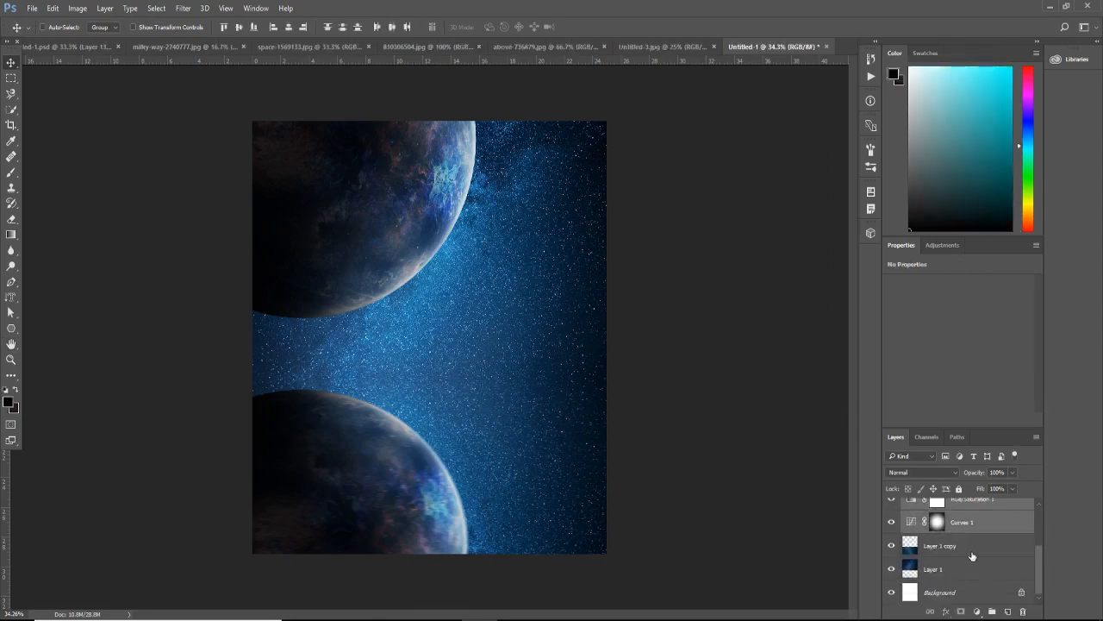
left_click(971, 552, "ctrl")
left_click(971, 570, "ctrl")
key("ctrl+g")
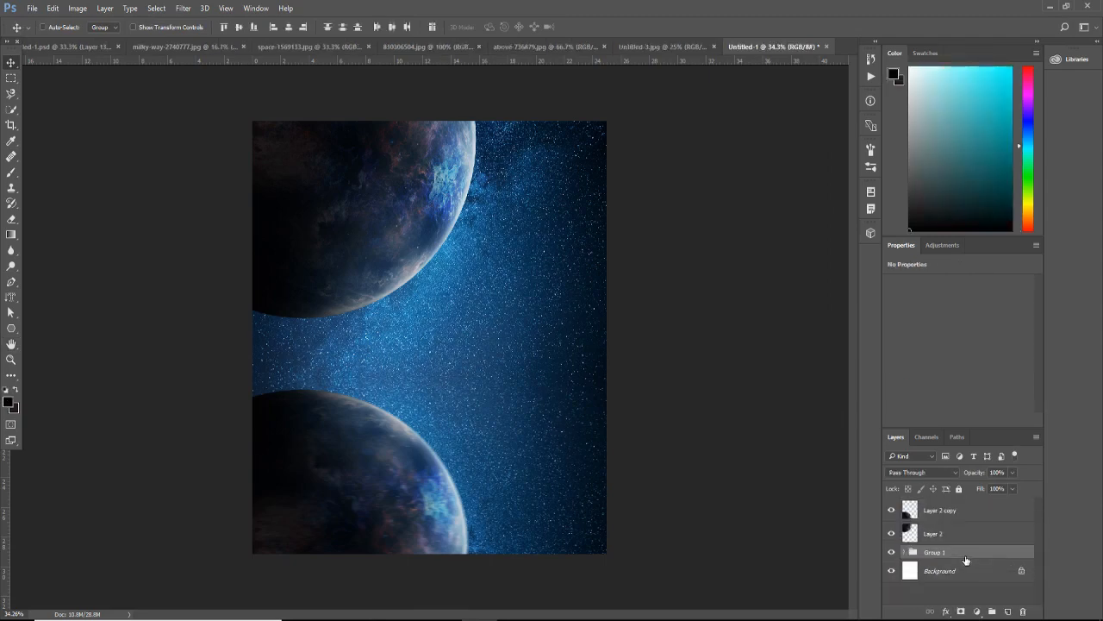
Step: Group the two planet layers, Layer 2 copy and Layer 2
left_click(956, 512)
left_click(955, 534, "shift")
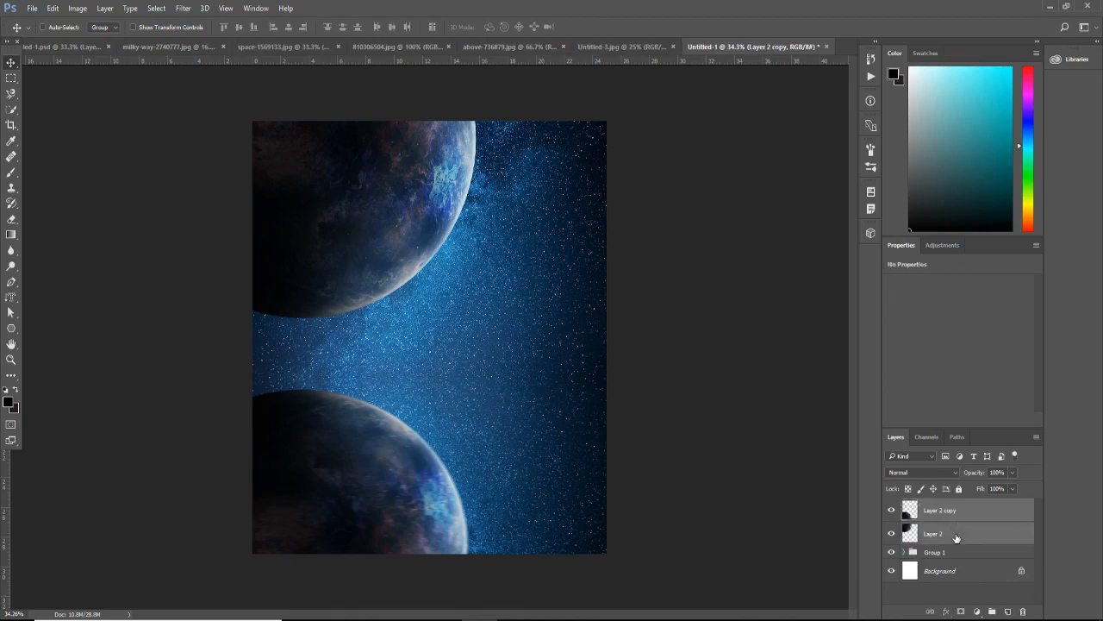
key("ctrl+g")
Step: Rename the sky layers' group as sky and the planet layers' group as planet
double_click(934, 519)
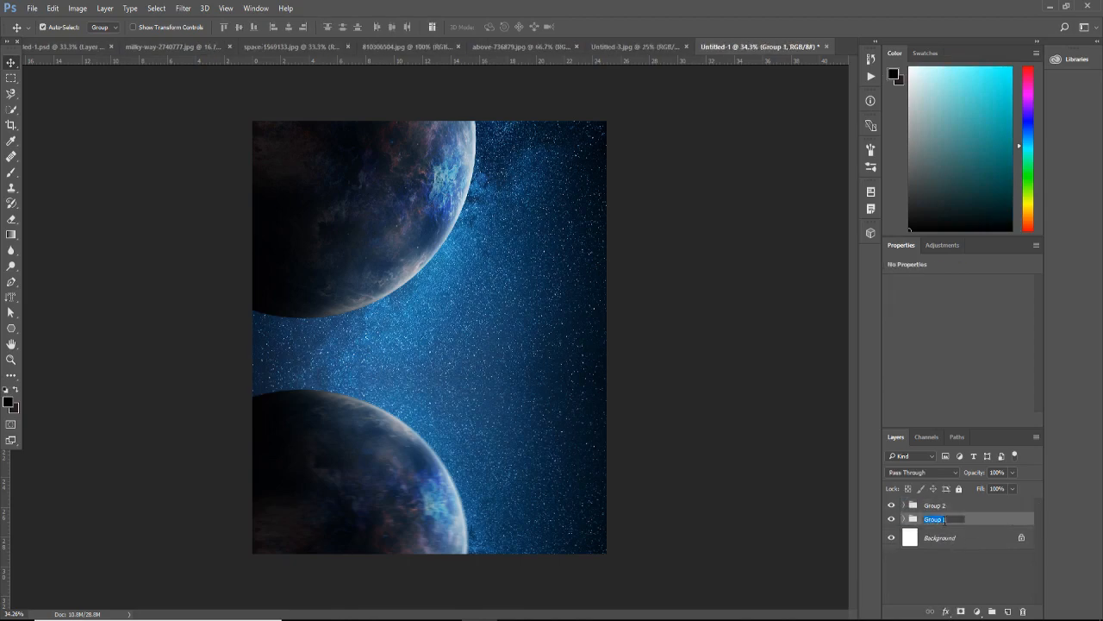
type("sky")
left_click(939, 536)
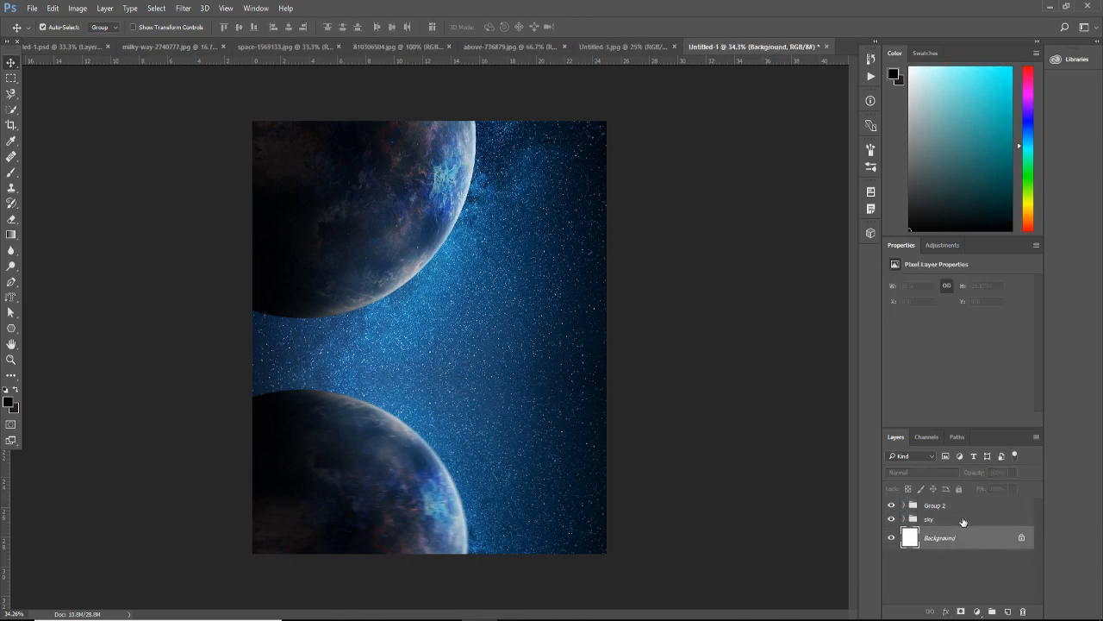
double_click(936, 509)
type("pla")
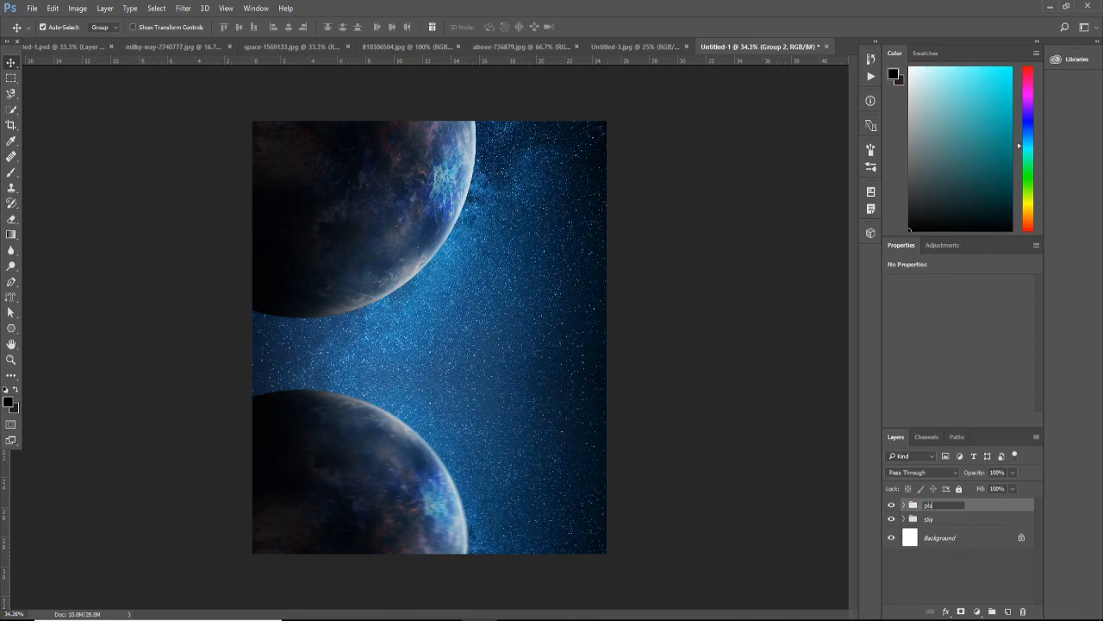
type("net")
key("Return")
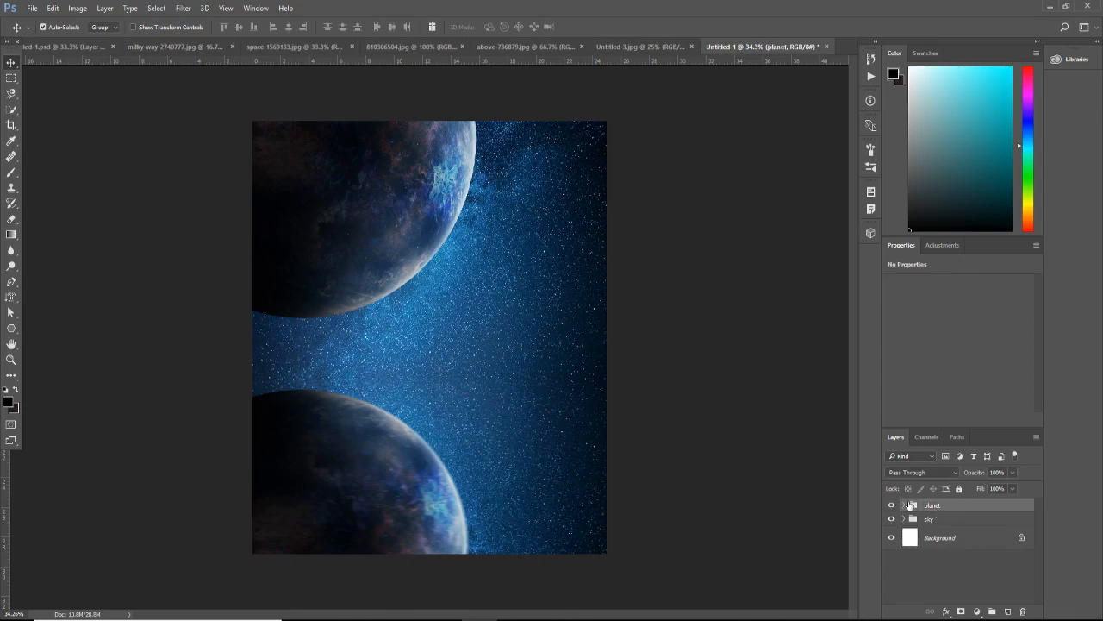
Step: Add a Curves adjustment clipped to Layer 2 copy in the planet group and pull its midtones down to darken the lower planet
left_click(904, 505)
left_click(950, 526)
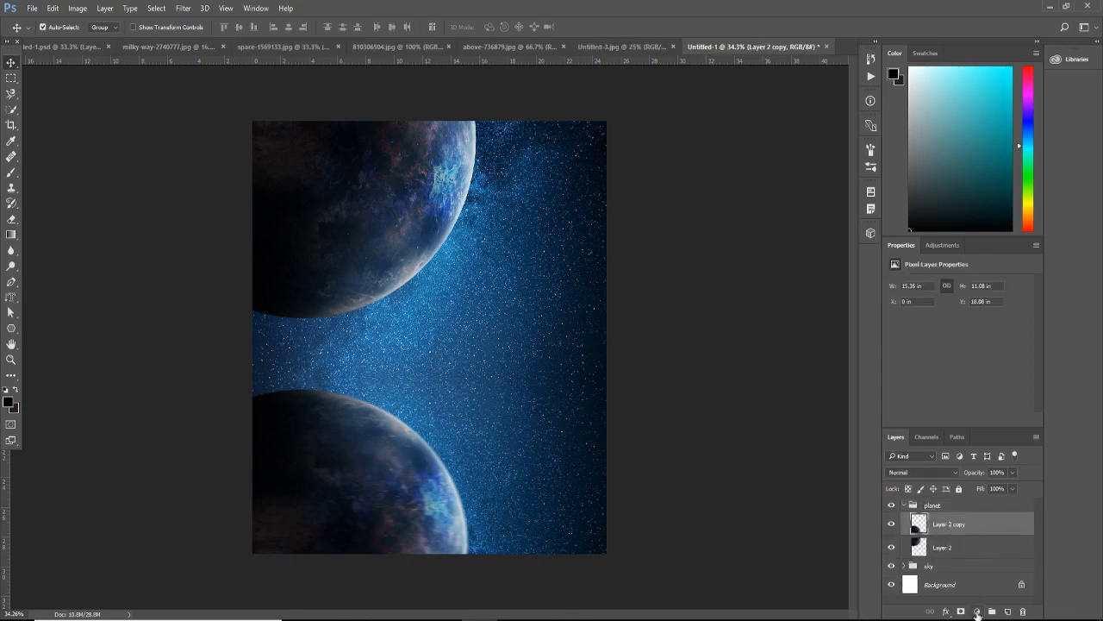
left_click(977, 611)
left_click(1002, 406)
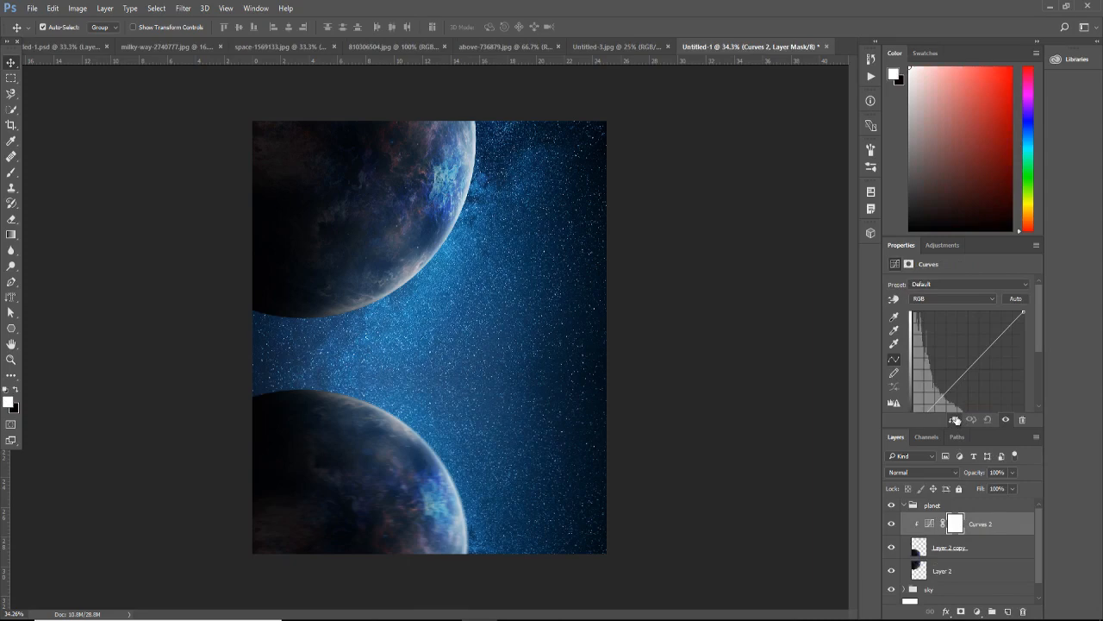
left_click_drag(960, 377, 971, 378)
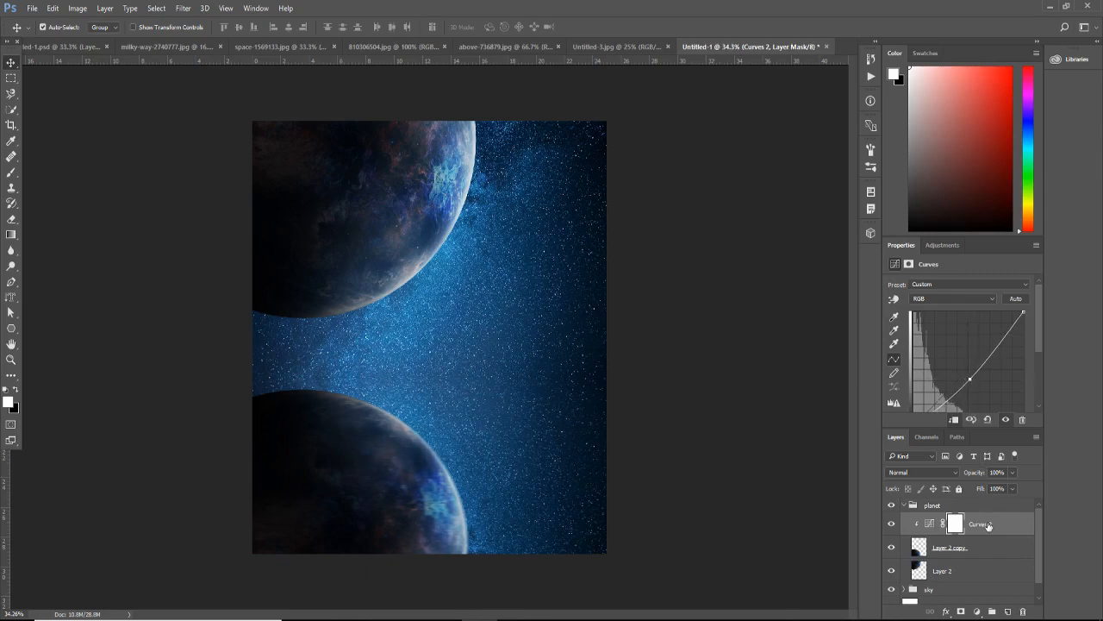
Step: Move Curves 2 above the planet group and clip it to the whole group
left_click_drag(989, 525, 979, 503)
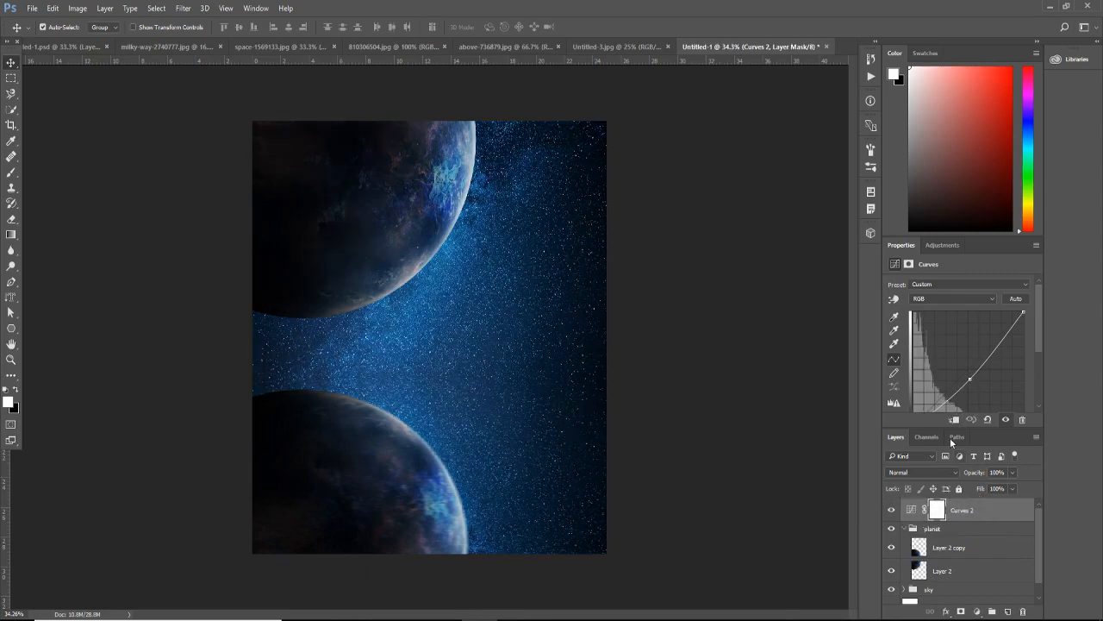
left_click(906, 518, "alt")
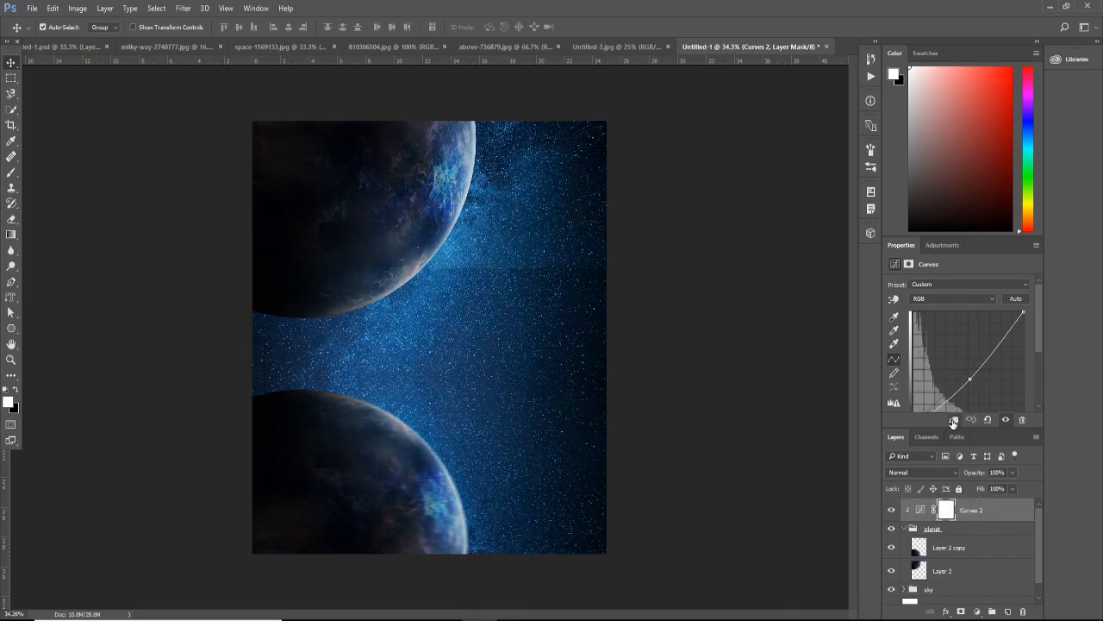
Step: Add a Hue/Saturation adjustment clipped to the planet group above Curves 2, with saturation at -24 and lightness at -1
left_click(979, 612)
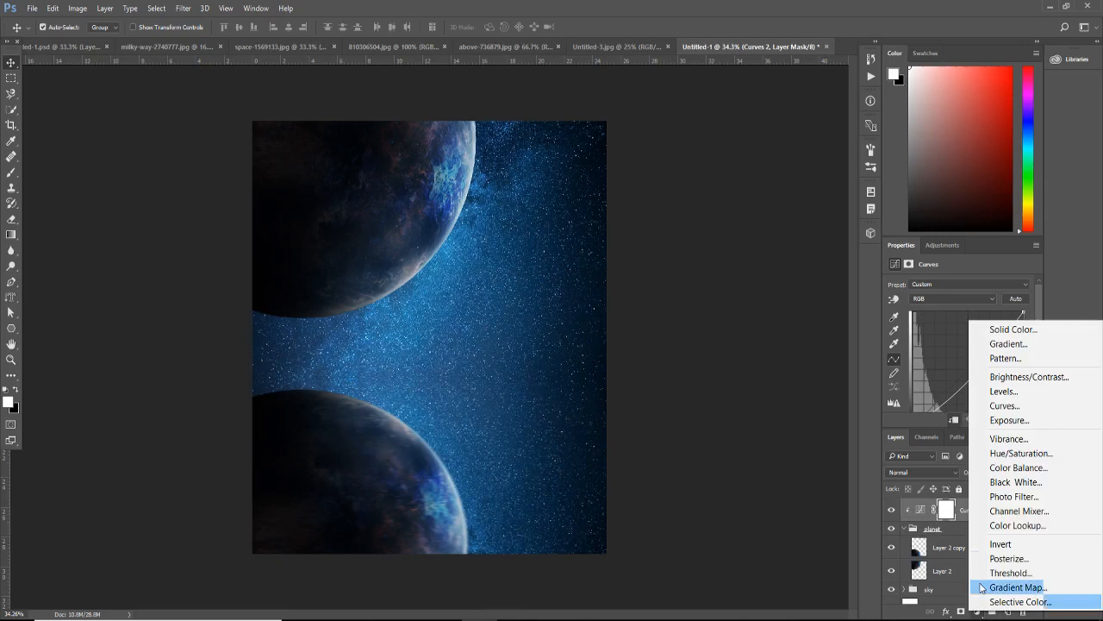
left_click(1015, 453)
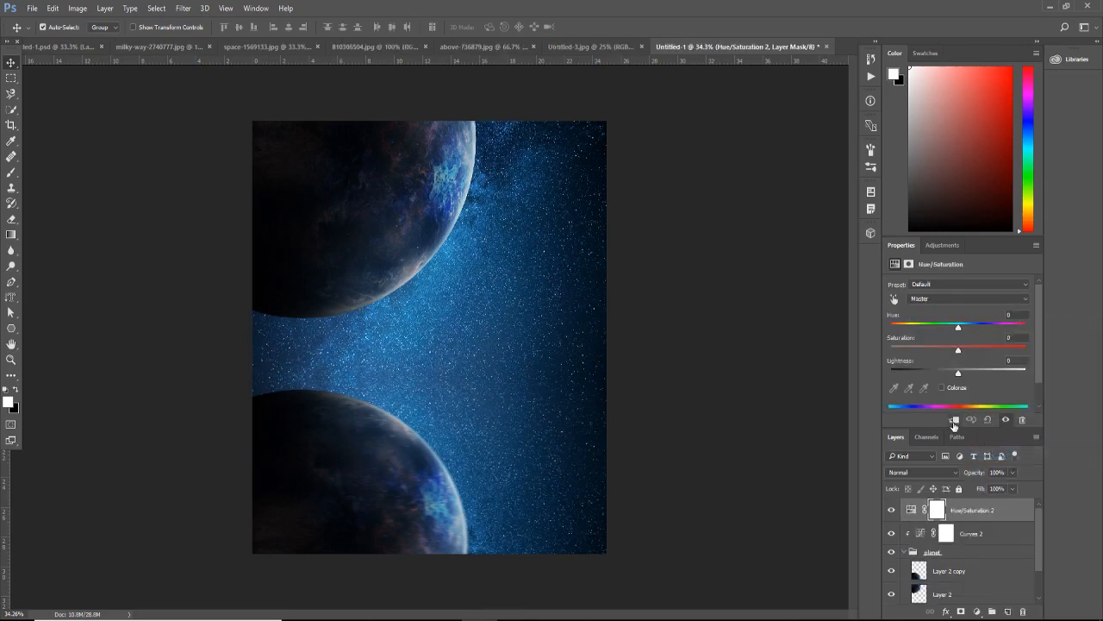
left_click(953, 420)
left_click_drag(959, 354, 960, 376)
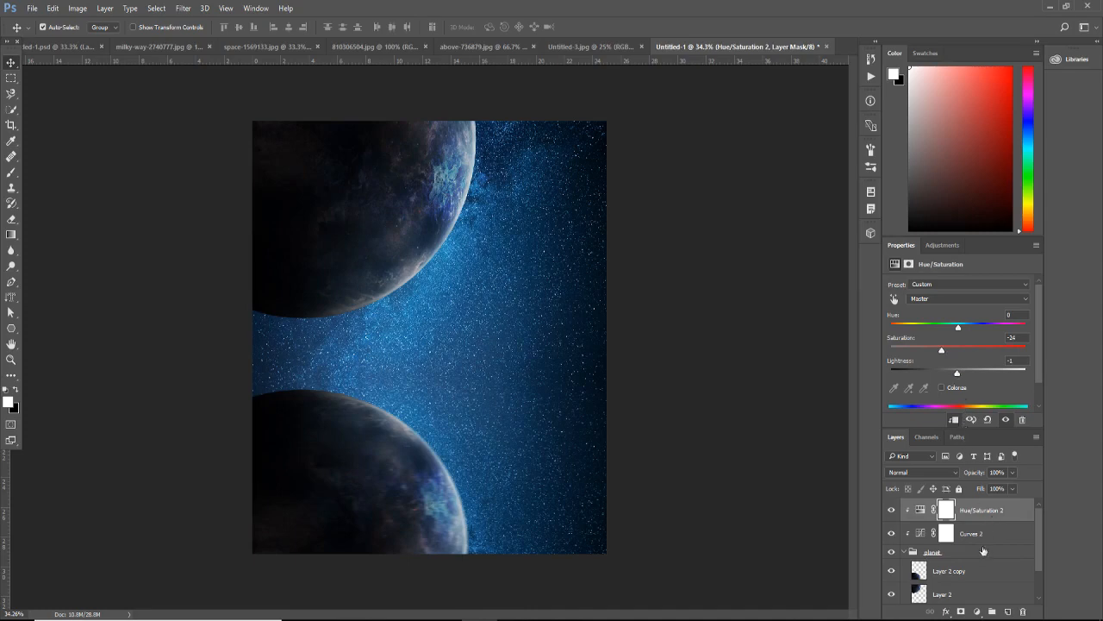
Step: Add a new layer above Hue/Saturation 2 and paint a soft pale-blue glow over both planets with a large brush
left_click(1008, 611)
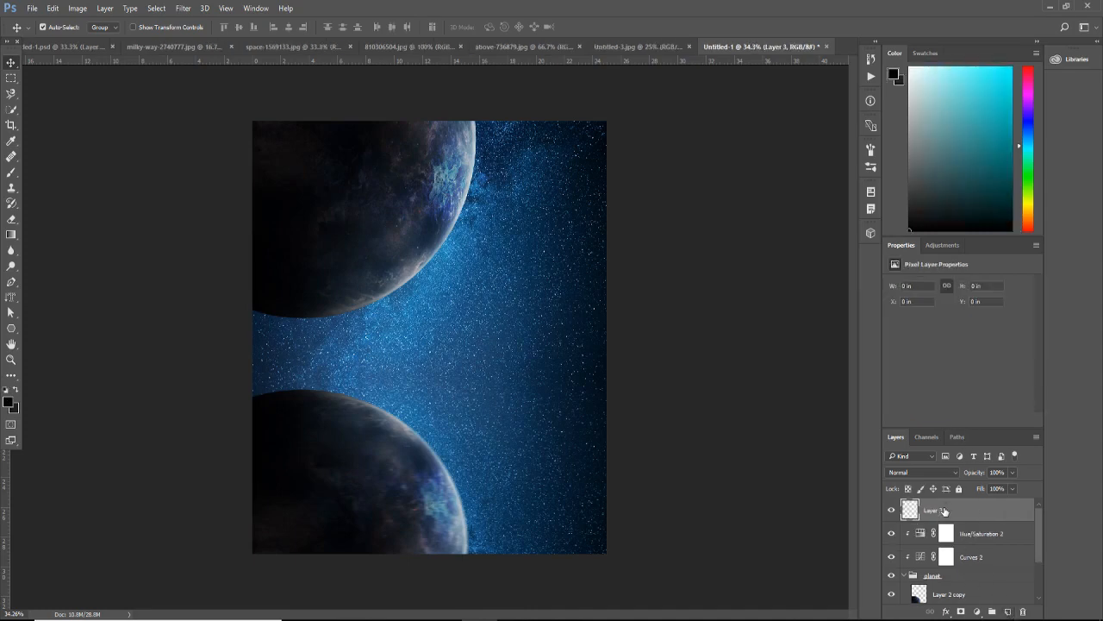
right_click(945, 512)
left_click(1067, 415)
left_click(11, 173)
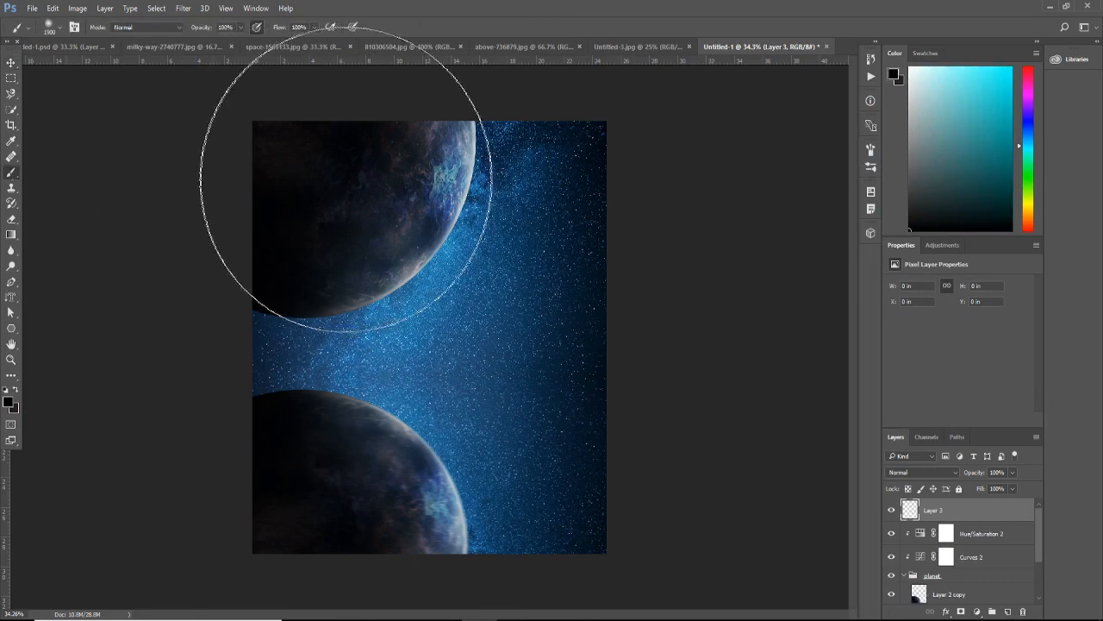
left_click(1025, 142)
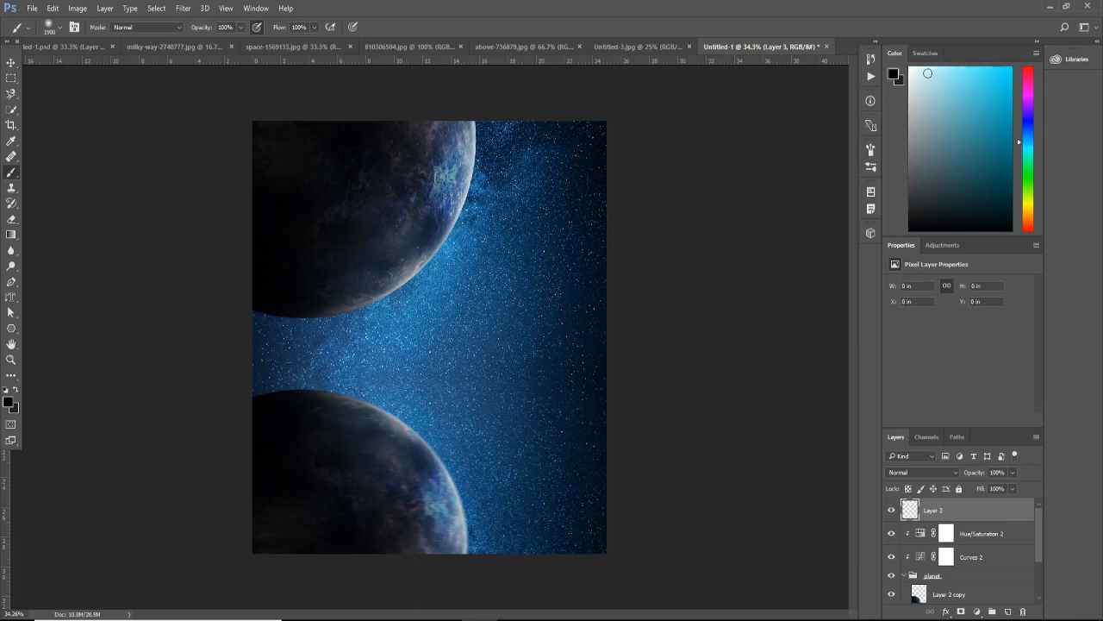
left_click(927, 73)
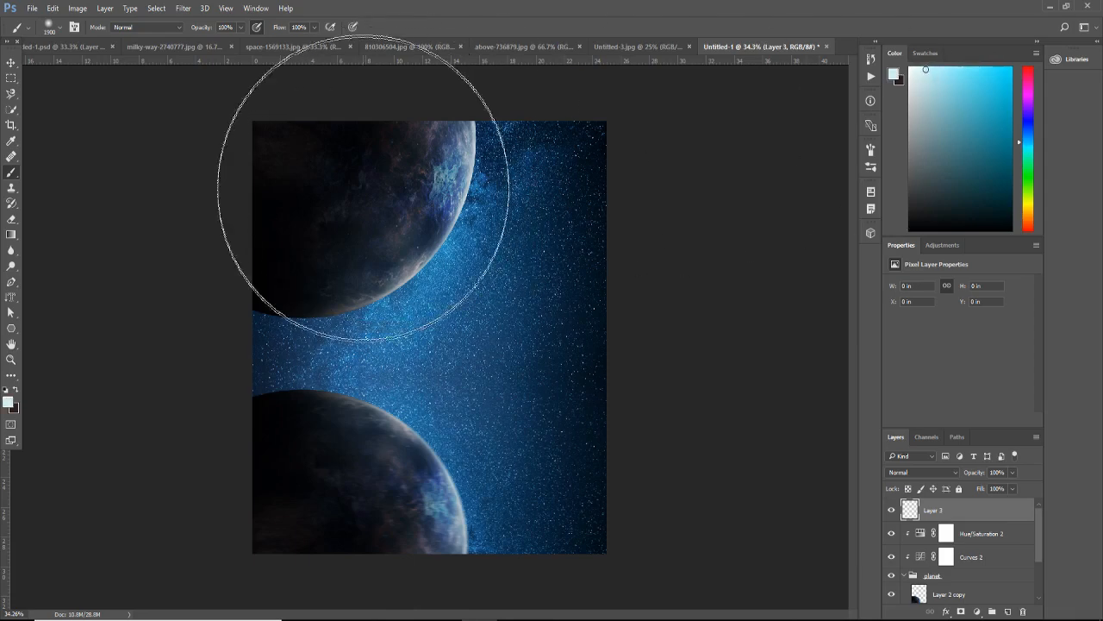
key("bracketleft")
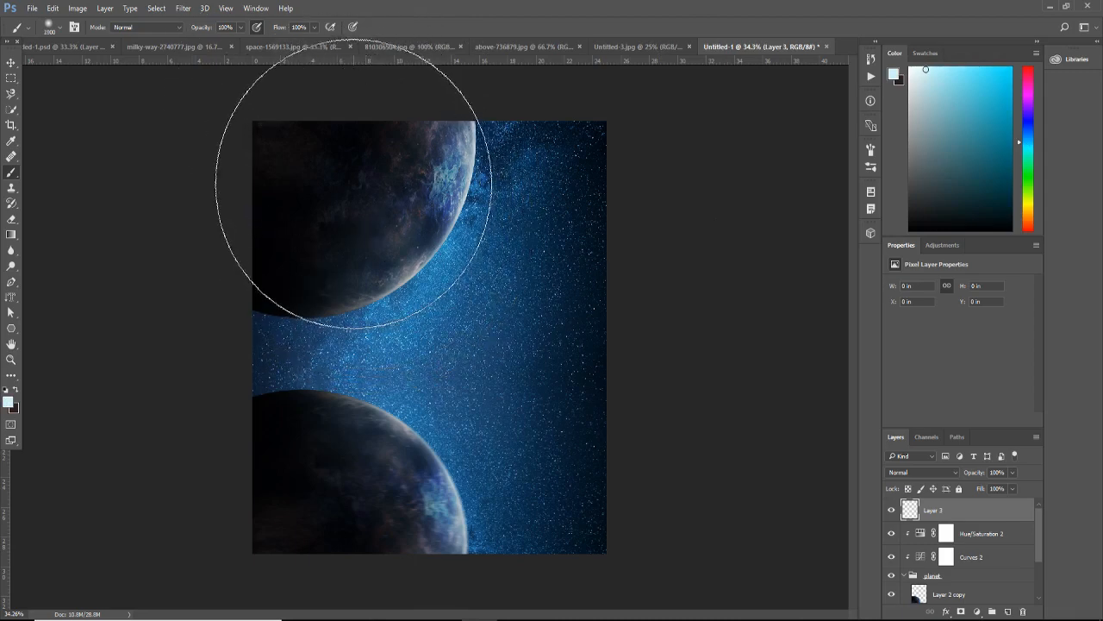
left_click(355, 182)
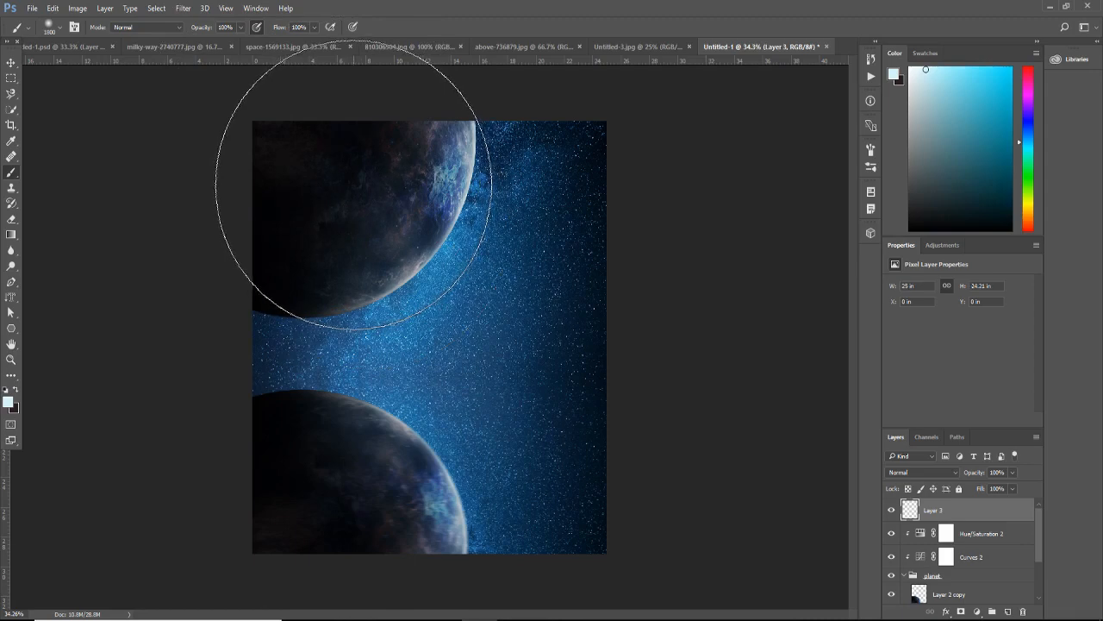
left_click(386, 184)
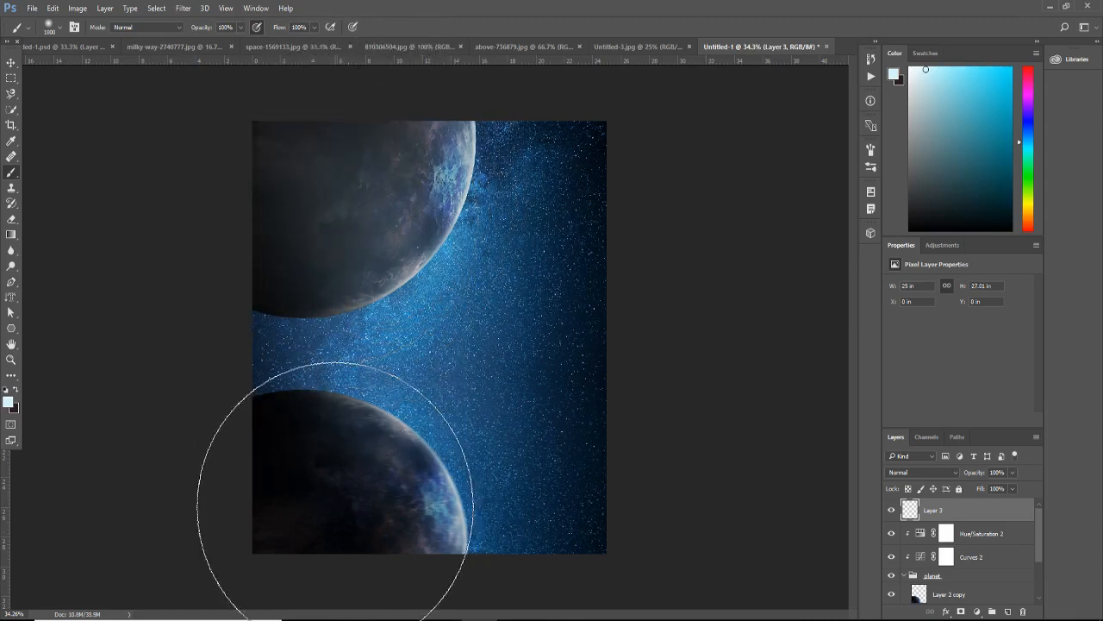
left_click(336, 503)
left_click(308, 474)
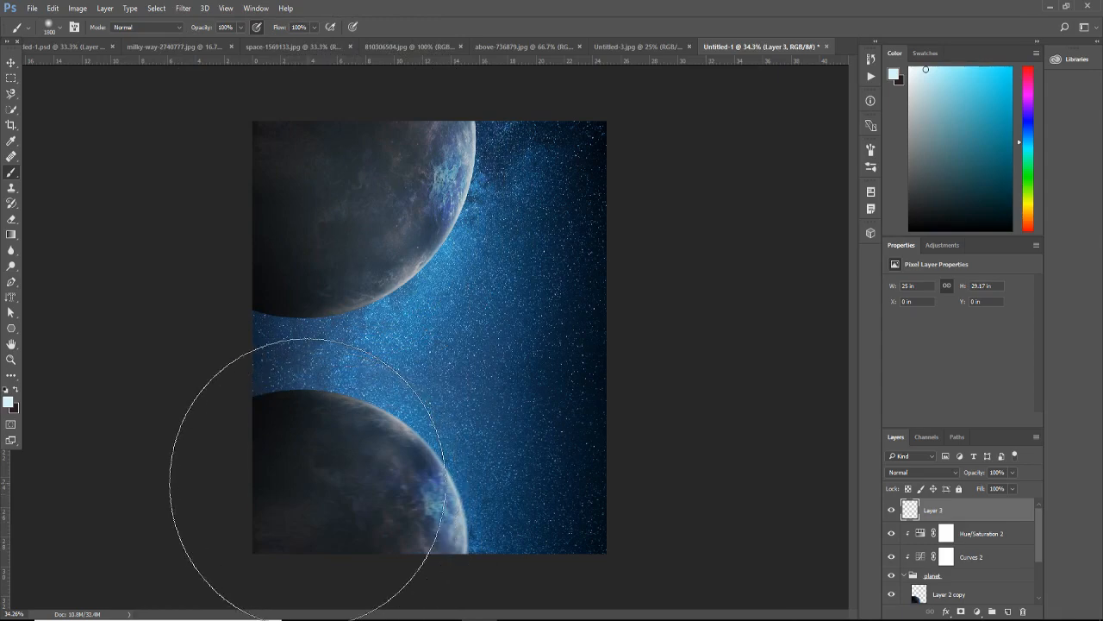
Step: Set Layer 3's blend mode to Overlay and paint more pale-blue glow around the upper planet's lit edge
left_click(905, 472)
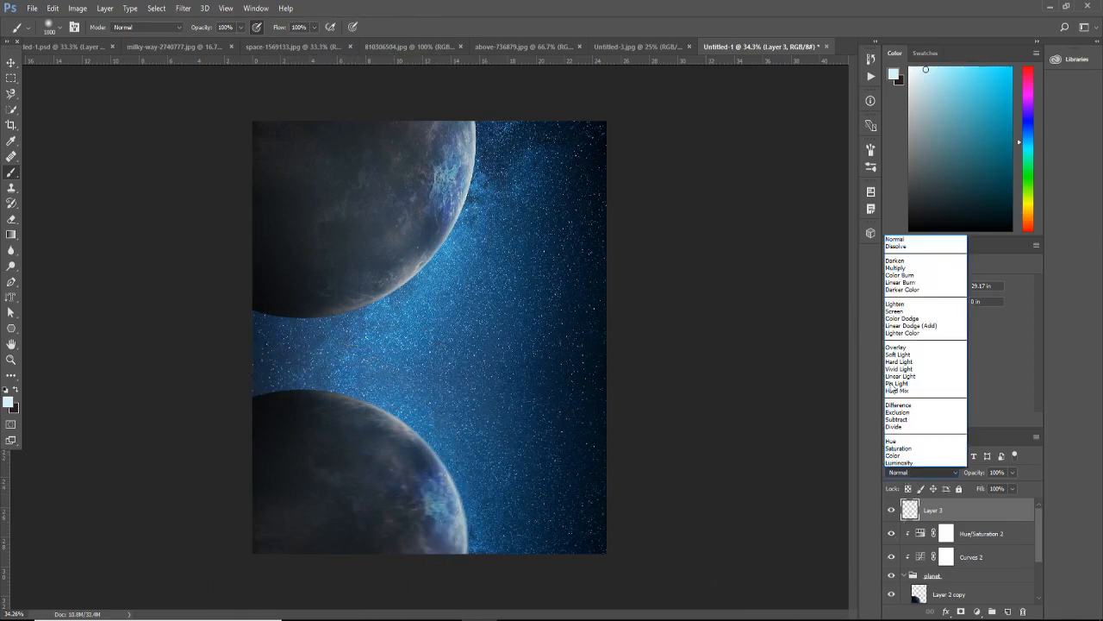
left_click(899, 349)
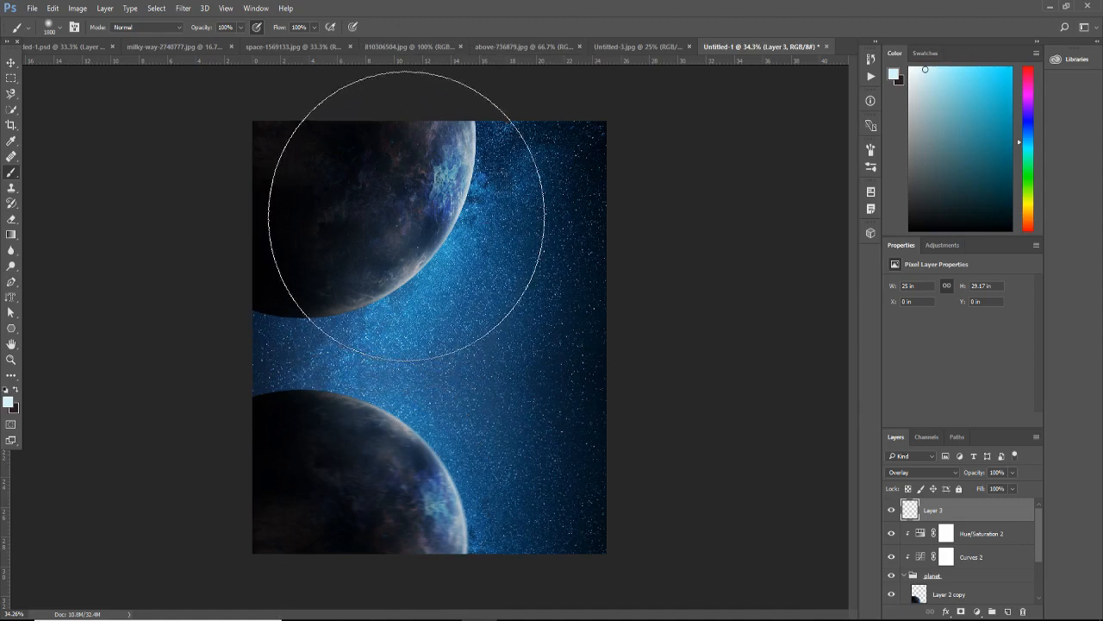
left_click(406, 218)
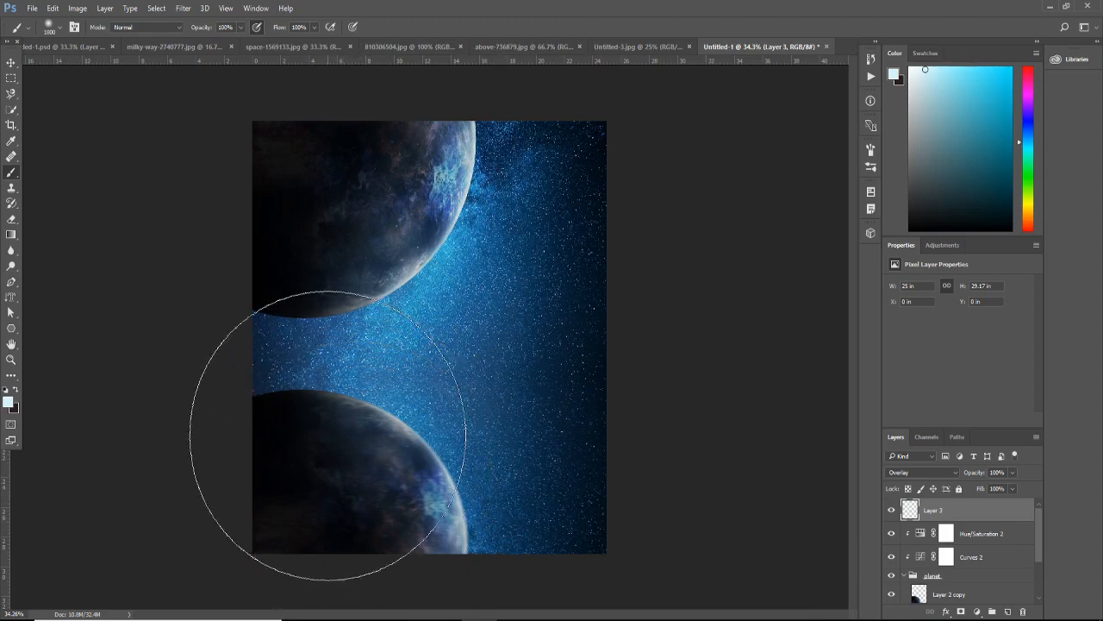
Step: Expand the sky group and move Layer 1 copy below Layer 1
scroll(967, 572, "down", 3)
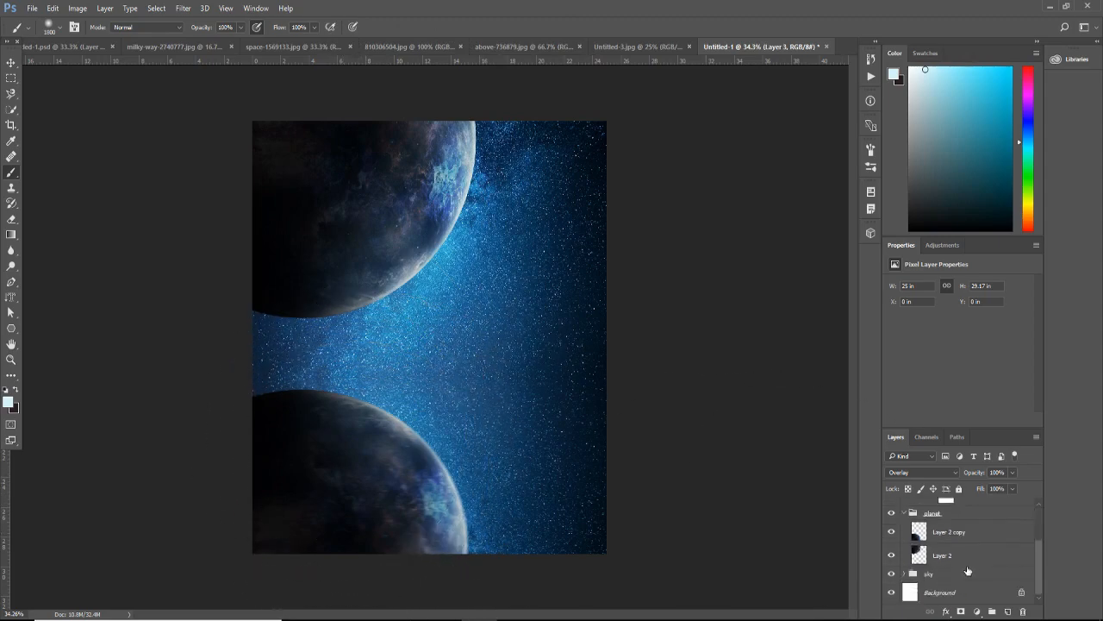
left_click(905, 575)
scroll(956, 575, "down", 3)
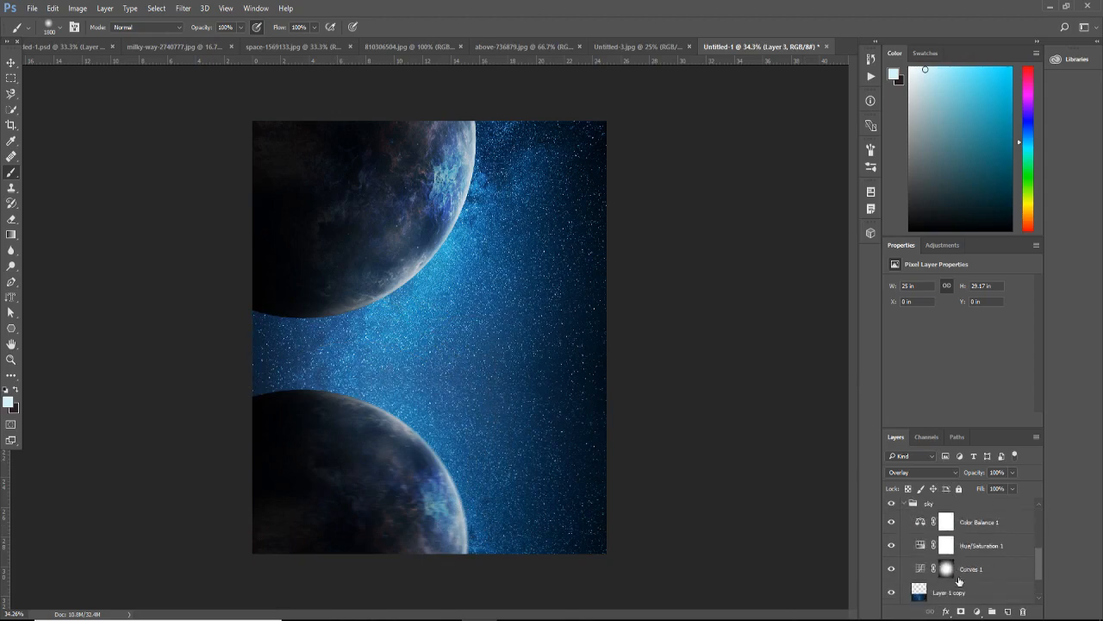
left_click(968, 571)
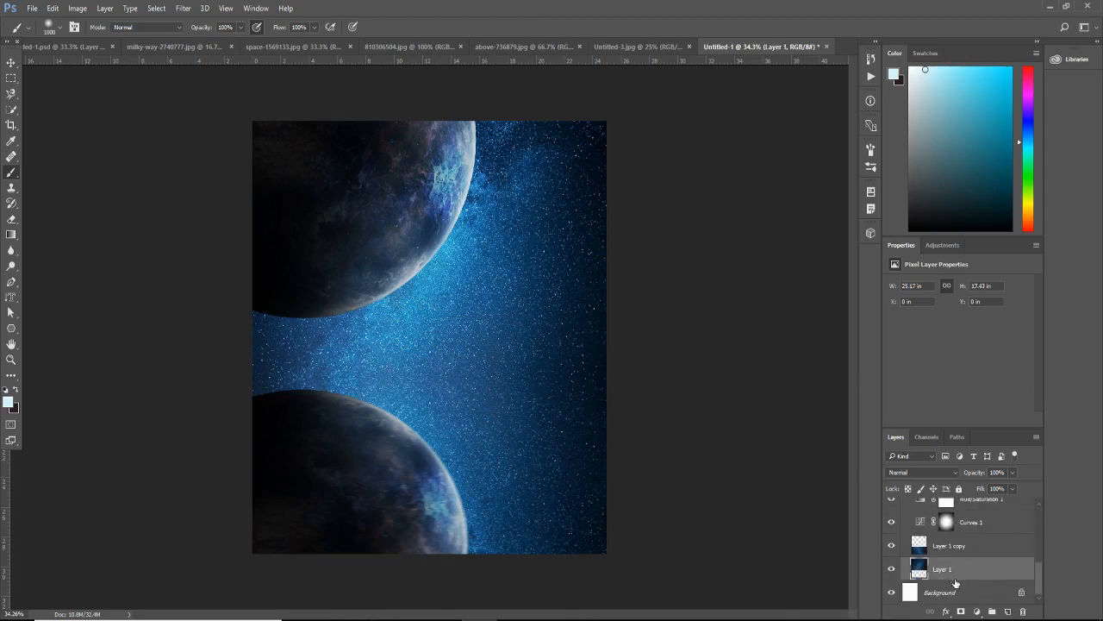
left_click(959, 548)
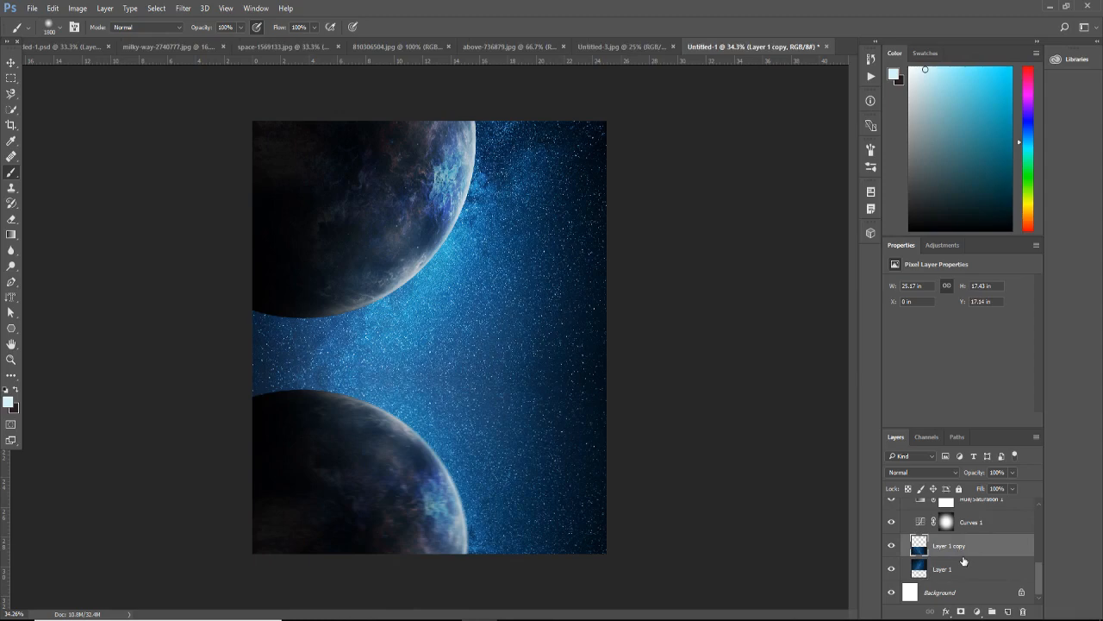
left_click_drag(962, 554, 965, 578)
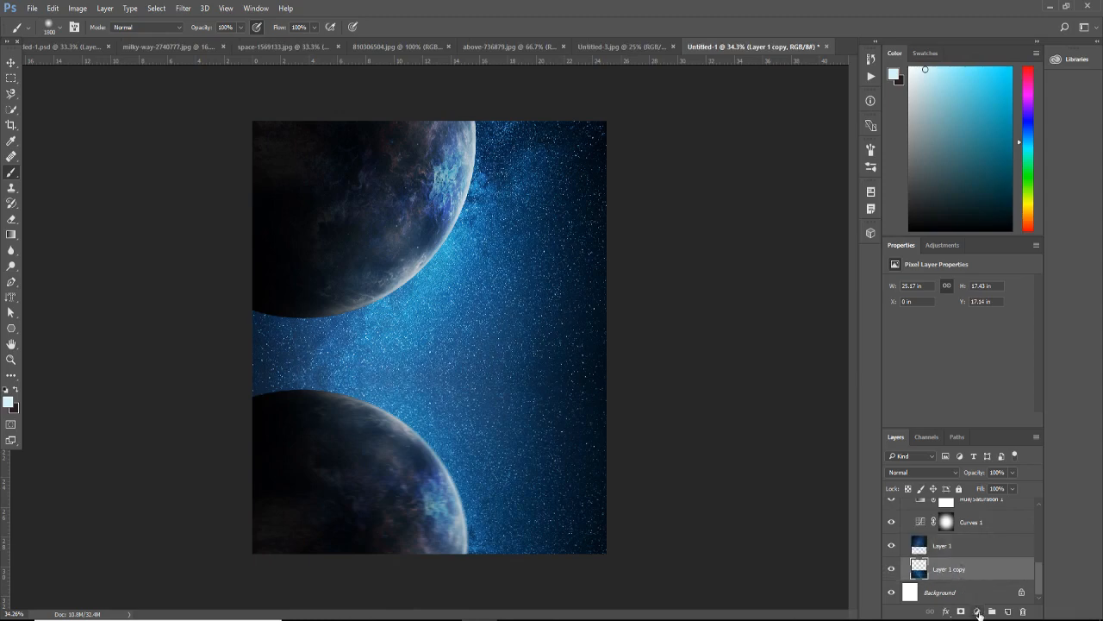
Step: Add a Hue/Saturation adjustment clipped to Layer 1 copy in the sky group and adjust its saturation slightly
left_click(975, 610)
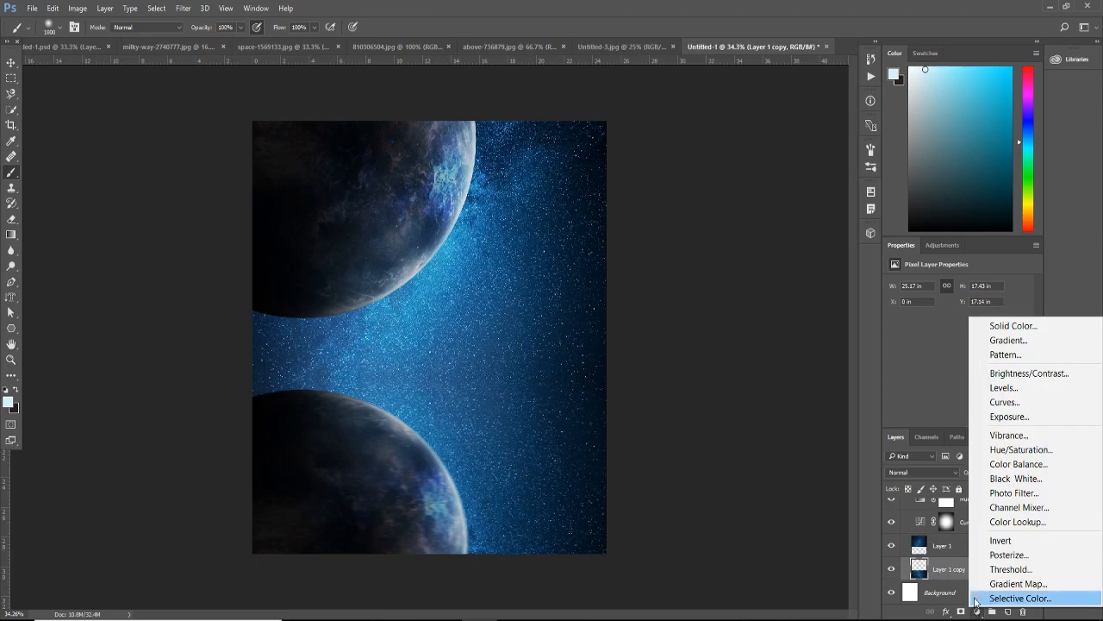
left_click(1017, 449)
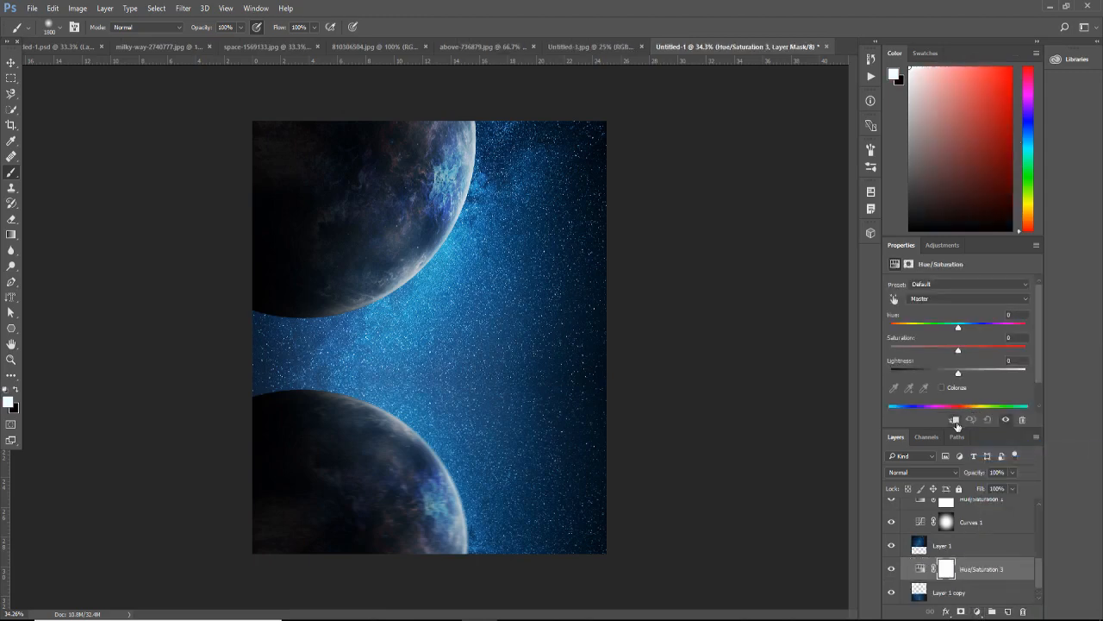
left_click(955, 420)
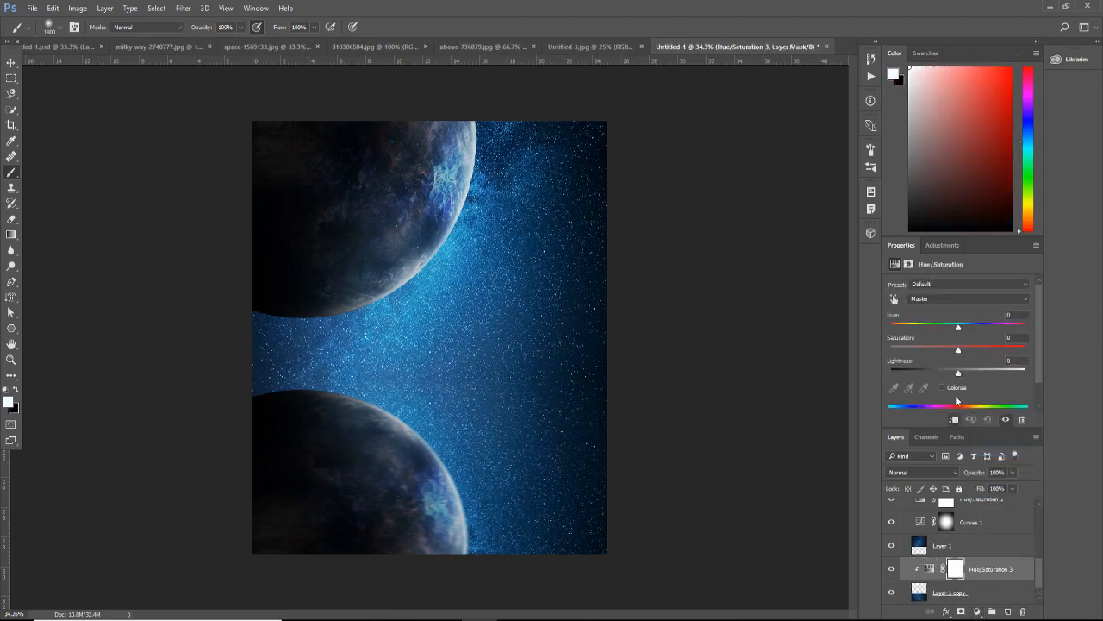
left_click(954, 351)
Step: Apply a Gaussian Blur with a 1-pixel radius to Layer 1 copy
left_click(977, 595)
left_click(182, 8)
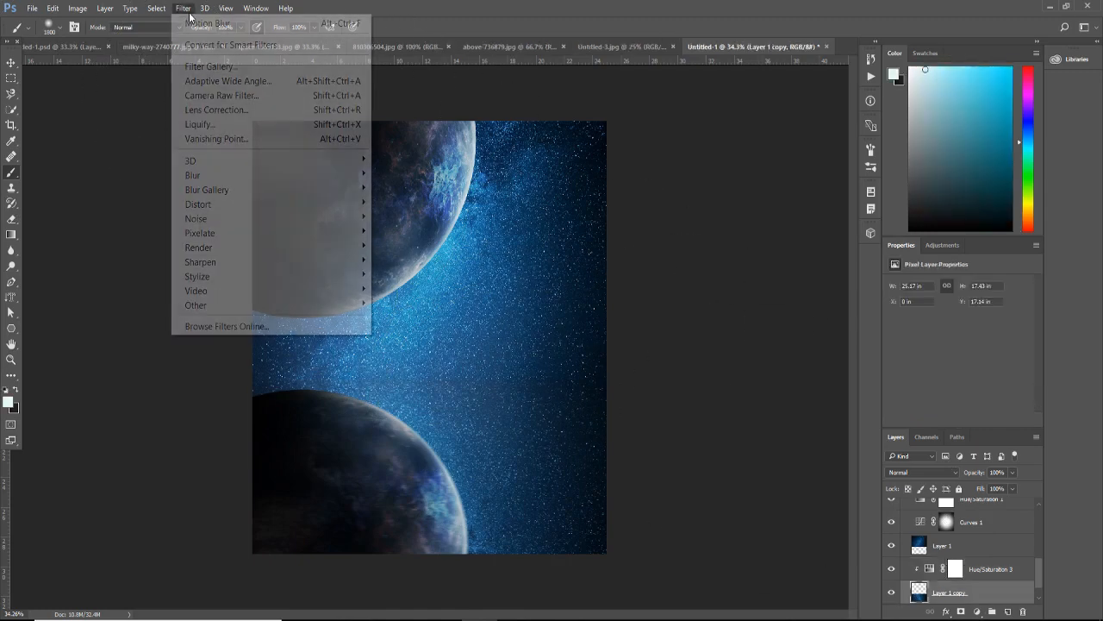
mouse_move(225, 175)
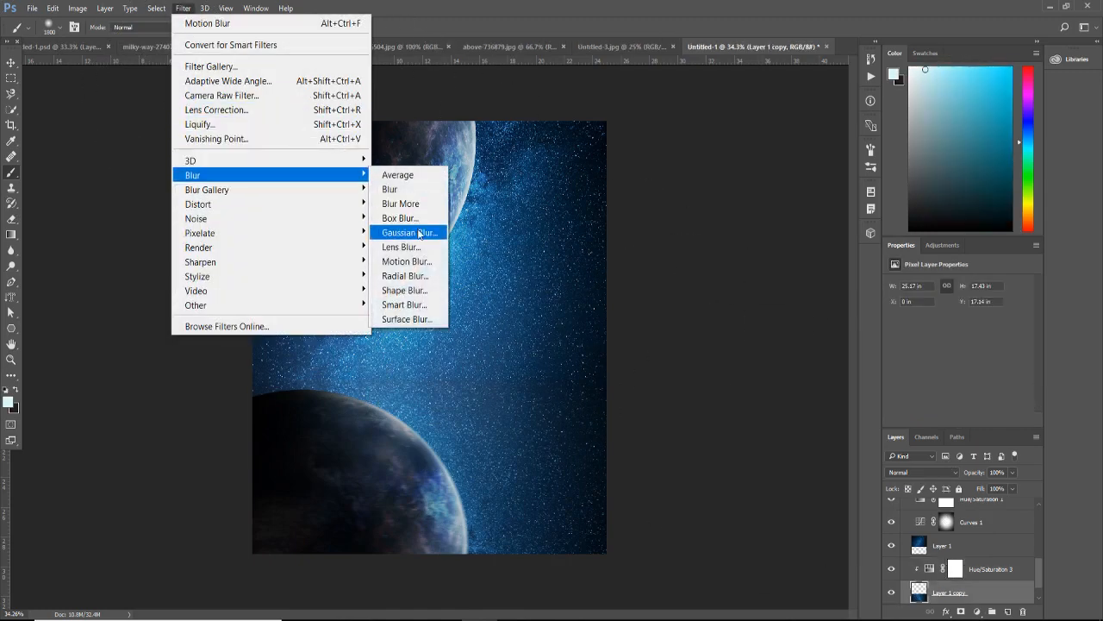
left_click(419, 231)
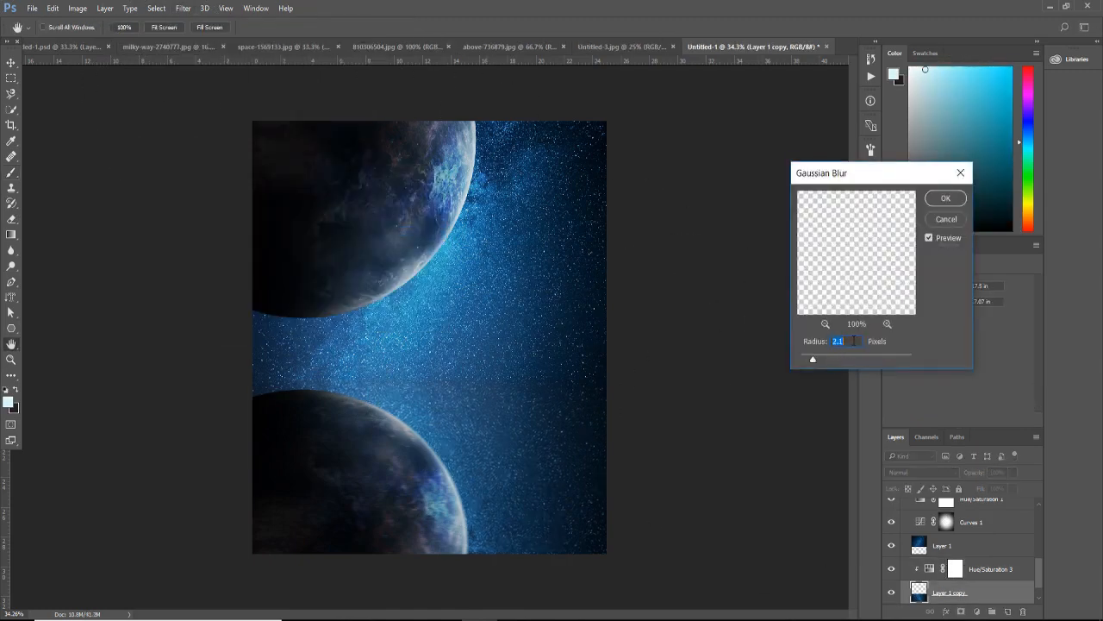
type("1")
left_click(939, 201)
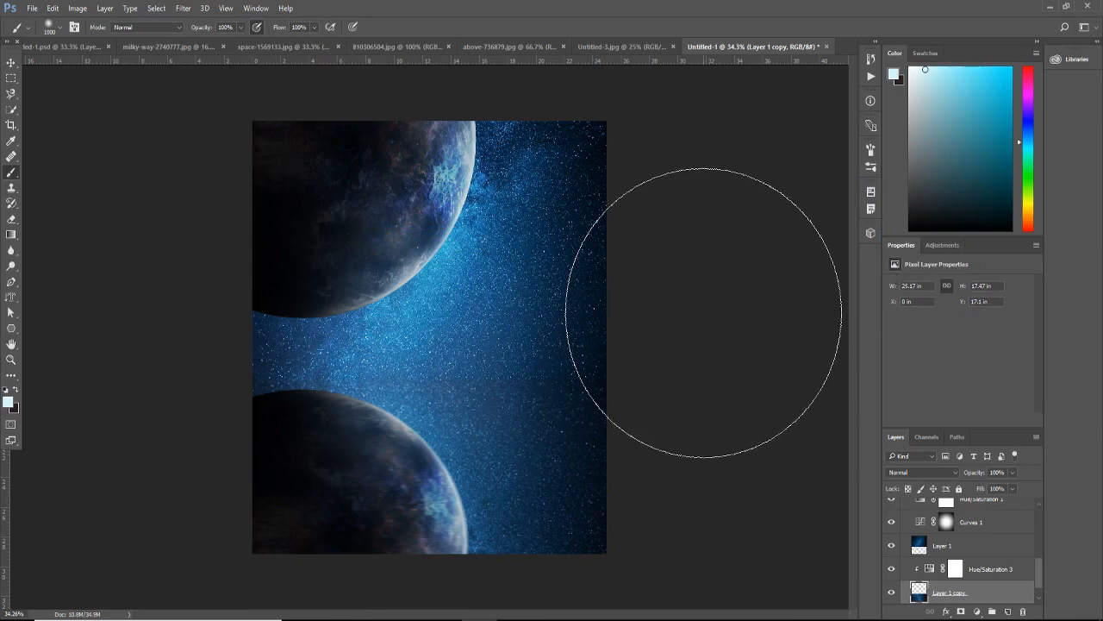
Step: Paint extra pale-blue glow over both planets on Layer 3 and lower the layer's opacity to about 79%
scroll(936, 559, "up", 3)
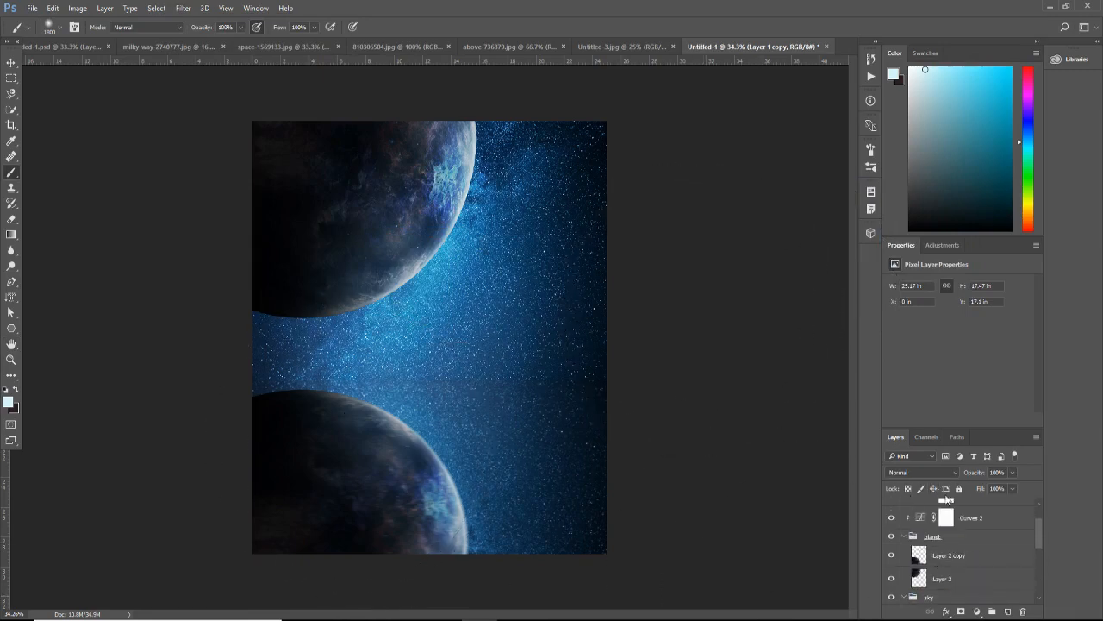
scroll(947, 500, "up", 1)
left_click(936, 509)
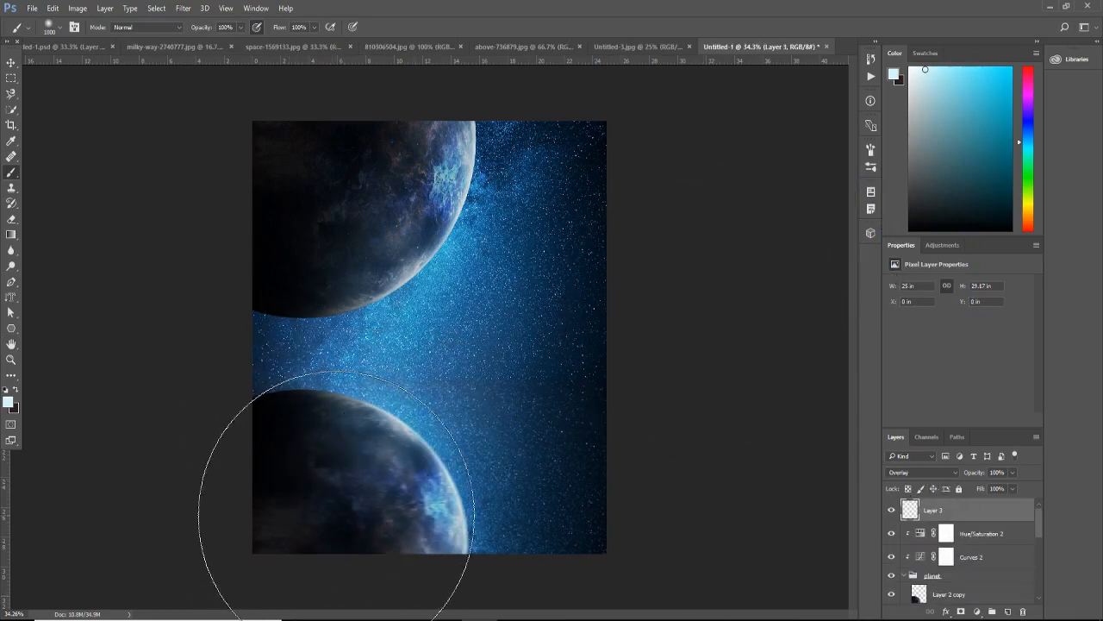
left_click(370, 198)
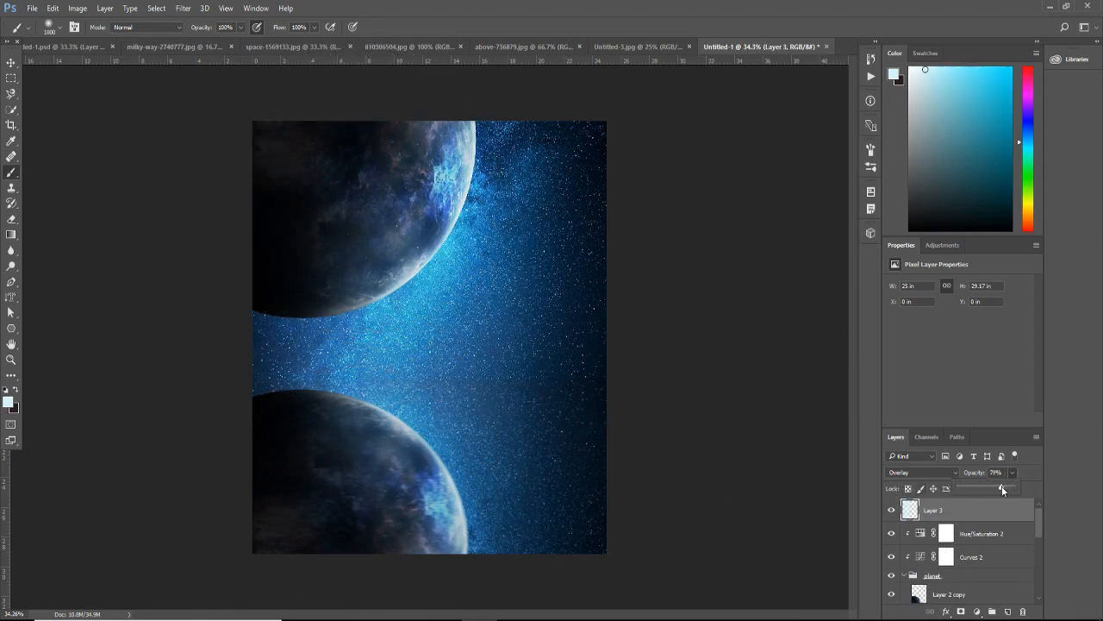
Step: Switch to the sunset seascape document Untitled-3.jpg
left_click(620, 43)
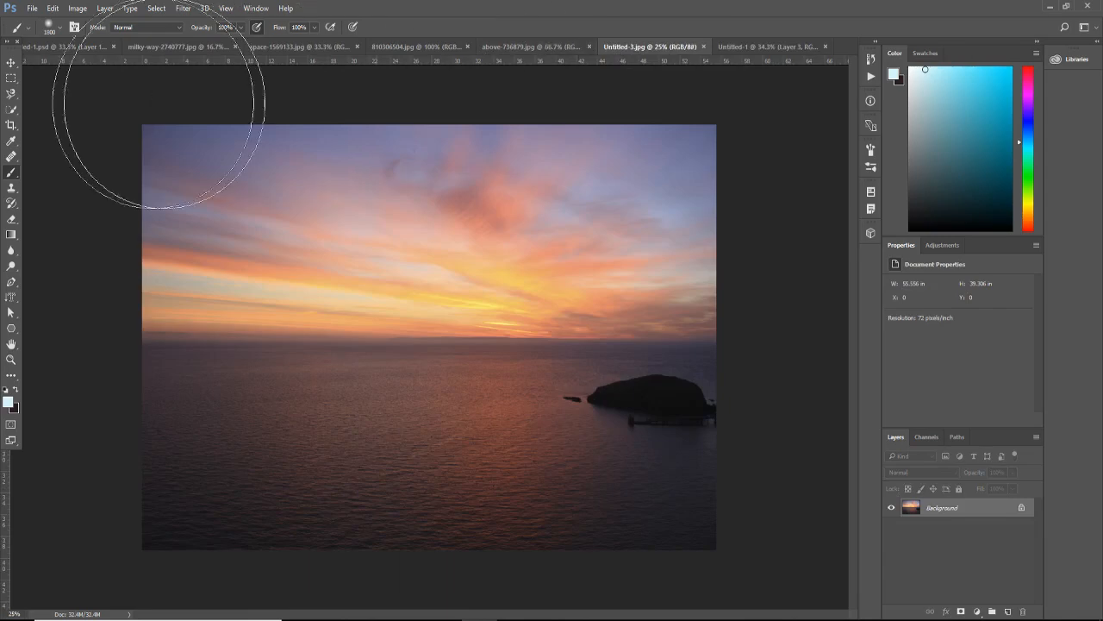
left_click(11, 62)
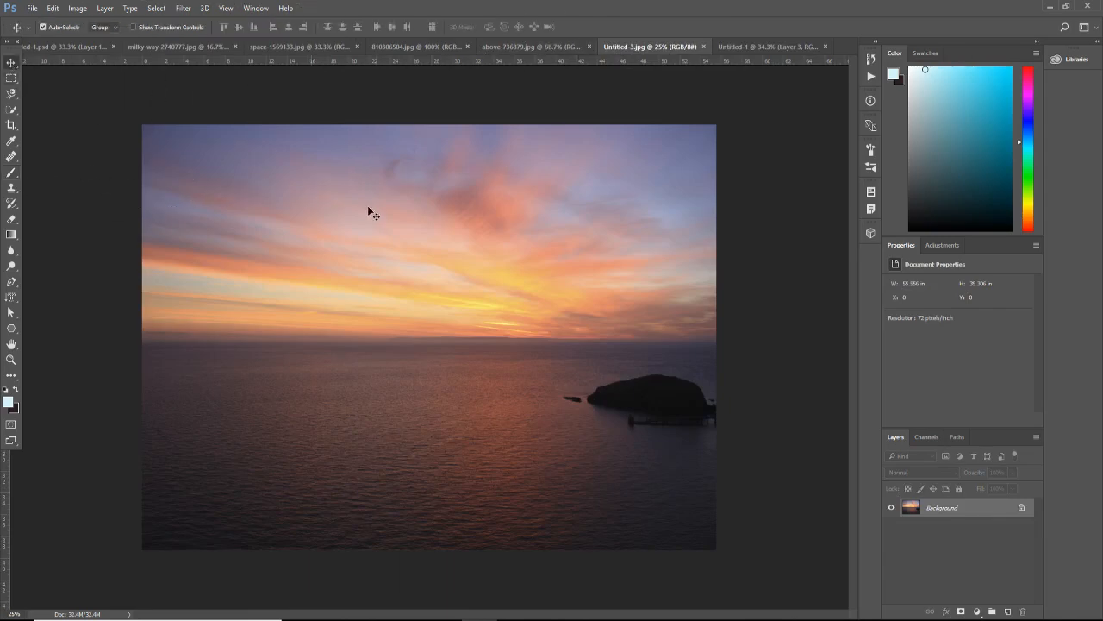
left_click_drag(368, 207, 469, 250)
left_click_drag(578, 101, 509, 211)
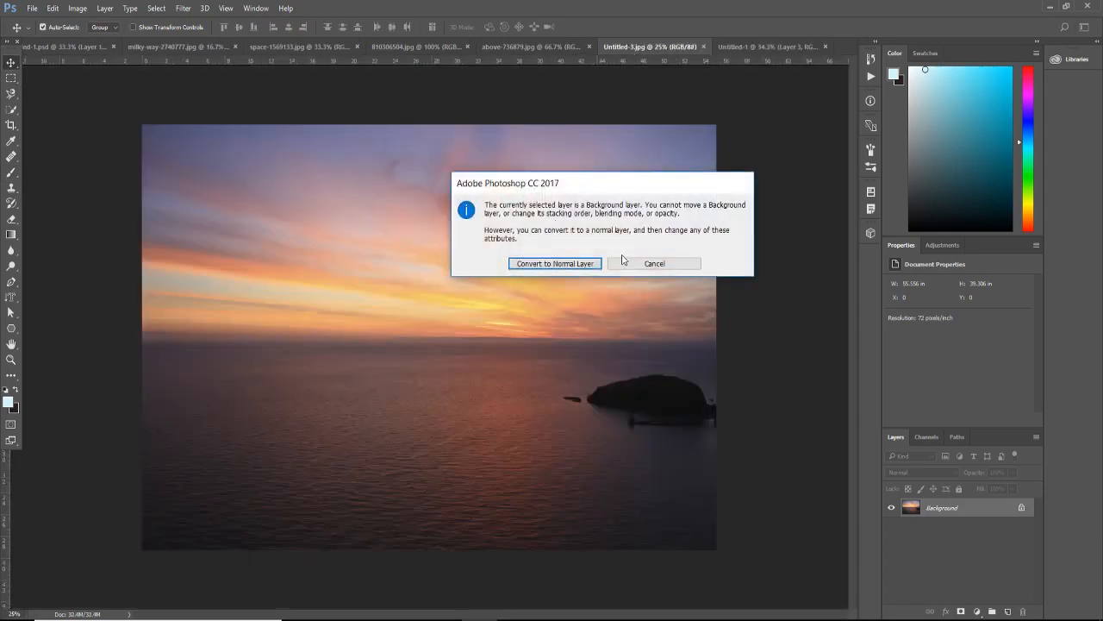
left_click(628, 261)
Step: Select the sunset sky above the horizon with a rectangular marquee and bring it into the Untitled-1 composite as a new layer
left_click(11, 78)
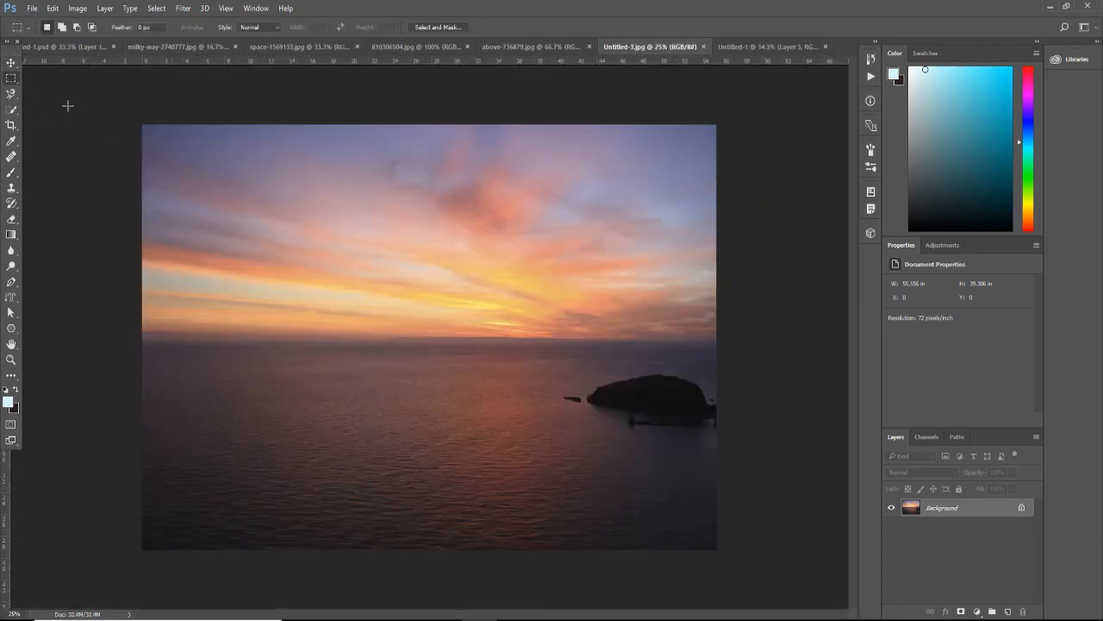
left_click_drag(142, 124, 722, 339)
left_click(11, 64)
left_click_drag(443, 212, 592, 140)
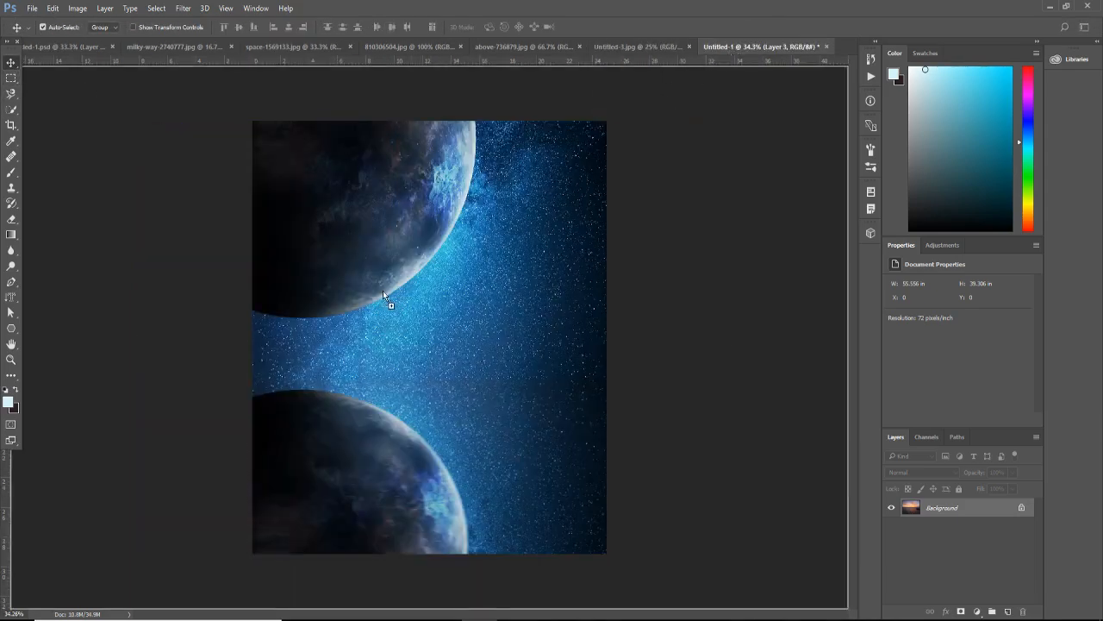
left_click_drag(383, 292, 387, 308)
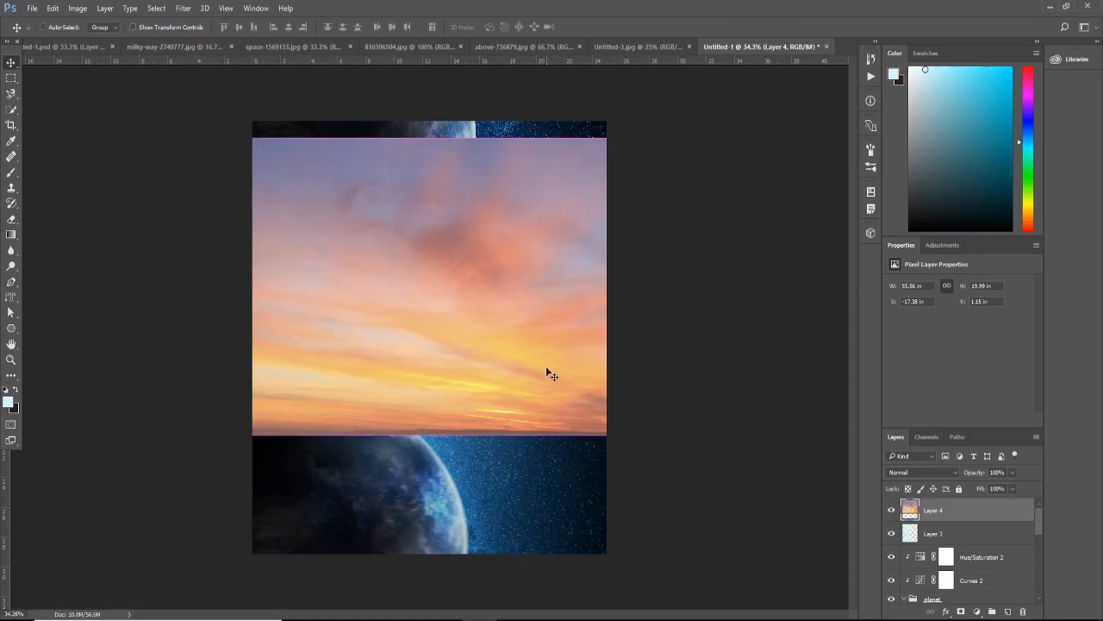
Step: Scale the Layer 4 sunset down to about 45% and place it as a full-width band across the middle of the canvas
key("ctrl+t")
left_click_drag(799, 138, 590, 300)
left_click_drag(559, 337, 577, 295)
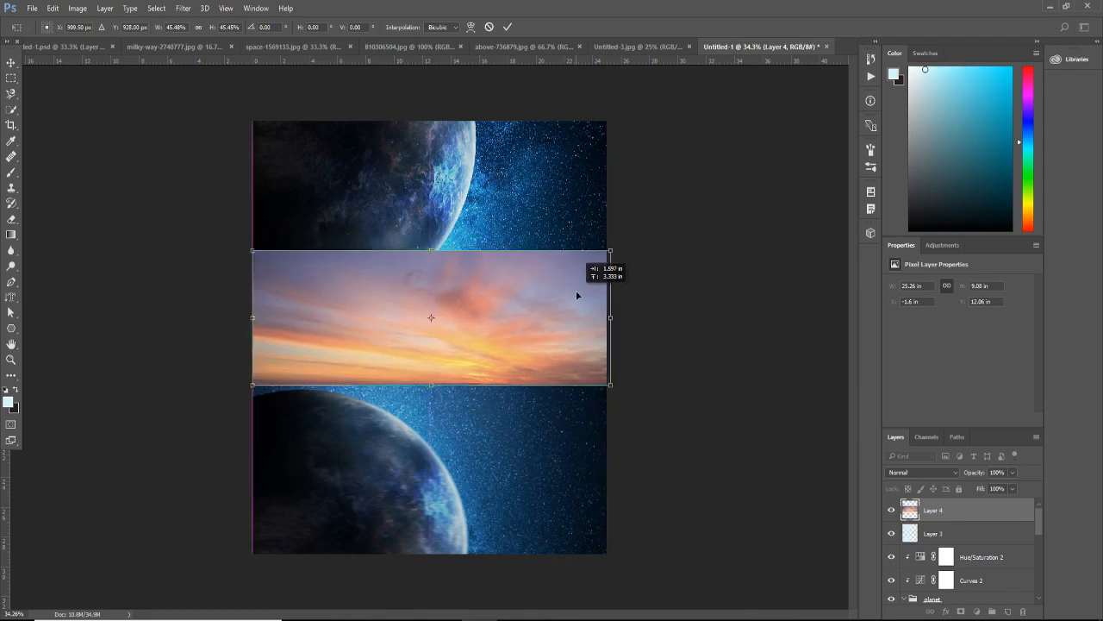
scroll(508, 380, "up", 3)
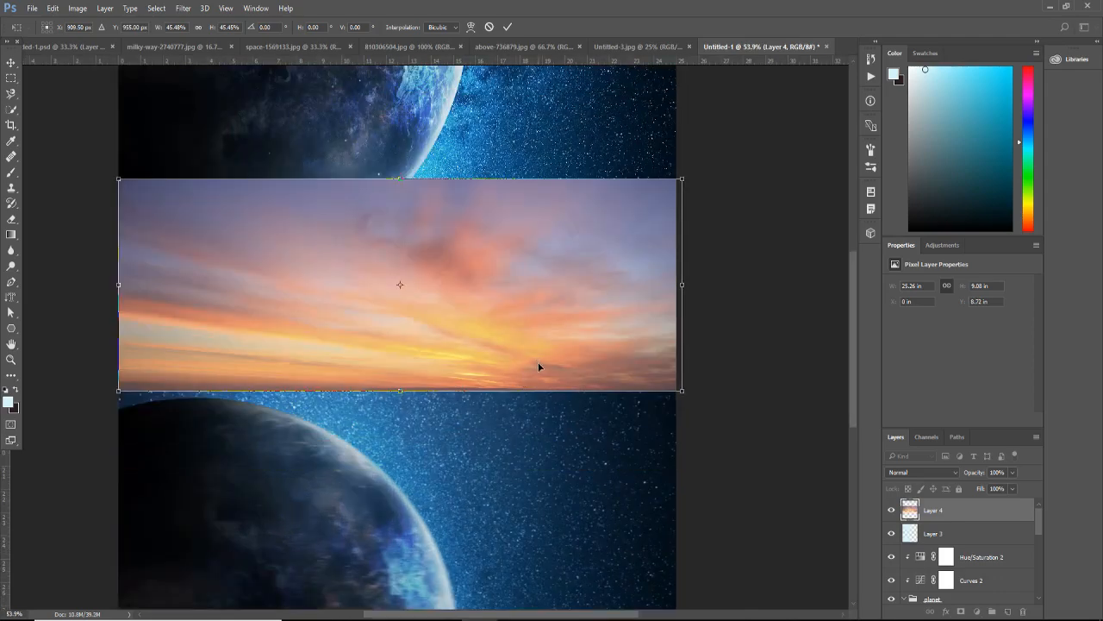
mouse_move(537, 353)
left_mouse_down()
mouse_move(537, 365)
mouse_move(537, 343)
left_mouse_up()
scroll(530, 398, "down", 3)
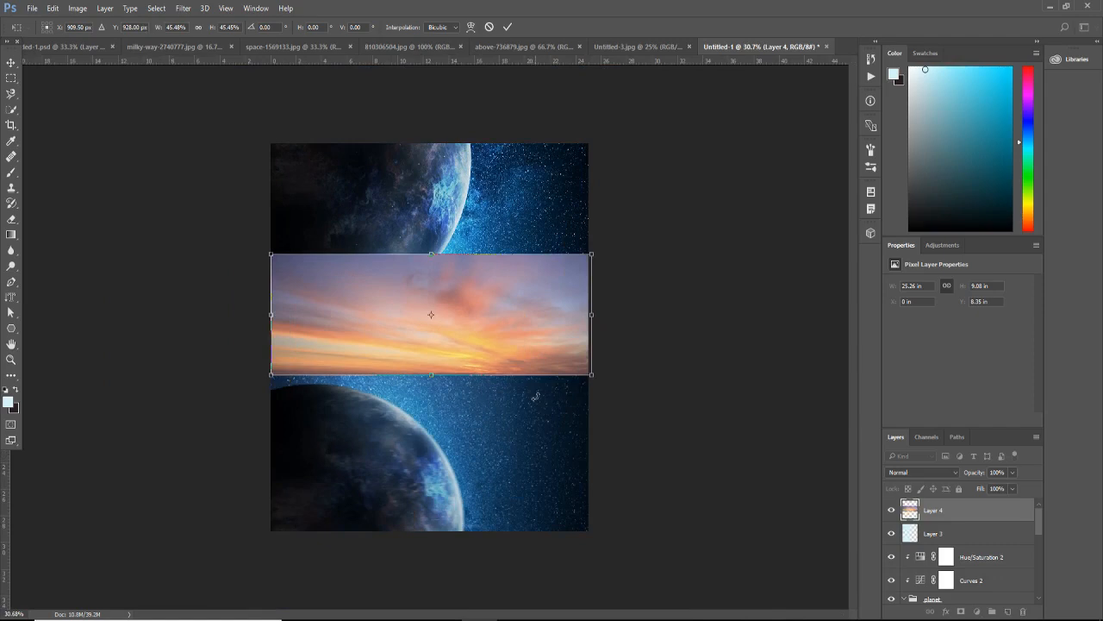
key("Return")
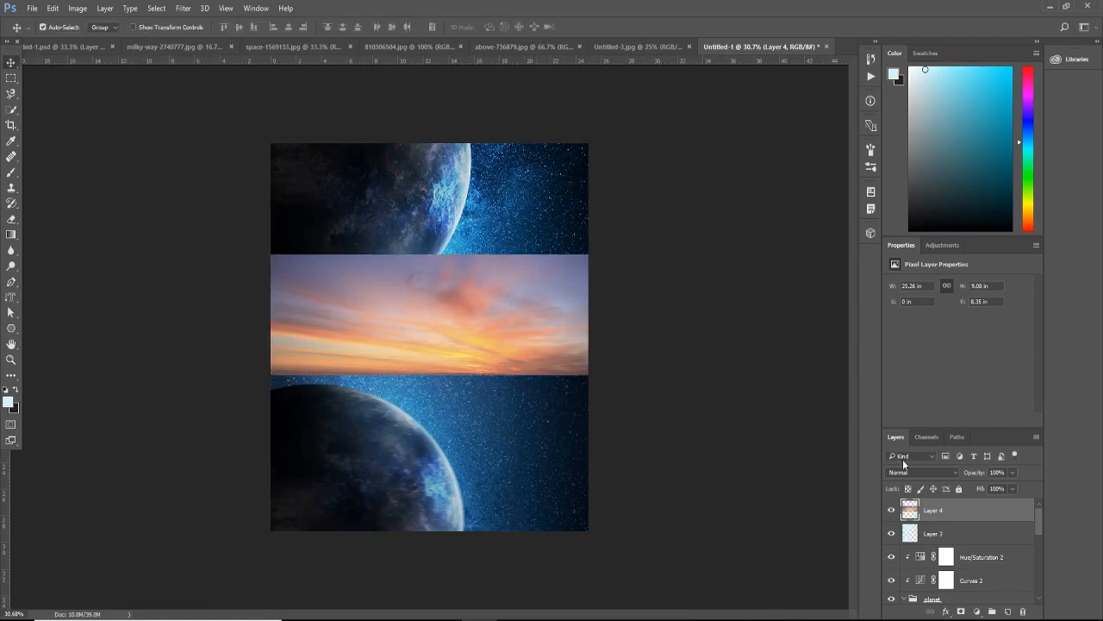
Step: Move Layer 4 between the planet and sky groups and put it in its own group named sunset
mouse_move(974, 514)
left_mouse_down()
mouse_move(985, 612)
mouse_move(975, 515)
left_mouse_up()
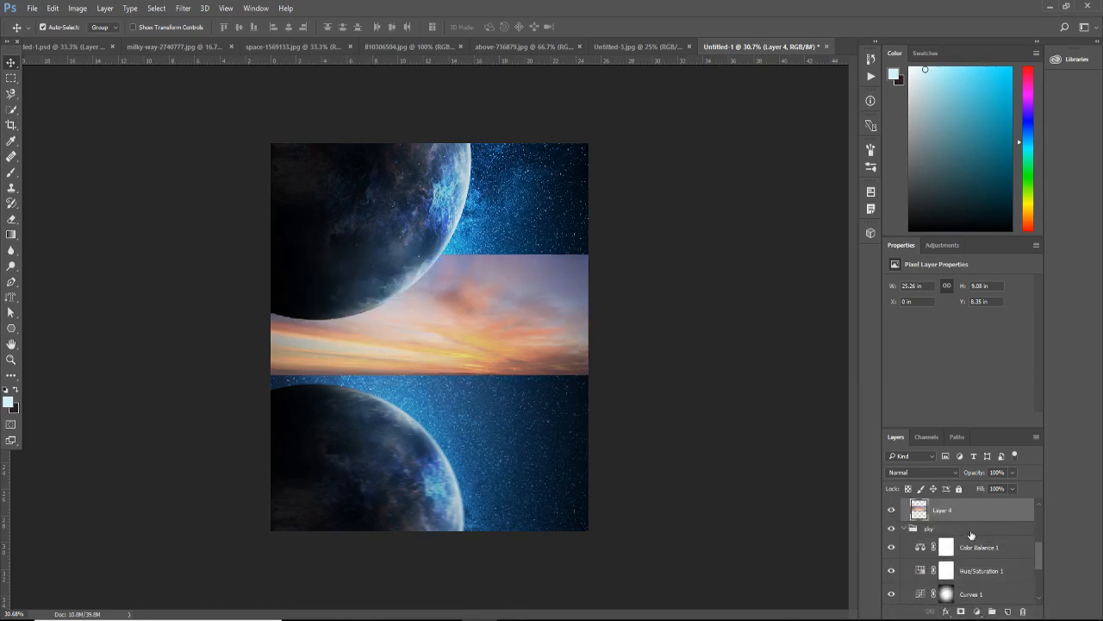
scroll(972, 535, "up", 2)
left_click(902, 515)
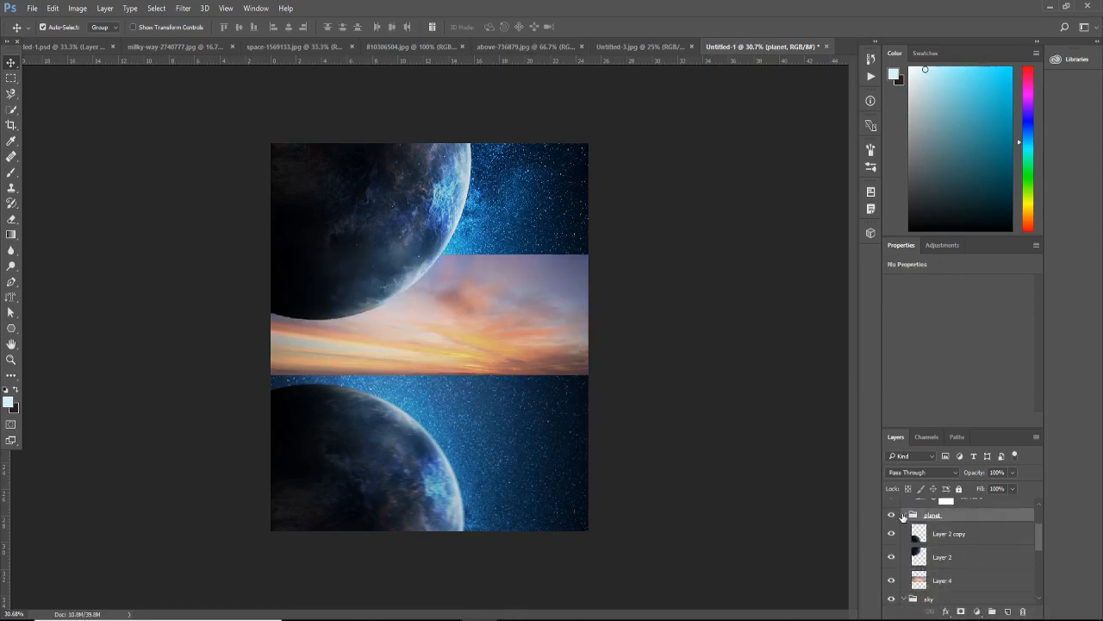
left_click_drag(958, 582, 958, 595)
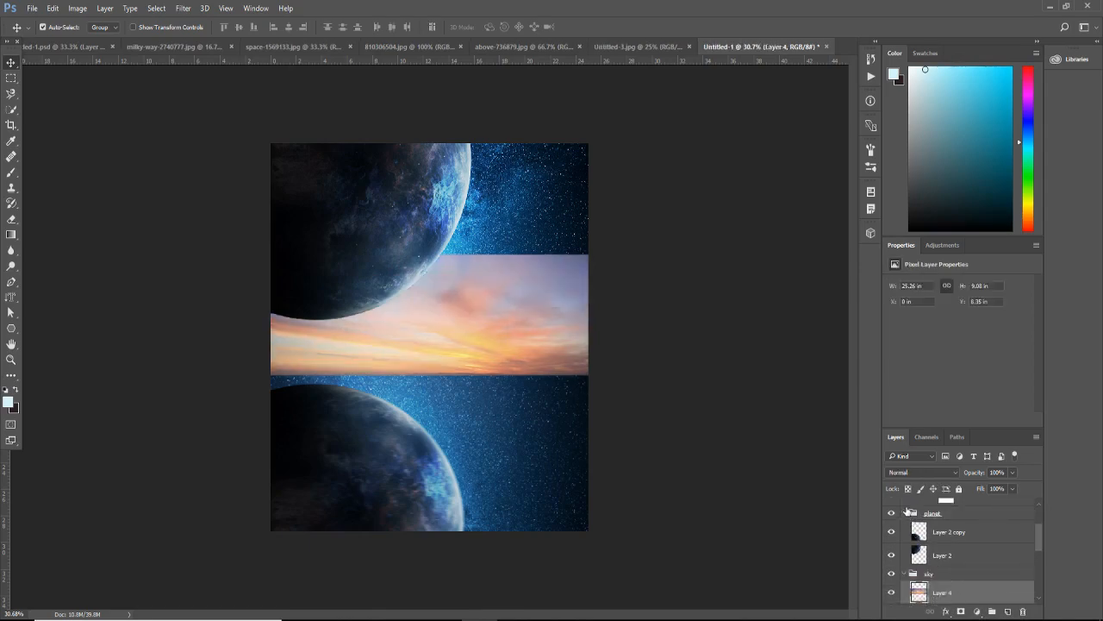
left_click(905, 513)
left_click_drag(947, 550, 947, 525)
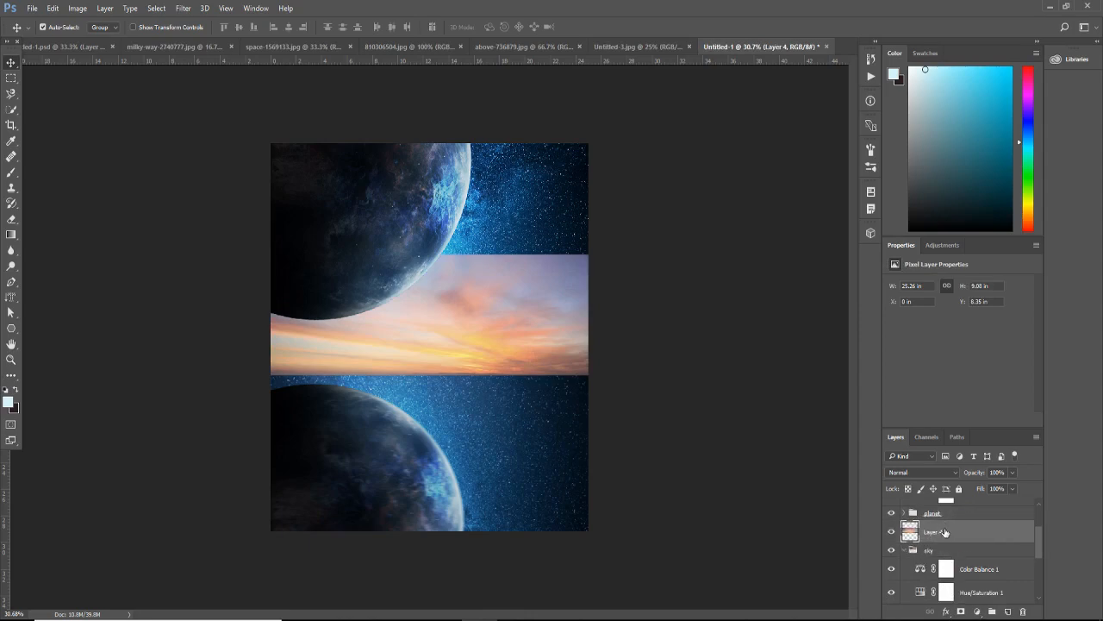
key("ctrl+g")
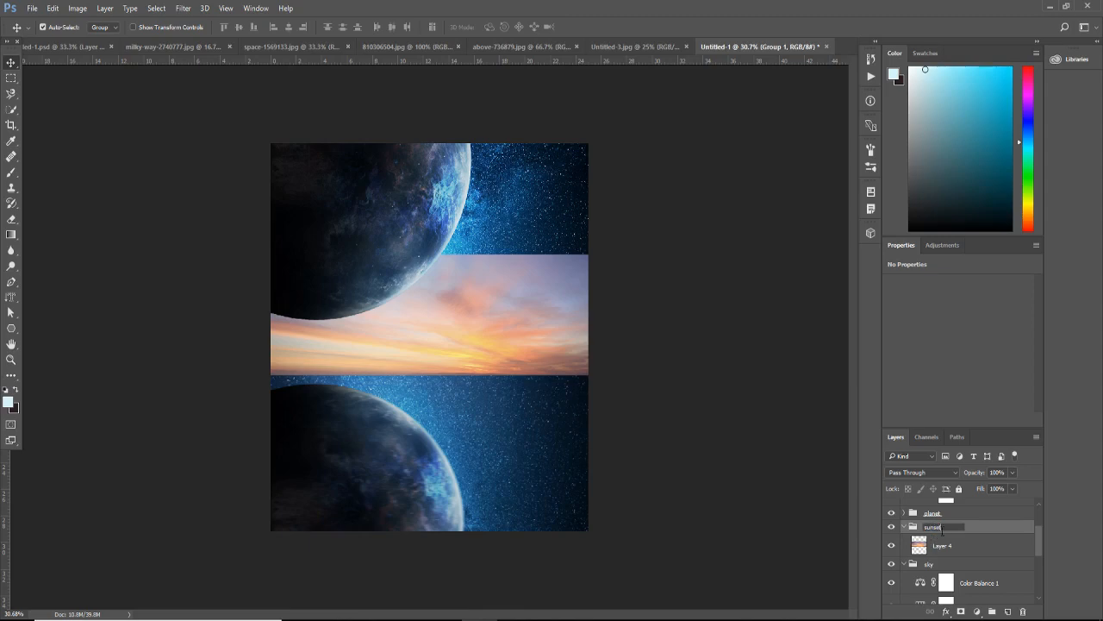
key("Return")
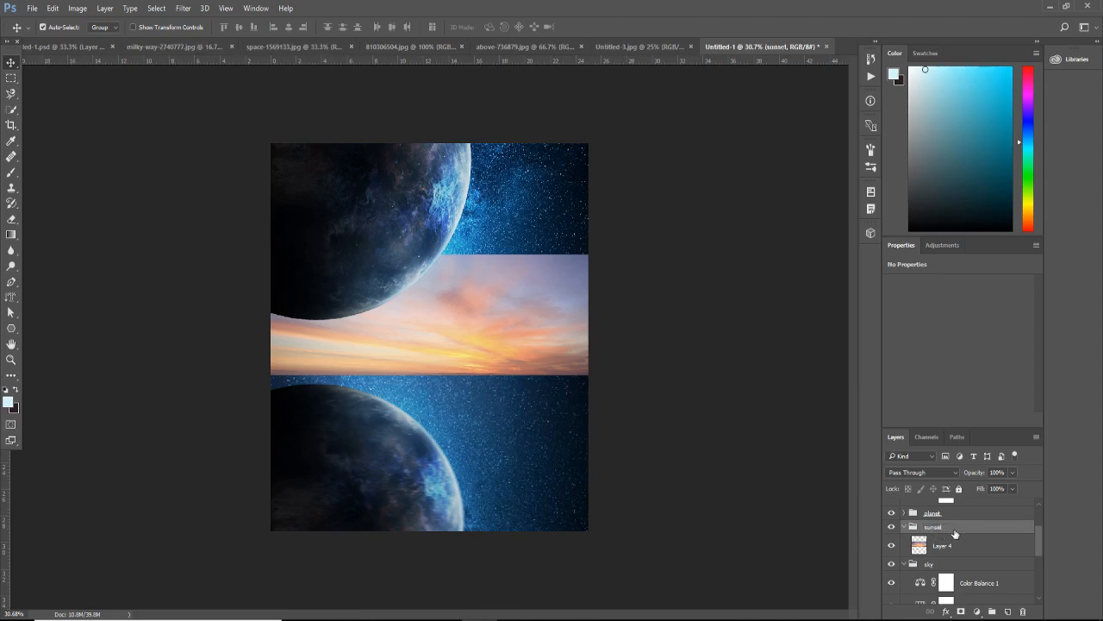
Step: Add a layer mask to Layer 4 and invert it to black to hide the sunset
left_click(955, 551)
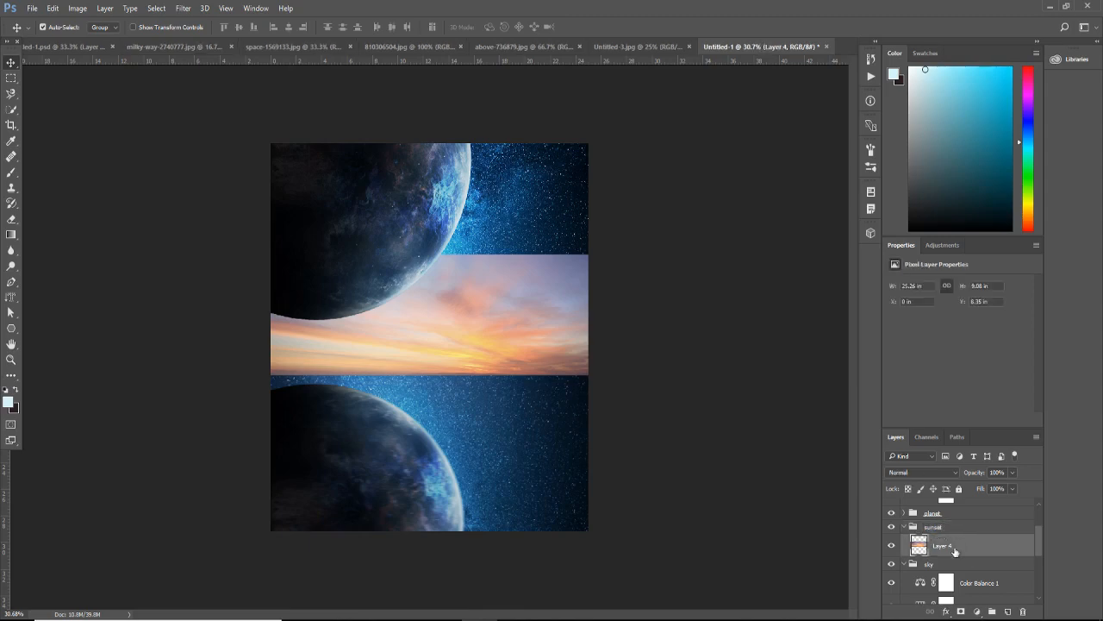
left_click(962, 611)
key("ctrl+i")
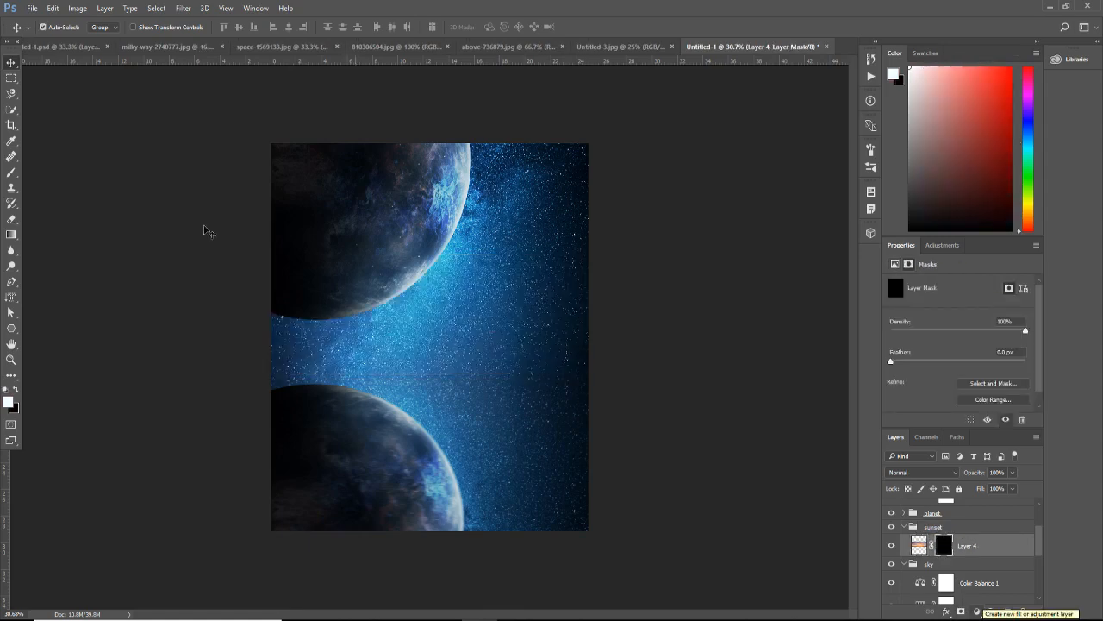
Step: Choose the cloud-shaped brush preset at the end of the brush list for painting on the mask
left_click(9, 171)
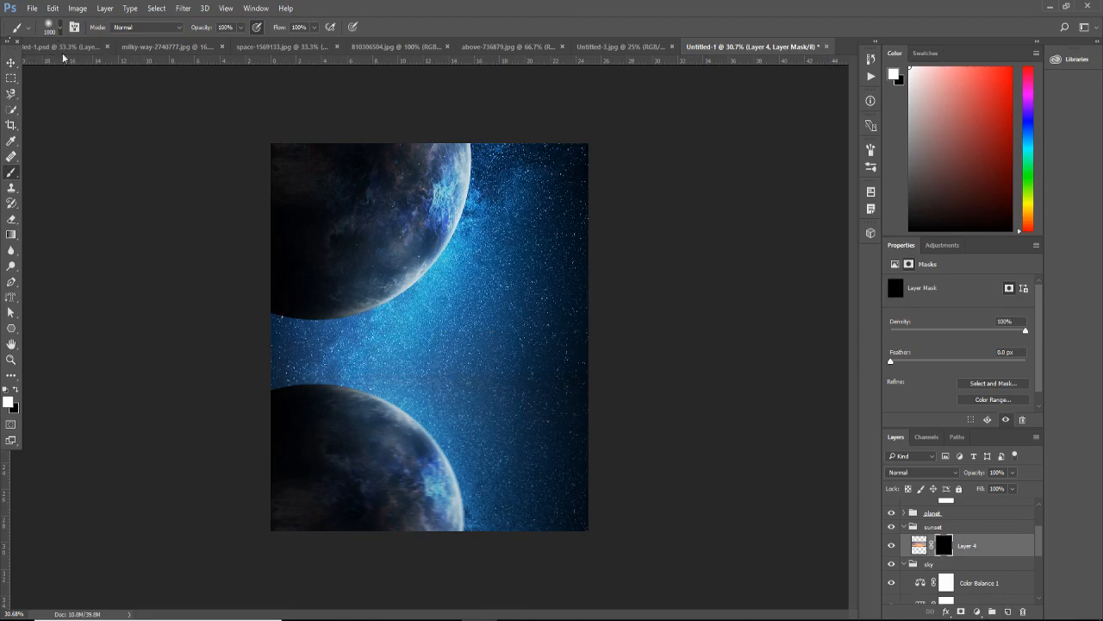
right_click(362, 162)
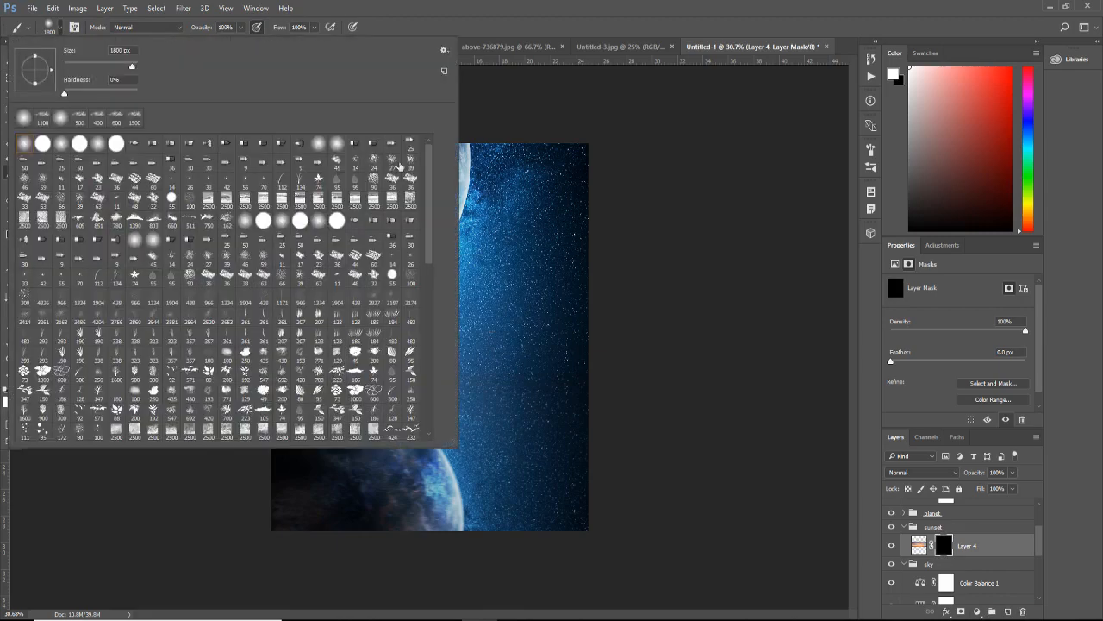
left_click_drag(428, 187, 424, 278)
left_click(426, 399)
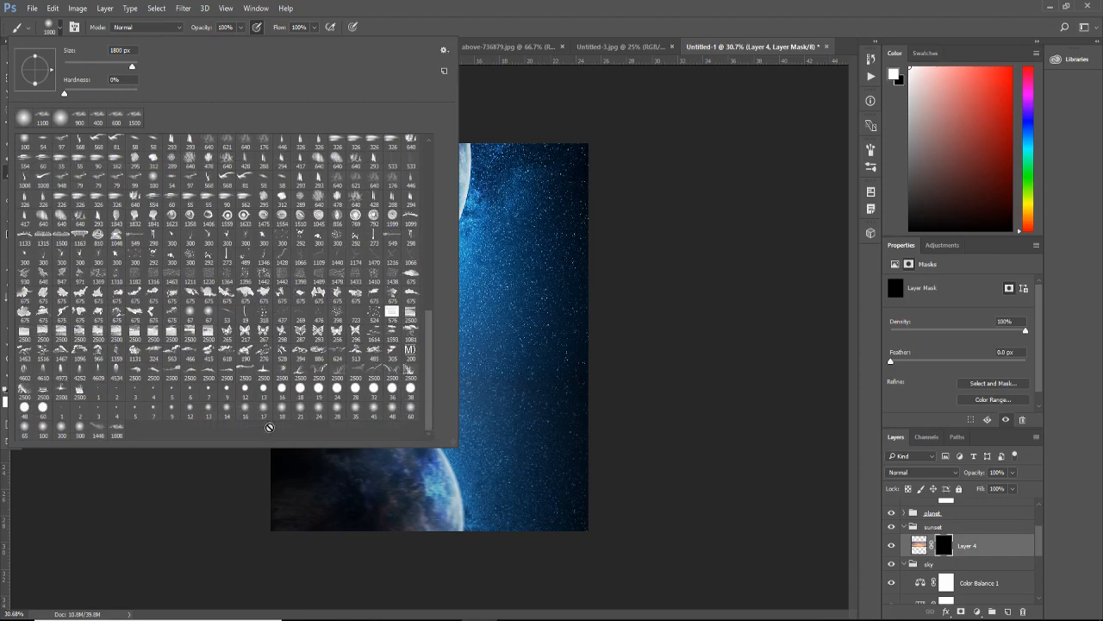
left_click(118, 434)
left_click(461, 5)
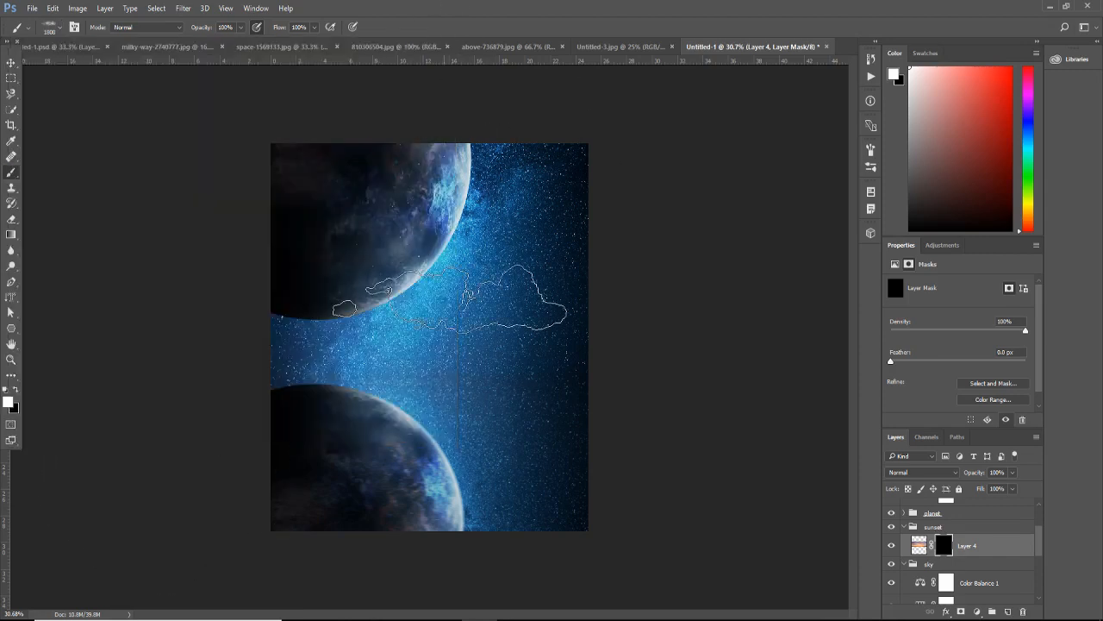
Step: Paint white on Layer 4's mask with the cloud brush at 1700 px and 1300 px to reveal the lower part of the sunset along the horizon
key("bracketright")
key("bracketright")
key("bracketright")
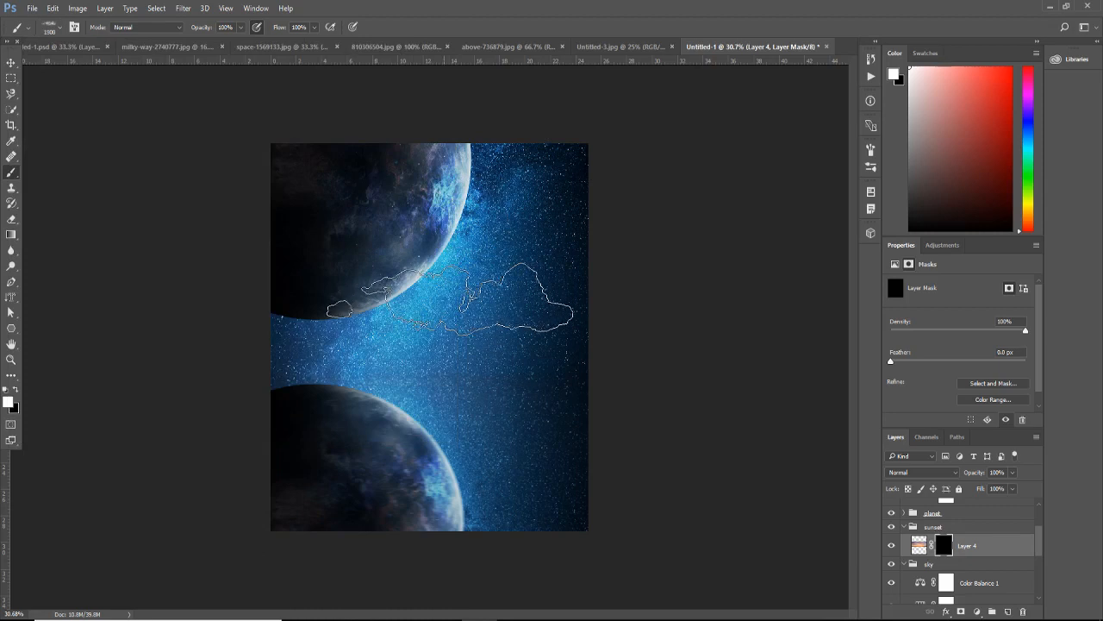
key("bracketleft")
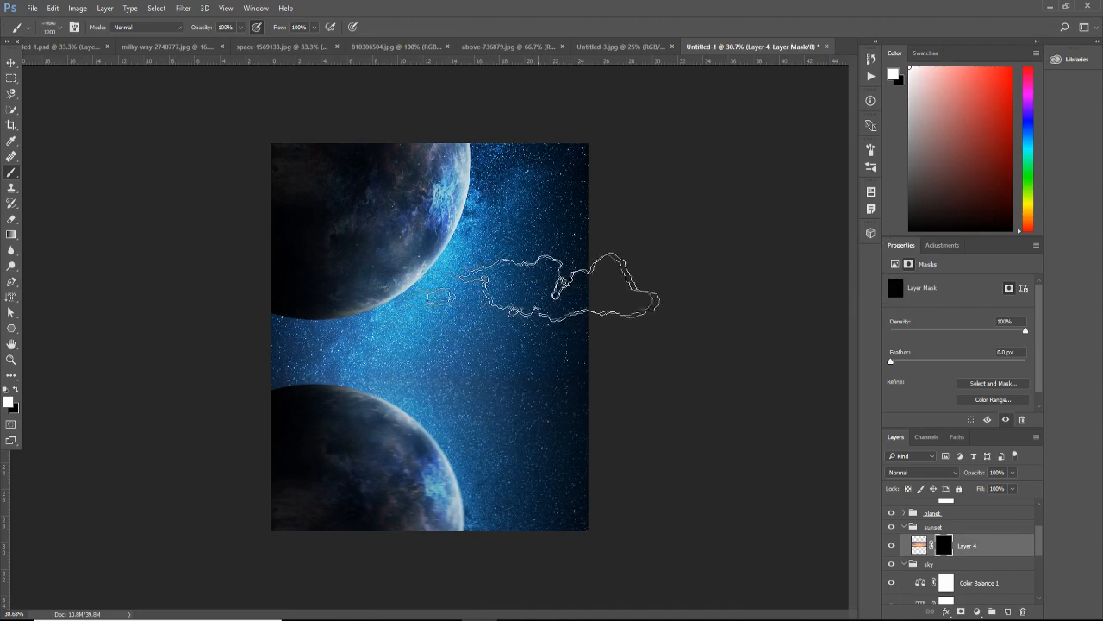
key("bracketleft")
key("bracketleft")
key("bracketleft")
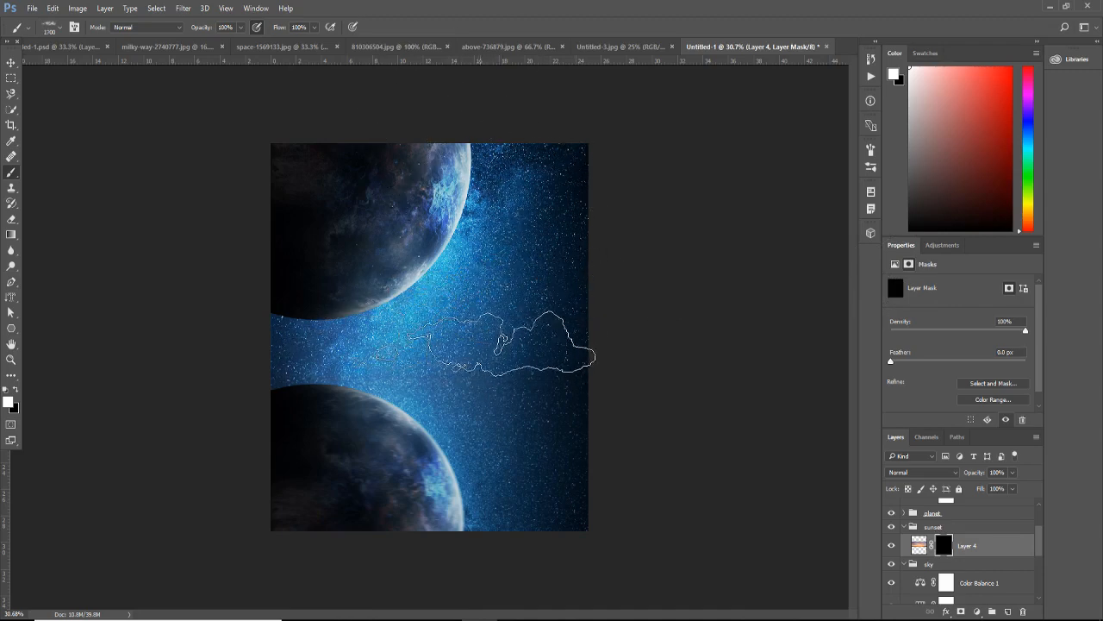
left_click(473, 340)
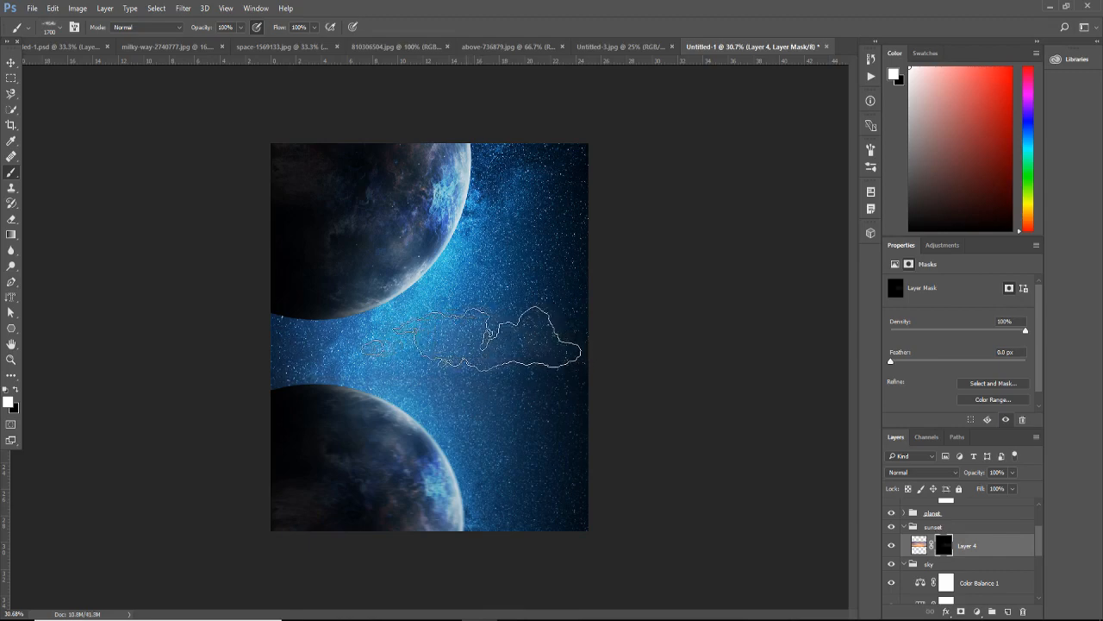
left_click(444, 346)
left_click(438, 347)
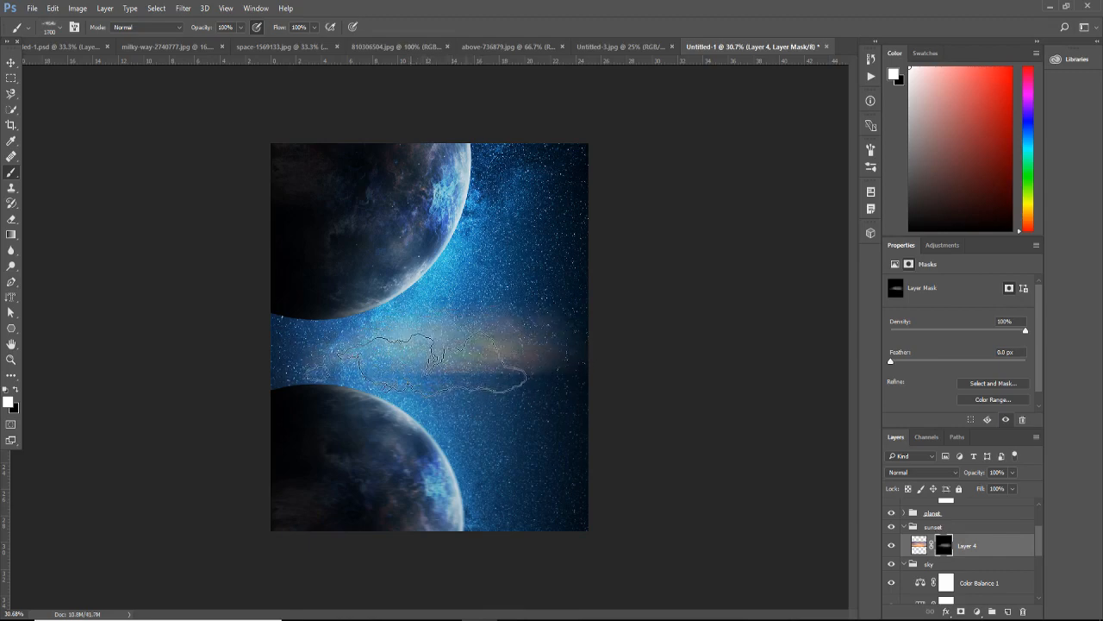
key("bracketleft")
key("bracketleft")
key("bracketleft")
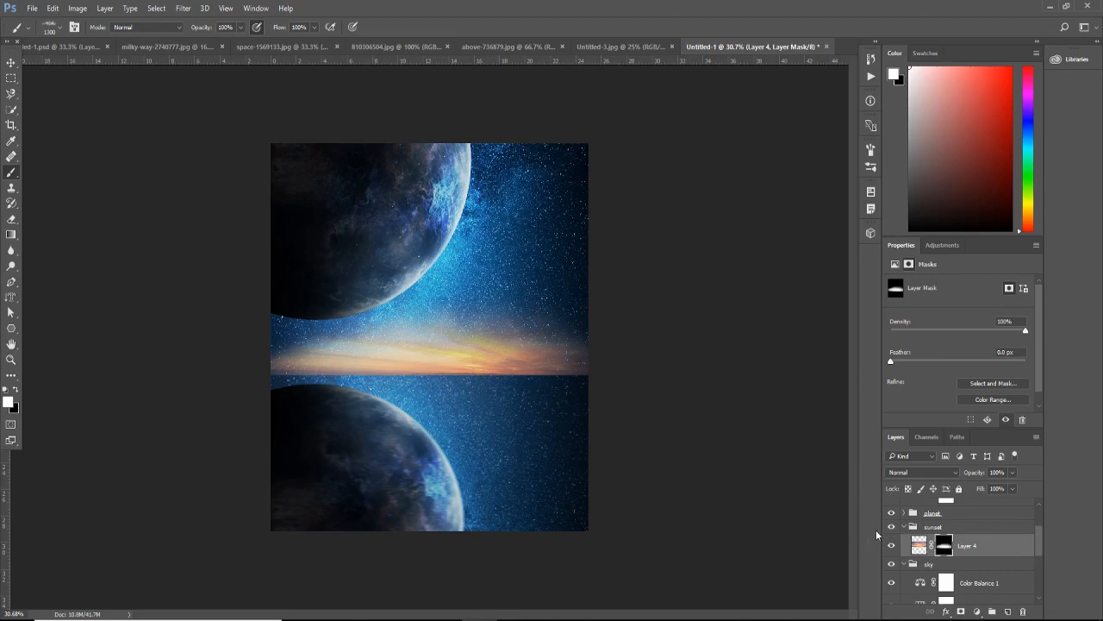
Step: Duplicate Layer 4, flip the copy vertically and move it below the horizon as a mirrored reflection
key("ctrl+j")
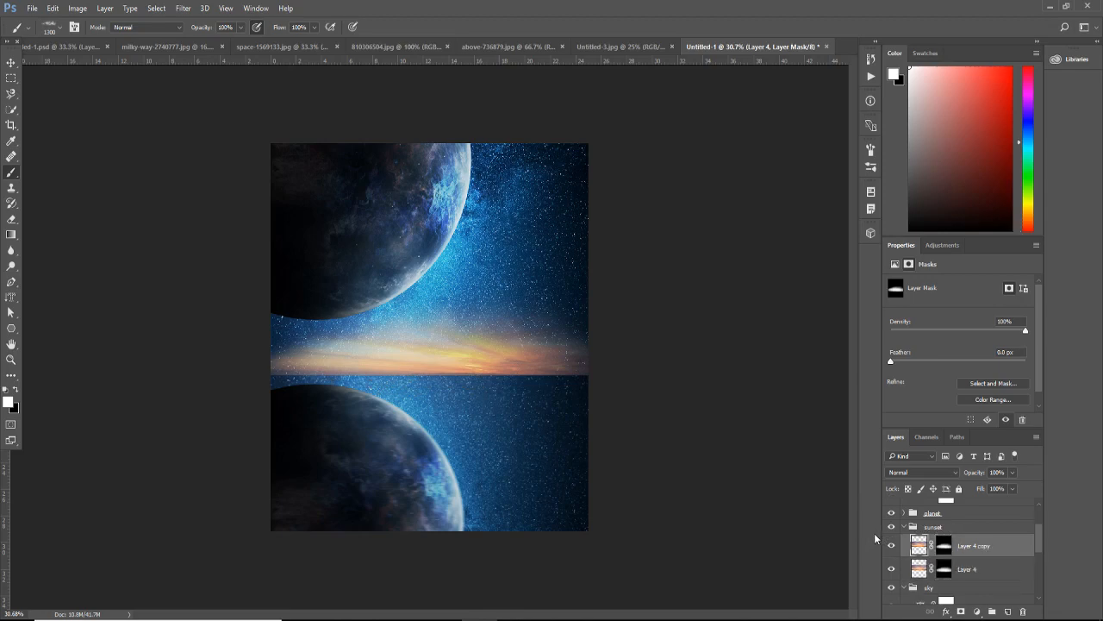
key("ctrl+t")
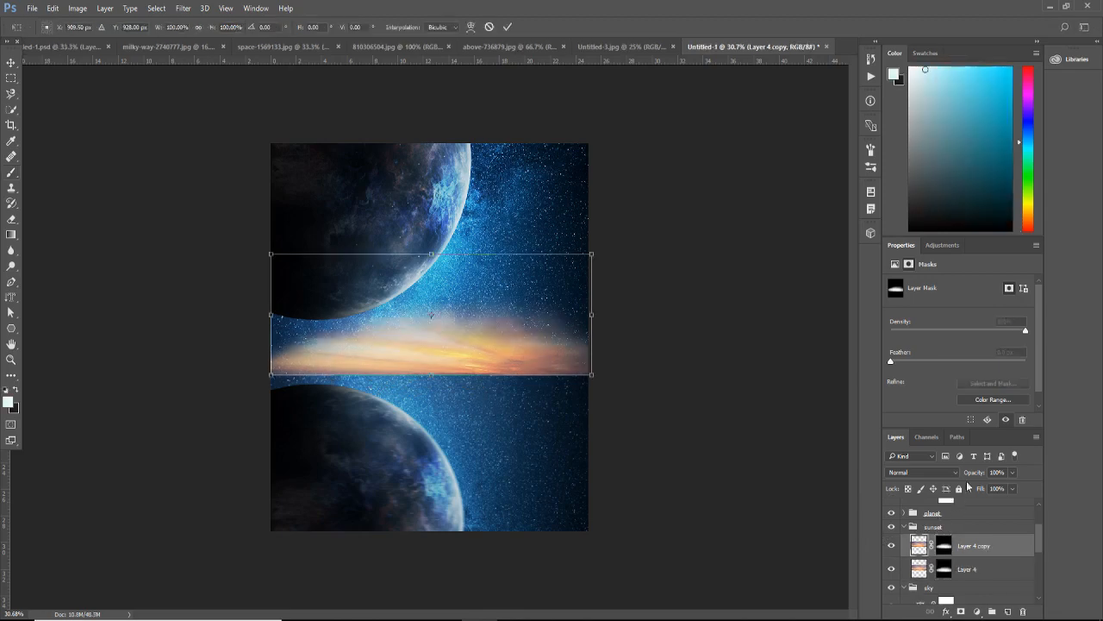
right_click(534, 348)
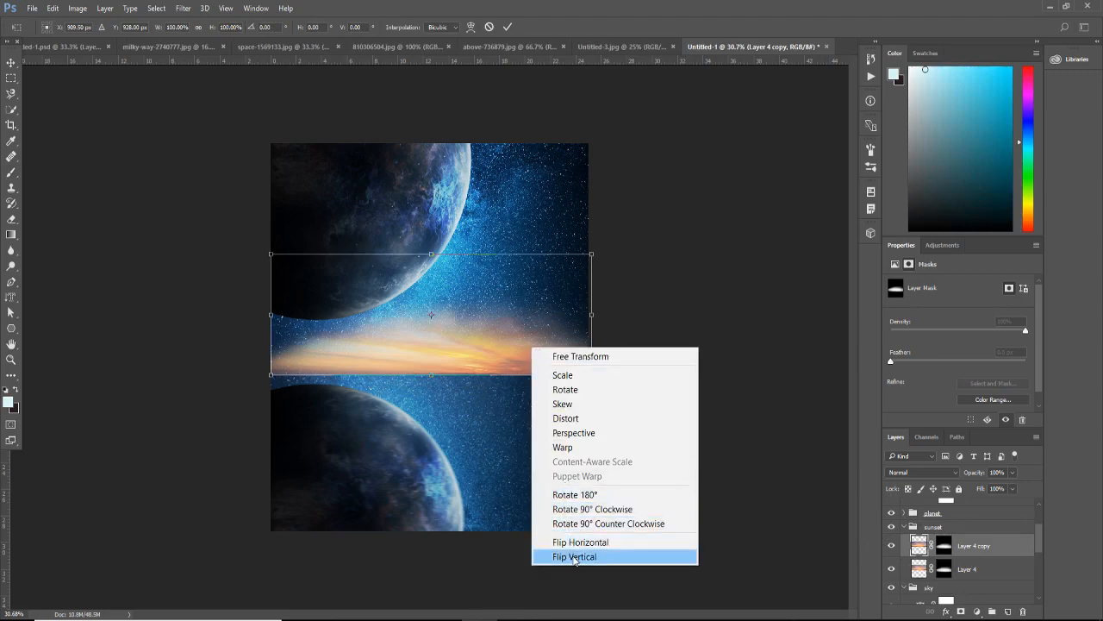
left_click(575, 556)
left_click_drag(465, 284, 464, 395)
scroll(464, 396, "up", 3)
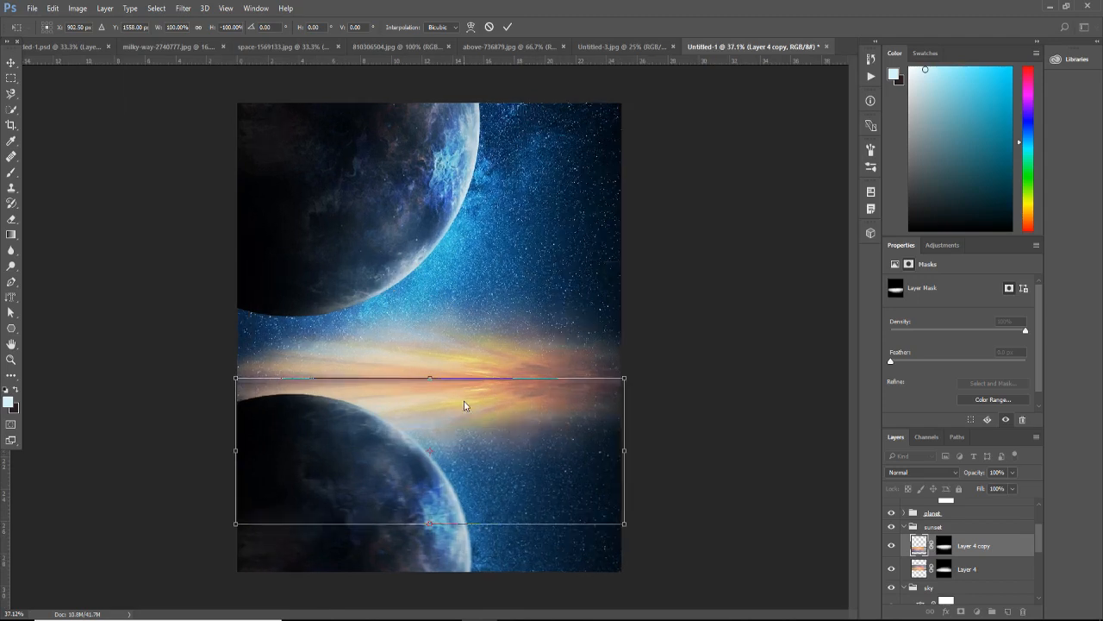
key("alt+space")
key("Escape")
key("Return")
key("b")
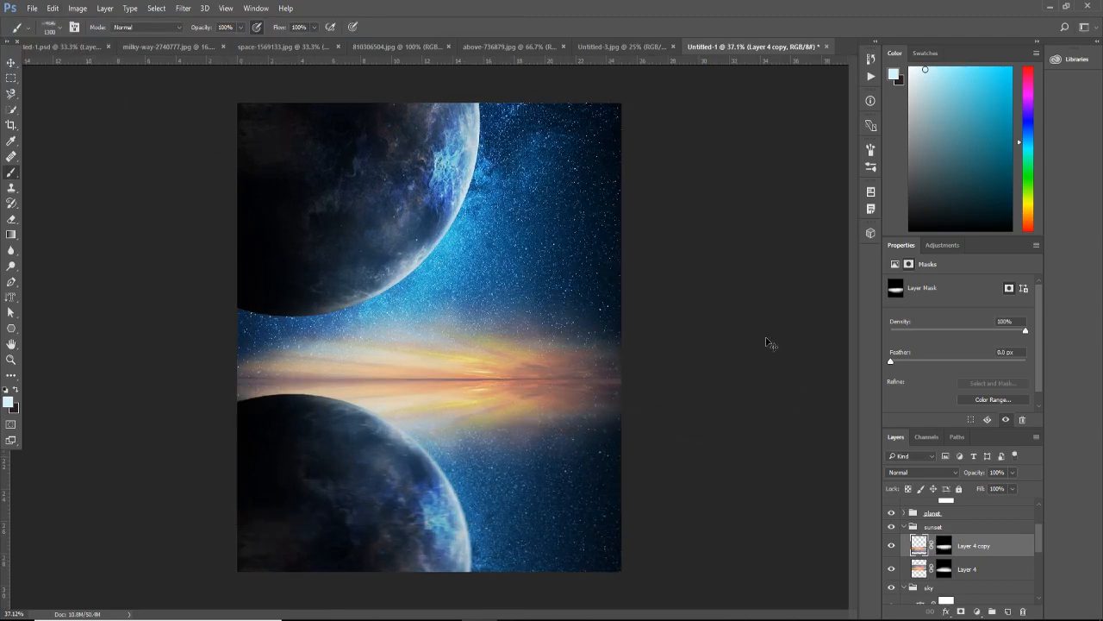
Step: Shift the mirrored sunset copy slightly upward so its edge meets the original sunset along the horizon
key("ctrl+t")
left_click_drag(532, 399, 495, 417)
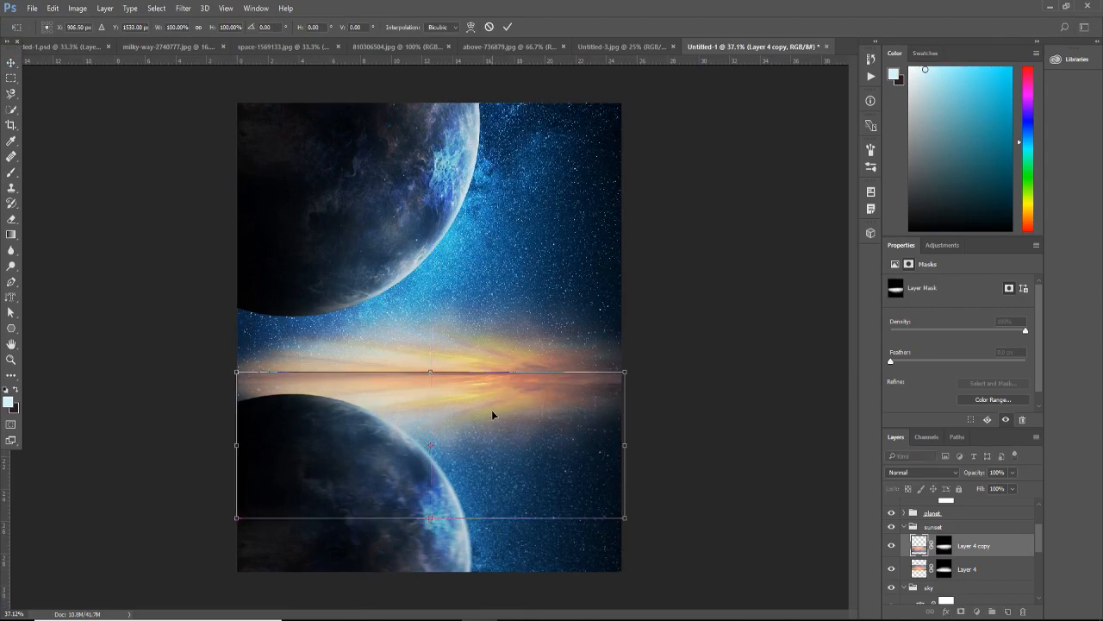
key("Return")
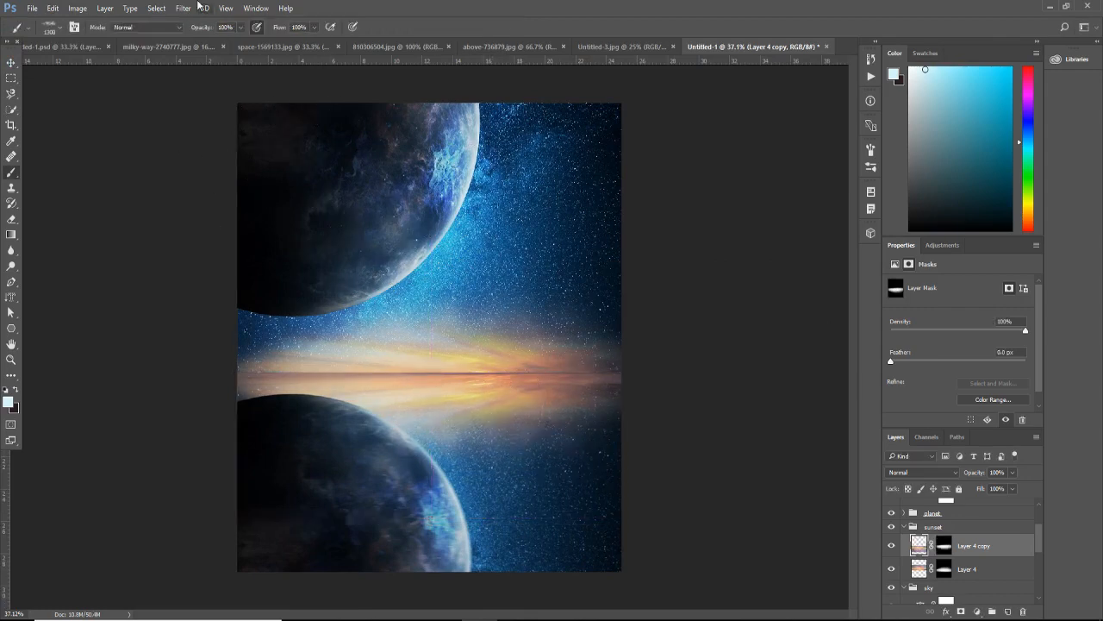
Step: Apply a Gaussian Blur with a 1.5-pixel radius to Layer 4 copy
left_click(183, 8)
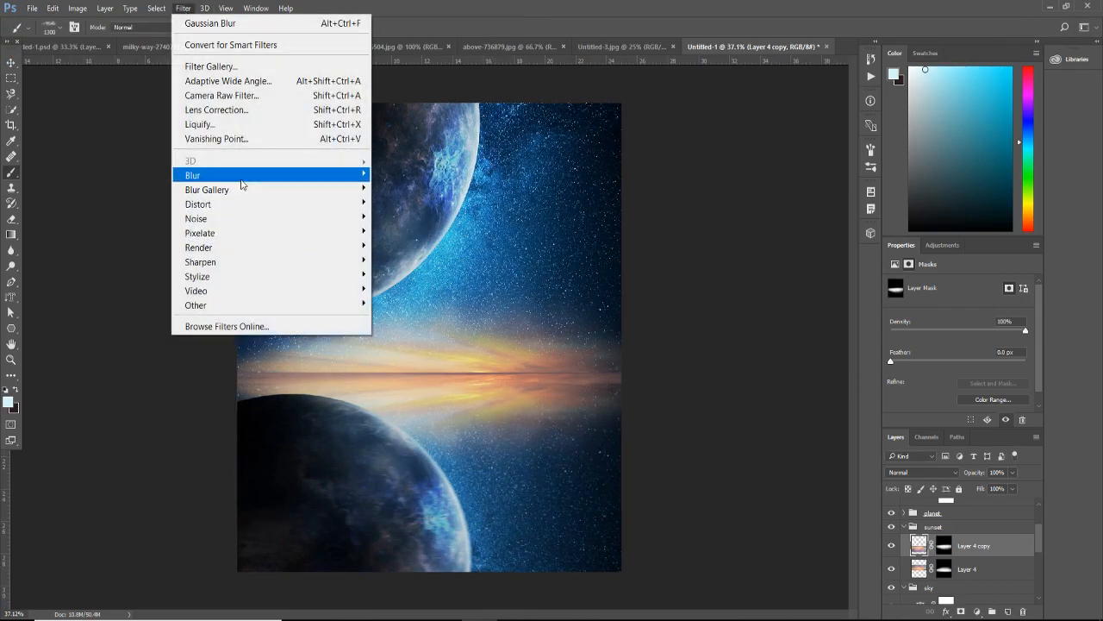
mouse_move(243, 180)
left_click(407, 232)
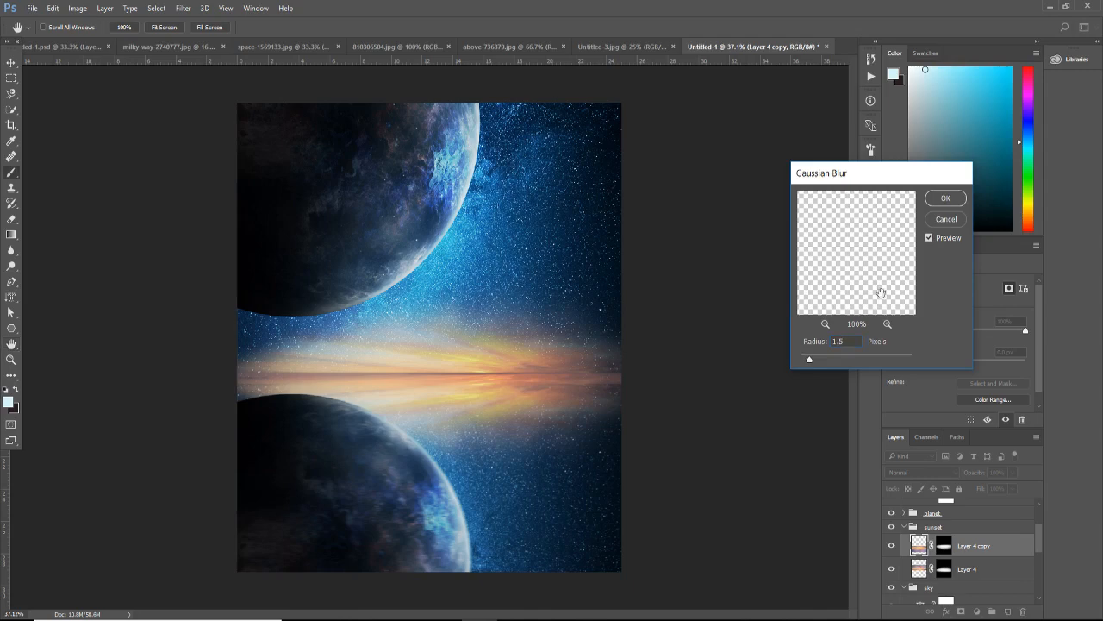
key("Return")
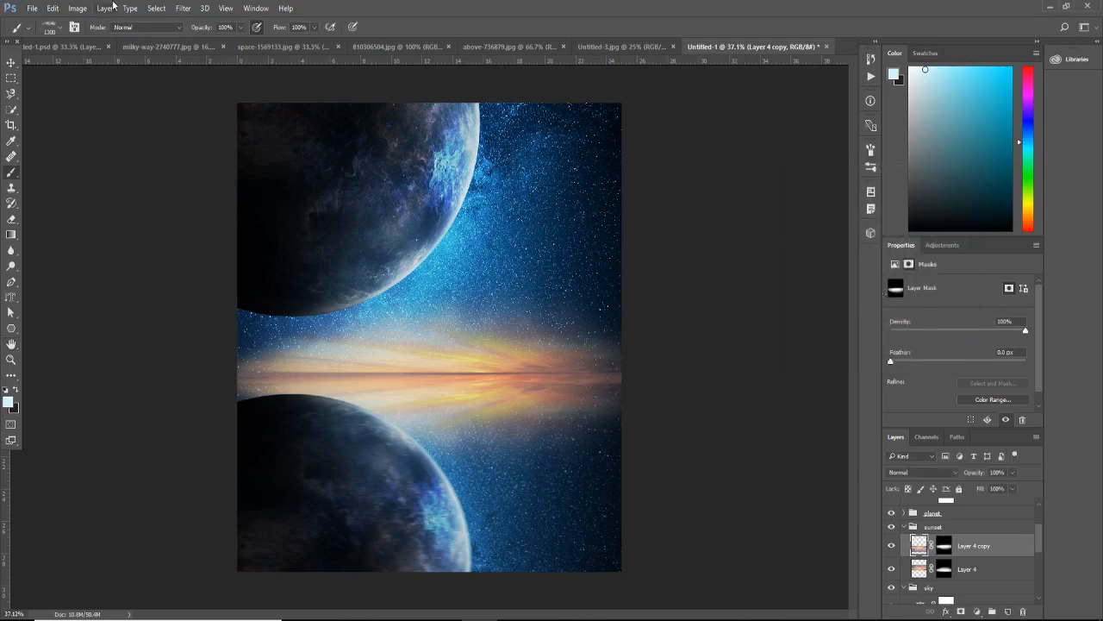
Step: Apply a Motion Blur to Layer 4 copy with an angle of 0° and a distance of 5 pixels
left_click(182, 8)
mouse_move(254, 204)
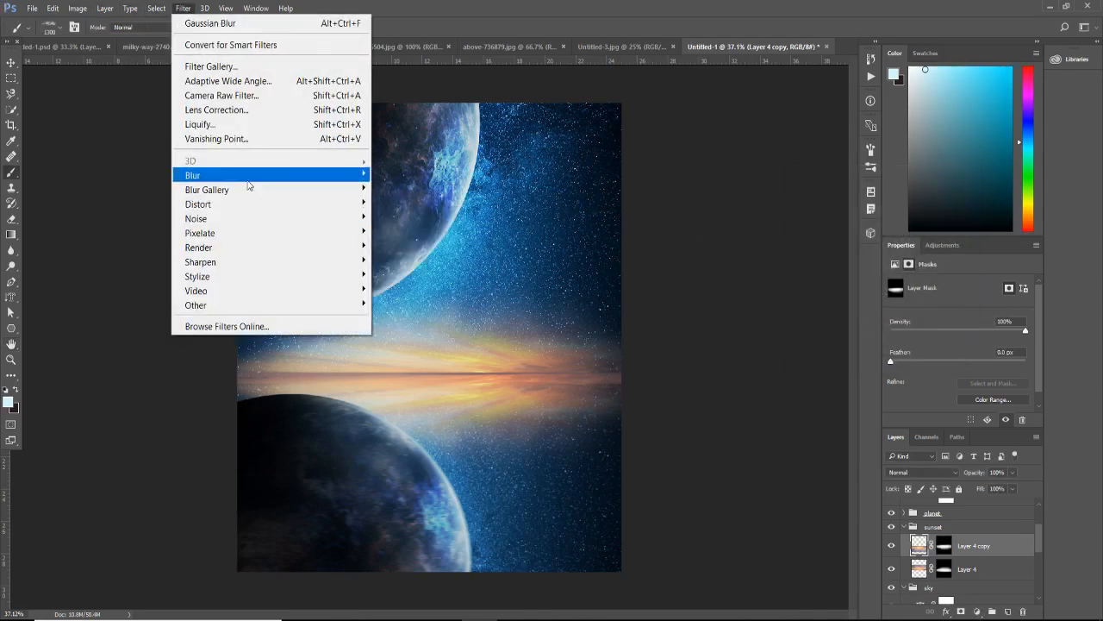
mouse_move(259, 175)
left_click(421, 262)
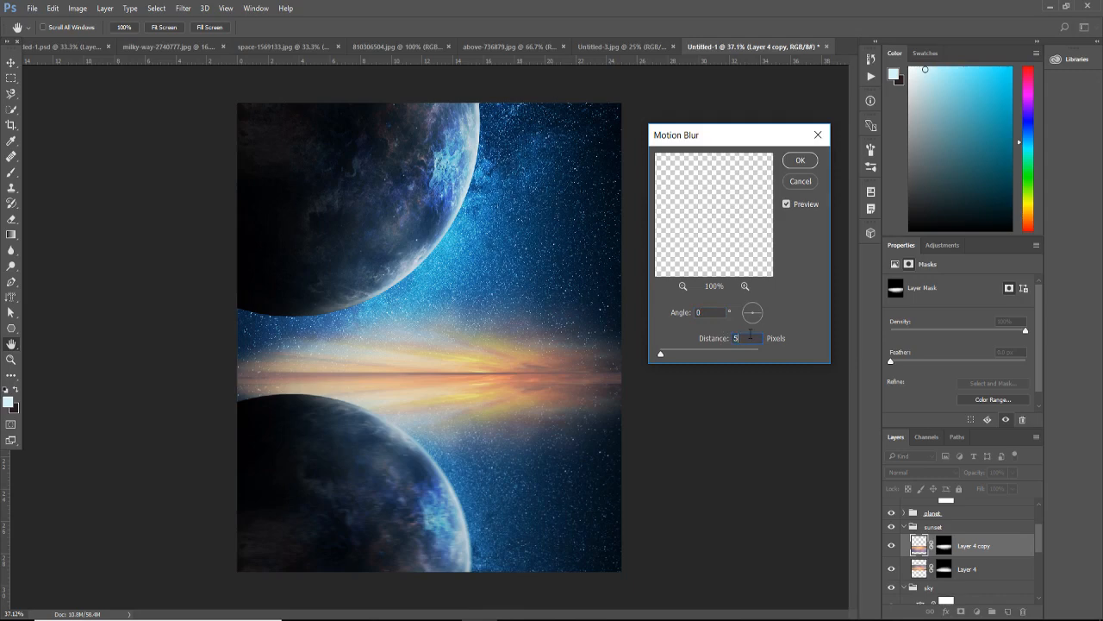
key("Return")
key("b")
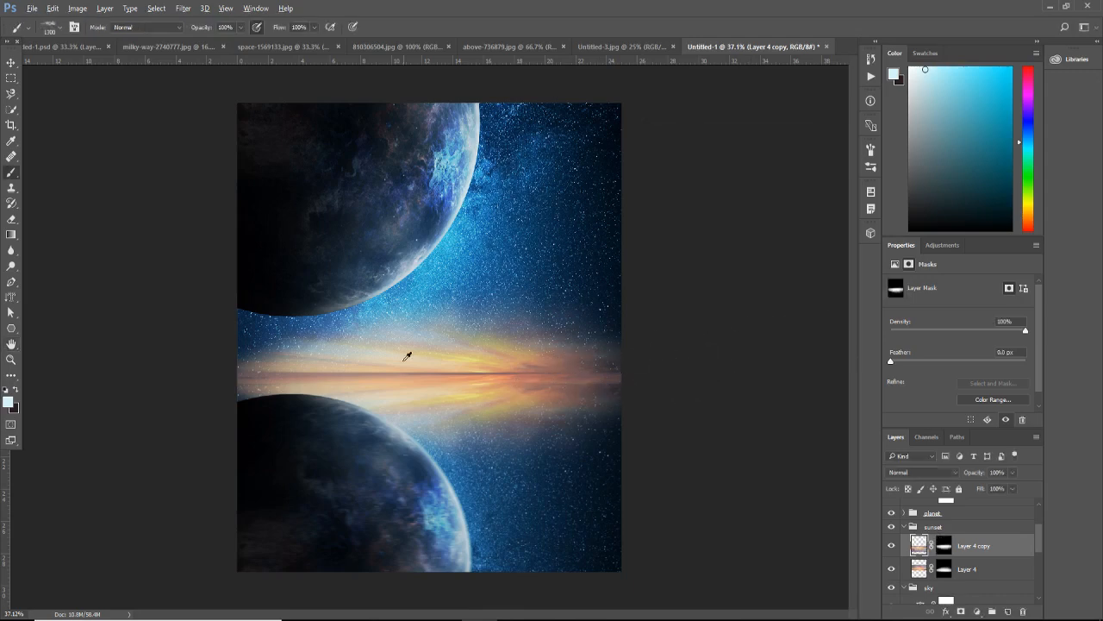
Step: Add a Color Balance adjustment at the top of the sunset group and clip it to Layer 4 copy
scroll(402, 350, "down", 2)
scroll(939, 535, "up", 1)
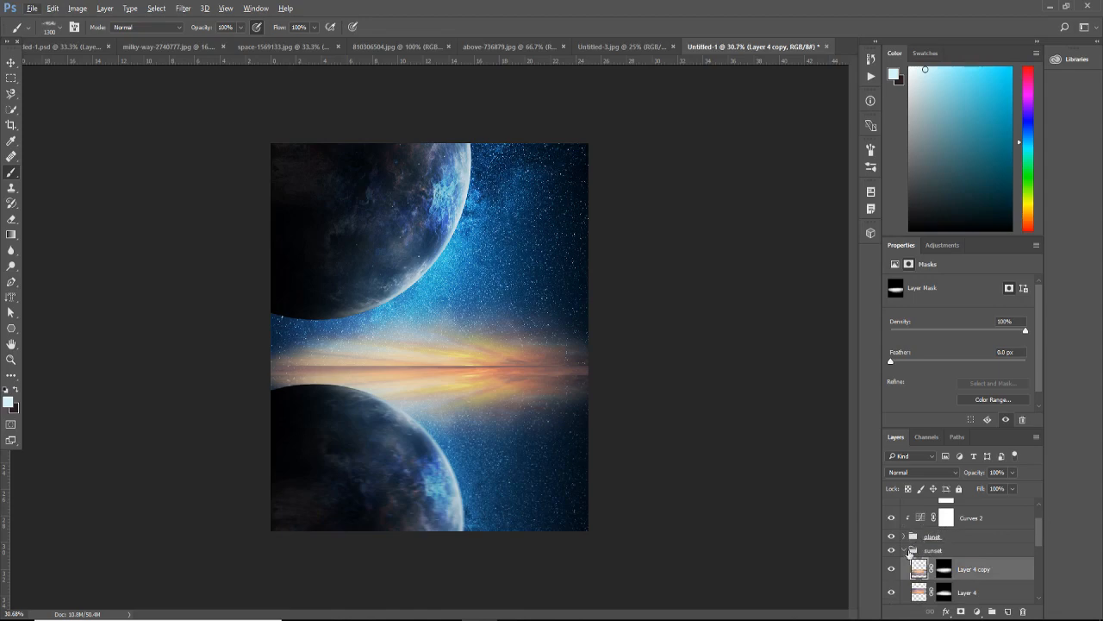
left_click(913, 556)
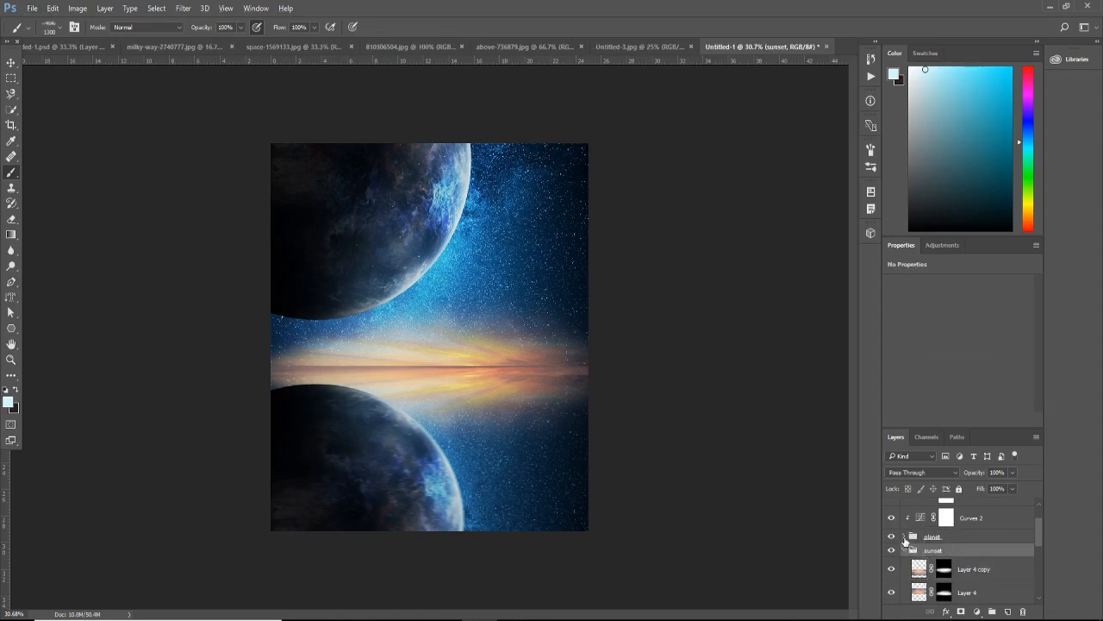
left_click(904, 537)
scroll(970, 552, "up", 2)
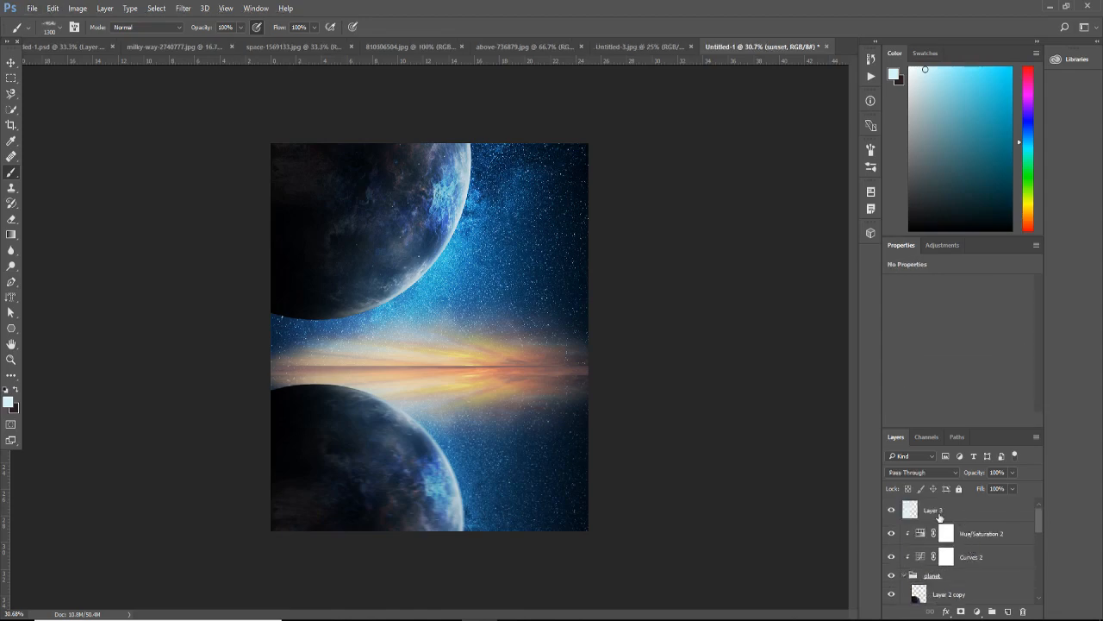
left_click(979, 512)
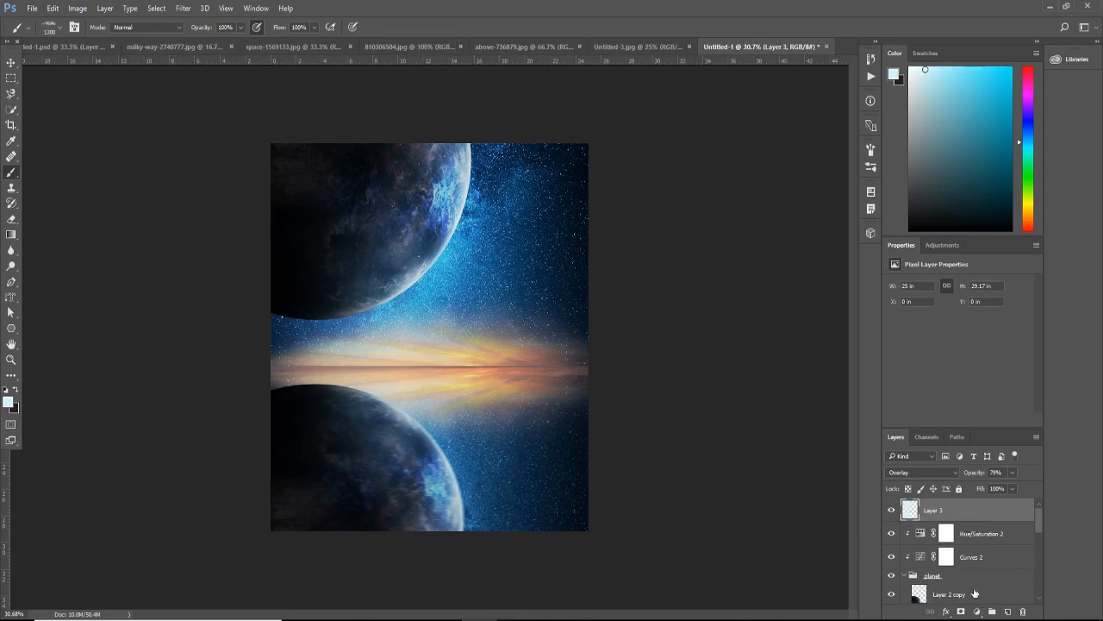
scroll(974, 578, "down", 2)
left_click(969, 564)
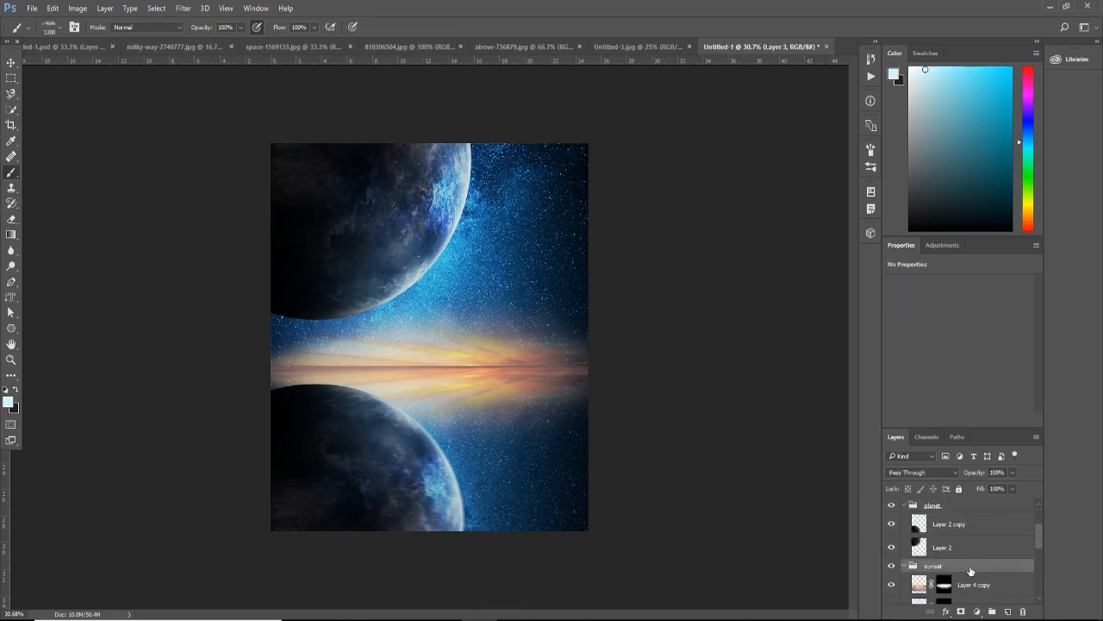
left_click(977, 611)
left_click(1006, 465)
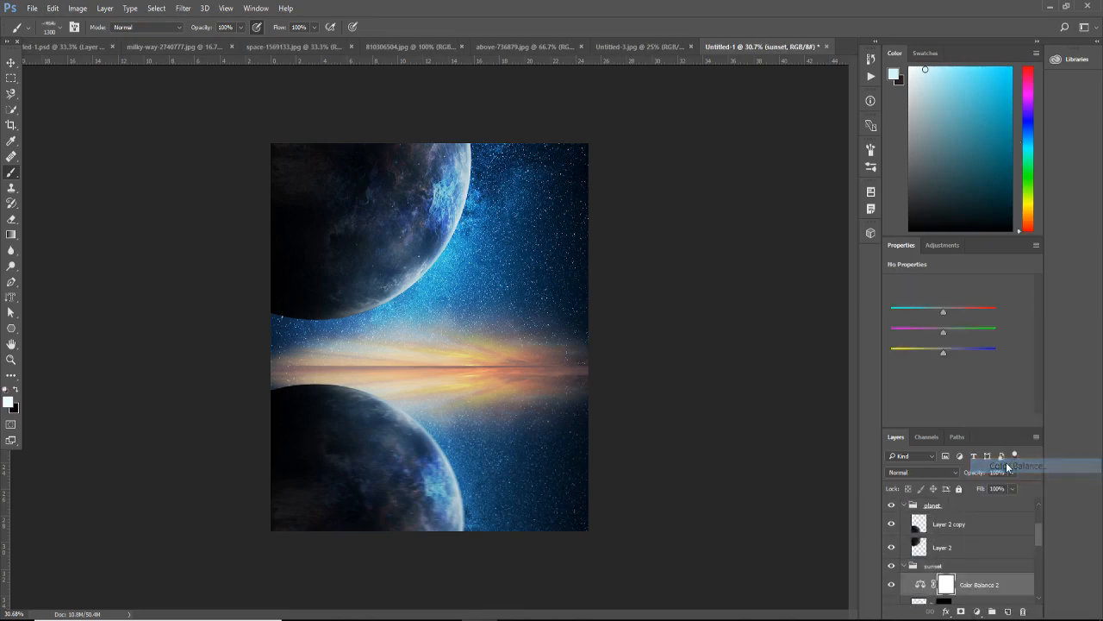
left_click(954, 420)
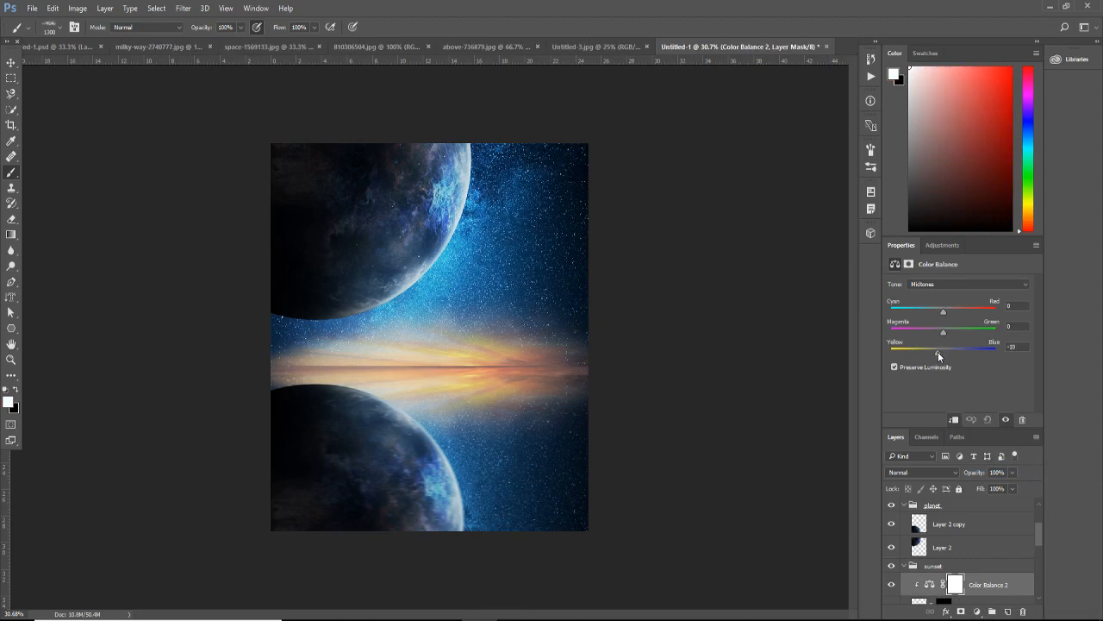
Step: Shift the reflection's Color Balance midtones to +19 red, slightly toward magenta, and toward blue
left_click_drag(938, 356, 946, 356)
left_click_drag(944, 311, 949, 311)
left_click_drag(939, 334, 940, 333)
left_click(977, 612)
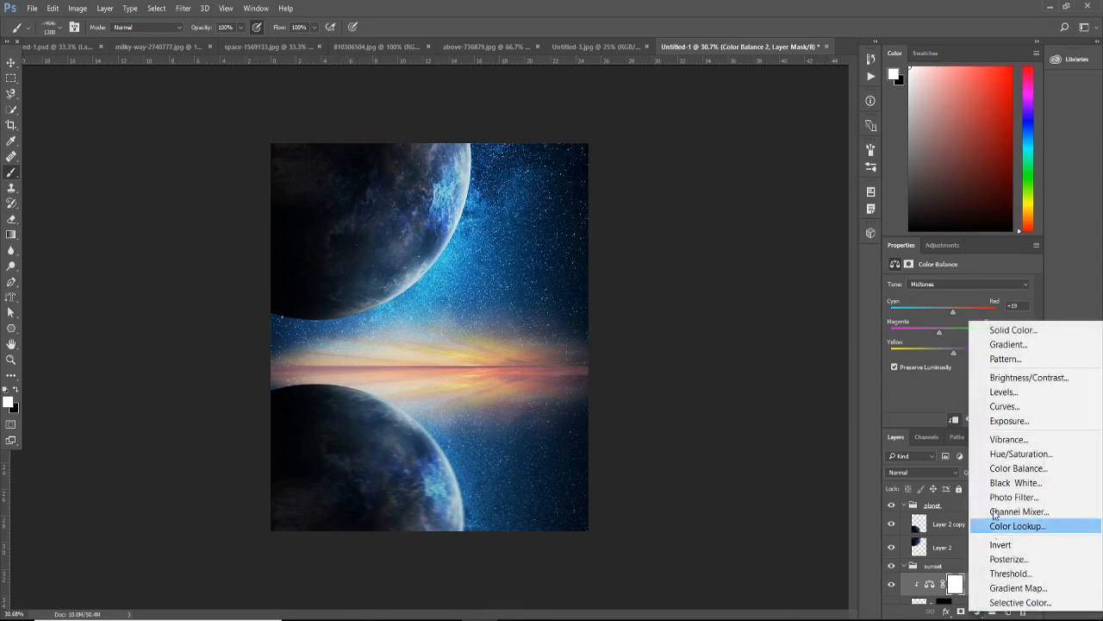
left_click(1003, 406)
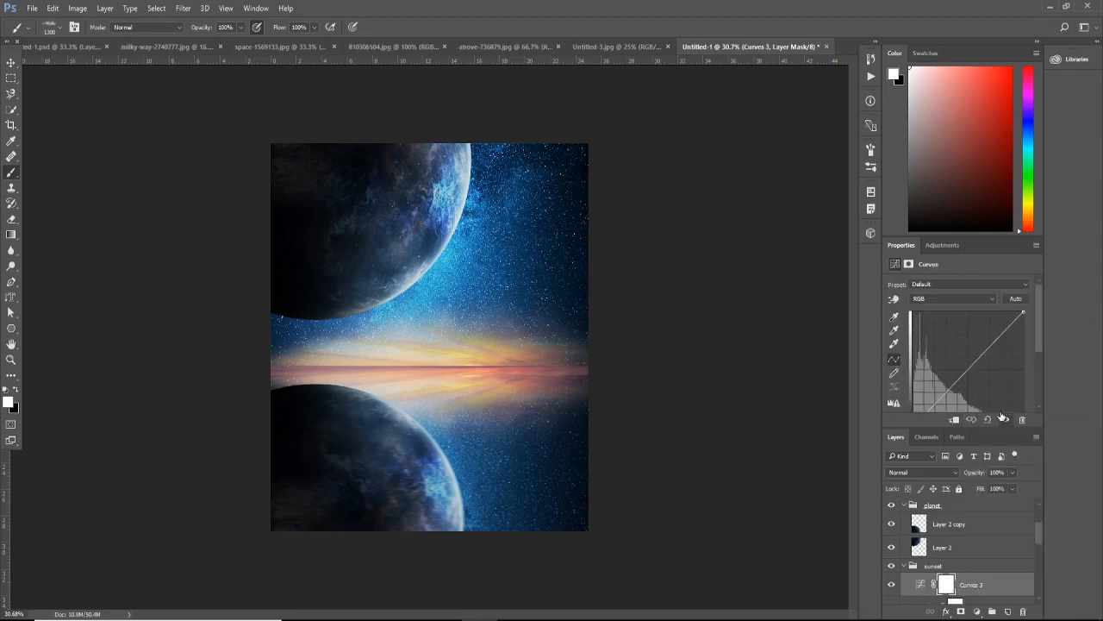
left_click(957, 420)
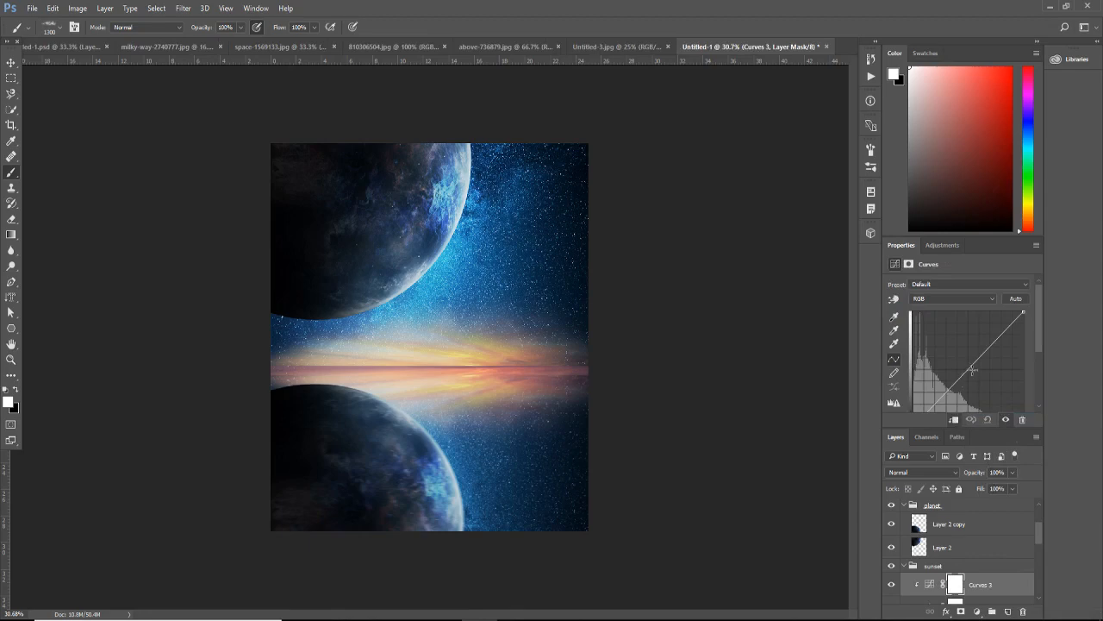
left_click_drag(972, 371, 981, 378)
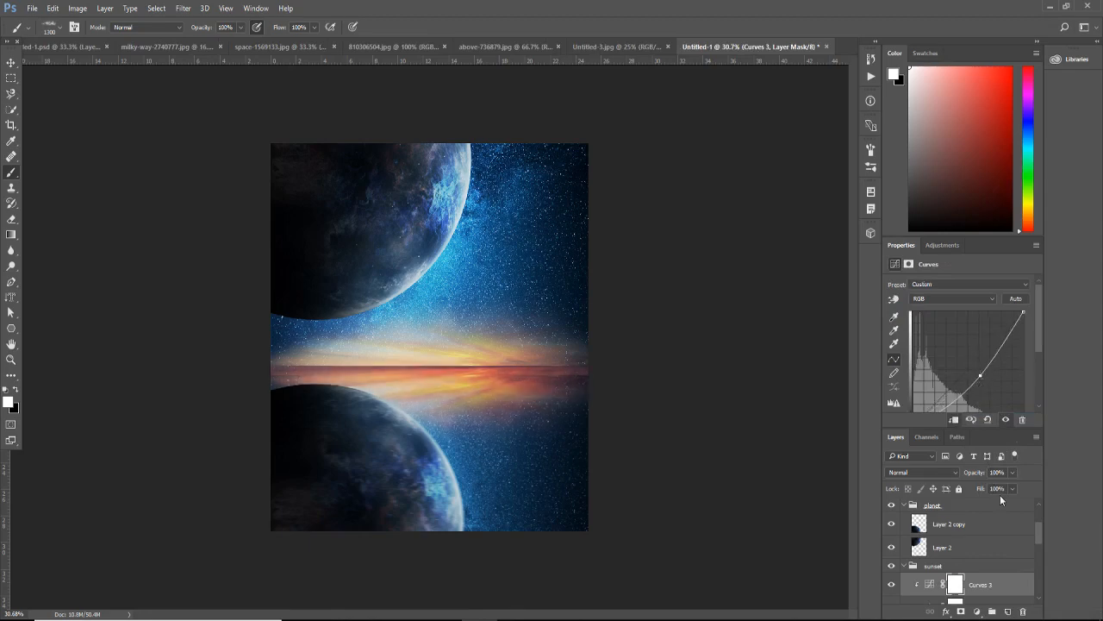
left_click(954, 420)
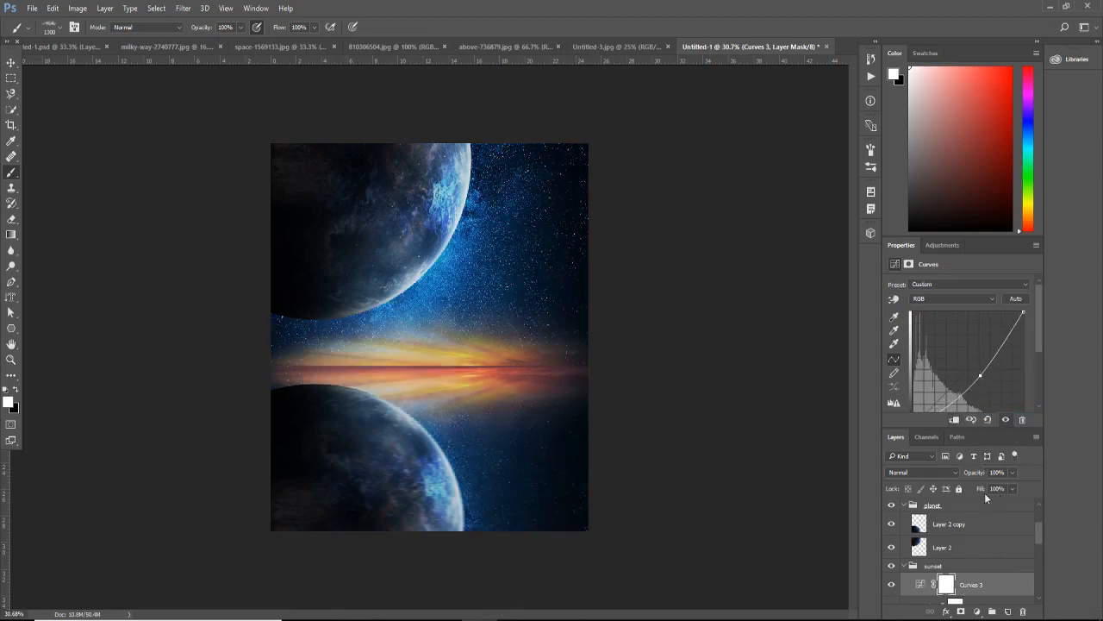
scroll(983, 509, "down", 2)
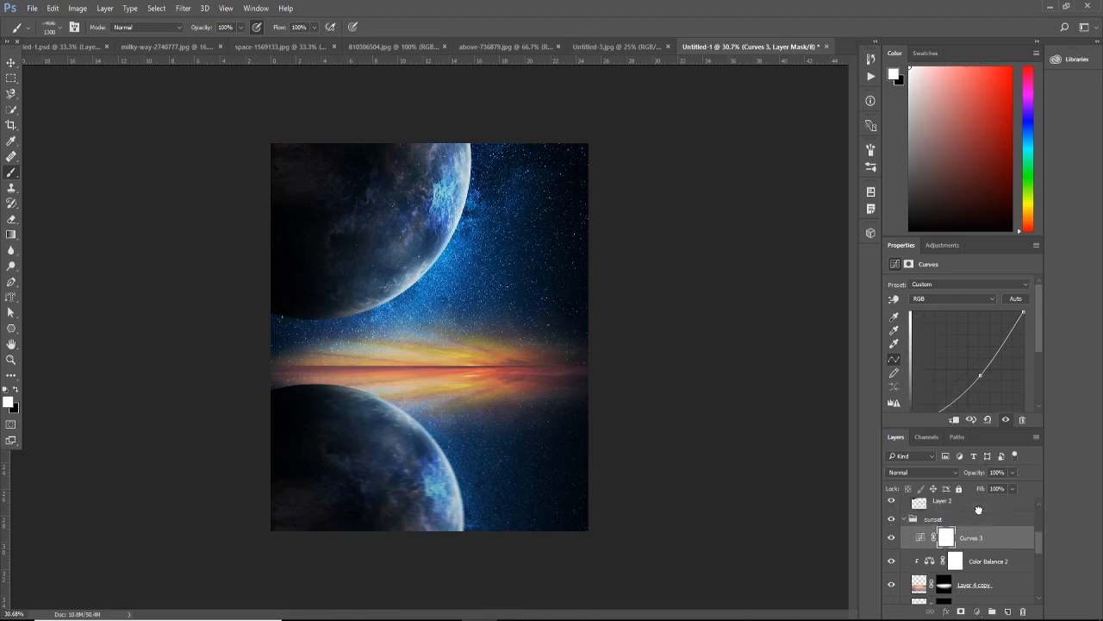
left_click_drag(979, 510, 973, 512)
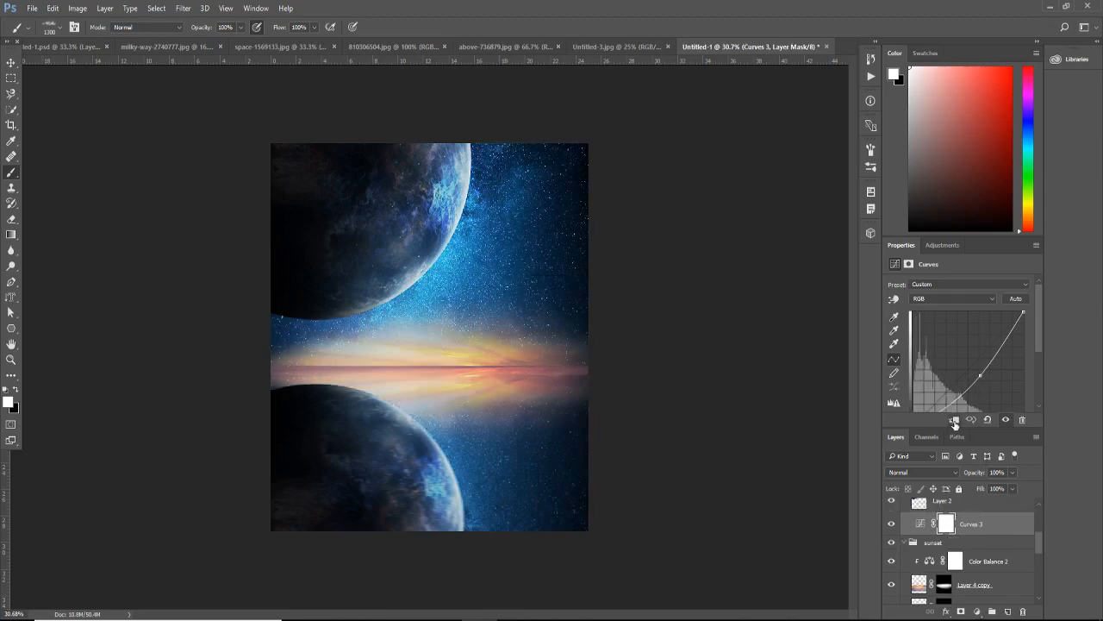
left_click_drag(981, 377, 950, 365)
scroll(975, 537, "down", 1)
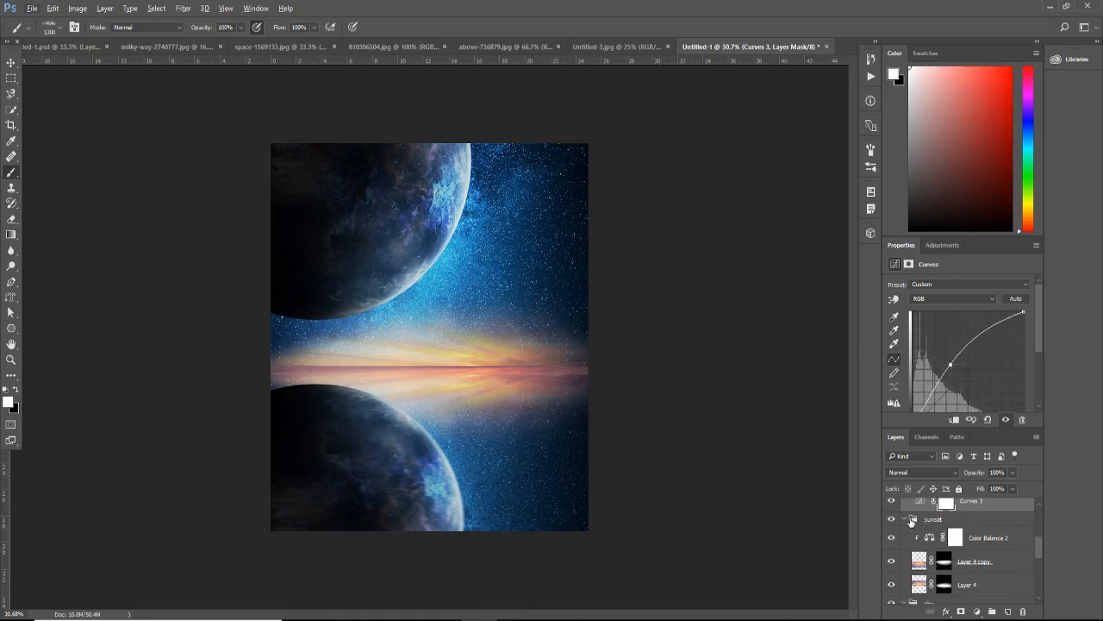
left_click(905, 519)
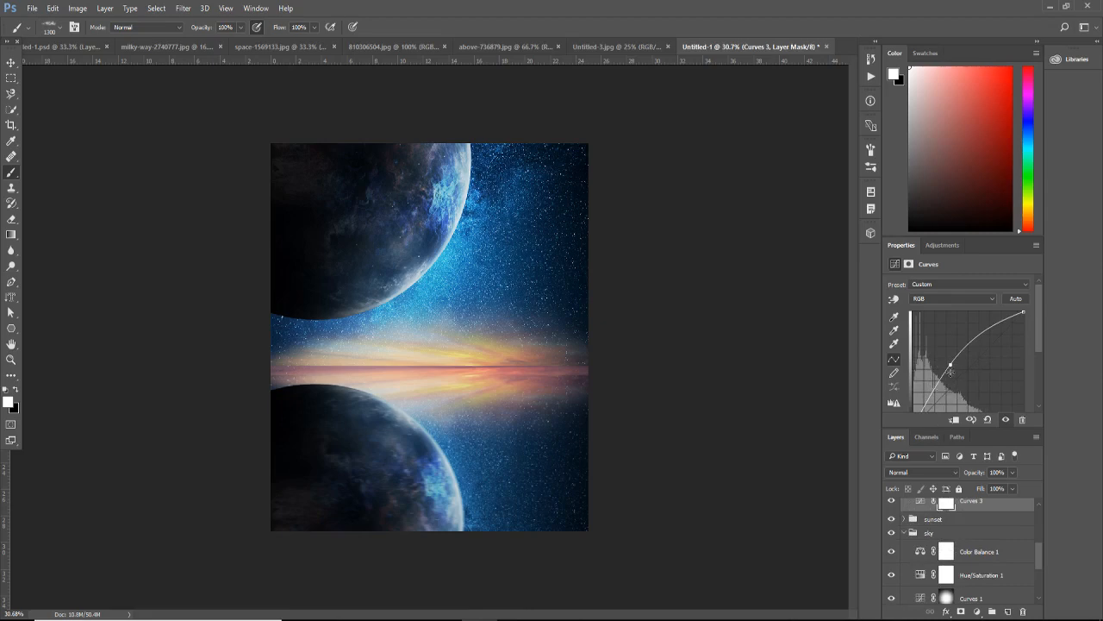
left_click_drag(950, 367, 899, 318)
scroll(993, 517, "up", 1)
left_click(982, 528)
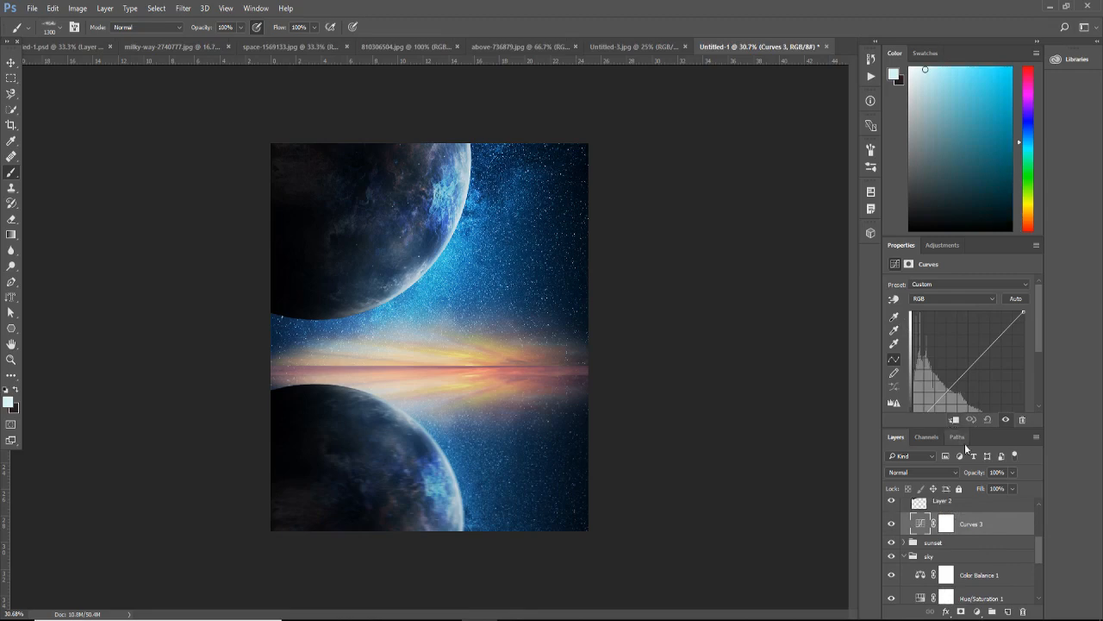
key("Delete")
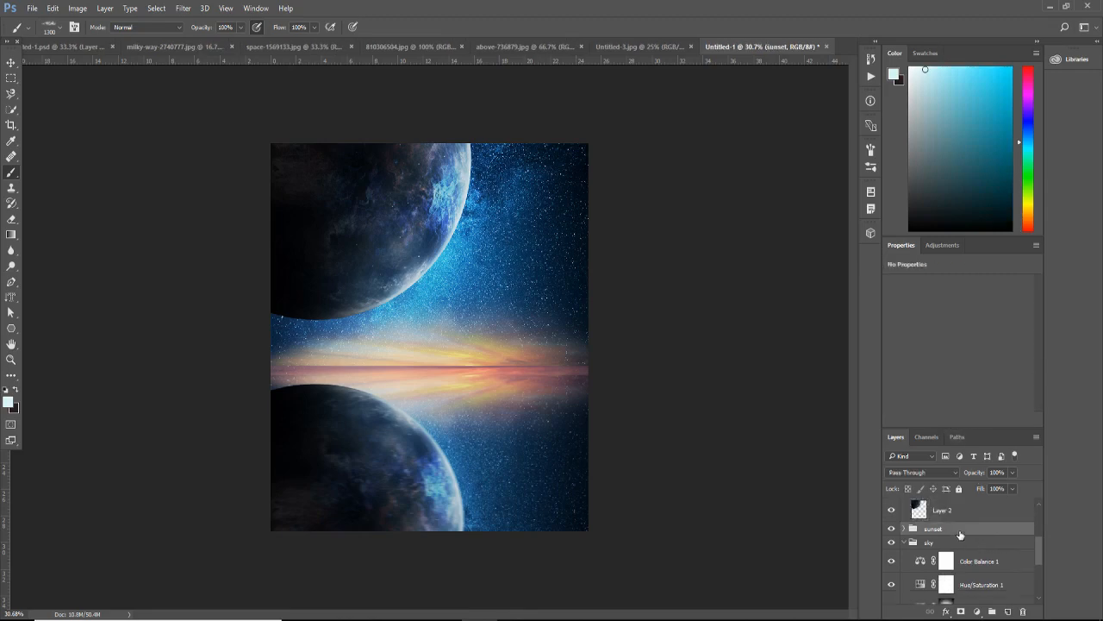
Step: Add a Curves adjustment clipped to the collapsed sunset group and raise its midpoint slightly to brighten the glow
left_click(977, 611)
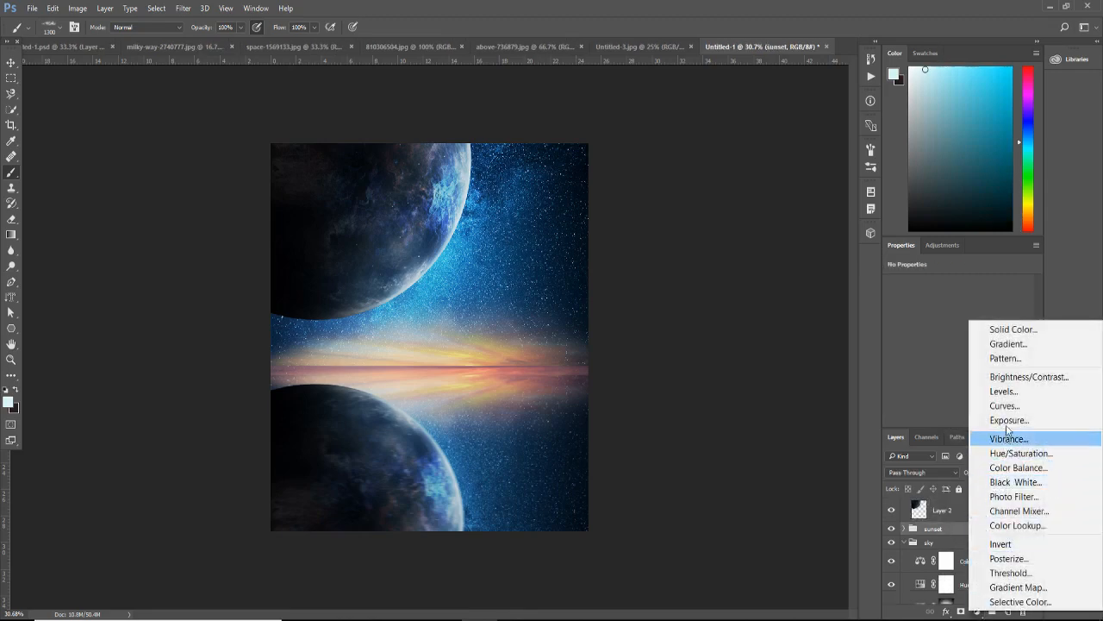
left_click(1006, 404)
left_click(954, 419)
mouse_move(967, 362)
left_mouse_down()
mouse_move(978, 382)
mouse_move(968, 364)
left_mouse_up()
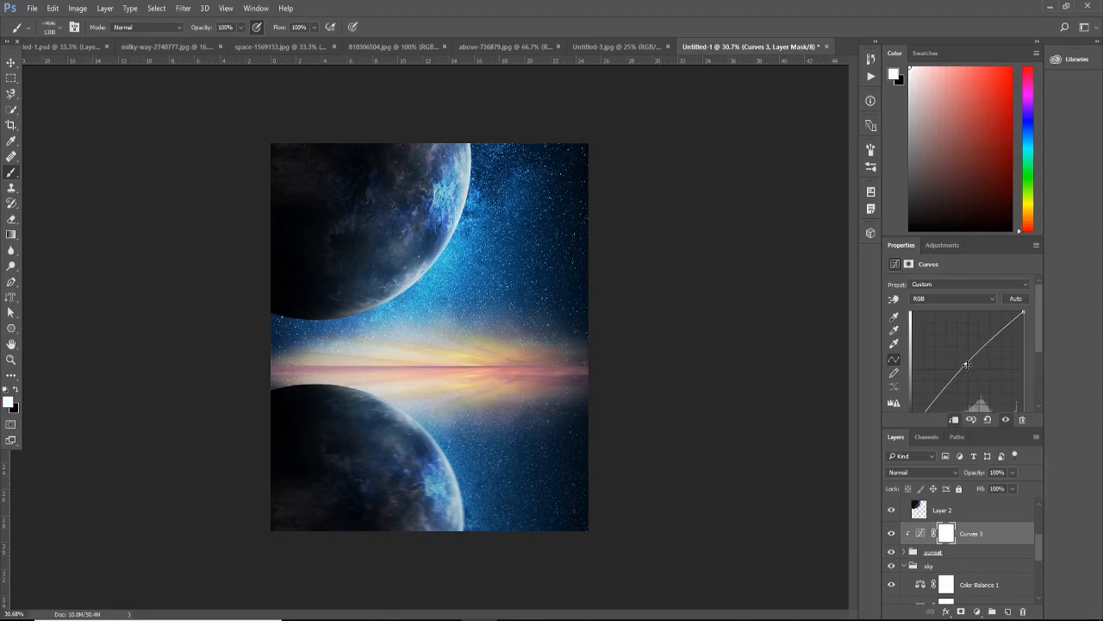
Step: Invert the Curves mask, paint it white over the central horizon glow, and lower the adjustment's opacity to about 78%
key("ctrl+i")
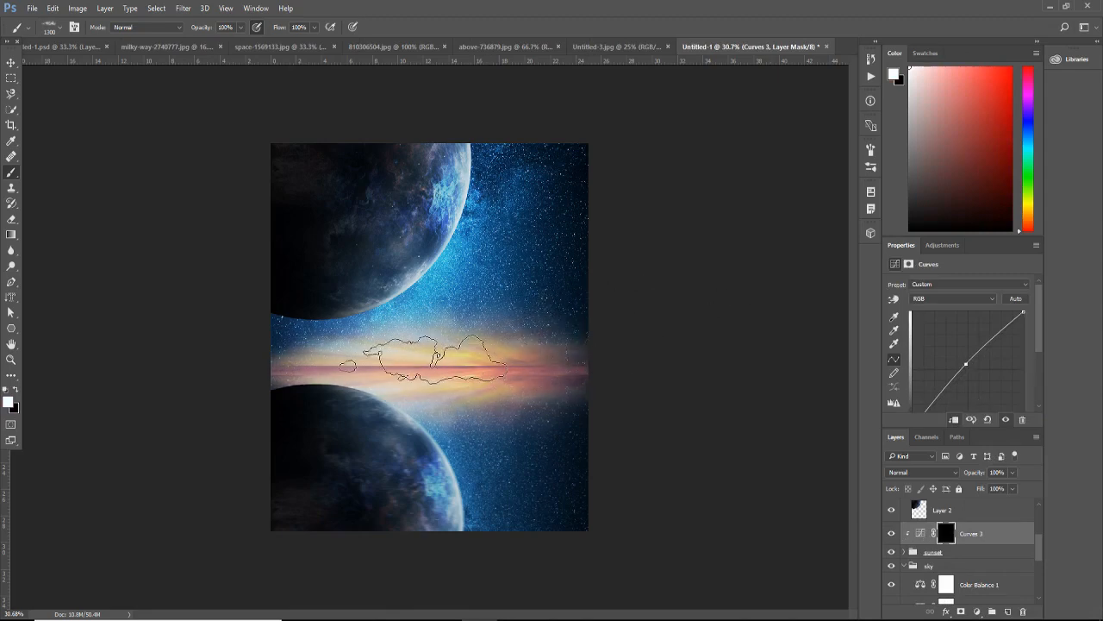
left_click(424, 360)
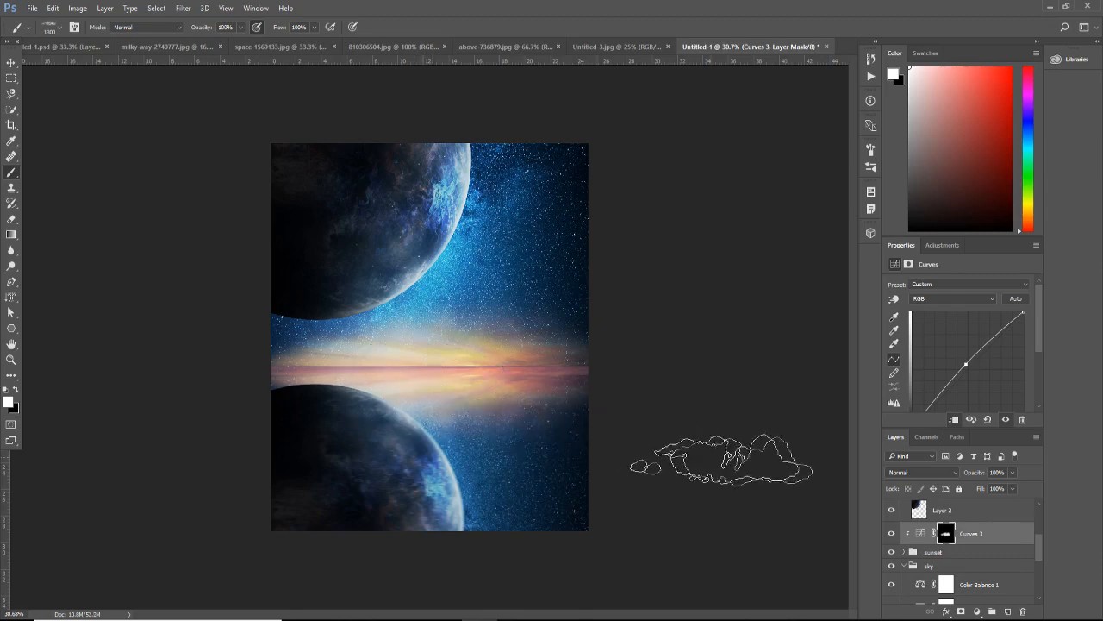
left_click(997, 555)
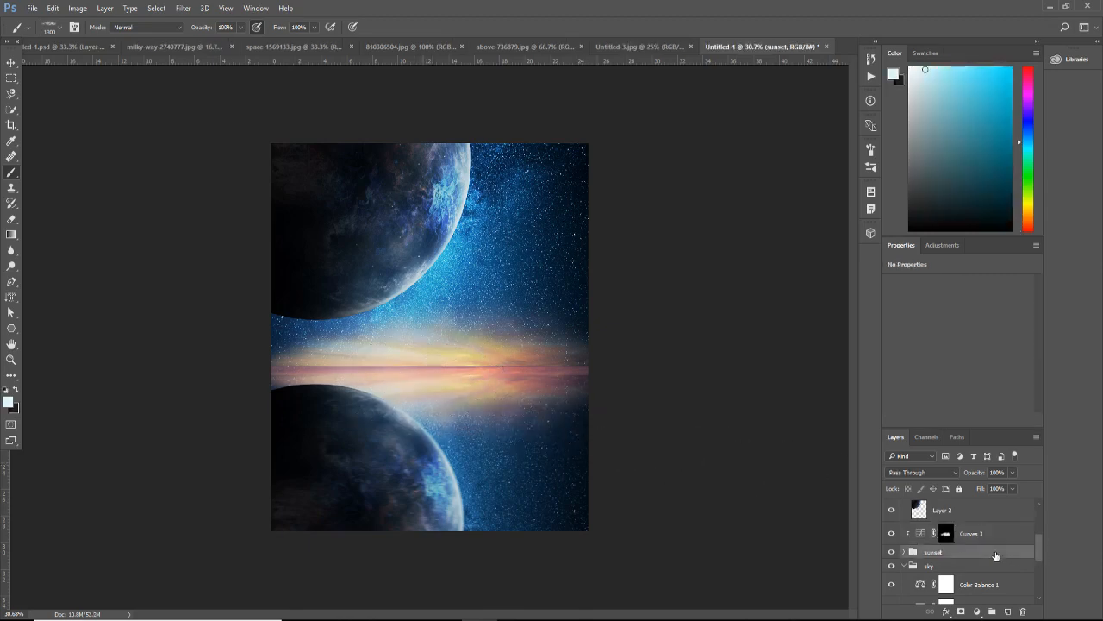
left_click(988, 541)
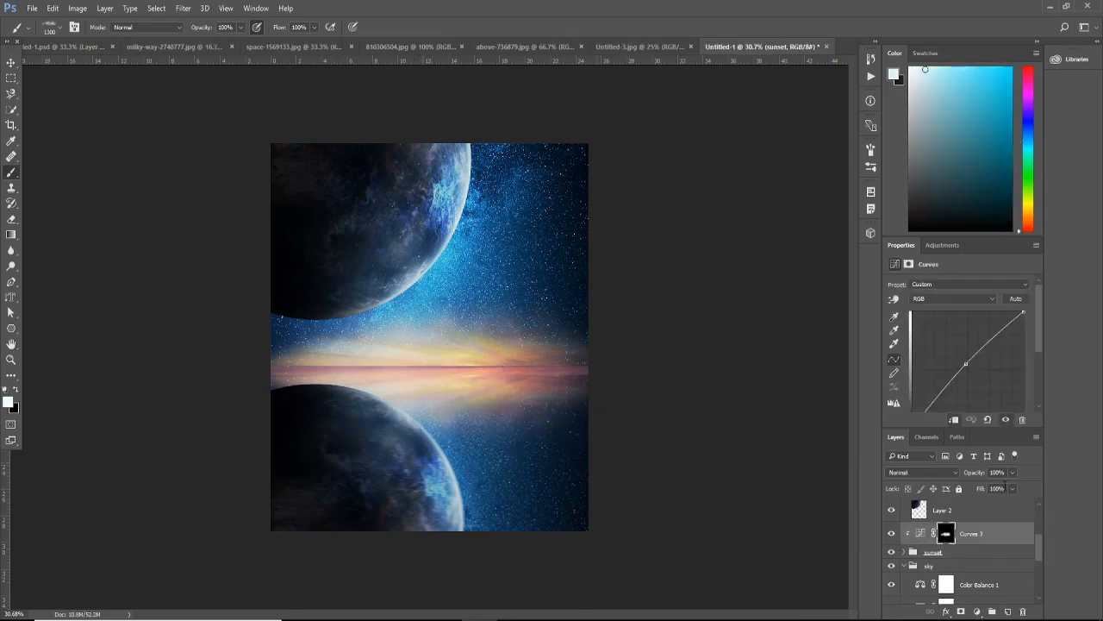
left_click(1011, 468)
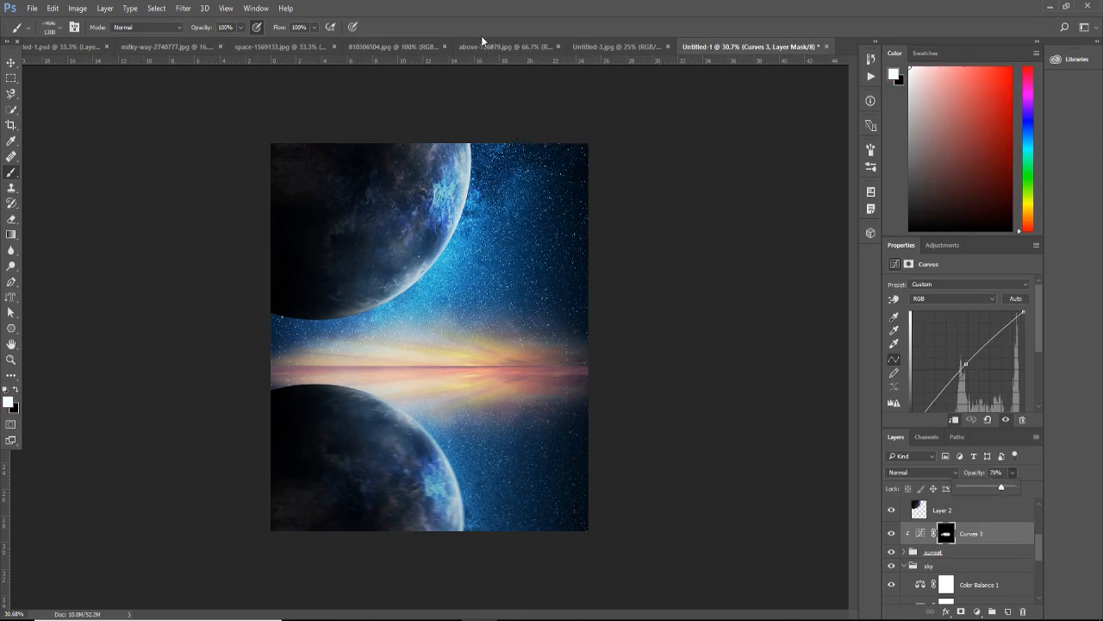
Step: Switch to the 810306504.jpg document and trace a closed Pen tool path around the walking astronaut
left_click(390, 46)
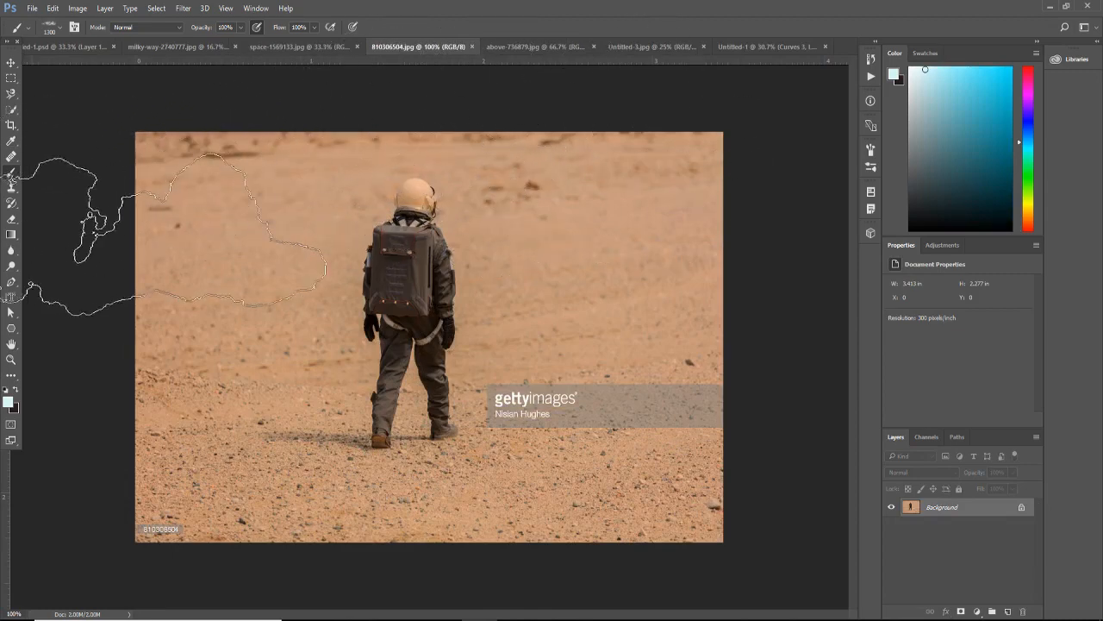
key("p")
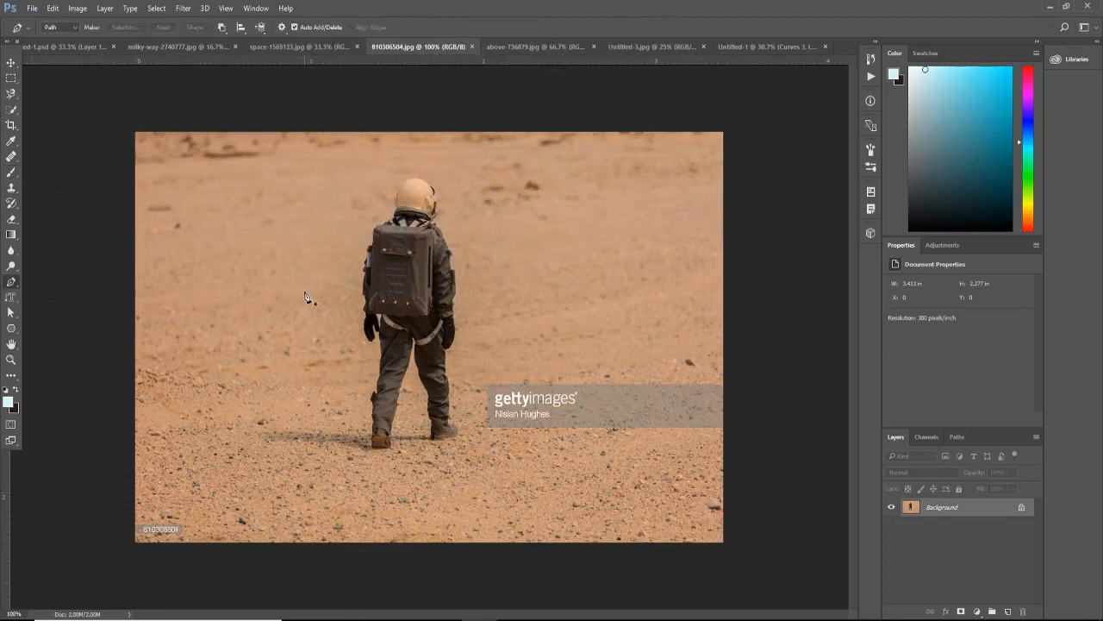
scroll(414, 465, "up", 2)
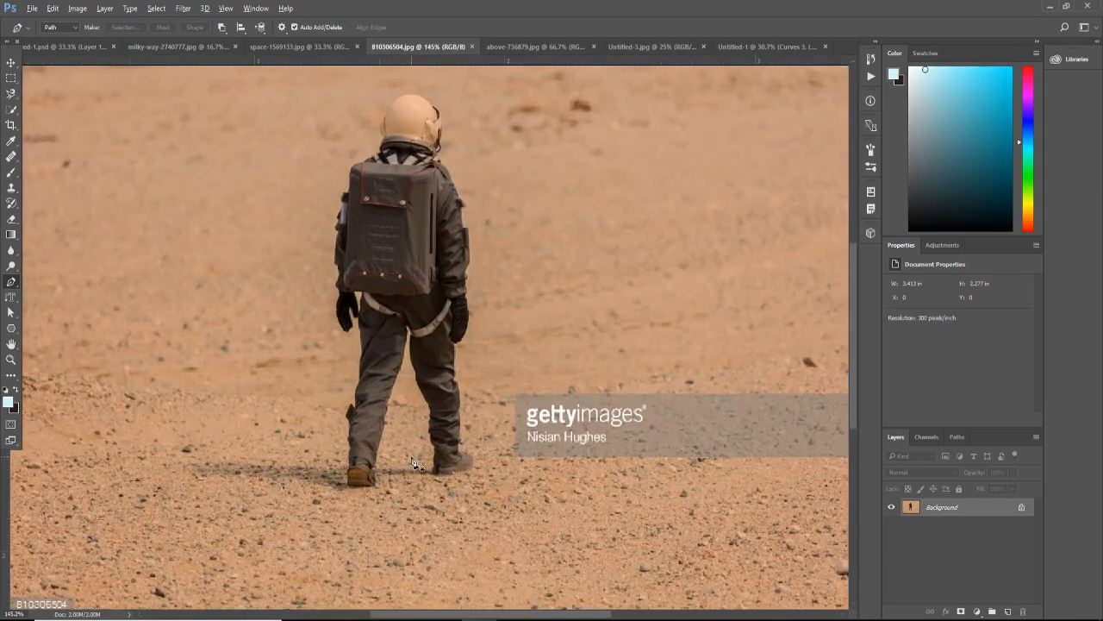
left_click(374, 480)
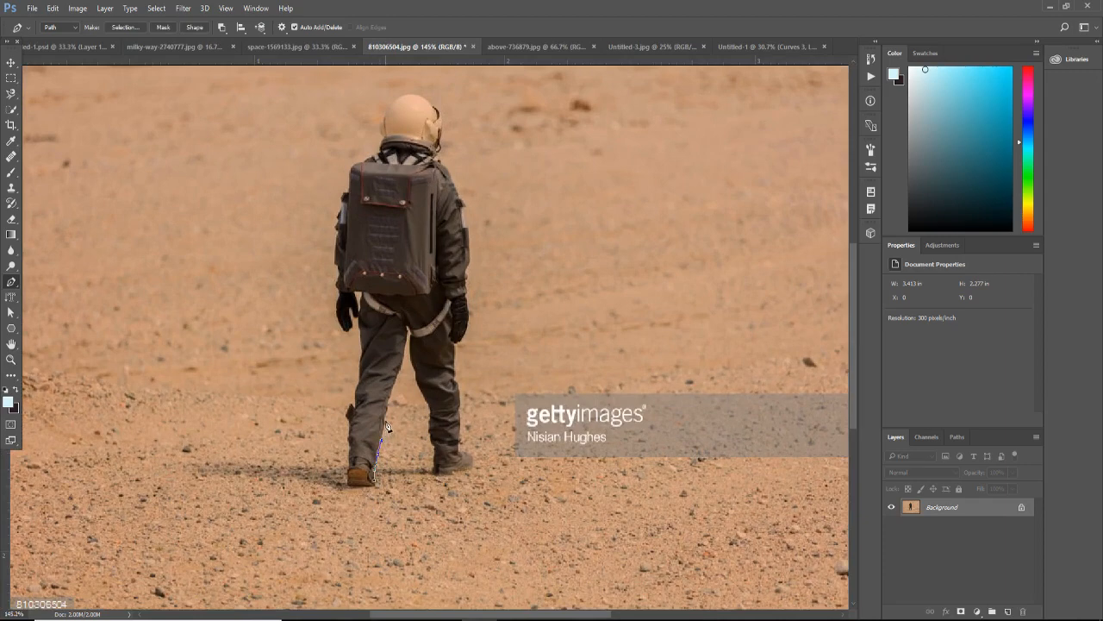
left_click(388, 402)
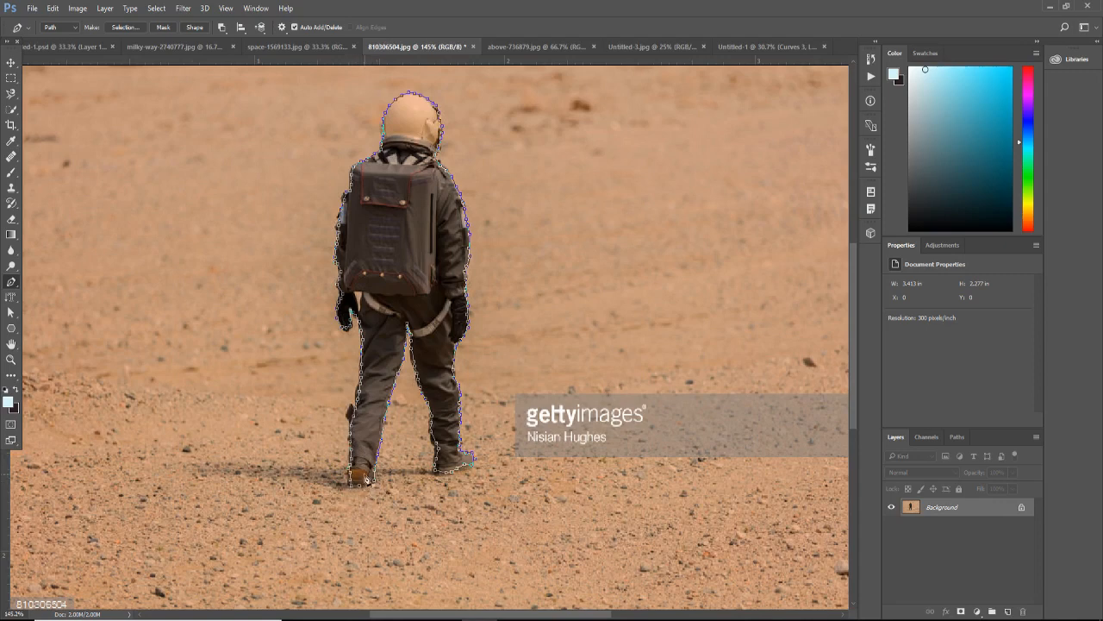
Step: Convert the astronaut path into a selection and invert it so that the figure is selected
right_click(405, 316)
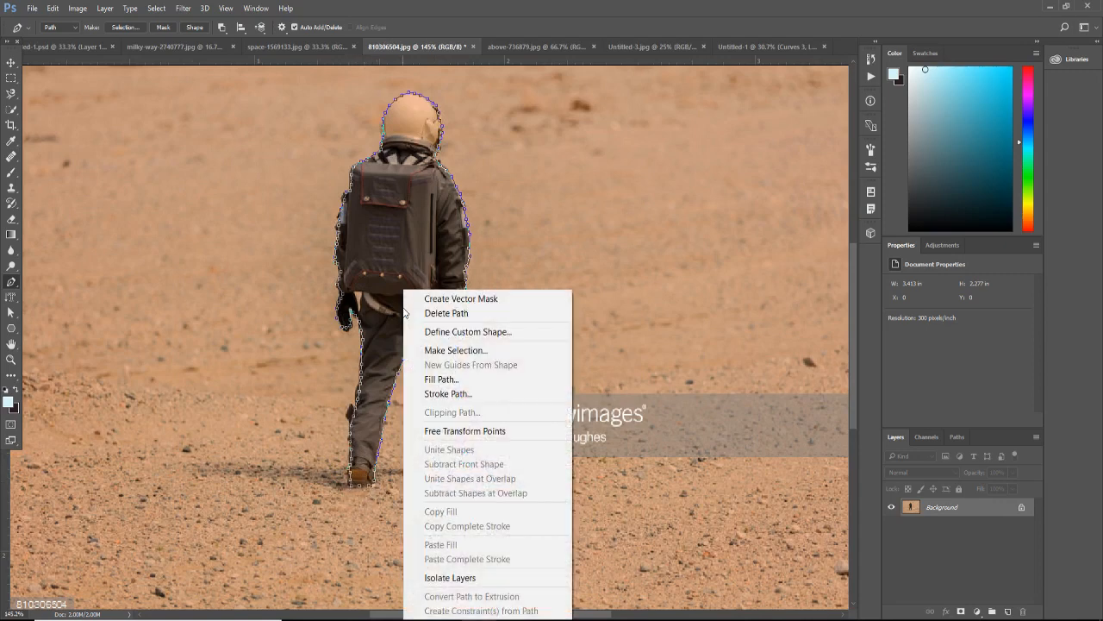
left_click(439, 350)
left_click(604, 193)
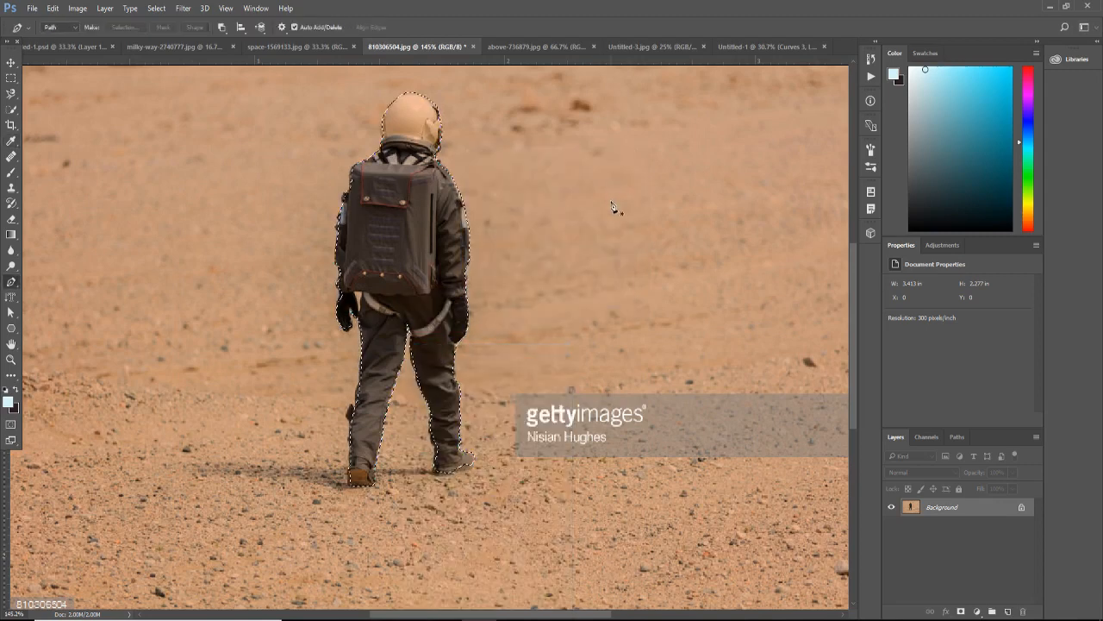
left_click(156, 8)
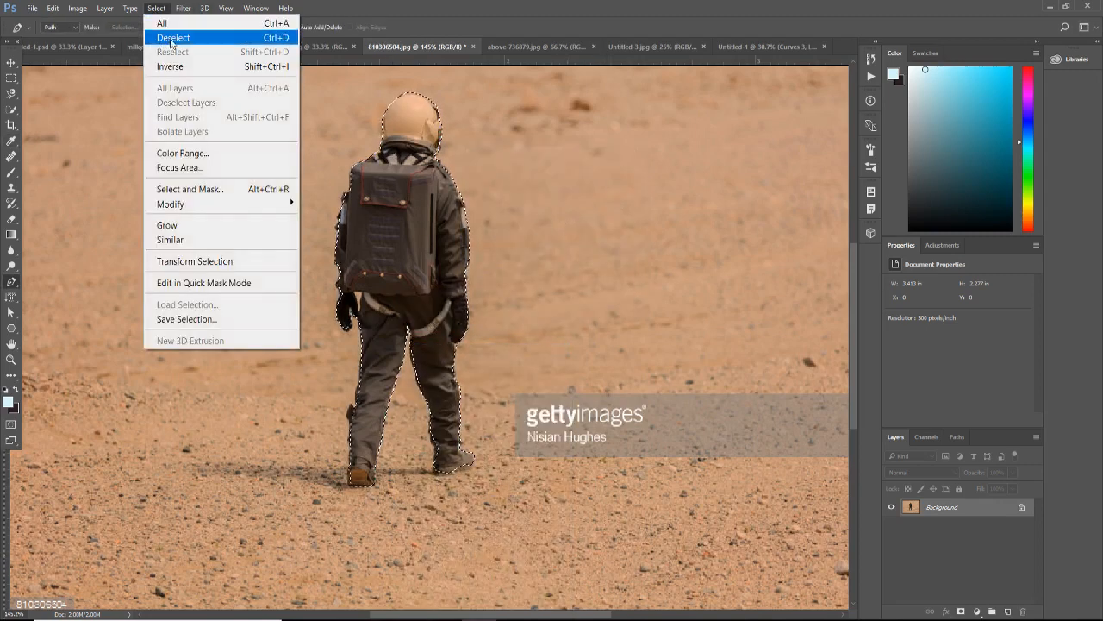
left_click(185, 66)
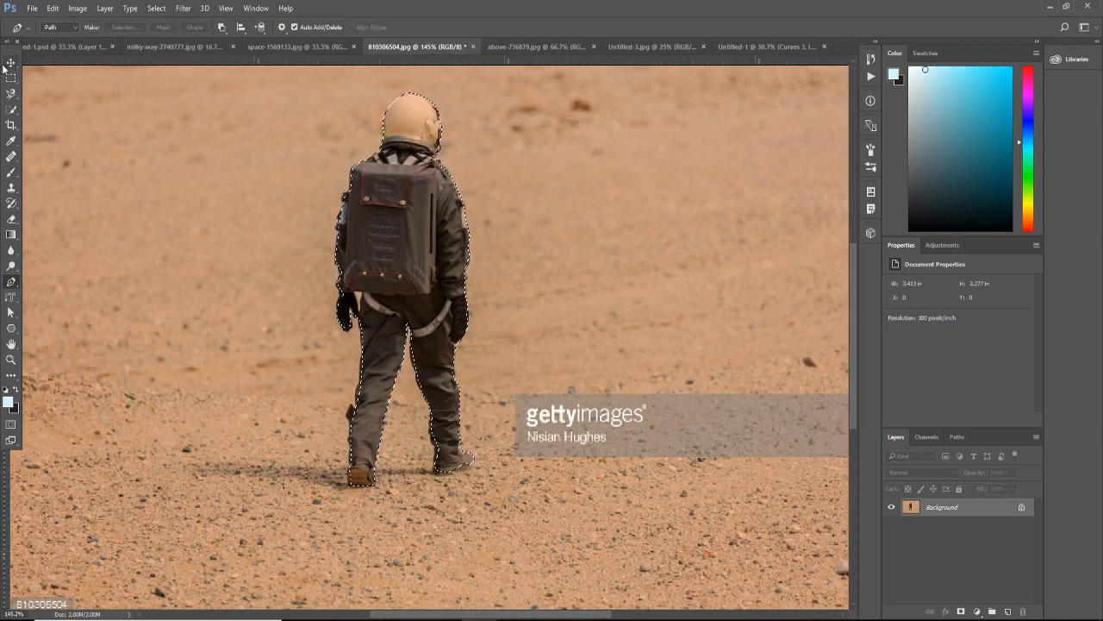
Step: Move the selected astronaut into the Untitled-1 composite, placing him just above the horizon beside the upper planet
left_click(11, 62)
left_click_drag(393, 203, 473, 296)
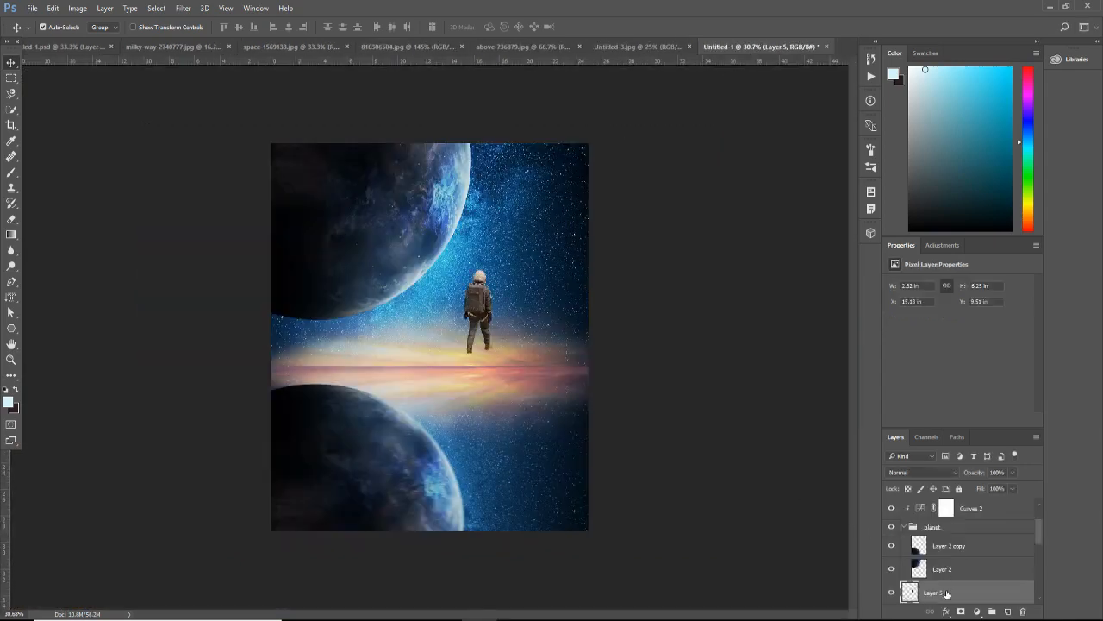
Step: Place the astronaut layer at the top of the stack, flipping the figure horizontally and scaling it to about 83% across the horizon
left_click_drag(947, 593, 956, 504)
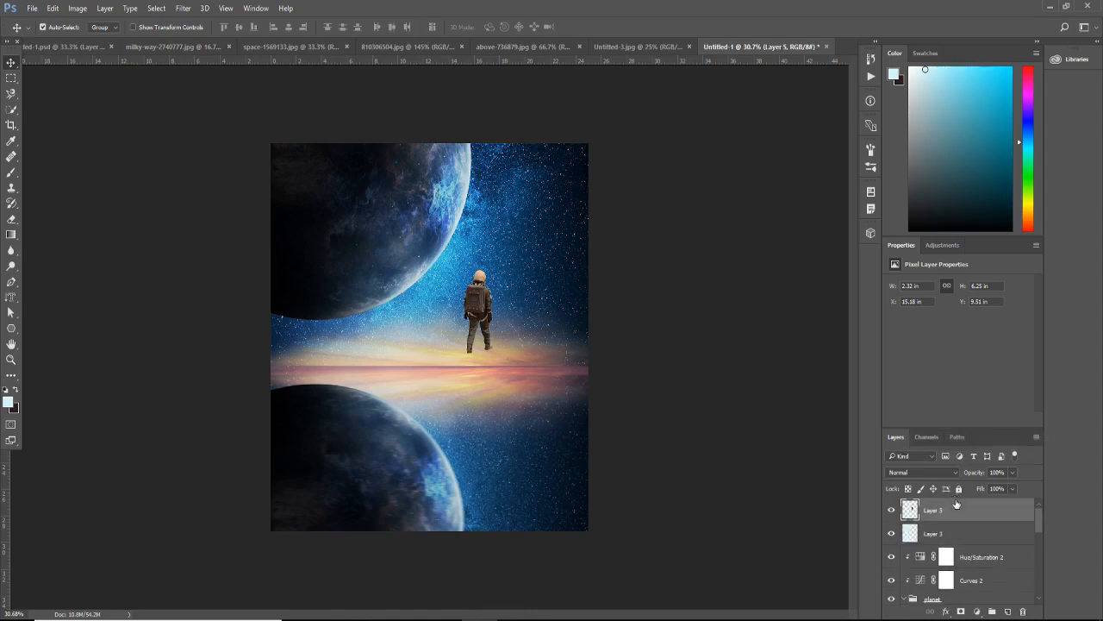
key("ctrl+t")
left_click_drag(487, 302, 507, 358)
right_click(505, 358)
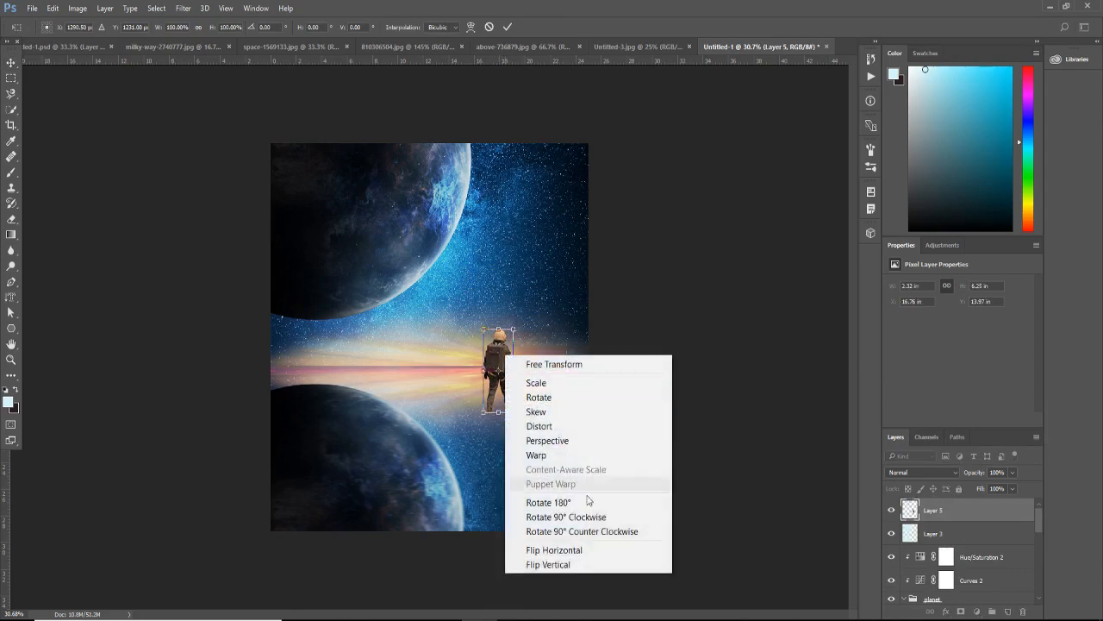
left_click(582, 550)
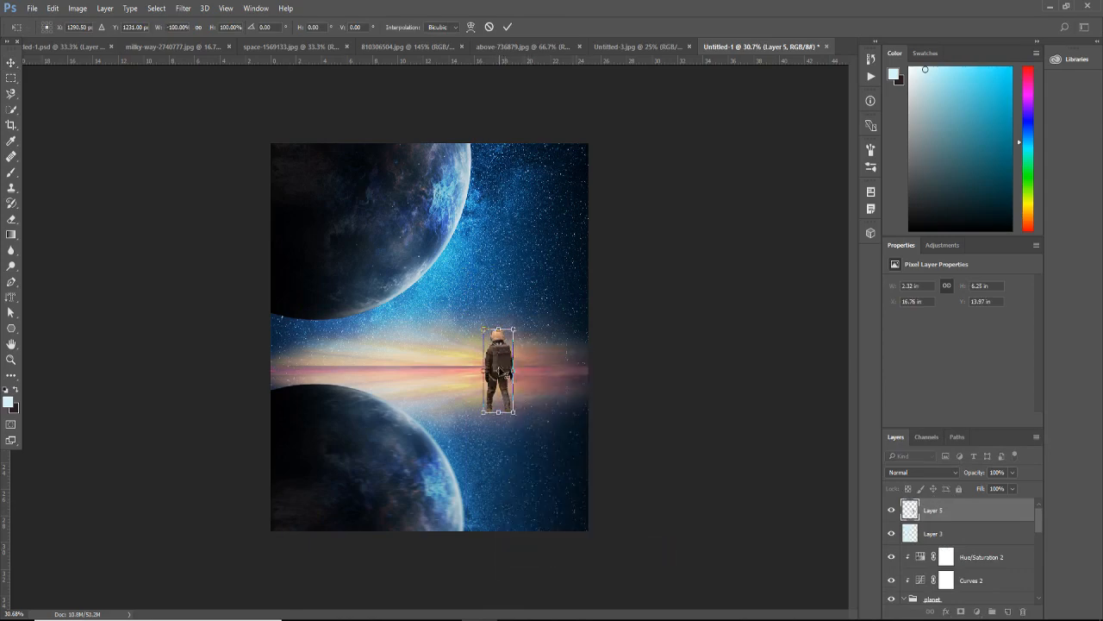
left_click_drag(515, 329, 533, 350)
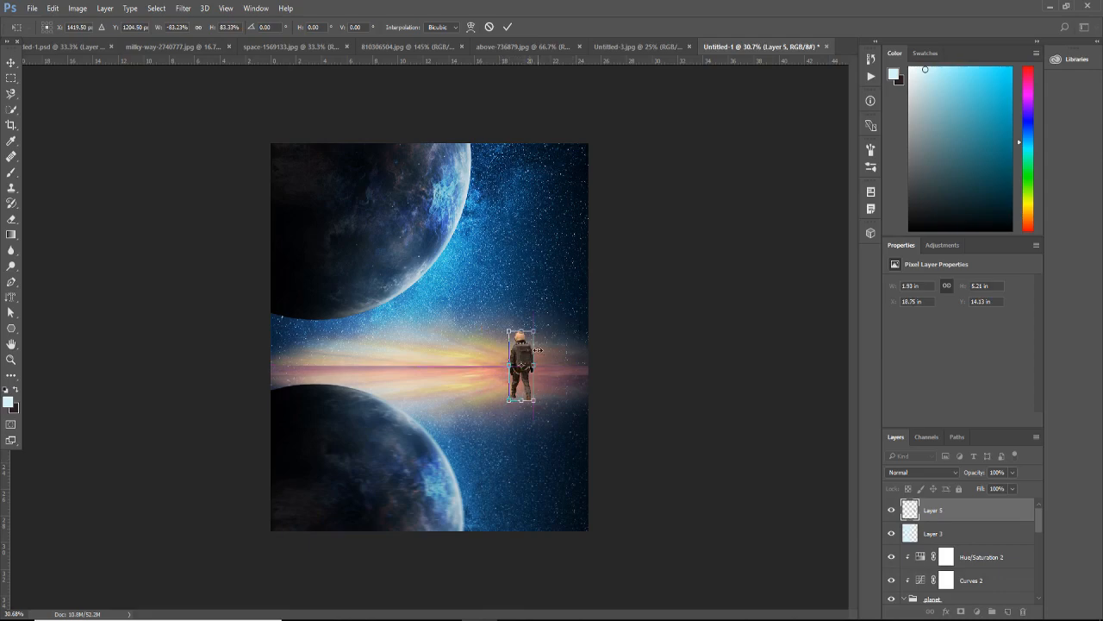
key("Return")
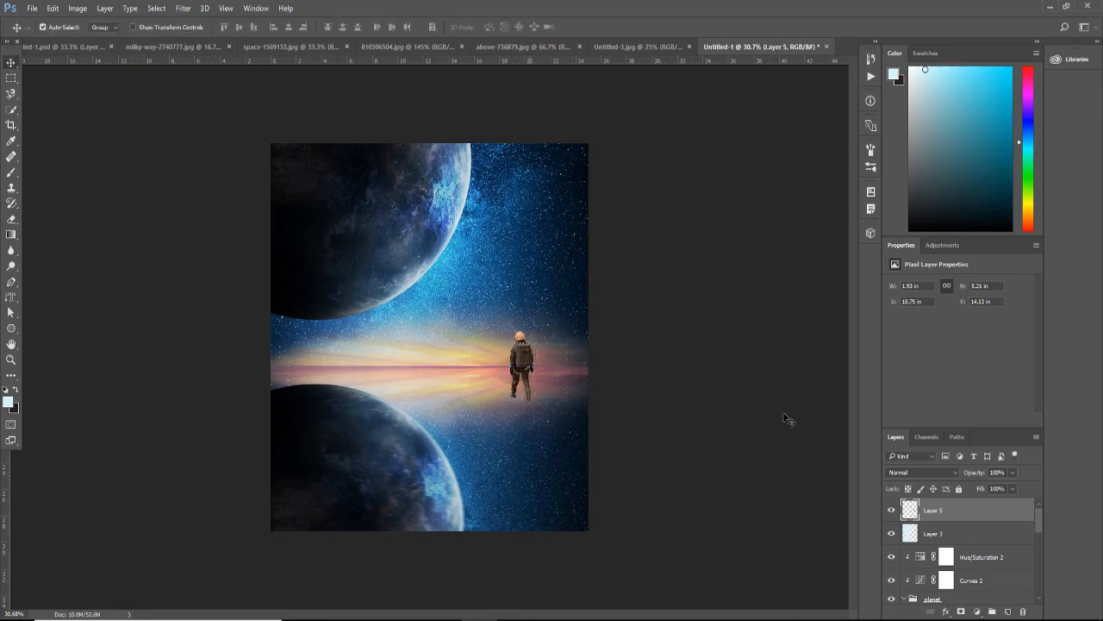
left_click(977, 611)
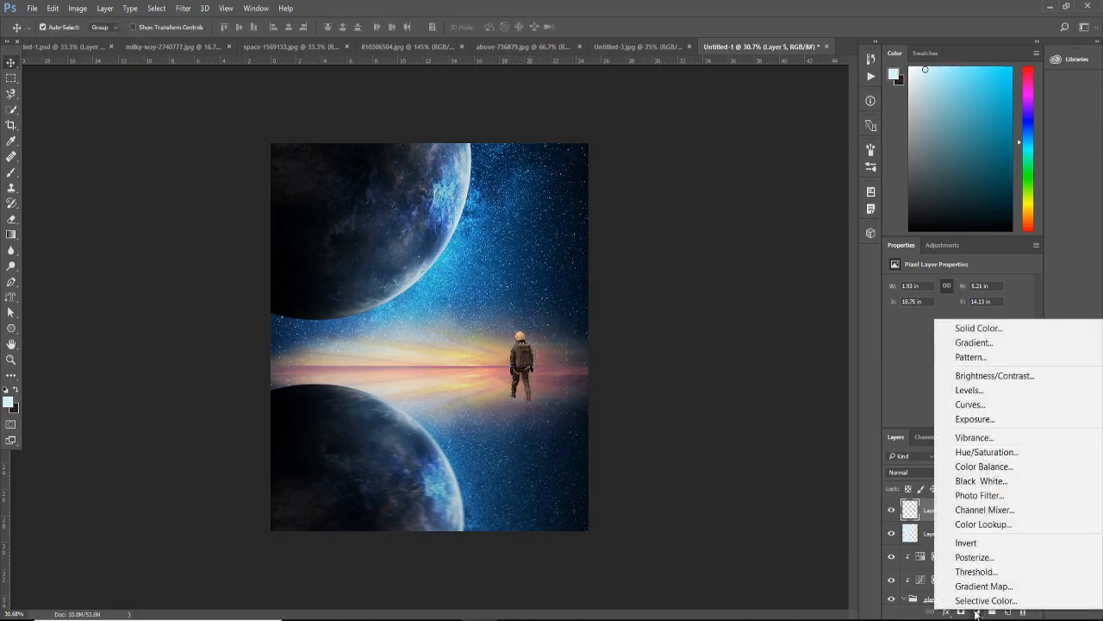
left_click(1101, 264)
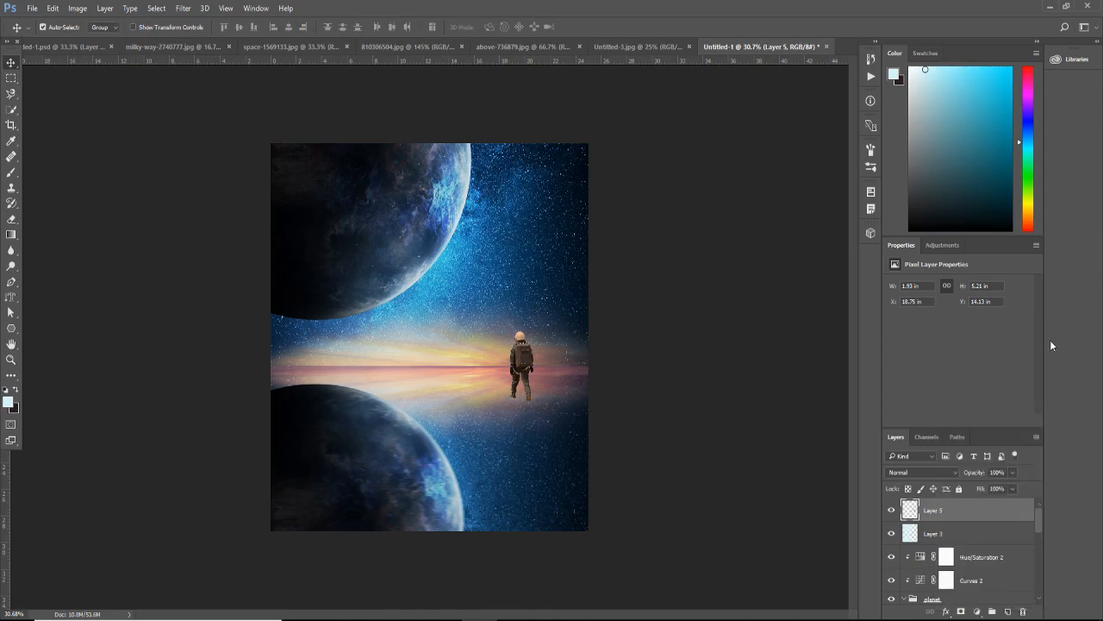
left_click(945, 612)
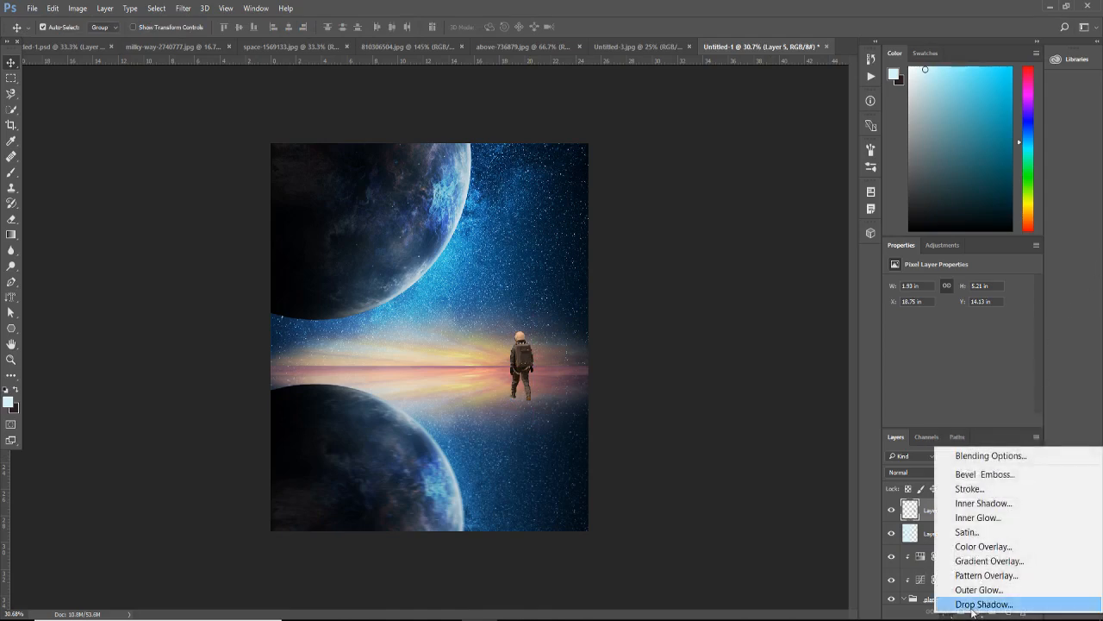
left_click(1079, 368)
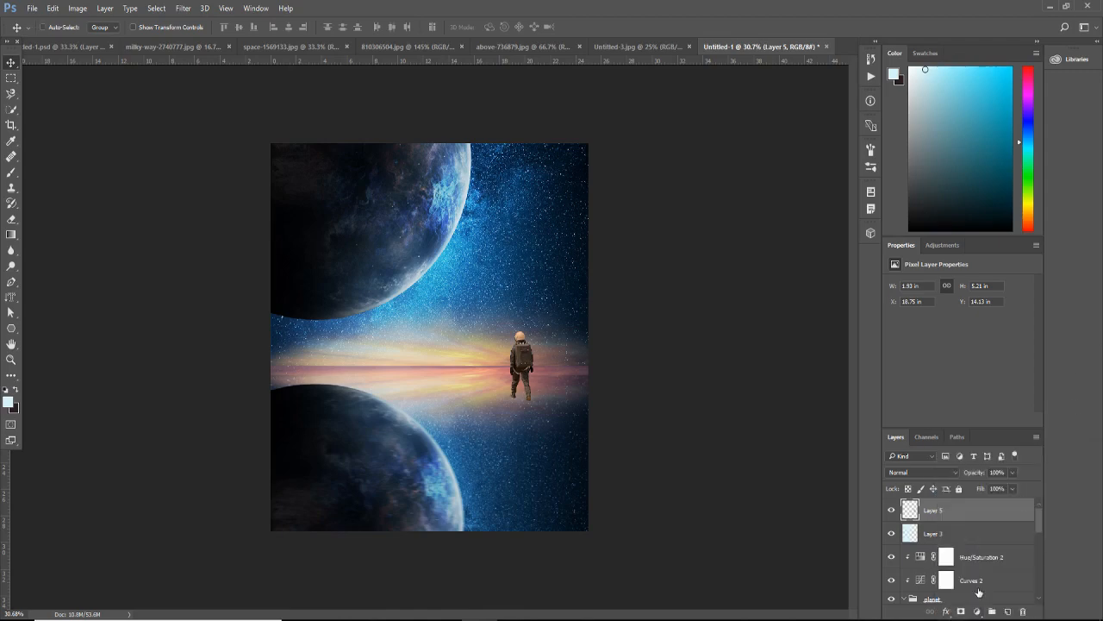
Step: Duplicate the astronaut layer and flip the copy vertically, positioning it directly below the feet as a reflection
key("ctrl+j")
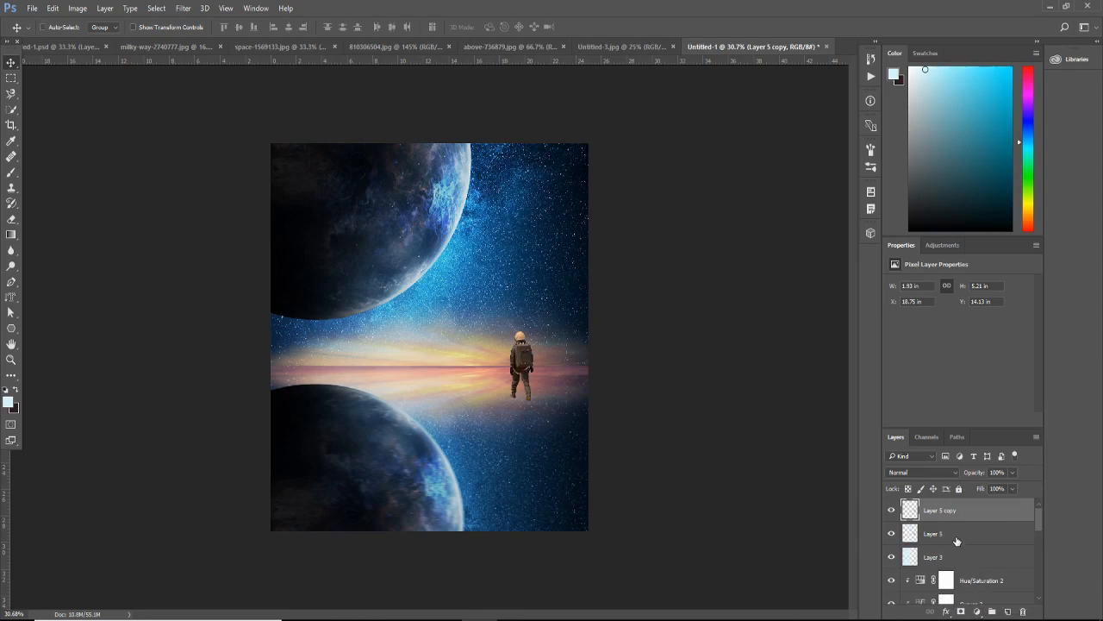
key("ctrl+t")
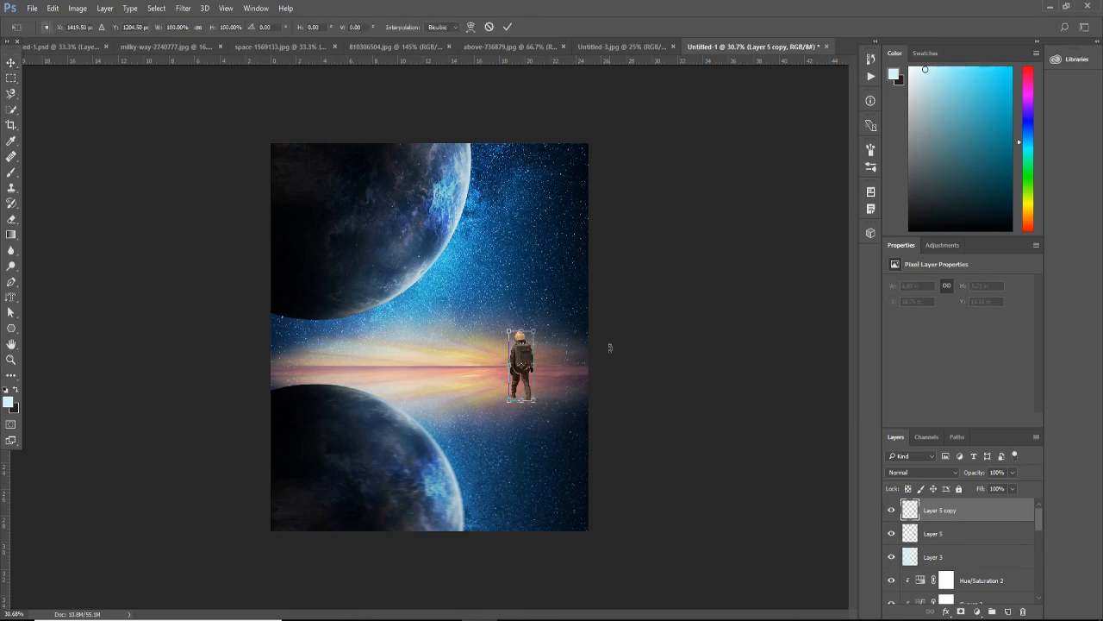
right_click(525, 345)
left_click(565, 557)
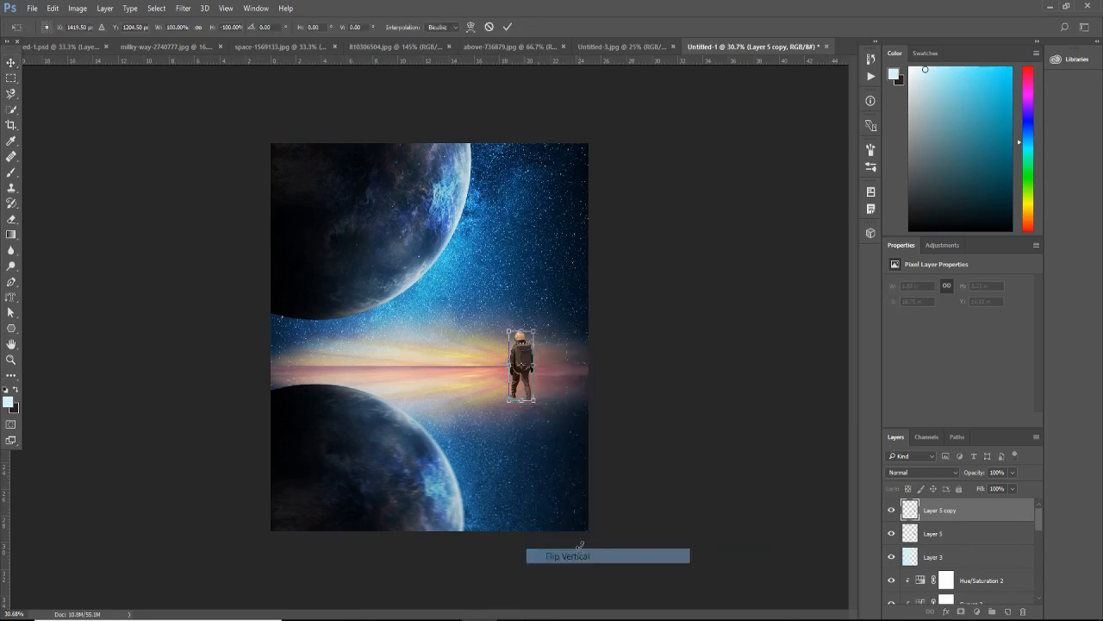
left_click_drag(529, 386, 528, 447)
scroll(527, 447, "up", 2)
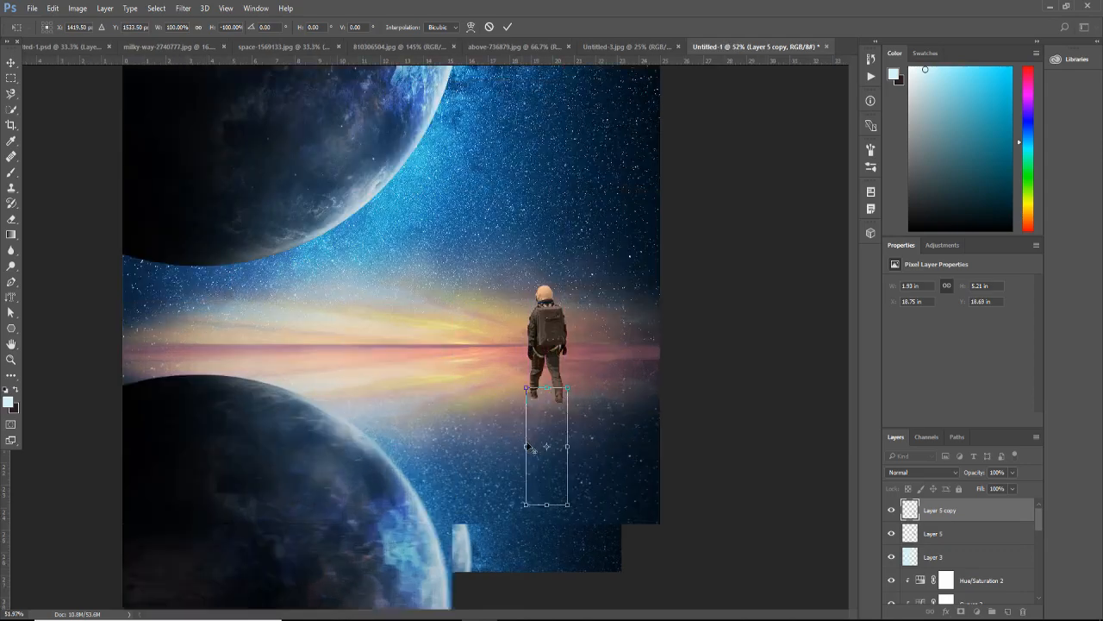
key("alt+space")
key("Escape")
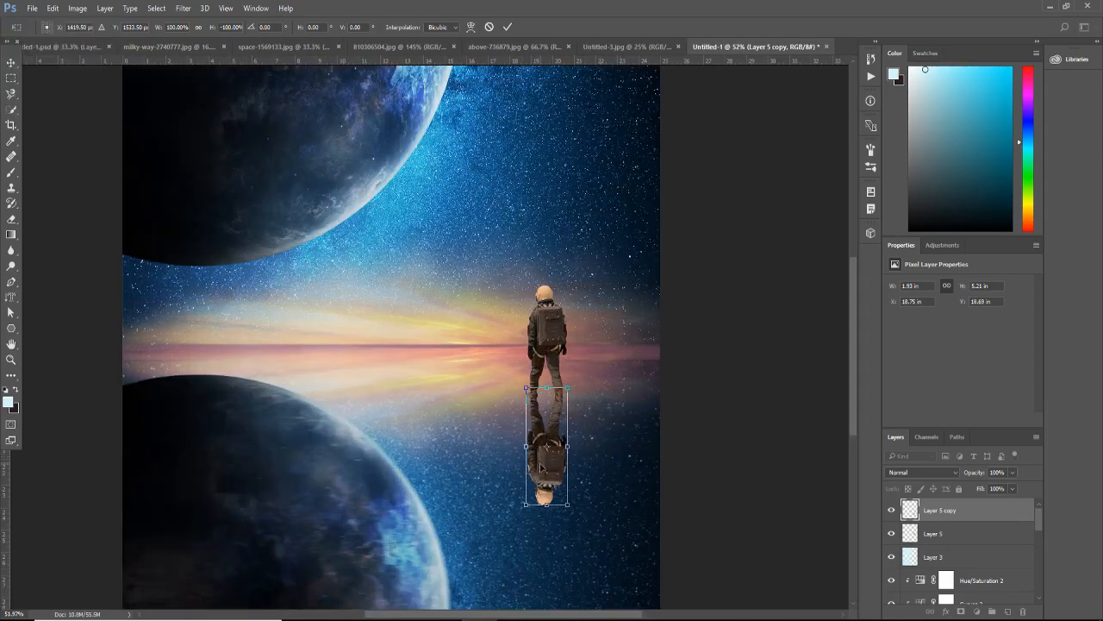
key("Return")
Step: Lower the astronaut reflection's opacity to 37% and stretch it downward to about 5.58 in tall
left_click_drag(1013, 471, 989, 488)
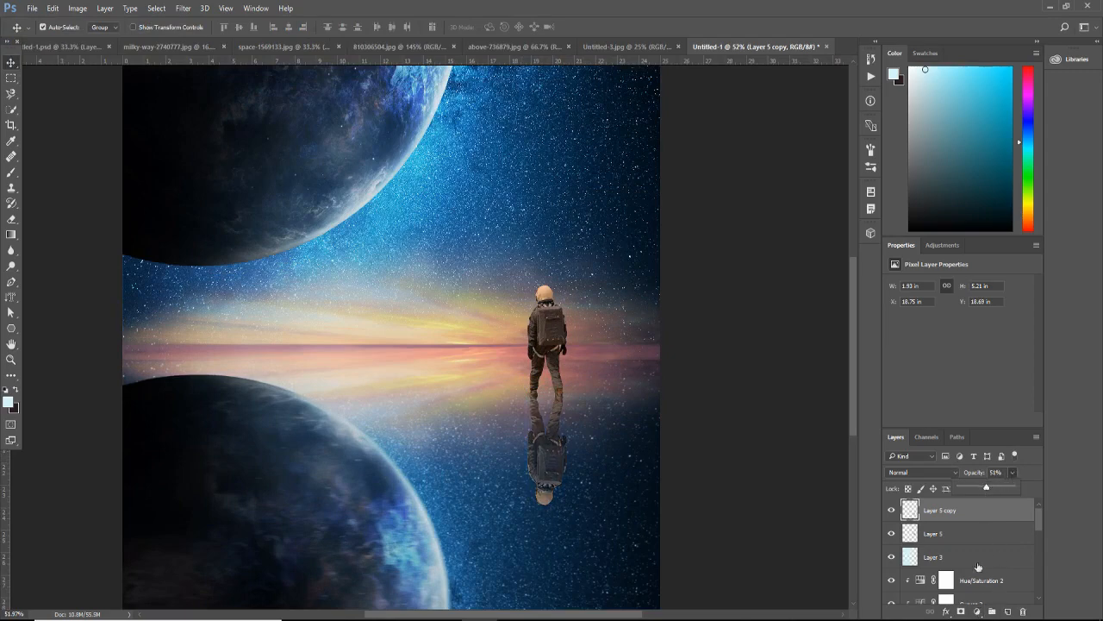
left_click_drag(973, 486, 946, 485)
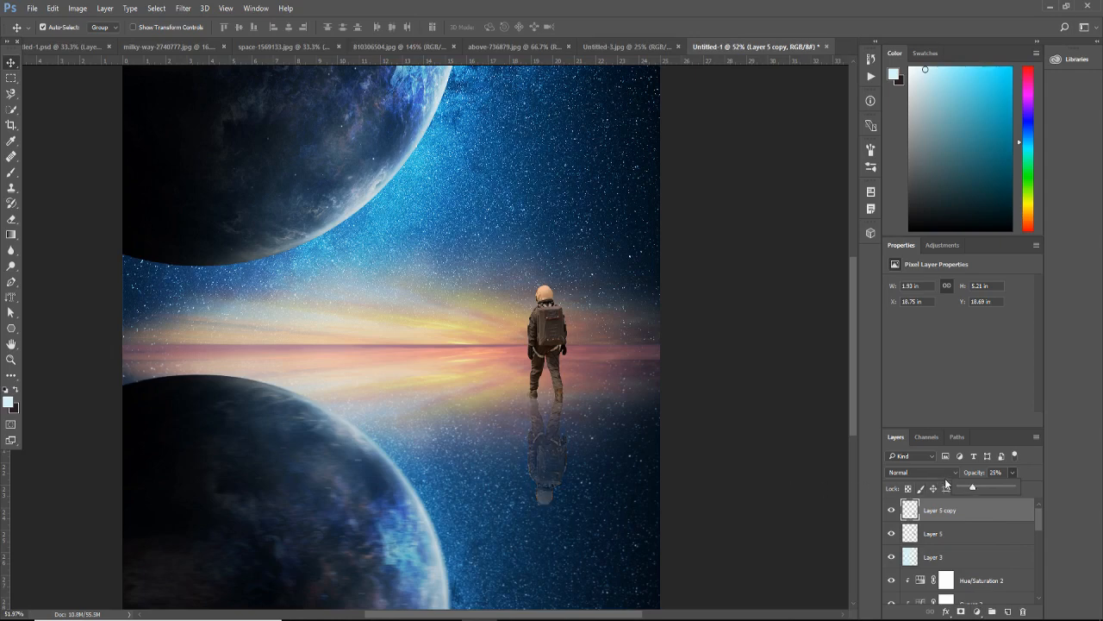
left_click(980, 488)
left_click(969, 378)
key("ctrl+t")
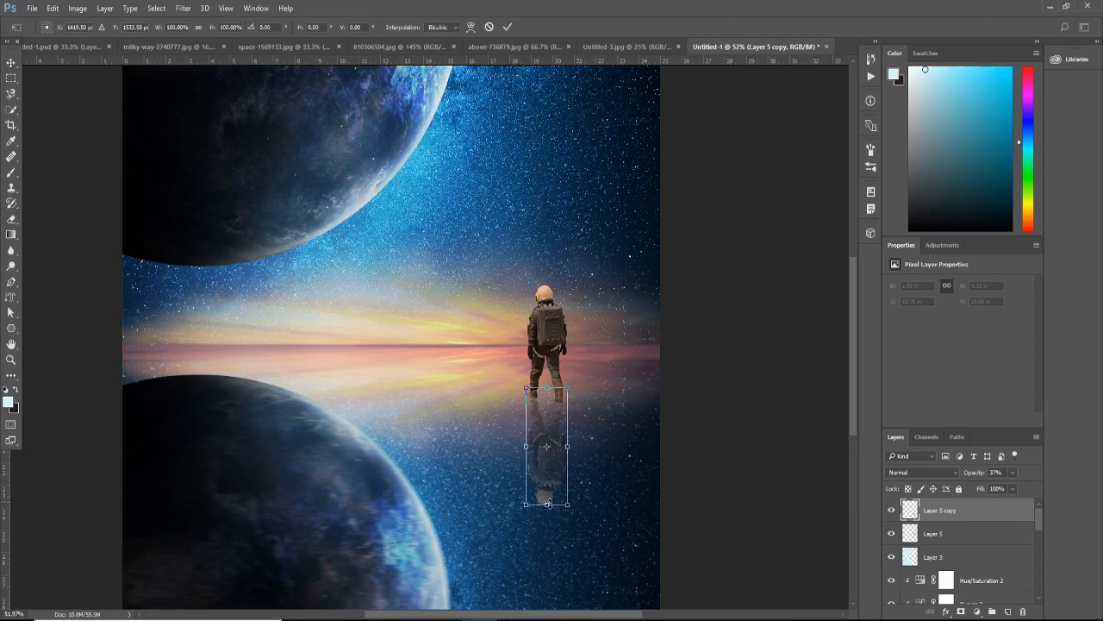
mouse_move(546, 506)
left_mouse_down()
mouse_move(550, 493)
mouse_move(546, 513)
left_mouse_up()
key("Return")
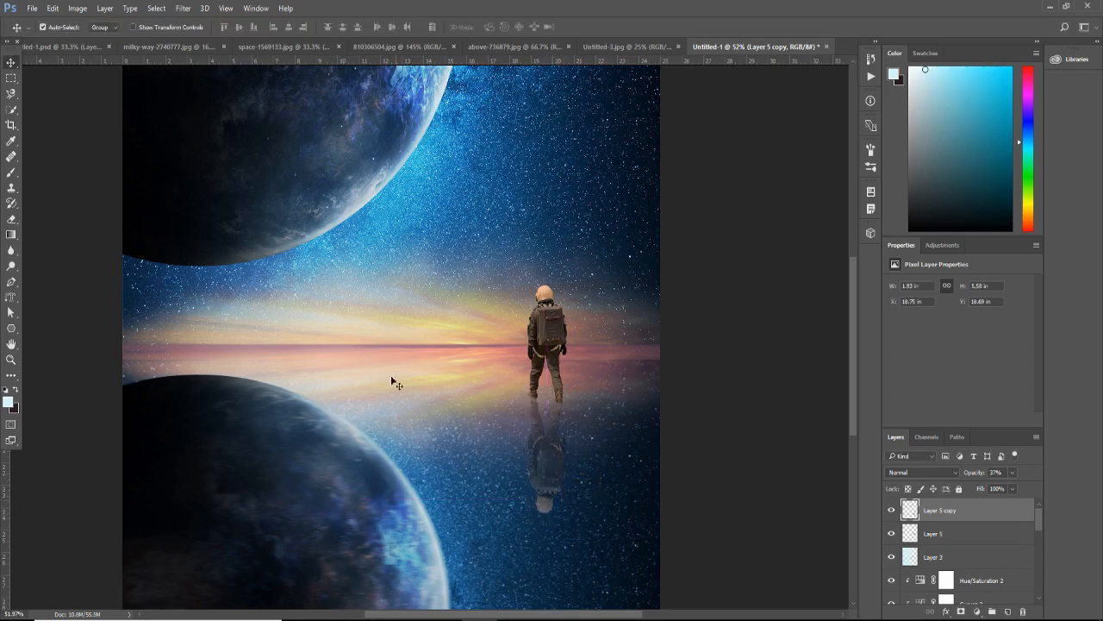
Step: Distort the astronaut reflection so it slants down and to the right, about 2.32 in wide and 4.01 in tall
left_click(53, 8)
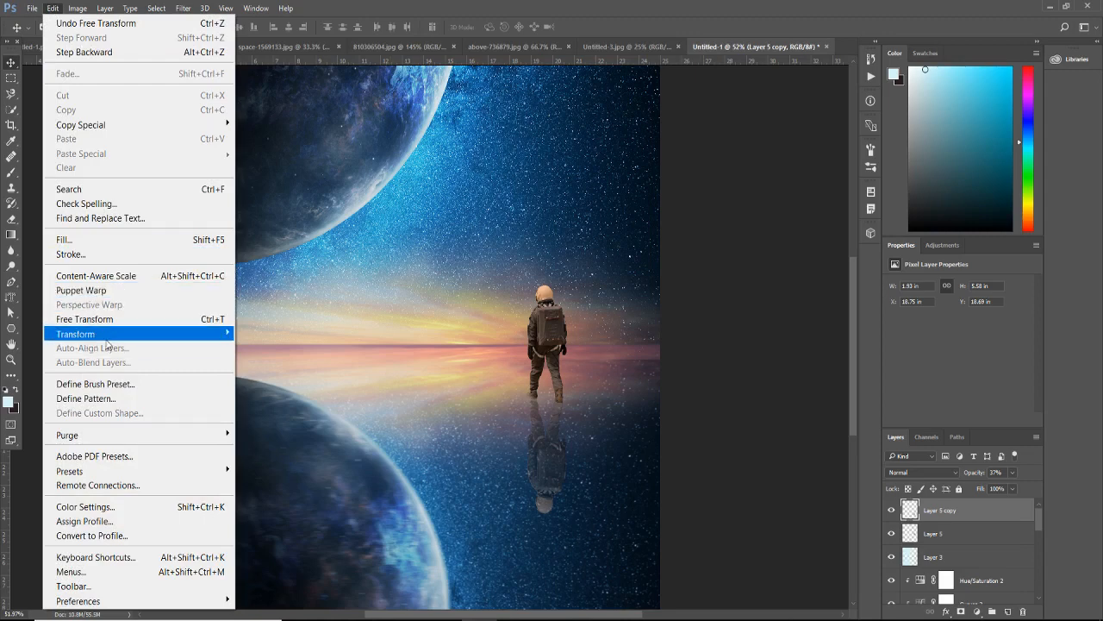
mouse_move(110, 343)
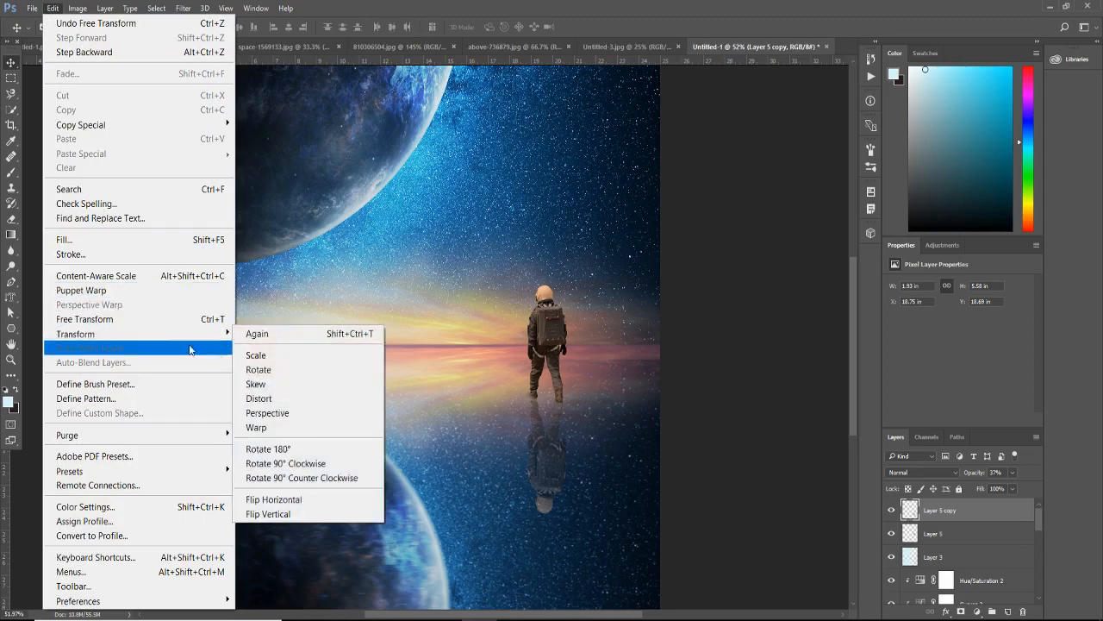
left_click(300, 399)
left_click_drag(565, 518, 599, 513)
left_click_drag(530, 516, 598, 505)
left_click_drag(569, 392, 561, 402)
left_click_drag(552, 513, 611, 483)
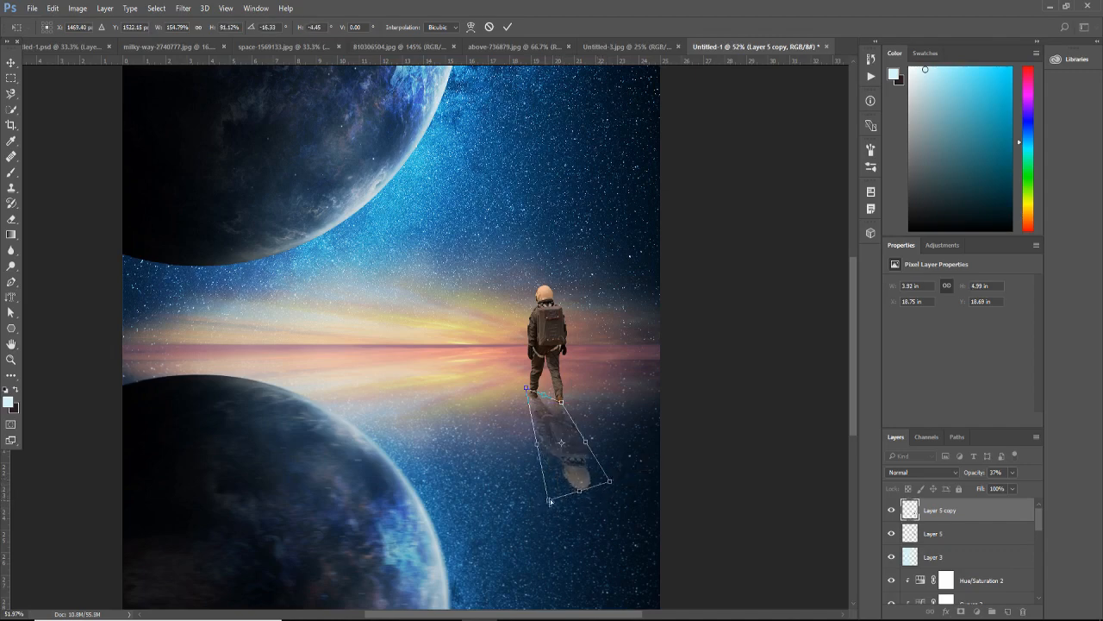
left_click_drag(550, 500, 583, 489)
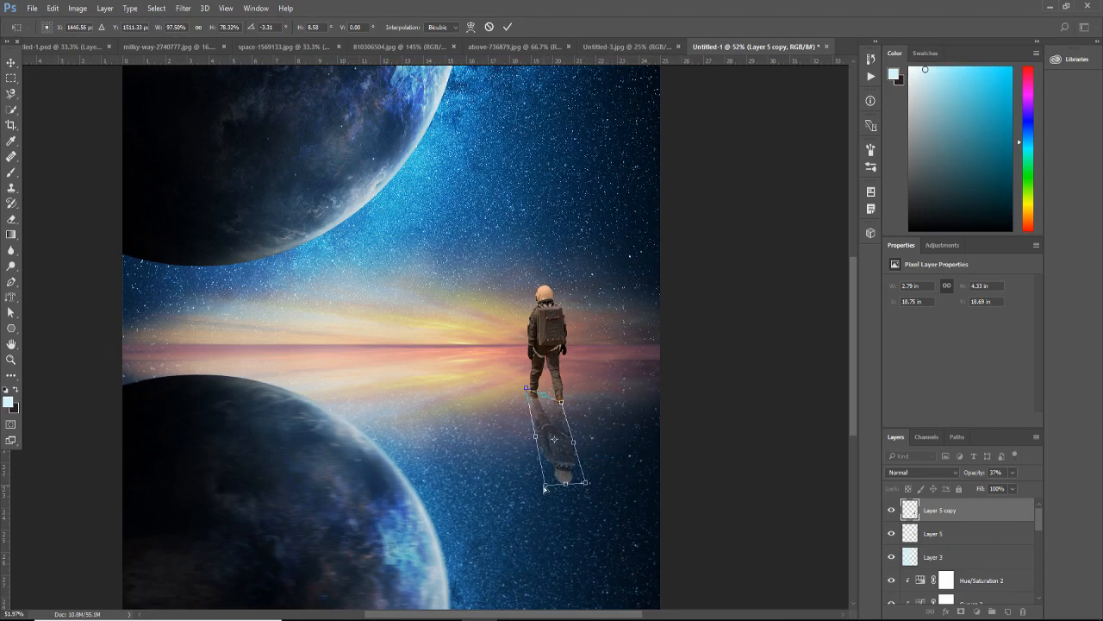
left_click_drag(544, 487, 547, 482)
key("Return")
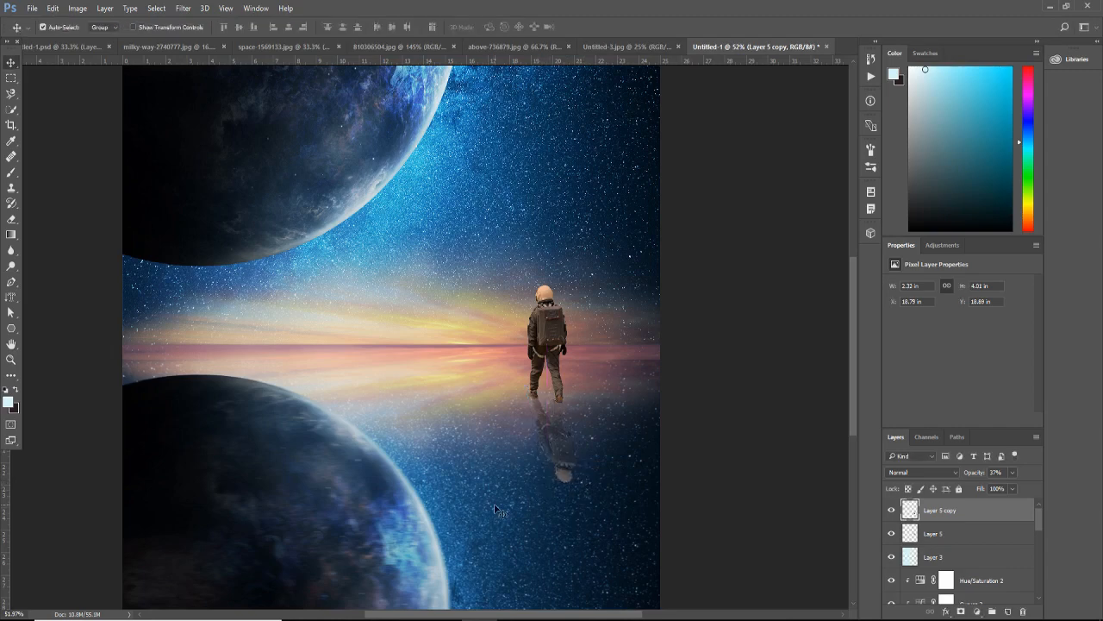
Step: Nudge the slanted reflection slightly right and down to line up with the astronaut's boots, at about X 18.88 in, Y 18.92 in
scroll(629, 427, "up", 6)
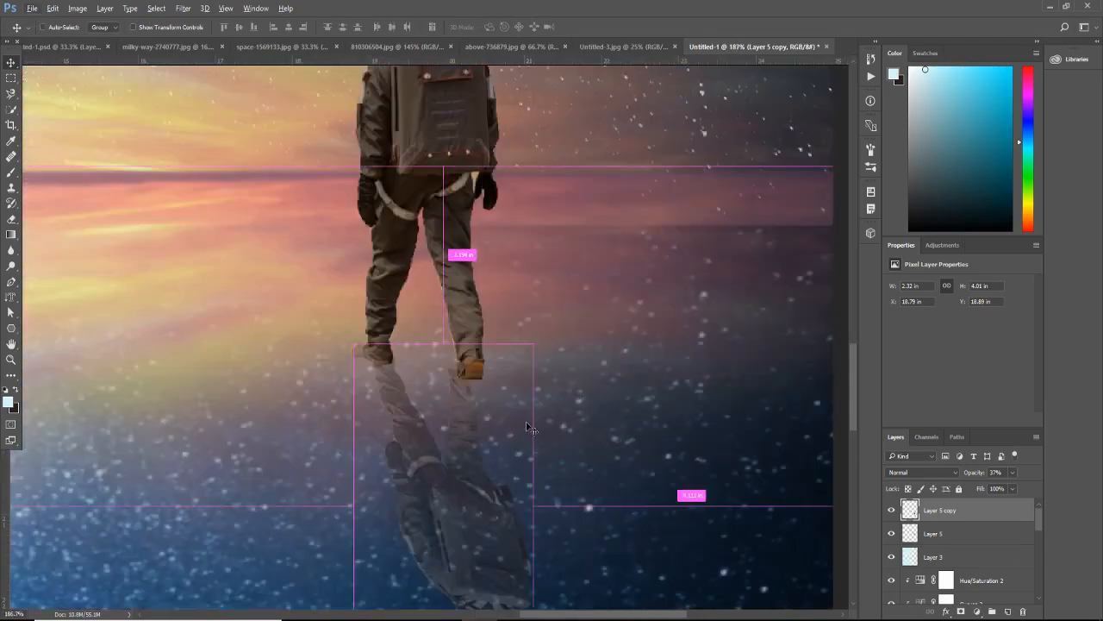
key("ctrl+t")
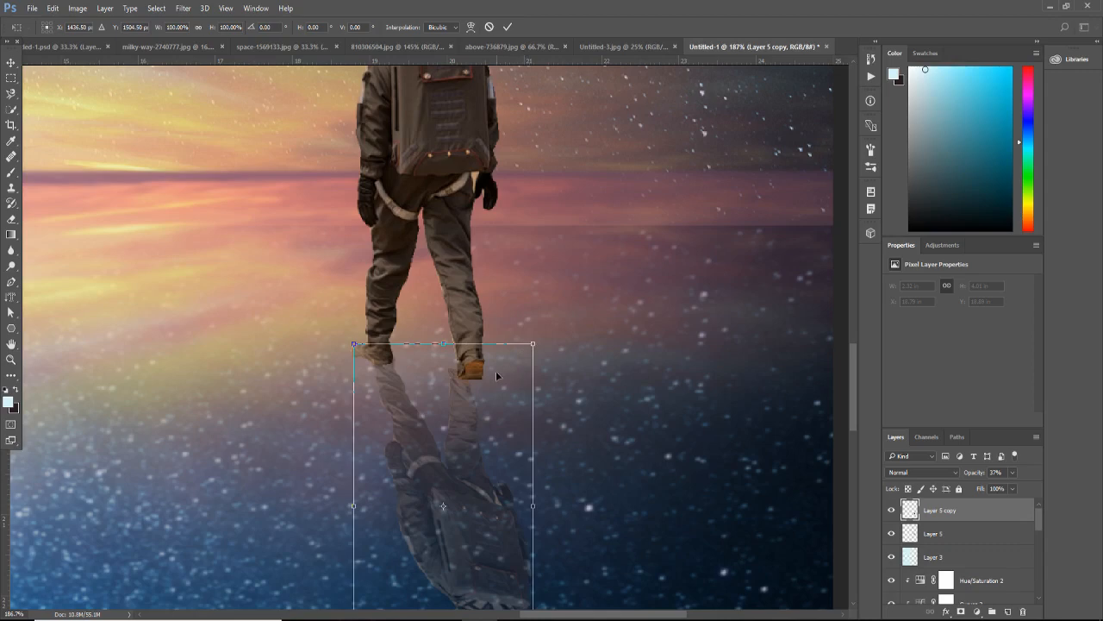
left_click_drag(463, 426, 469, 430)
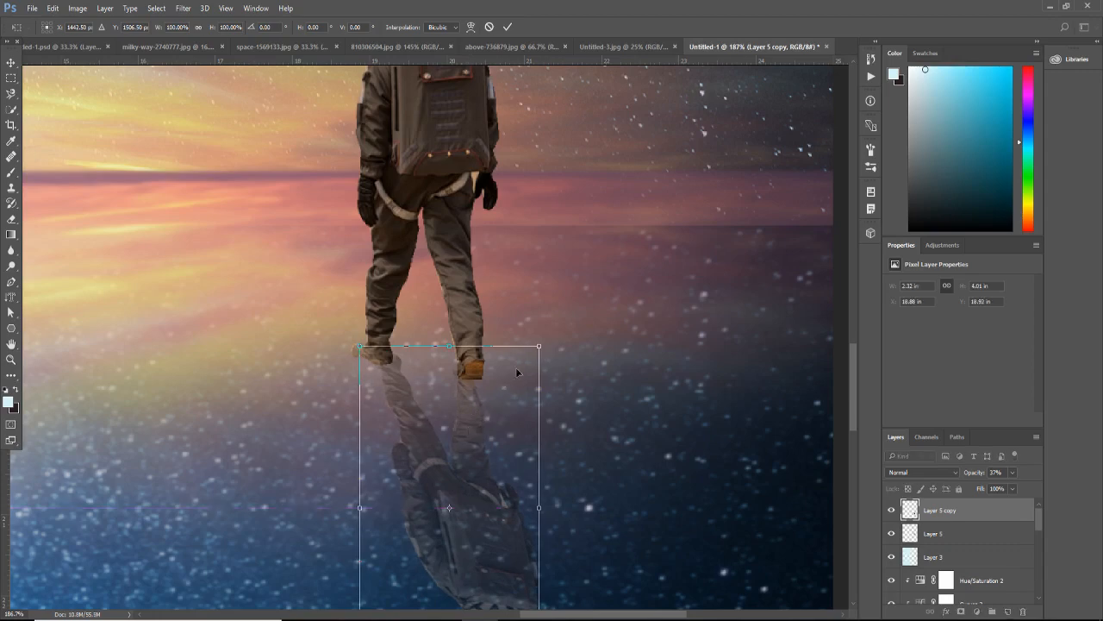
key("Return")
scroll(500, 364, "down", 1)
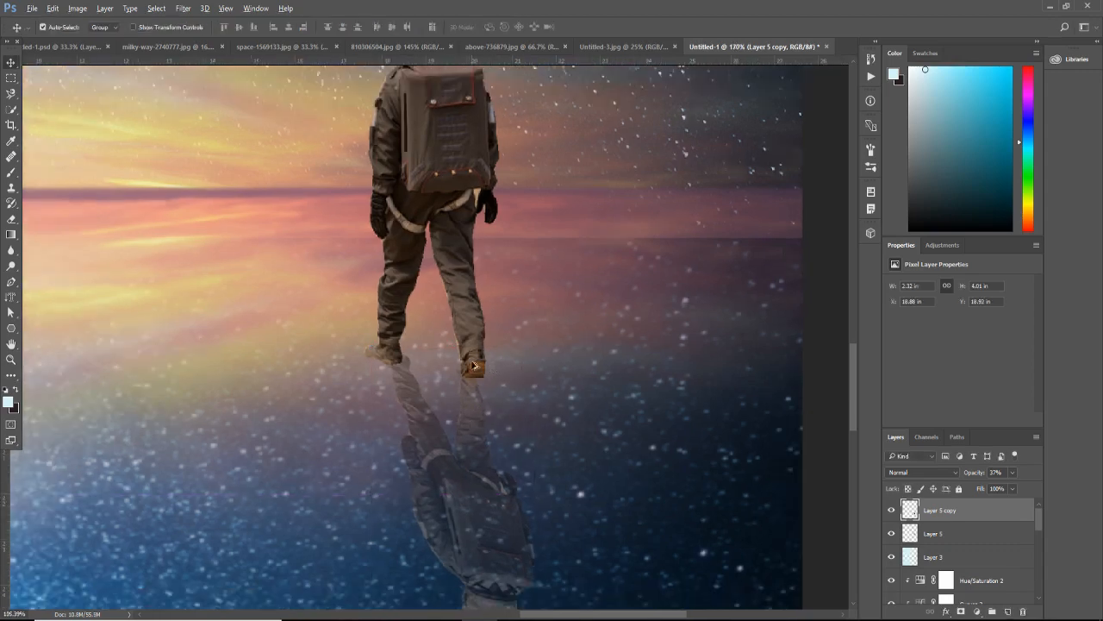
scroll(473, 366, "down", 5)
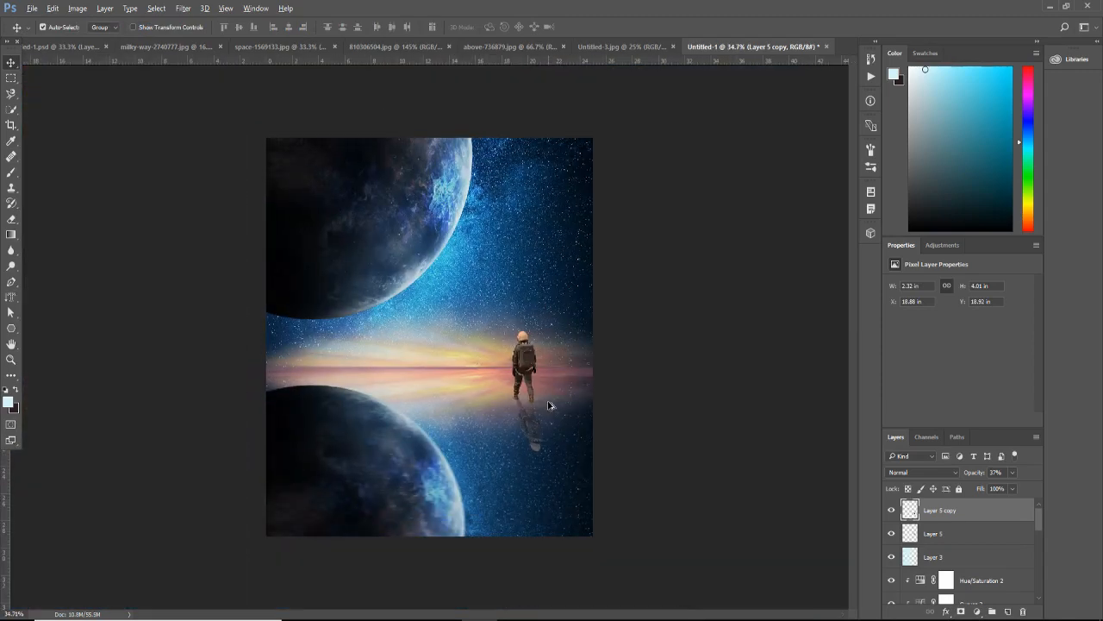
scroll(552, 419, "up", 1)
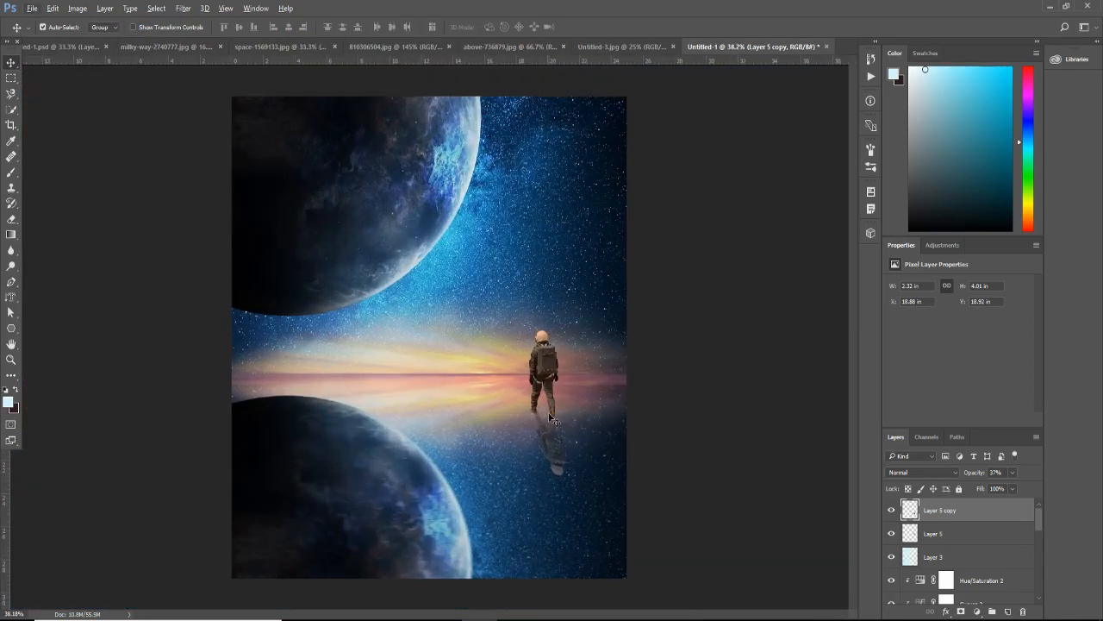
Step: Add a Hue/Saturation adjustment clipped to the reflection layer, with saturation -35 and lightness about -16
left_click(978, 613)
left_click(976, 451)
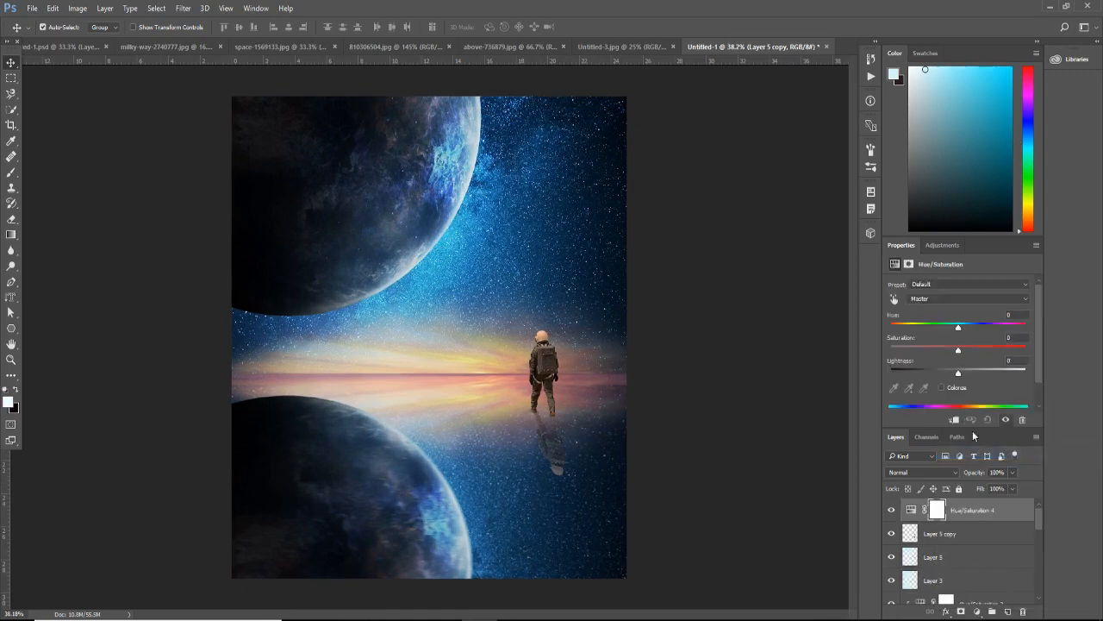
left_click(954, 420)
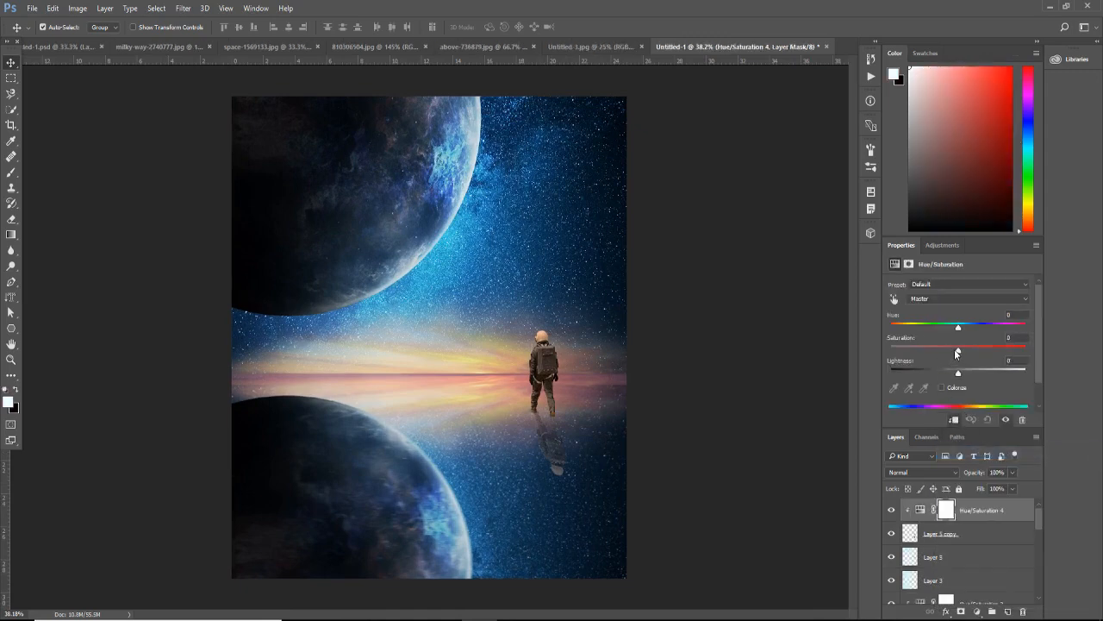
left_click_drag(951, 353, 936, 348)
left_click(977, 516)
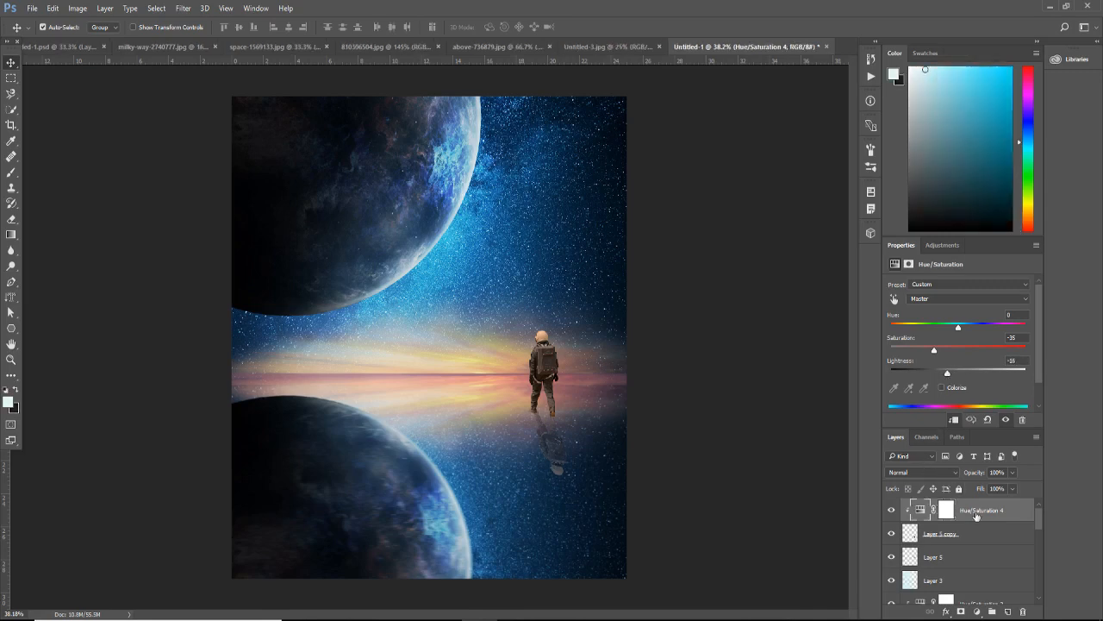
Step: Apply a Gaussian Blur with a 1.5-pixel radius to the astronaut reflection layer, Layer 5 copy
left_click(184, 9)
left_click(961, 540)
left_click(965, 543)
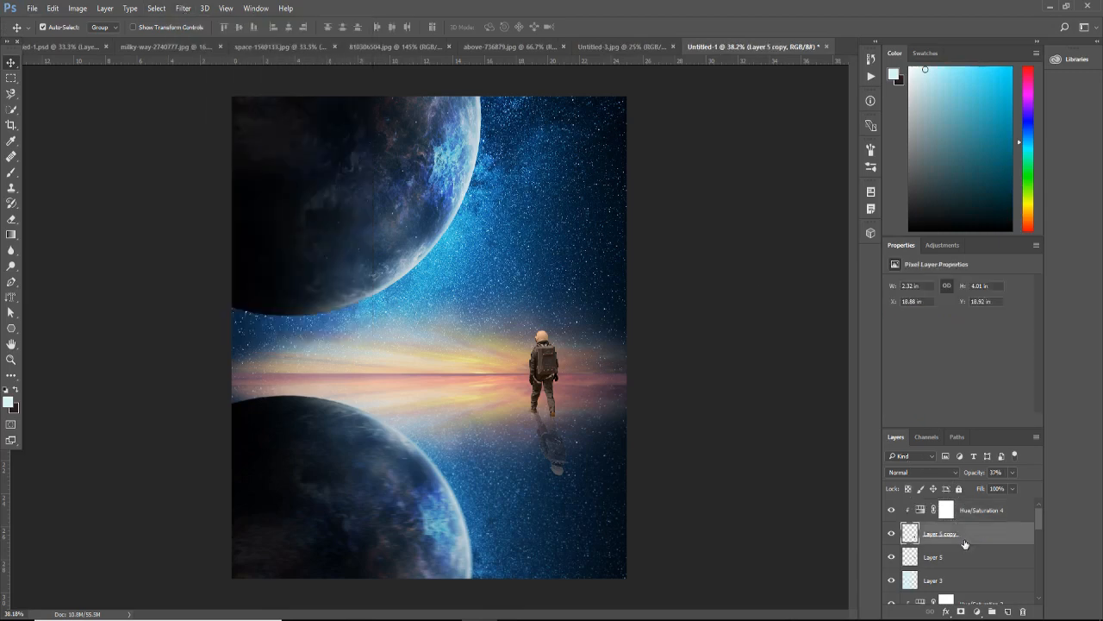
left_click(185, 10)
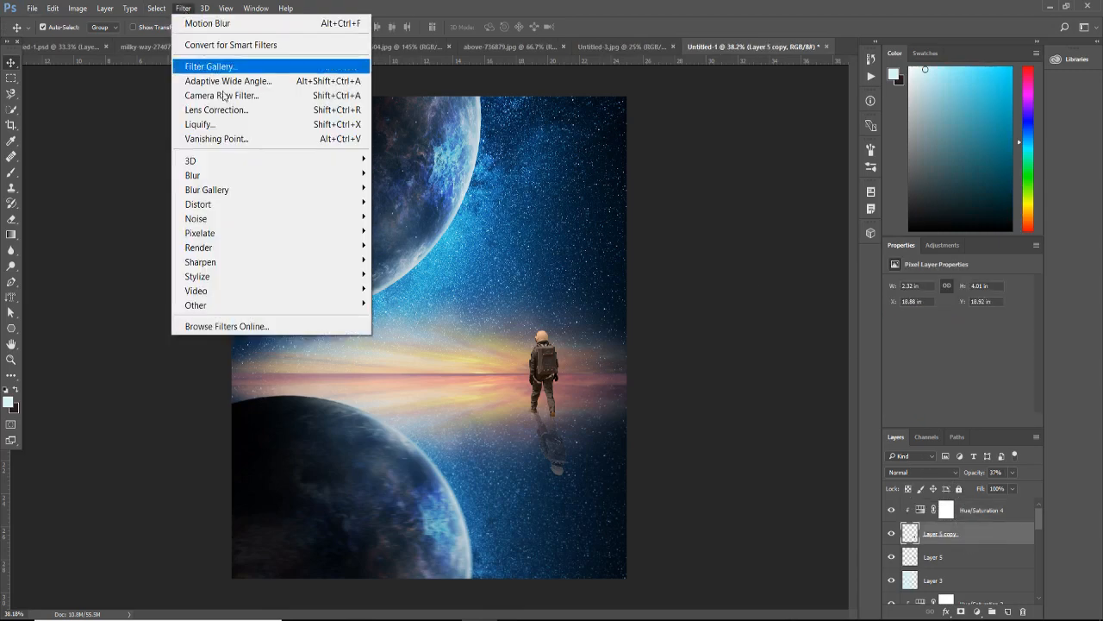
mouse_move(290, 175)
left_click(407, 230)
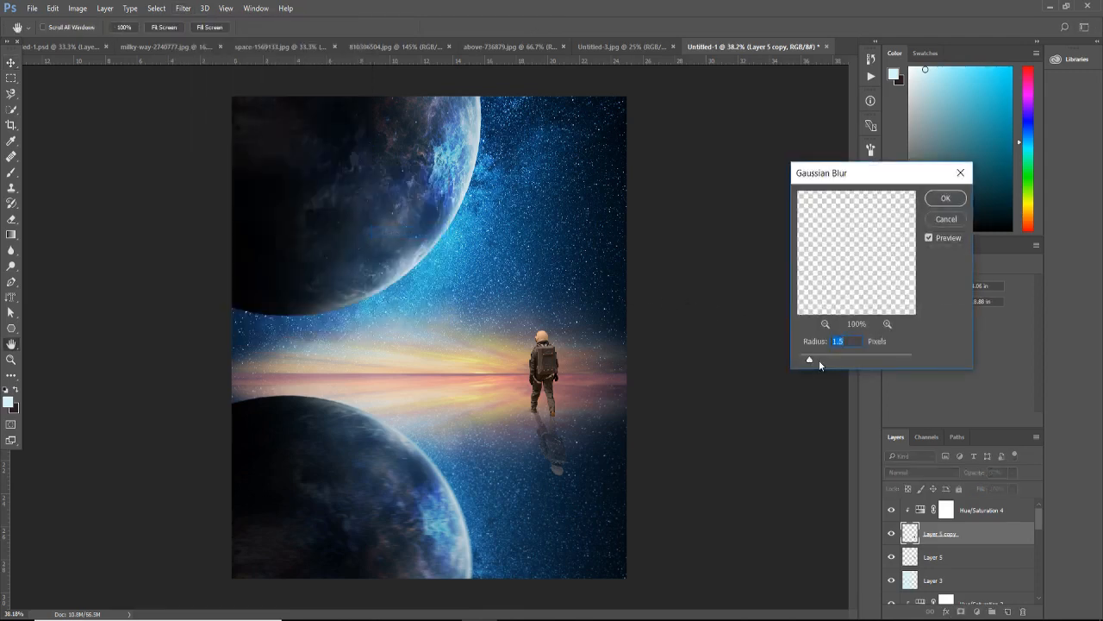
left_click(946, 199)
Step: Apply a Motion Blur to the astronaut reflection with angle 0° and a distance of about 19 pixels
left_click(183, 8)
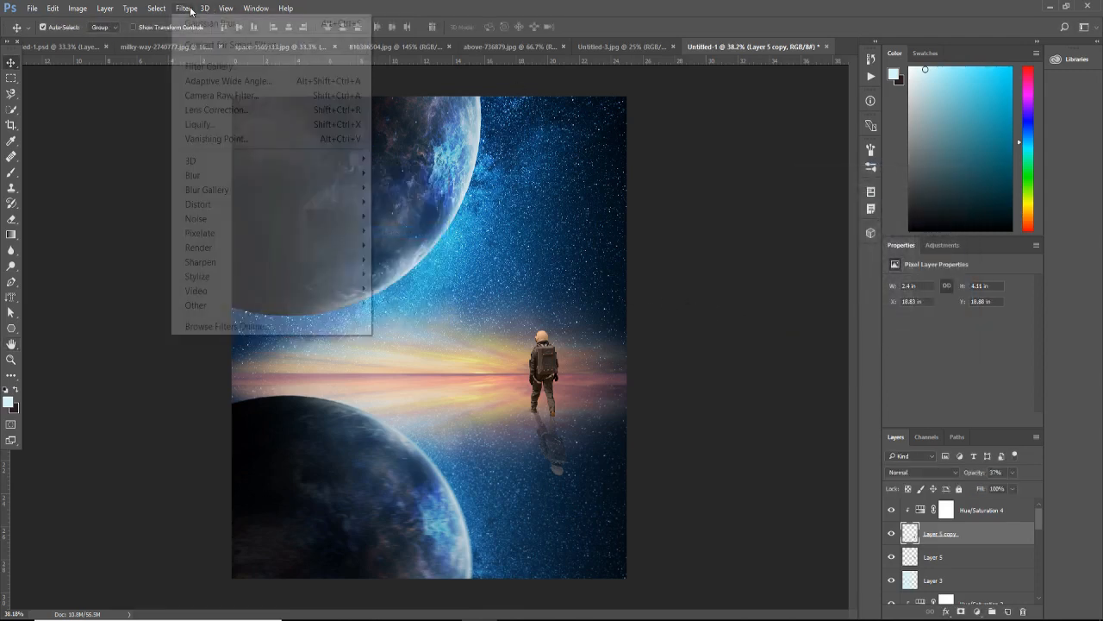
mouse_move(230, 181)
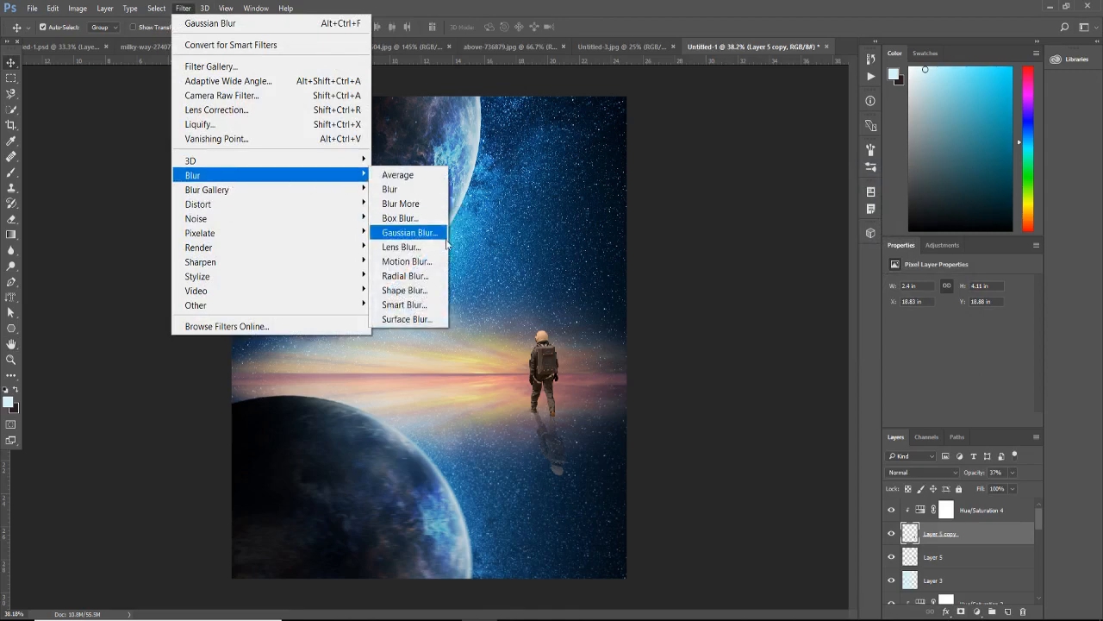
left_click(422, 261)
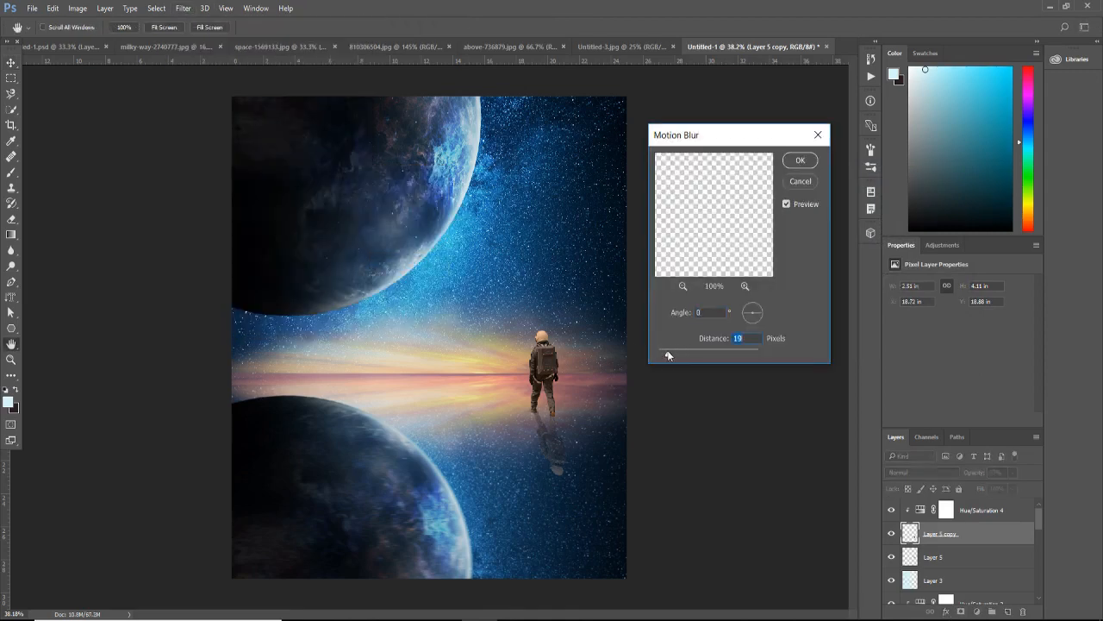
key("Return")
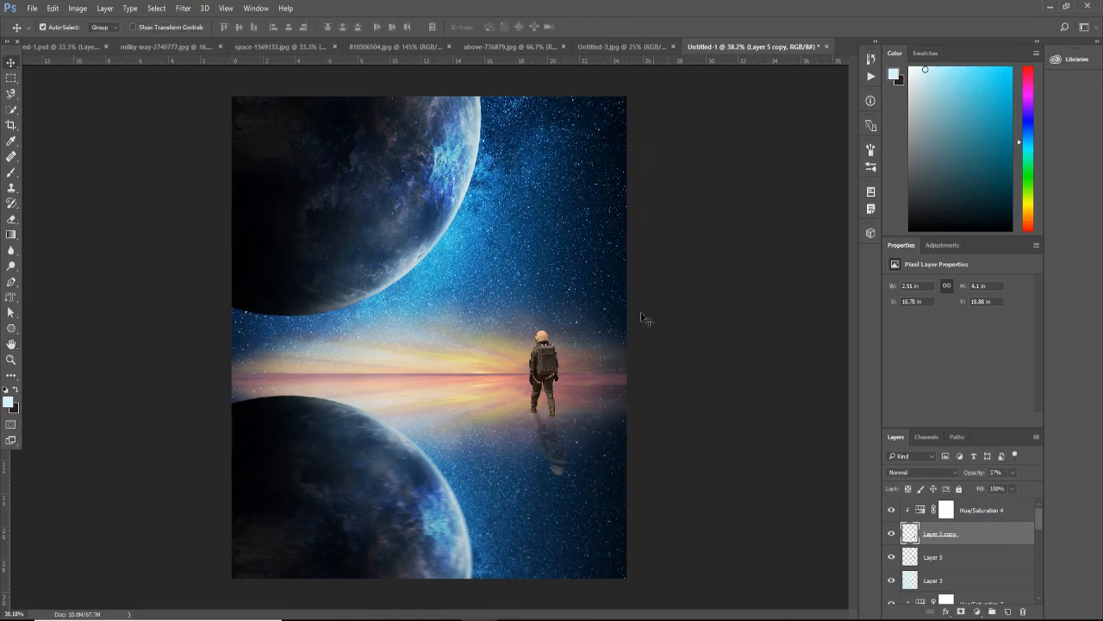
Step: Add a new empty layer directly above the astronaut layer, Layer 5, and clip it to the astronaut
left_click(981, 555)
left_click(1003, 609)
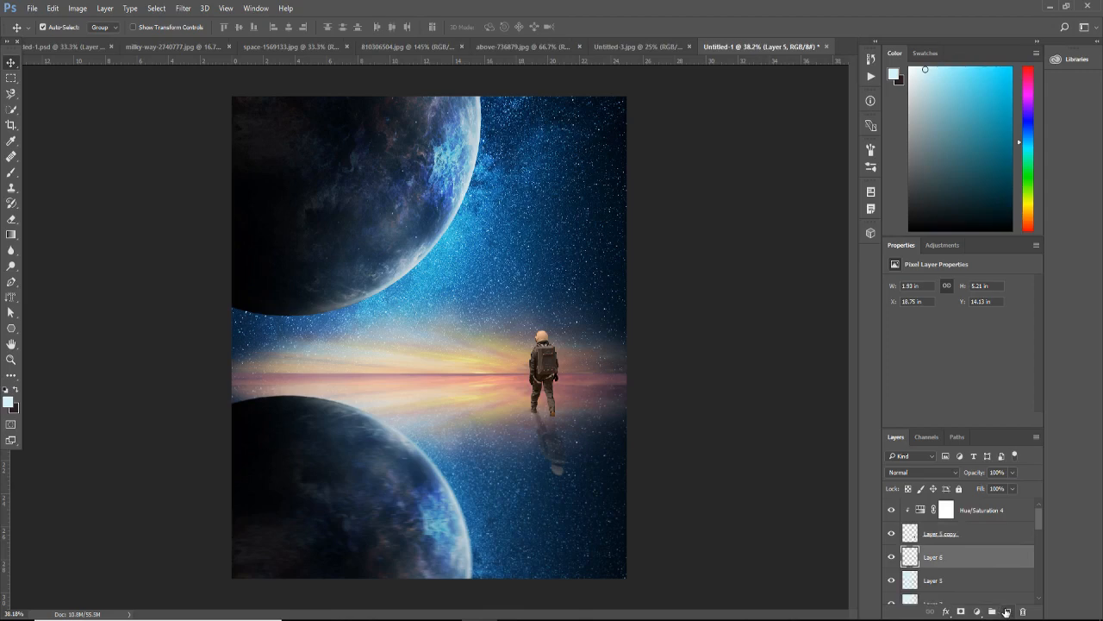
right_click(940, 560)
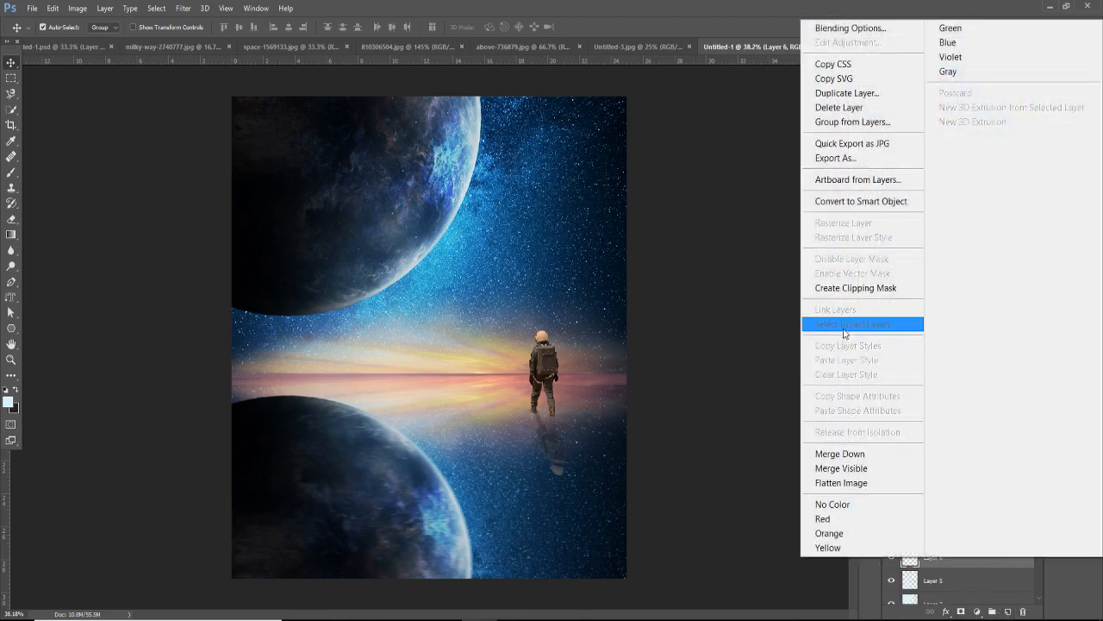
left_click(852, 291)
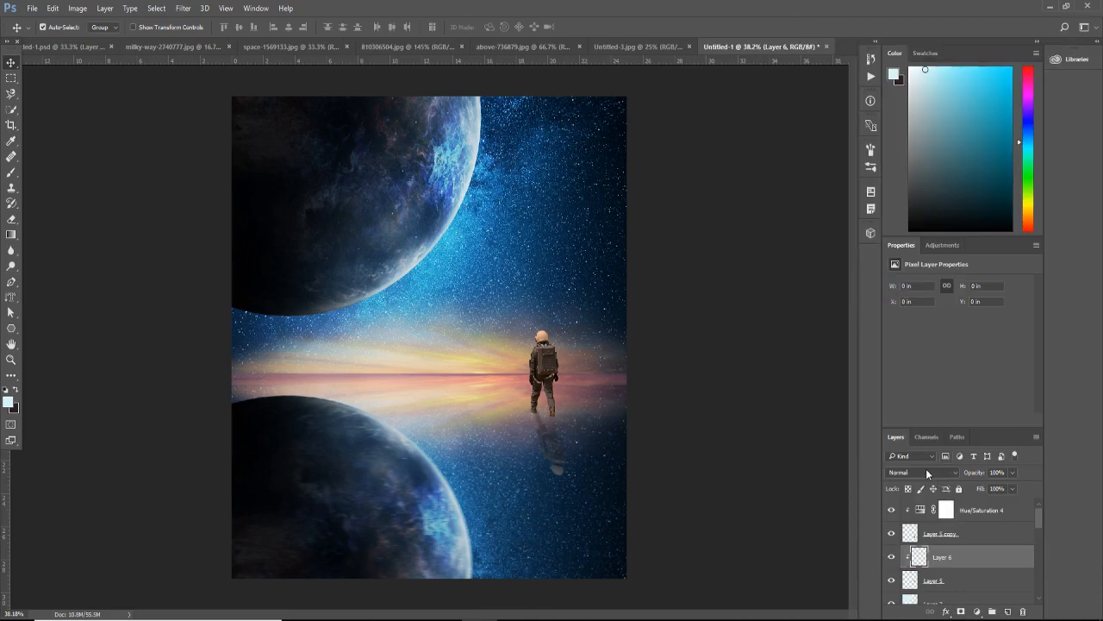
Step: Fill the clipped layer with 50% Gray and set its blend mode to Overlay
key("shift+F5")
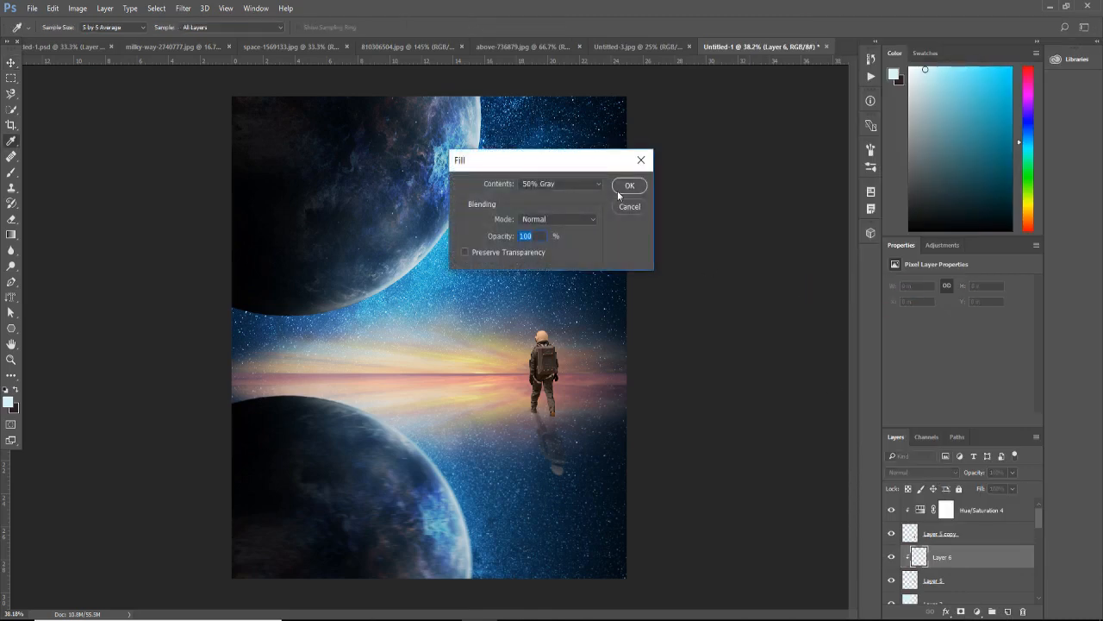
left_click(619, 188)
left_click(930, 471)
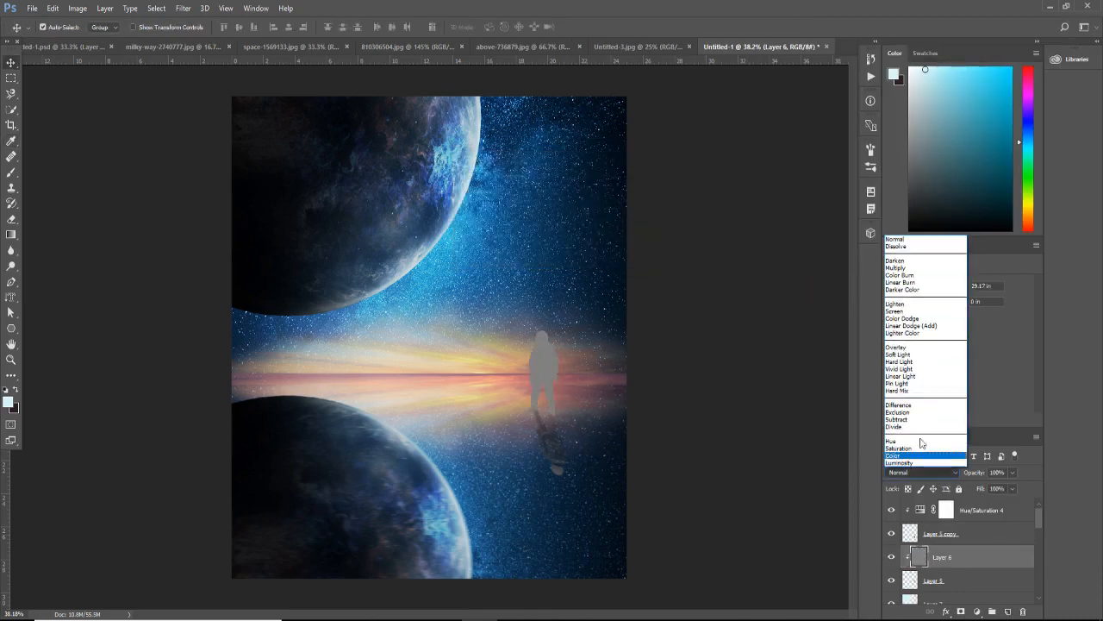
left_click(898, 347)
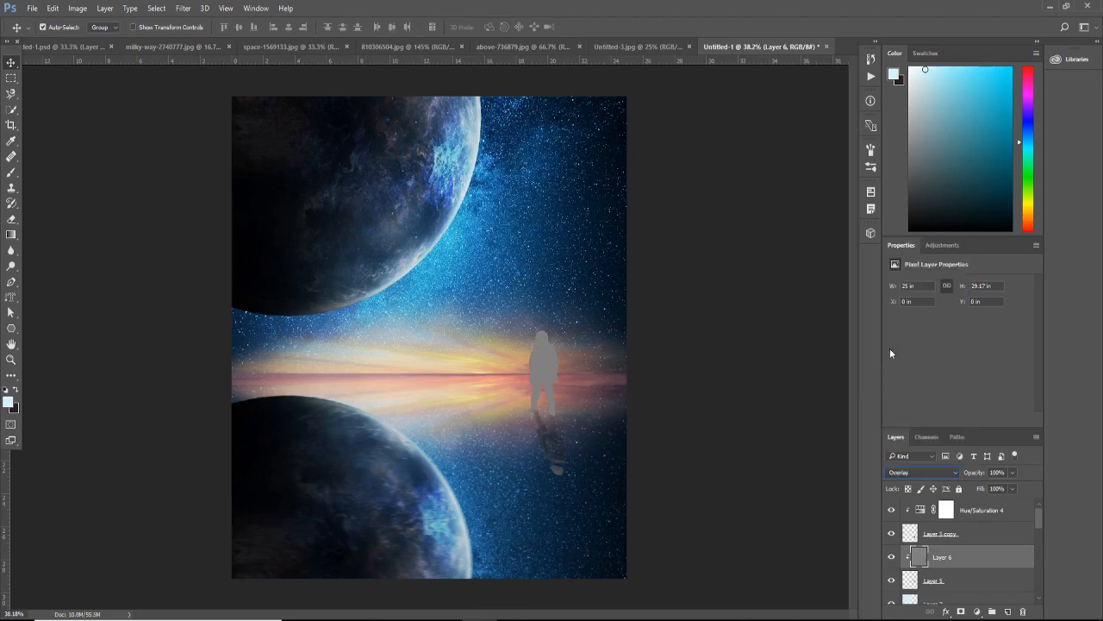
Step: Burn the astronaut's backpack and legs on the gray Overlay layer with a 90 px brush, range Midtones, at 19% exposure
left_click(562, 366)
scroll(562, 366, "up", 5)
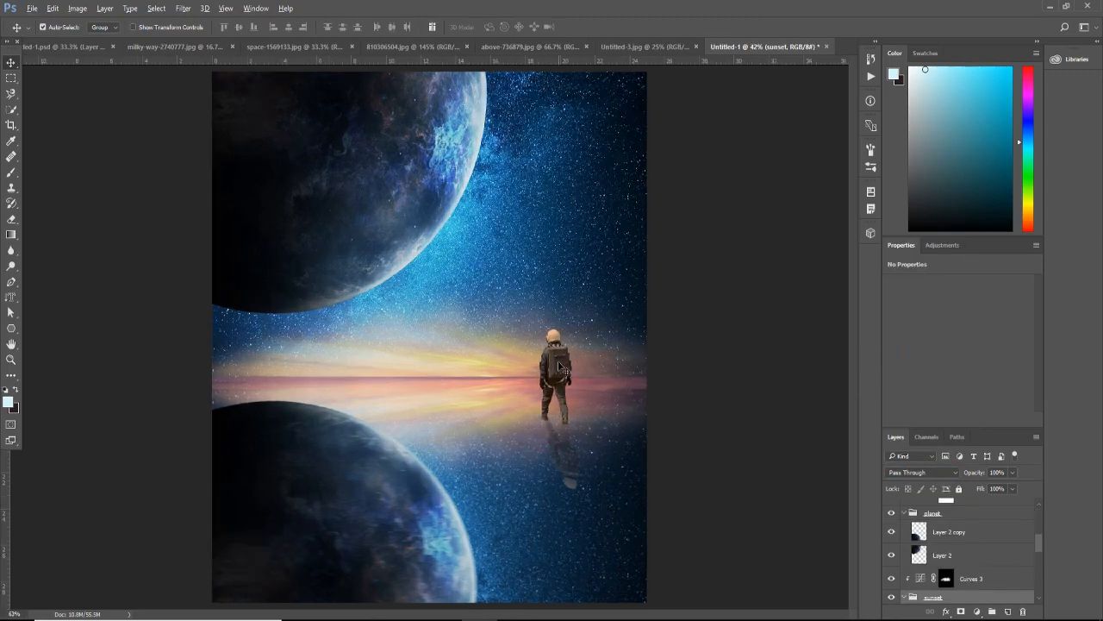
scroll(628, 371, "up", 7)
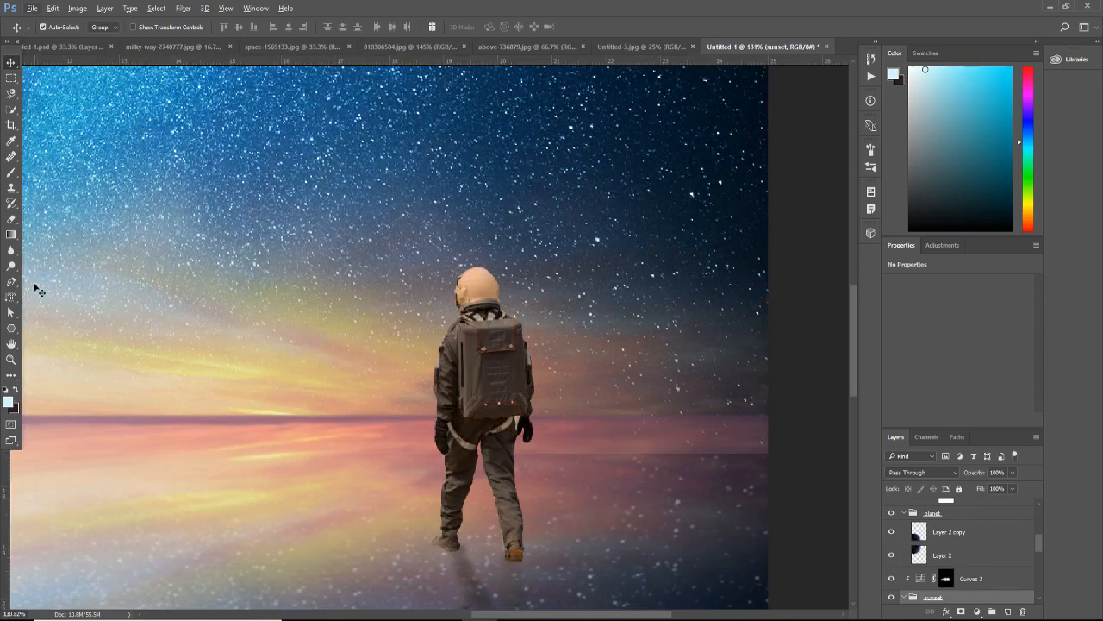
left_click(10, 266)
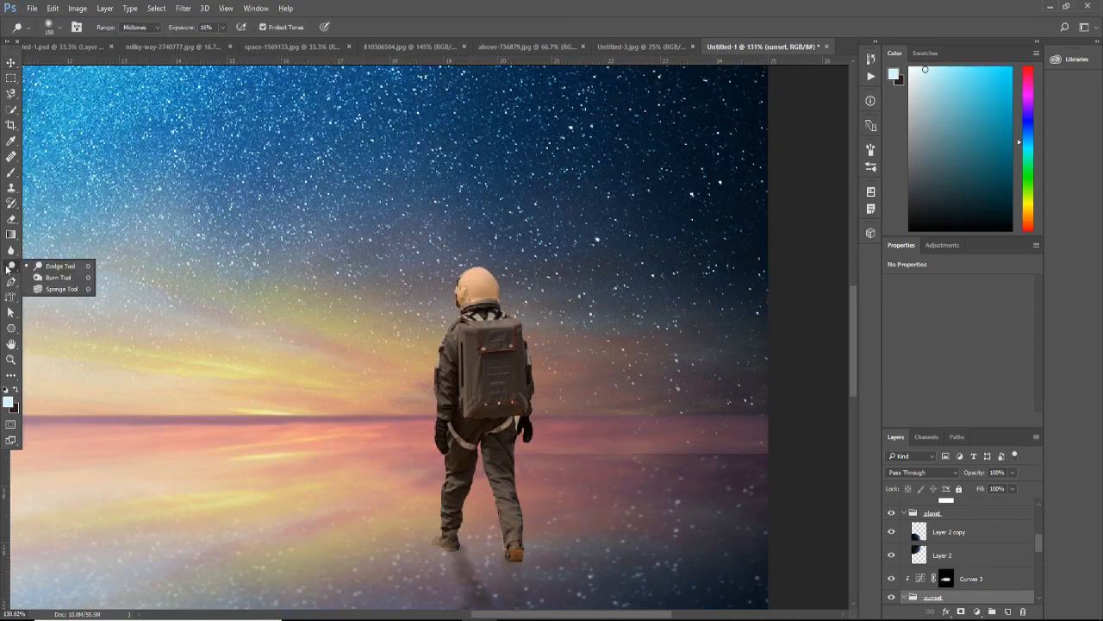
left_click(53, 277)
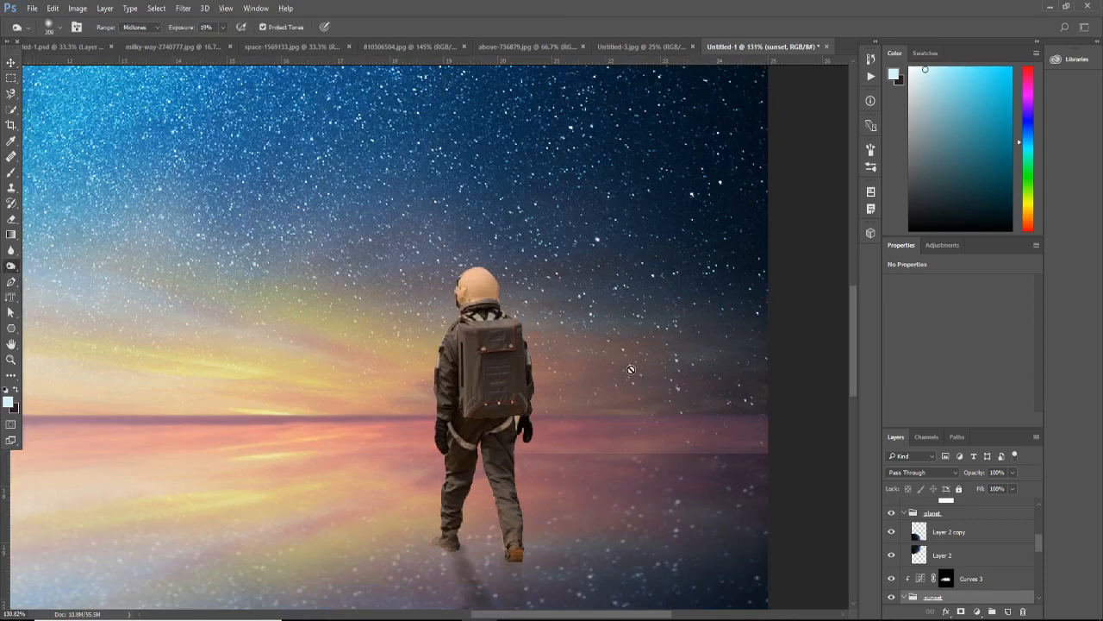
scroll(970, 582, "down", 3)
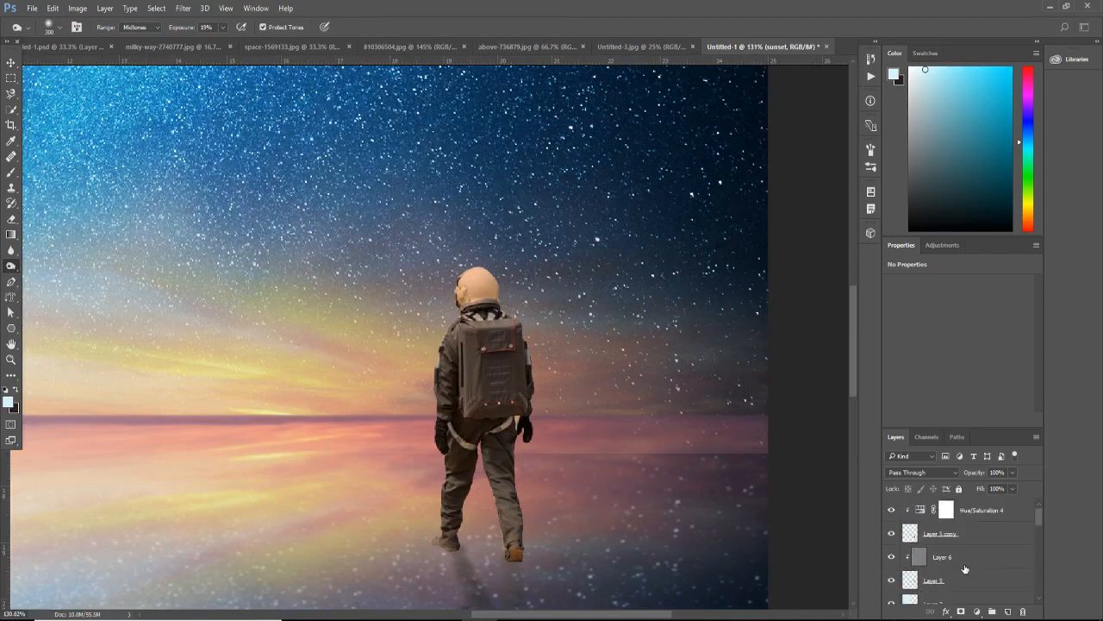
left_click(956, 558)
key("bracketleft")
key("bracketleft")
key("bracketleft")
key("bracketleft")
key("bracketleft")
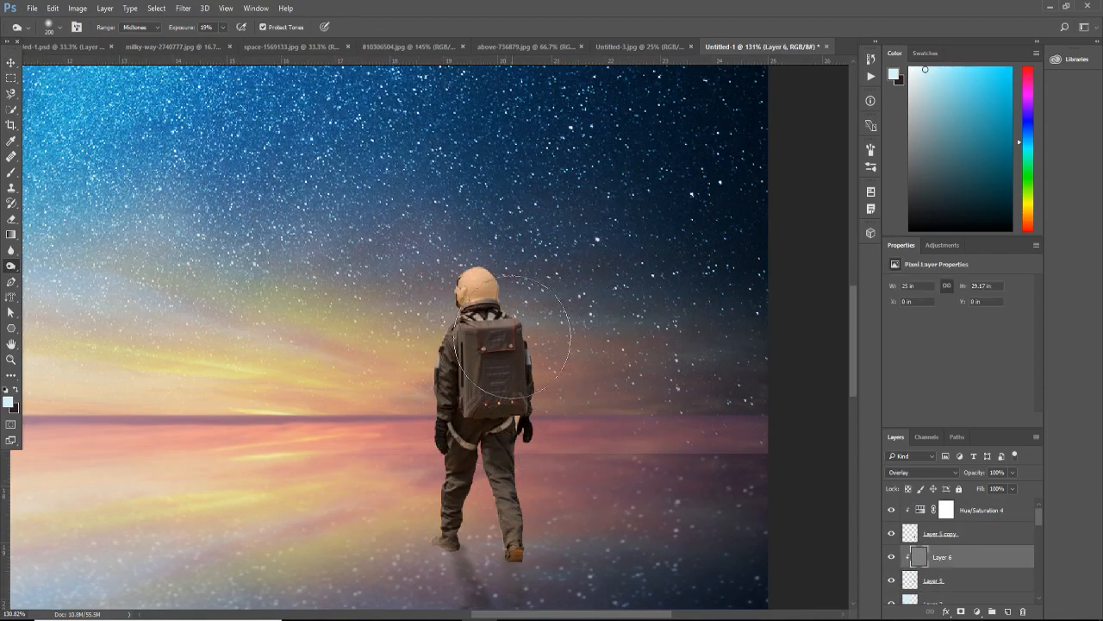
key("bracketleft")
key("bracketleft")
key("bracketleft")
key("bracketleft")
key("bracketleft")
key("bracketleft")
key("bracketleft")
key("bracketleft")
key("bracketleft")
mouse_move(505, 338)
left_mouse_down()
mouse_move(524, 408)
mouse_move(526, 392)
mouse_move(504, 430)
left_mouse_up()
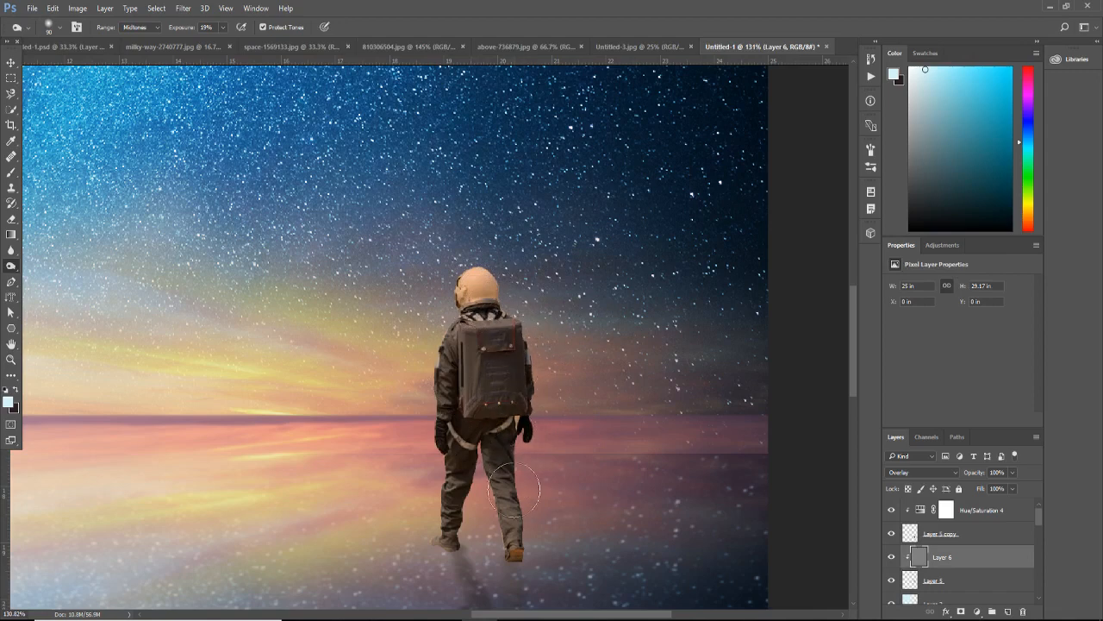
mouse_move(514, 490)
left_mouse_down()
mouse_move(516, 463)
mouse_move(520, 523)
mouse_move(480, 376)
mouse_move(472, 472)
mouse_move(465, 422)
mouse_move(453, 484)
mouse_move(478, 344)
mouse_move(492, 415)
mouse_move(464, 366)
mouse_move(480, 402)
mouse_move(457, 427)
mouse_move(473, 342)
mouse_move(530, 444)
mouse_move(494, 397)
mouse_move(534, 405)
left_mouse_up()
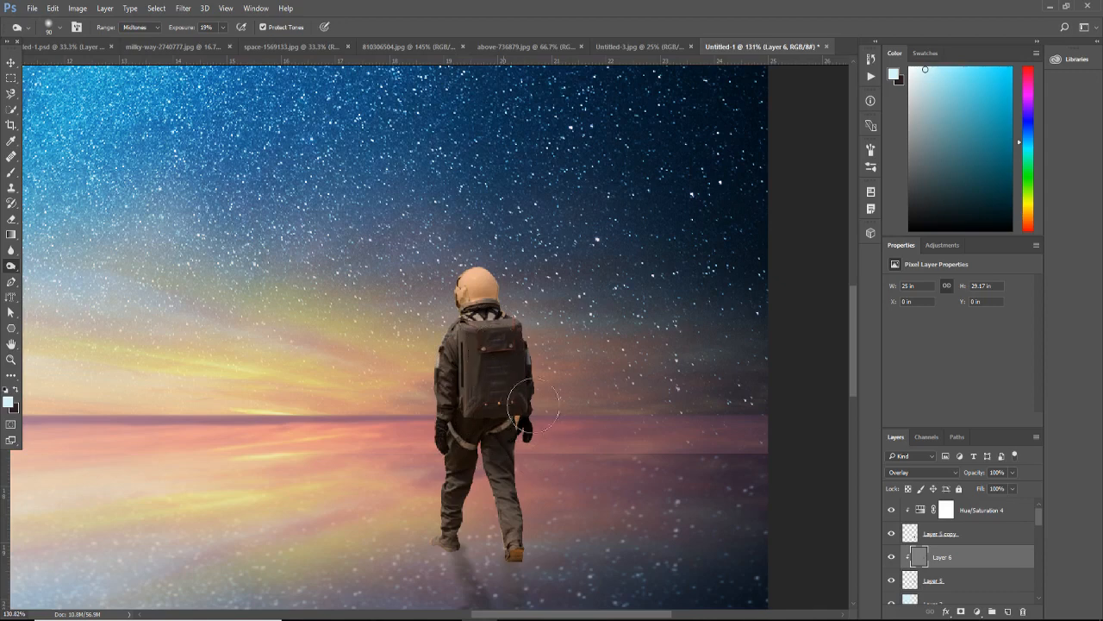
Step: Raise the Burn exposure to 28% and darken the astronaut's backpack, suit, helmet and boots further
left_click(222, 27)
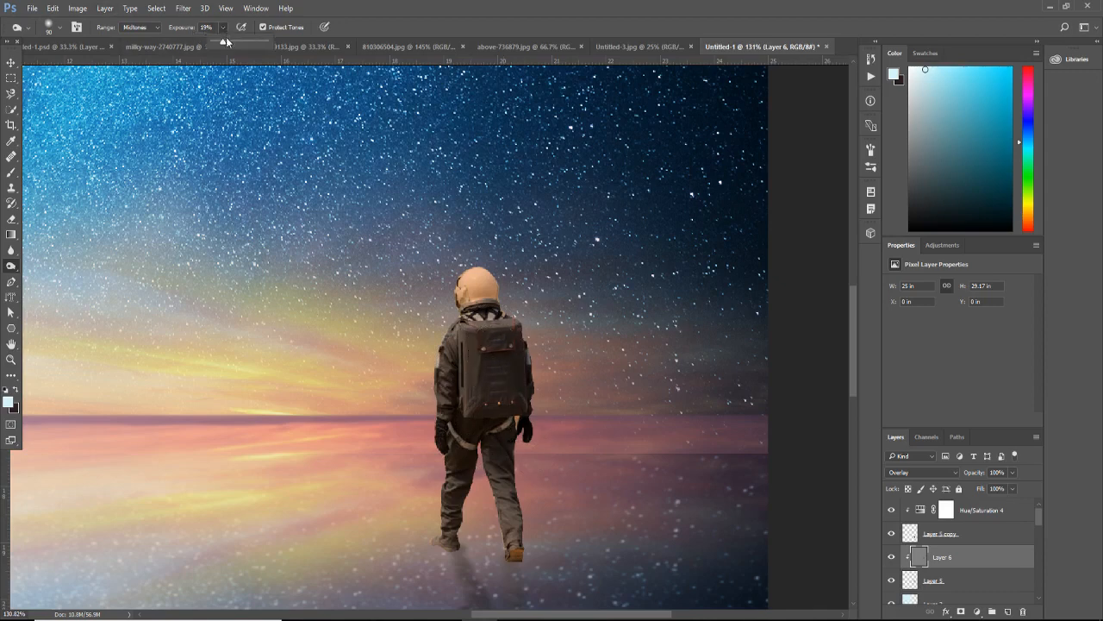
mouse_move(519, 327)
left_mouse_down()
mouse_move(524, 355)
mouse_move(503, 369)
mouse_move(502, 388)
mouse_move(469, 353)
mouse_move(491, 397)
mouse_move(466, 500)
mouse_move(495, 382)
mouse_move(500, 468)
mouse_move(510, 302)
mouse_move(474, 291)
mouse_move(489, 345)
mouse_move(529, 412)
mouse_move(455, 354)
mouse_move(485, 342)
mouse_move(512, 414)
mouse_move(509, 556)
mouse_move(500, 483)
mouse_move(461, 464)
mouse_move(473, 480)
mouse_move(465, 362)
mouse_move(483, 433)
mouse_move(475, 326)
mouse_move(494, 389)
mouse_move(484, 295)
mouse_move(538, 441)
left_mouse_up()
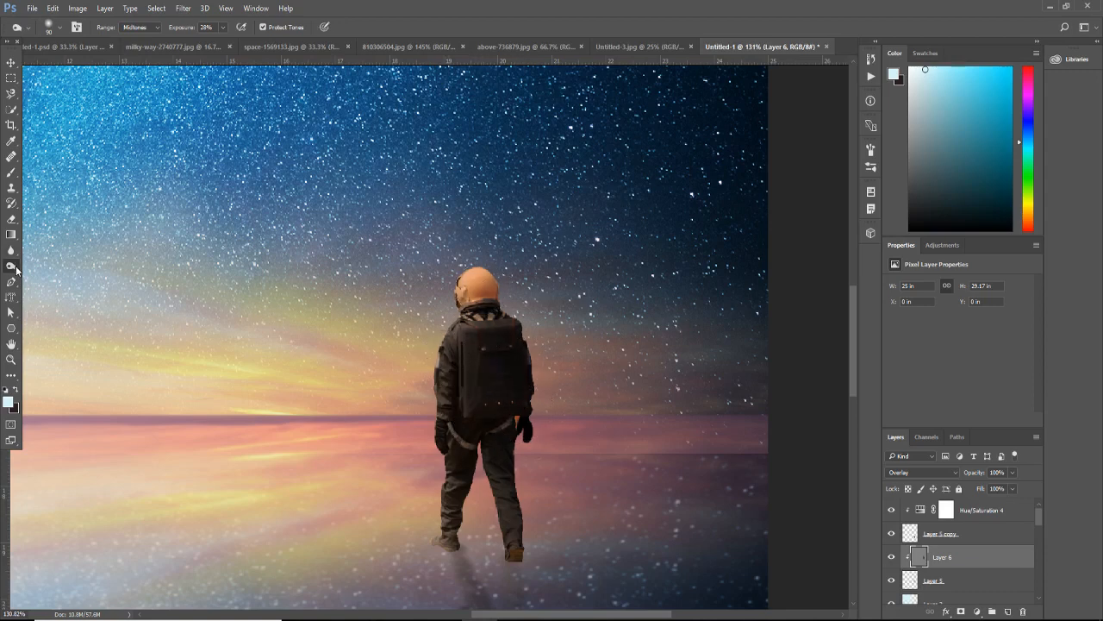
Step: Dodge subtle highlights on the astronaut's backpack and suit with a 45 px brush at 16% exposure
right_click(16, 269)
left_click(48, 263)
key("bracketleft")
key("bracketleft")
key("bracketleft")
key("bracketleft")
key("bracketleft")
Step: Deepen the shadows on the astronaut's backpack and legs with the Burn tool at 48% exposure
right_click(15, 265)
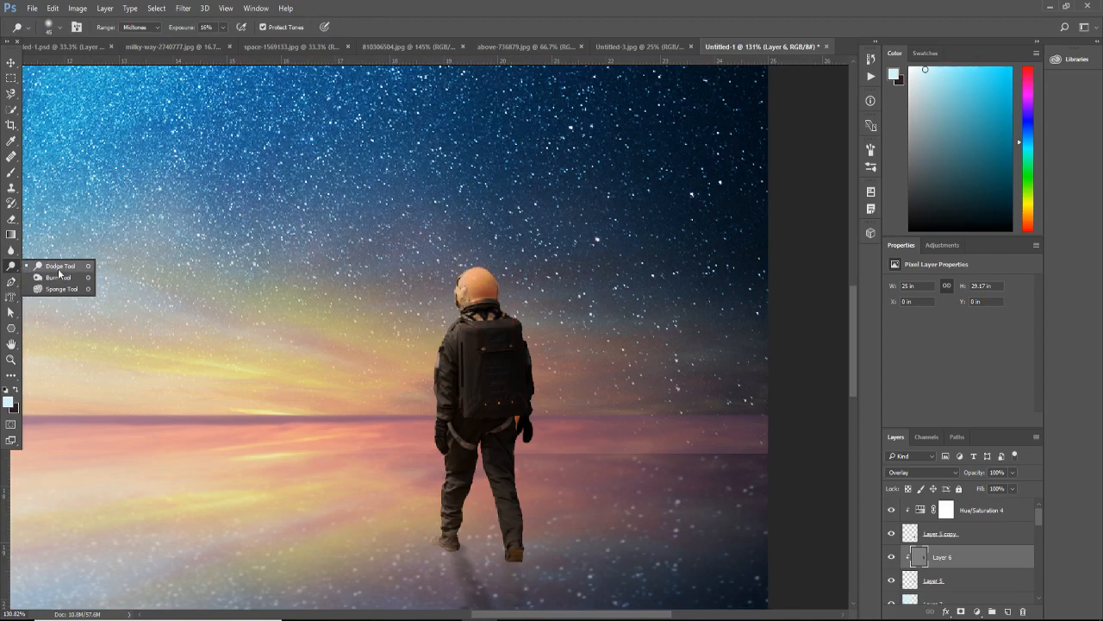
left_click(59, 276)
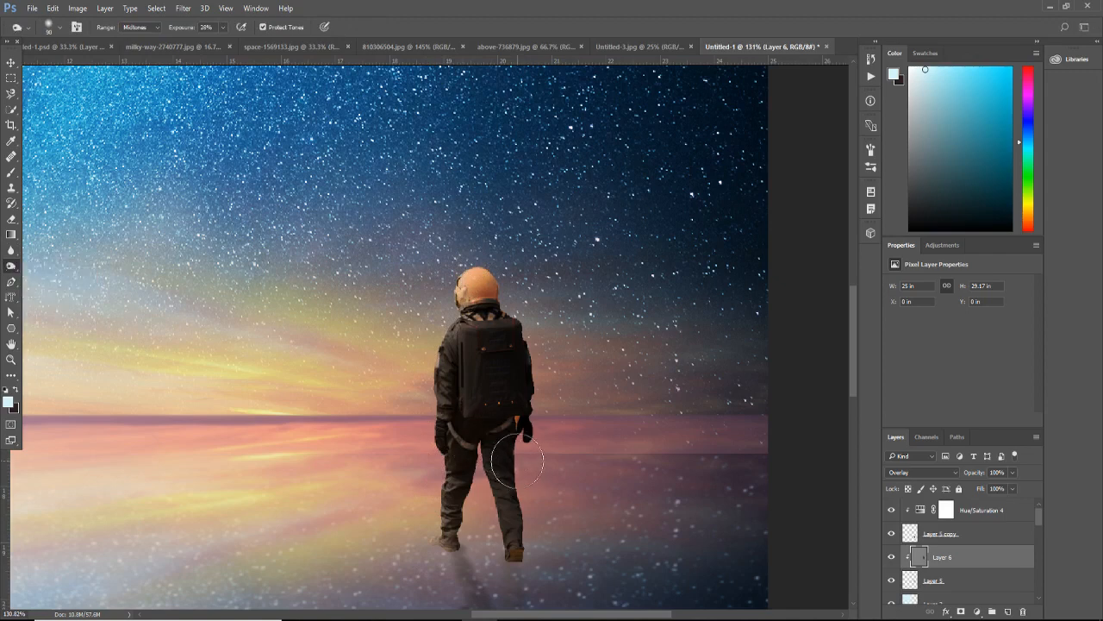
left_click(222, 28)
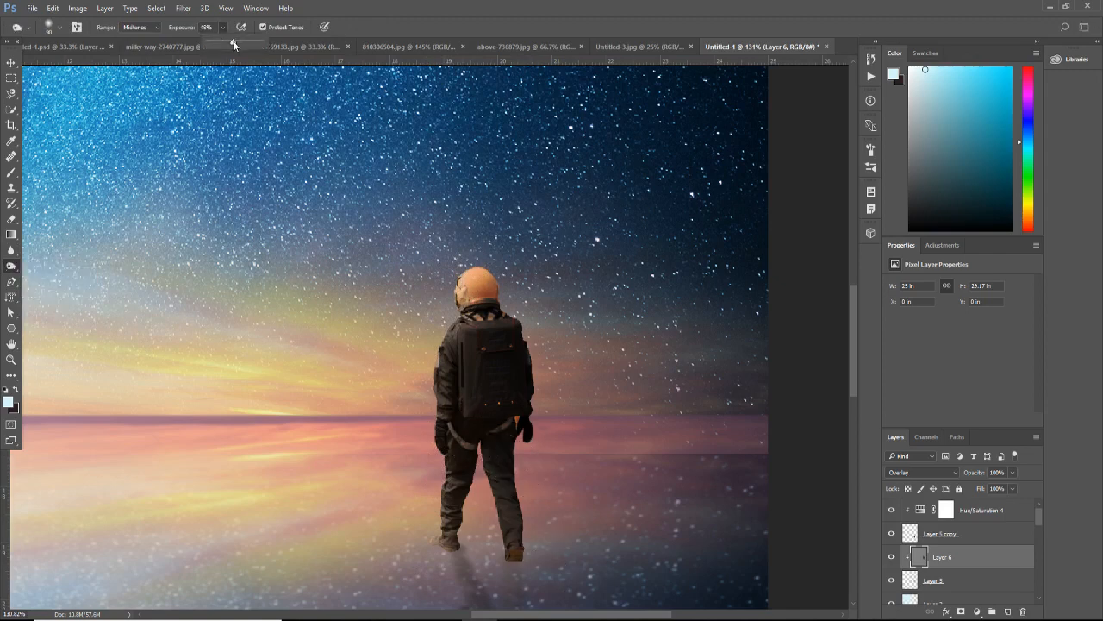
left_click(510, 349)
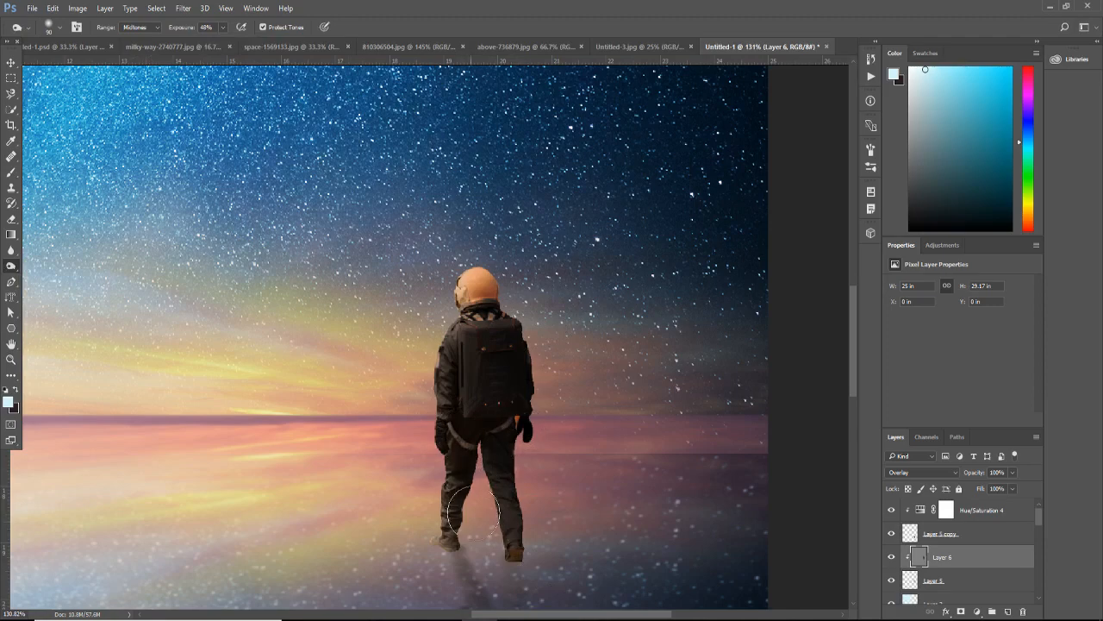
Step: Hide and show the gray Overlay layer to compare the astronaut with and without the dodge and burn shading
scroll(521, 465, "down", 1)
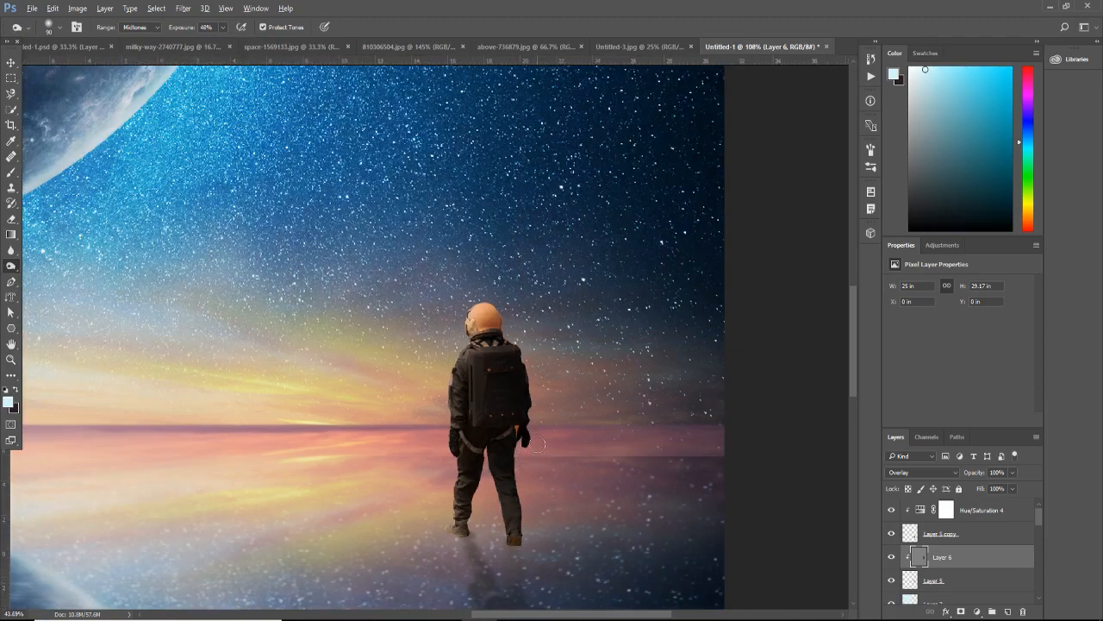
scroll(538, 444, "down", 5)
scroll(543, 389, "up", 2)
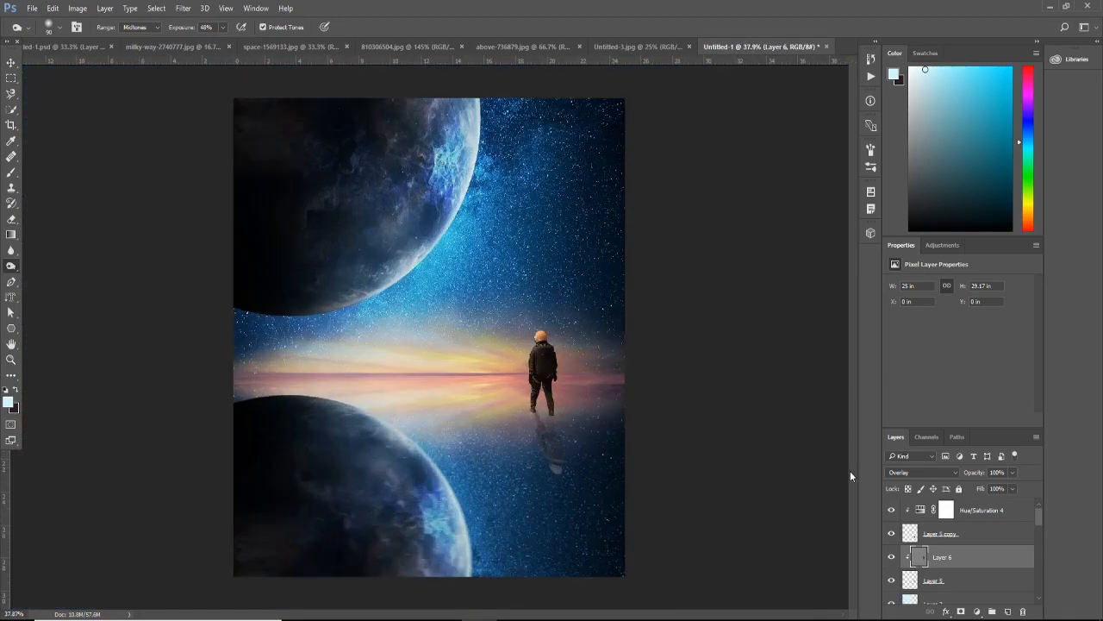
left_click(892, 559)
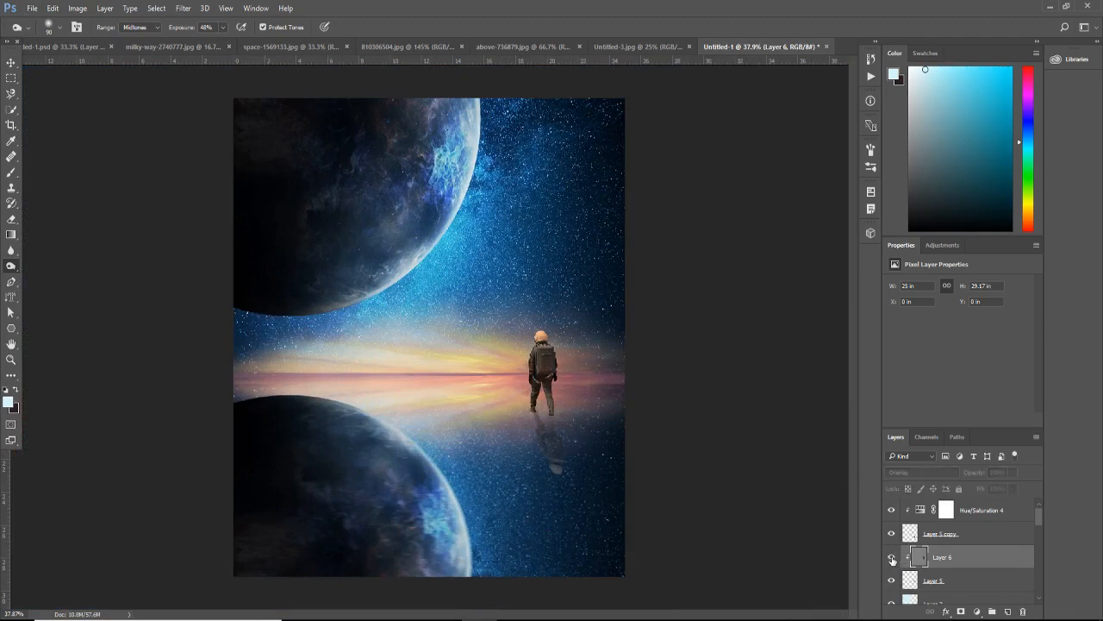
left_click(892, 559)
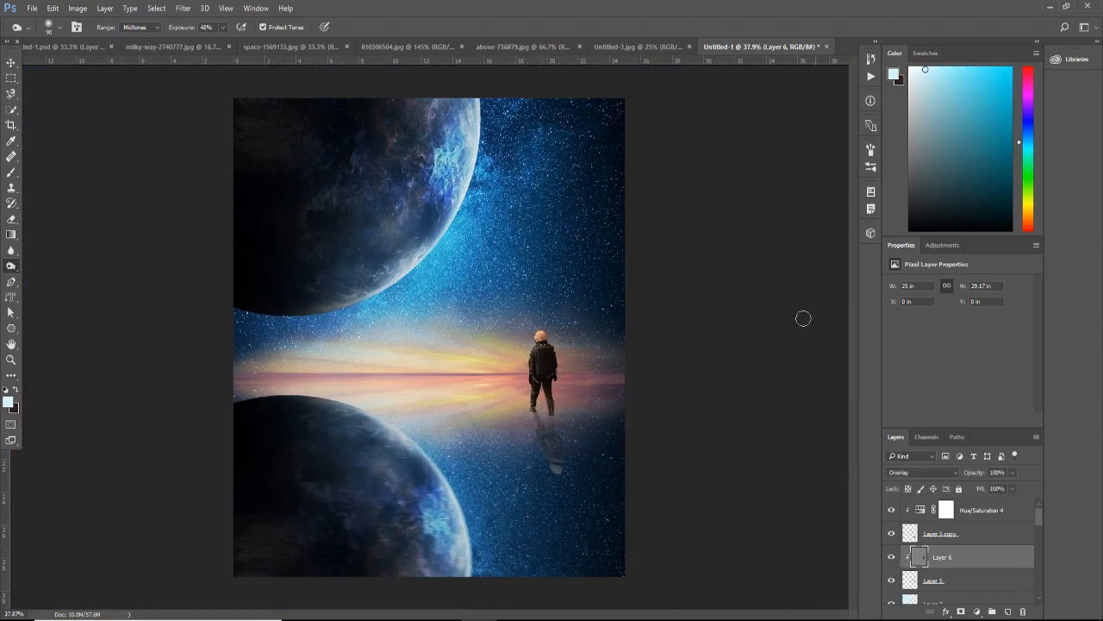
Step: Open the above-736879.jpg image and select the main body of the hot-air balloon with the Quick Selection tool
left_click(637, 46)
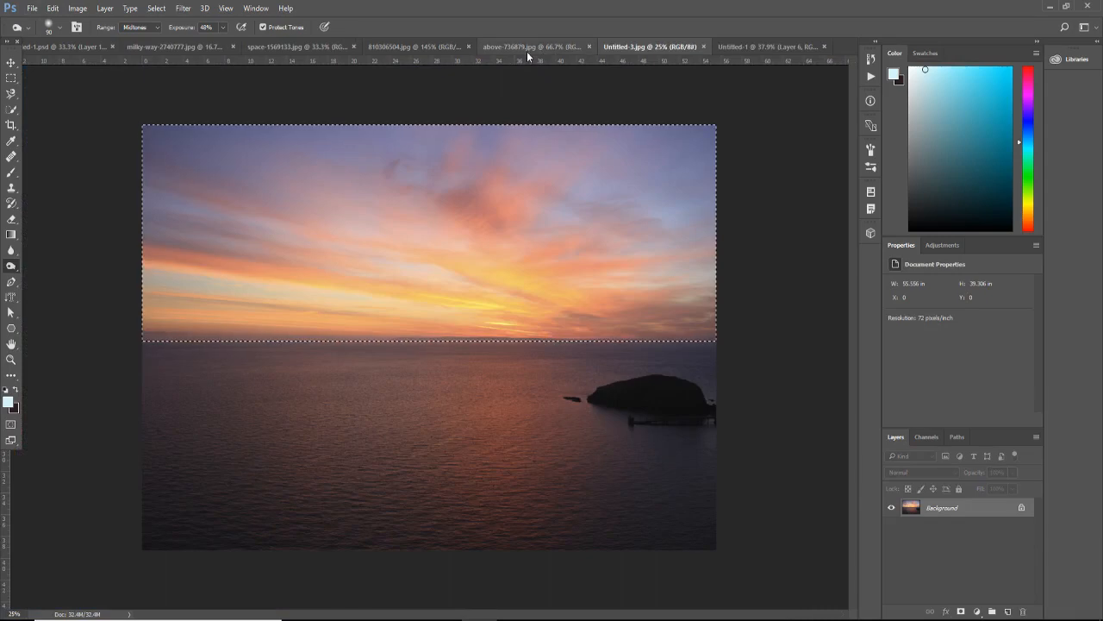
left_click(526, 47)
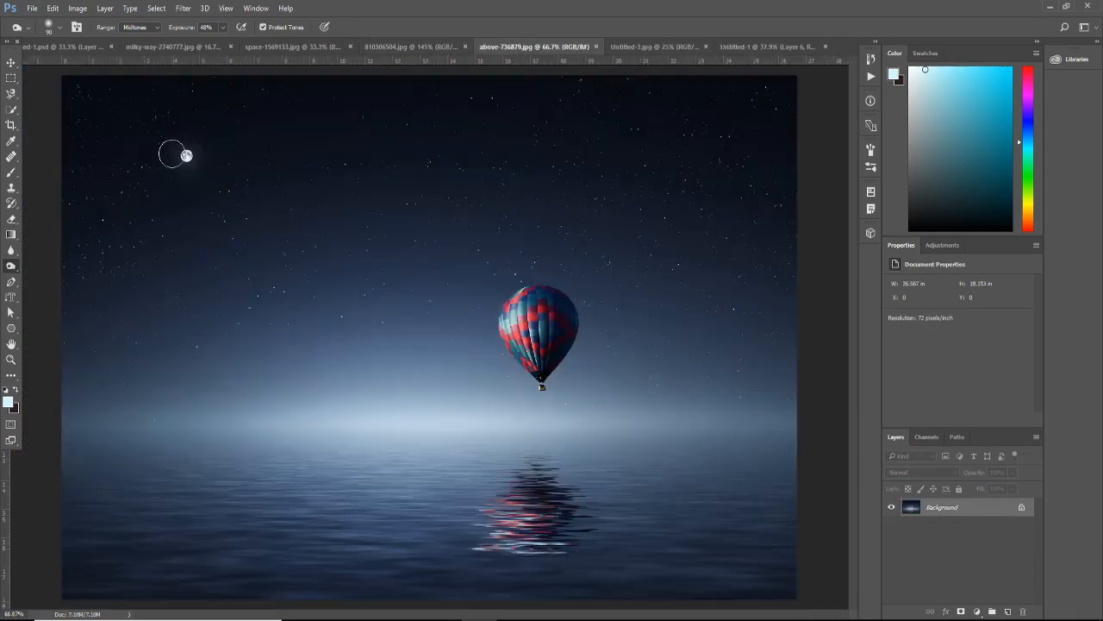
left_click(11, 109)
scroll(681, 350, "up", 3)
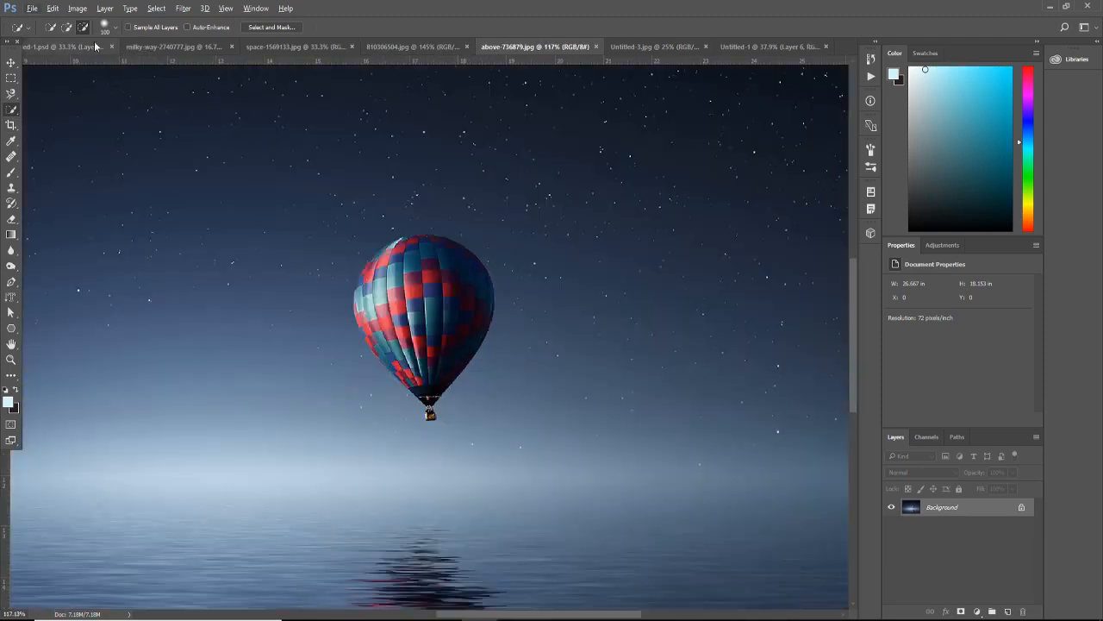
scroll(476, 293, "up", 2)
mouse_move(433, 322)
left_mouse_down()
mouse_move(403, 337)
mouse_move(391, 312)
mouse_move(401, 296)
mouse_move(380, 262)
left_mouse_up()
Step: Reduce the Quick Selection brush to 15 px and add the missed areas along the balloon's edge to the selection
key("bracketleft")
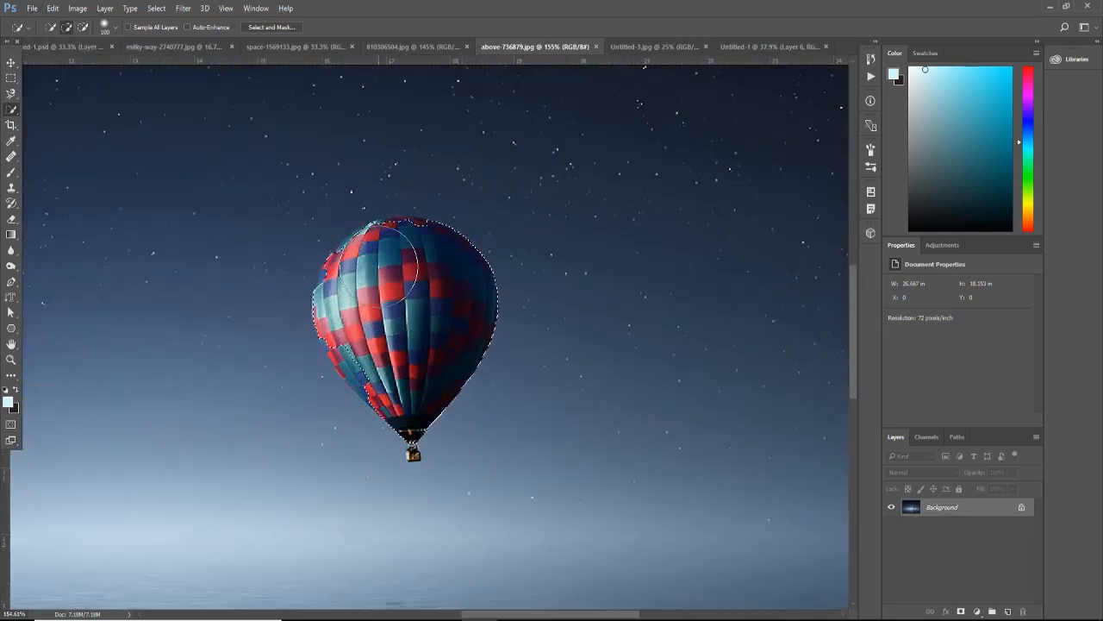
key("bracketleft")
key("bracketleft")
key("bracketleft")
key("bracketleft")
key("bracketleft")
key("bracketleft")
key("bracketleft")
key("bracketleft")
key("bracketleft")
key("bracketleft")
key("bracketleft")
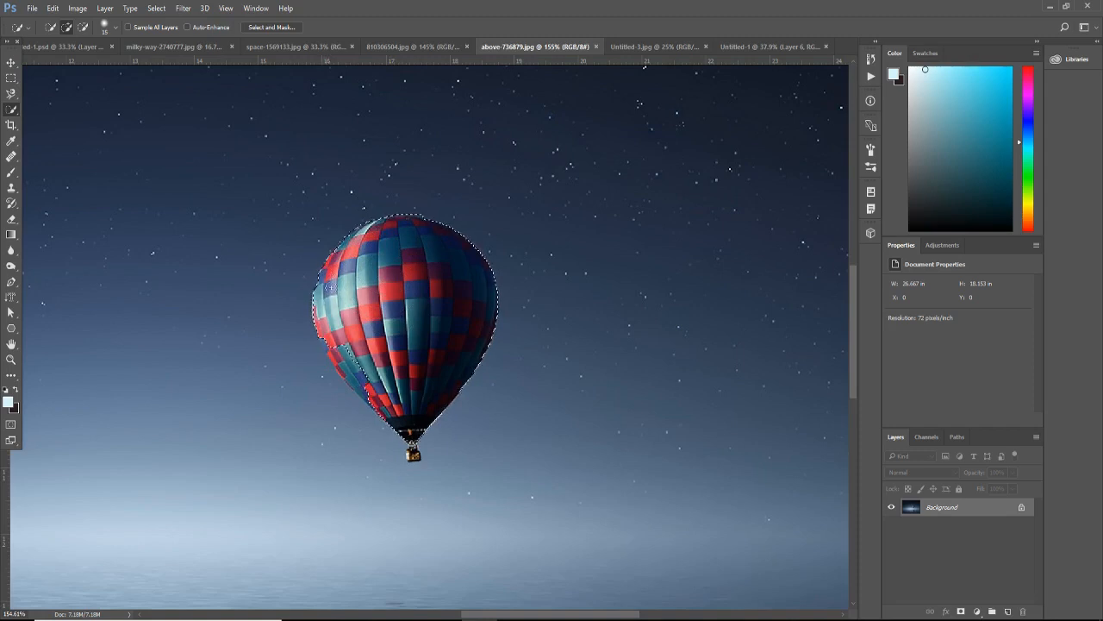
left_click_drag(341, 348, 363, 379)
Step: Move the selected balloon into the Untitled-1 composite, place it in the sky above the astronaut, and bring its layer to the top
scroll(402, 248, "down", 5, "alt")
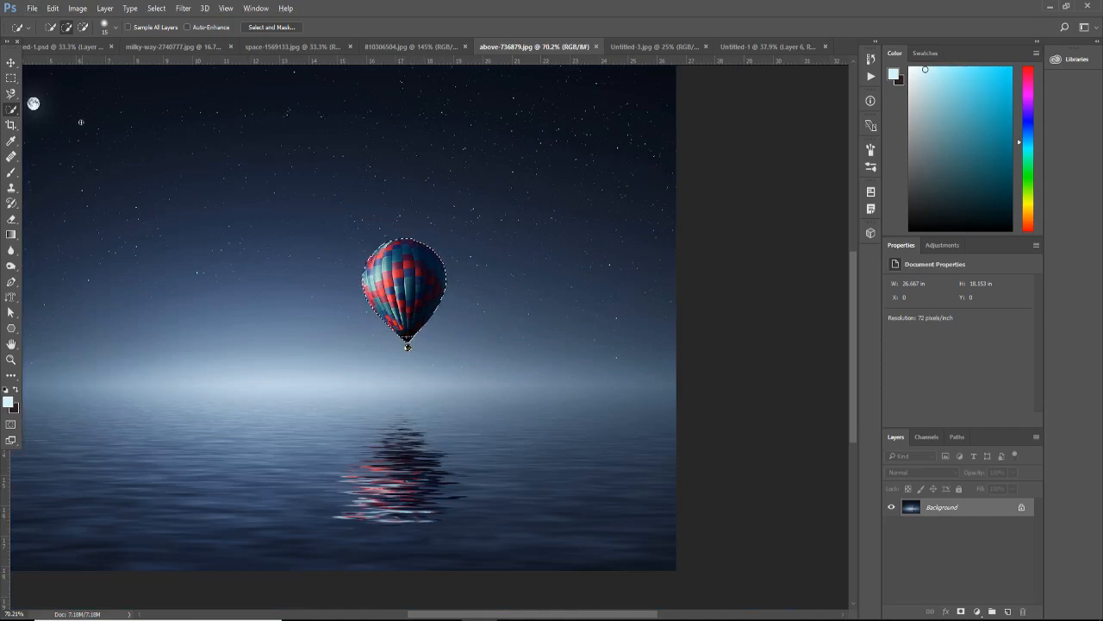
left_click(11, 65)
left_click_drag(422, 280, 549, 200)
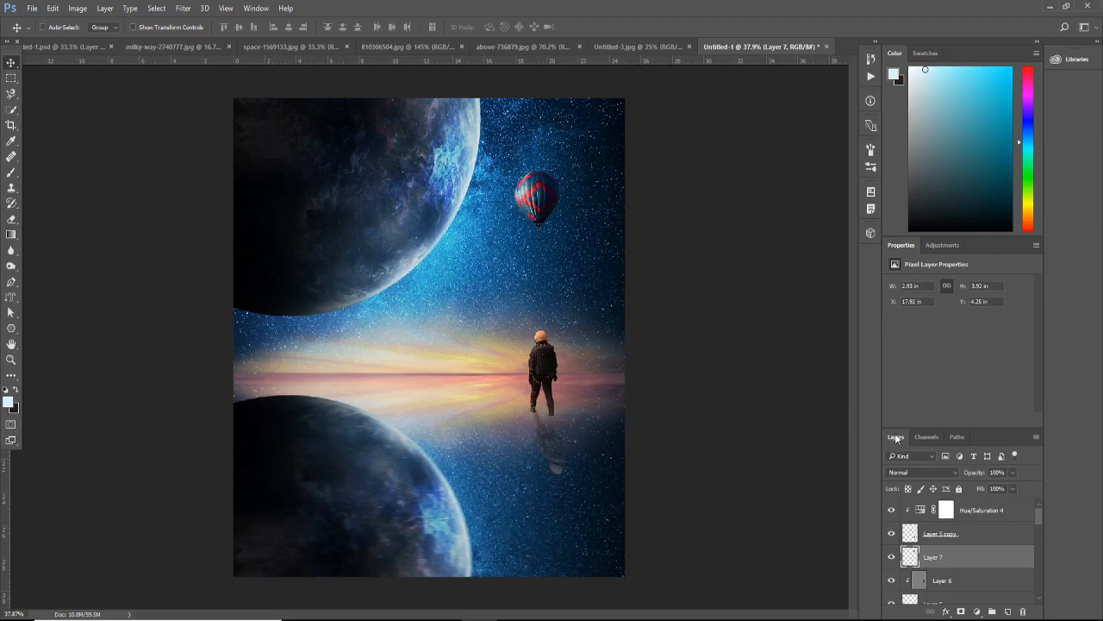
left_click_drag(970, 564, 959, 503)
key("ctrl+t")
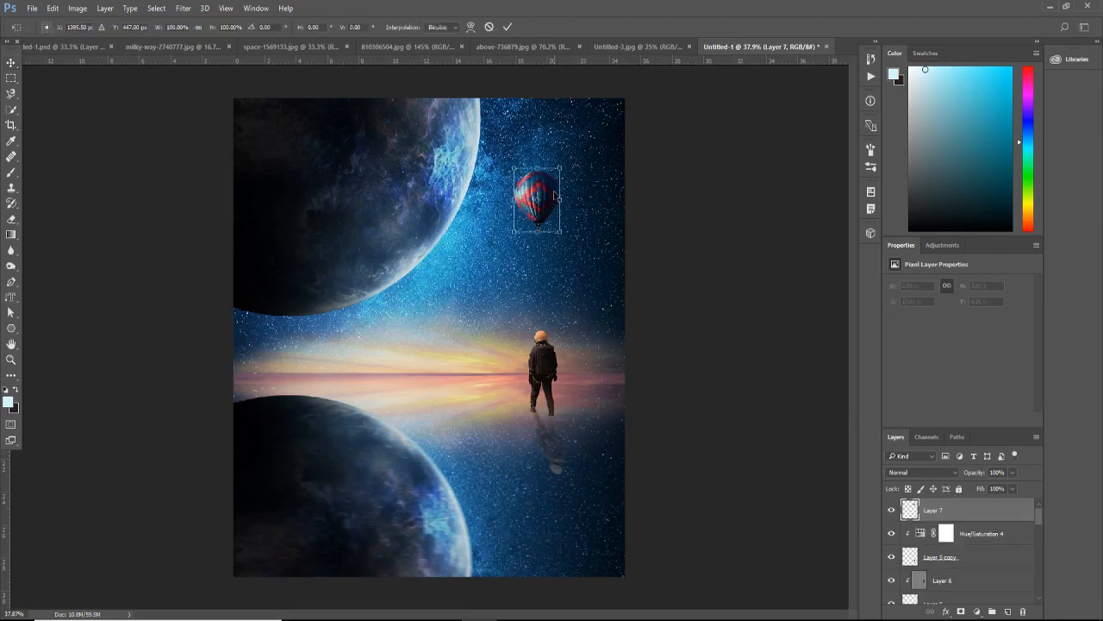
right_click(553, 188)
left_click(760, 237)
key("Return")
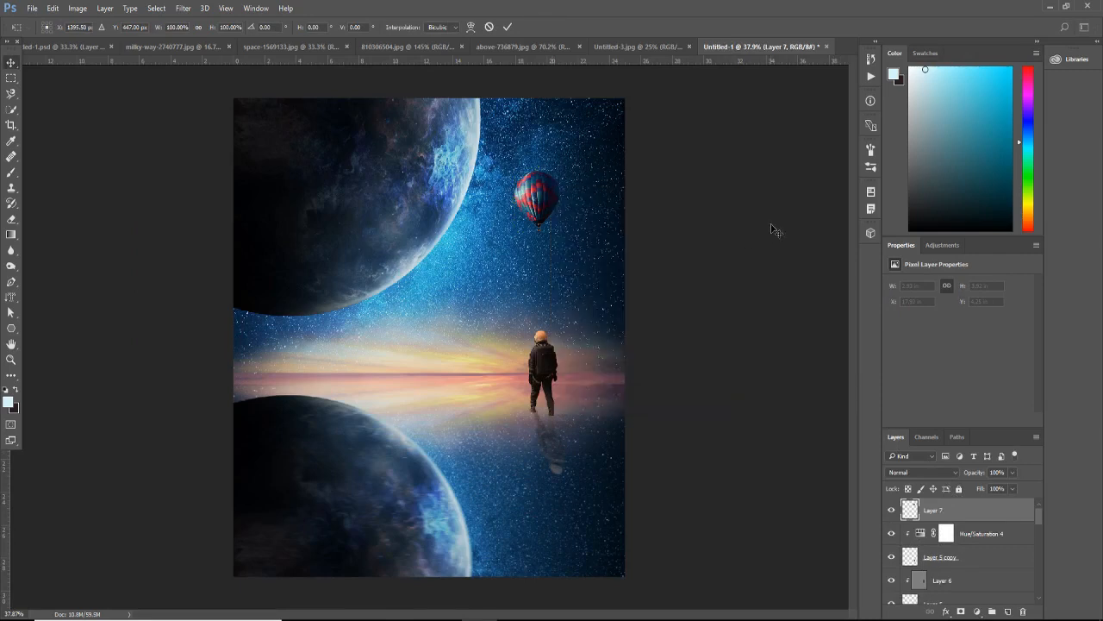
Step: Duplicate the balloon layer, flip the copy vertically, and place it directly beneath the astronaut as a reflection
key("ctrl+j")
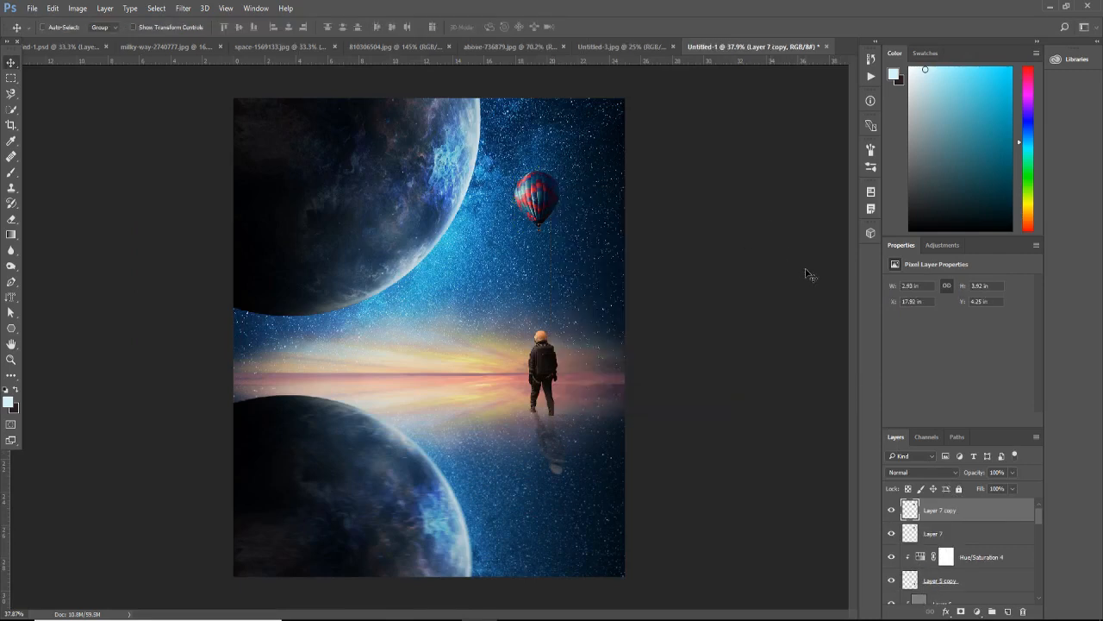
key("ctrl+t")
right_click(549, 192)
left_click(627, 403)
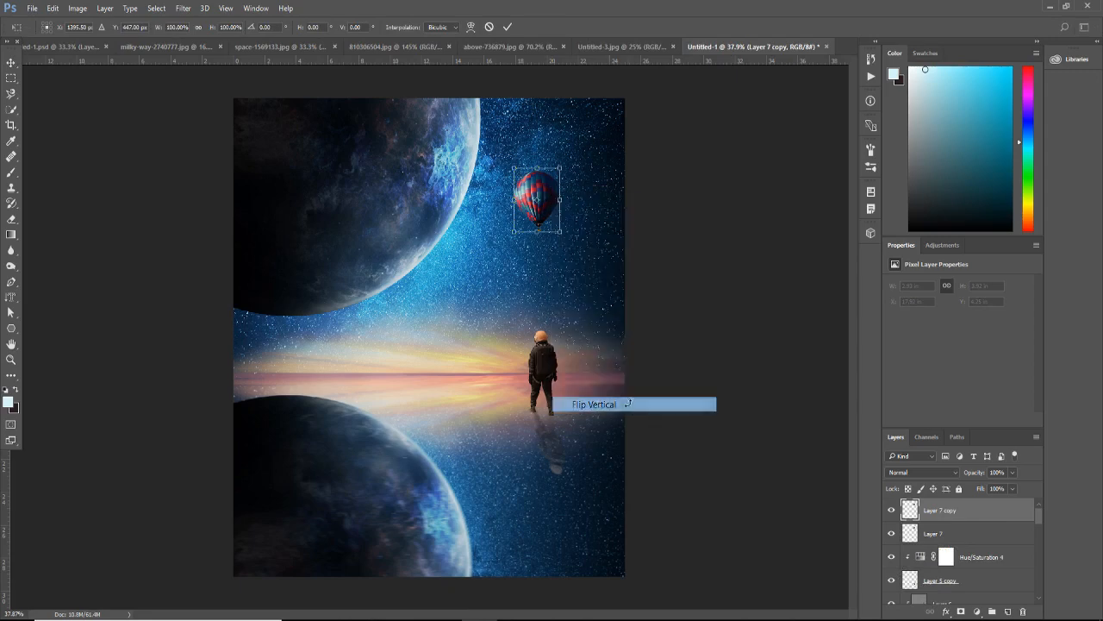
left_click_drag(551, 212, 550, 517)
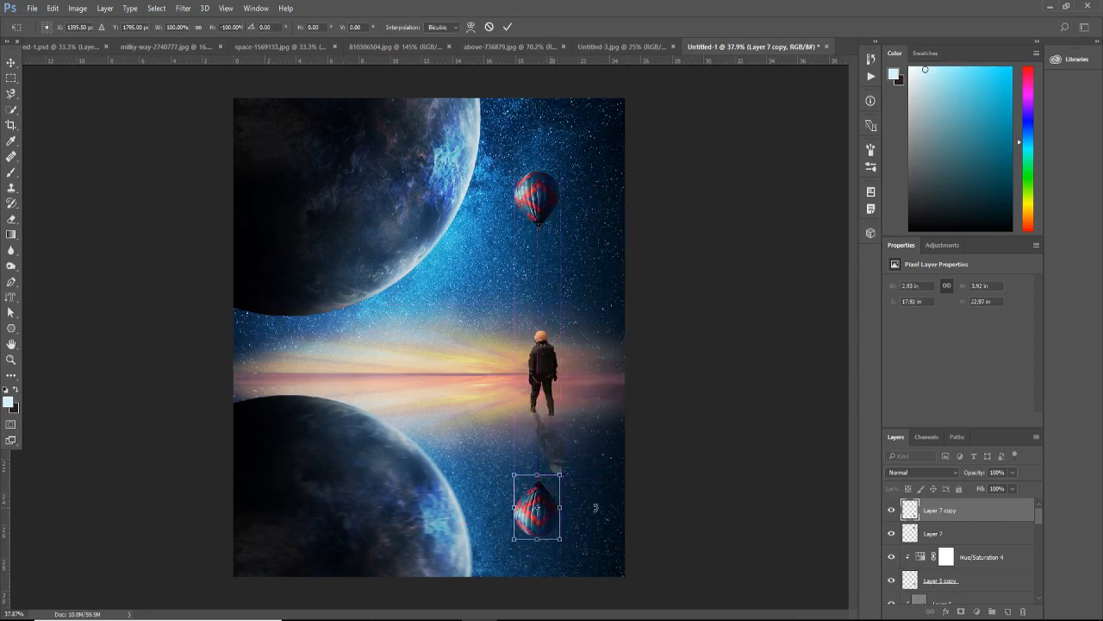
key("Return")
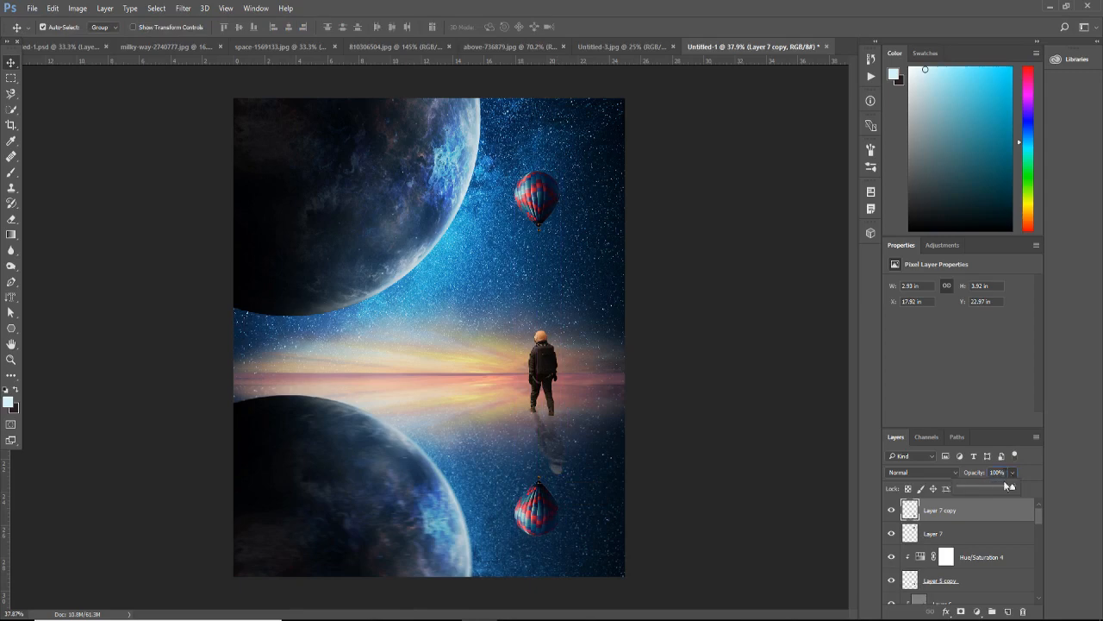
Step: Lower the balloon reflection's opacity to 64% and apply a Gaussian Blur with a 1.8 px radius
left_click_drag(994, 487, 990, 488)
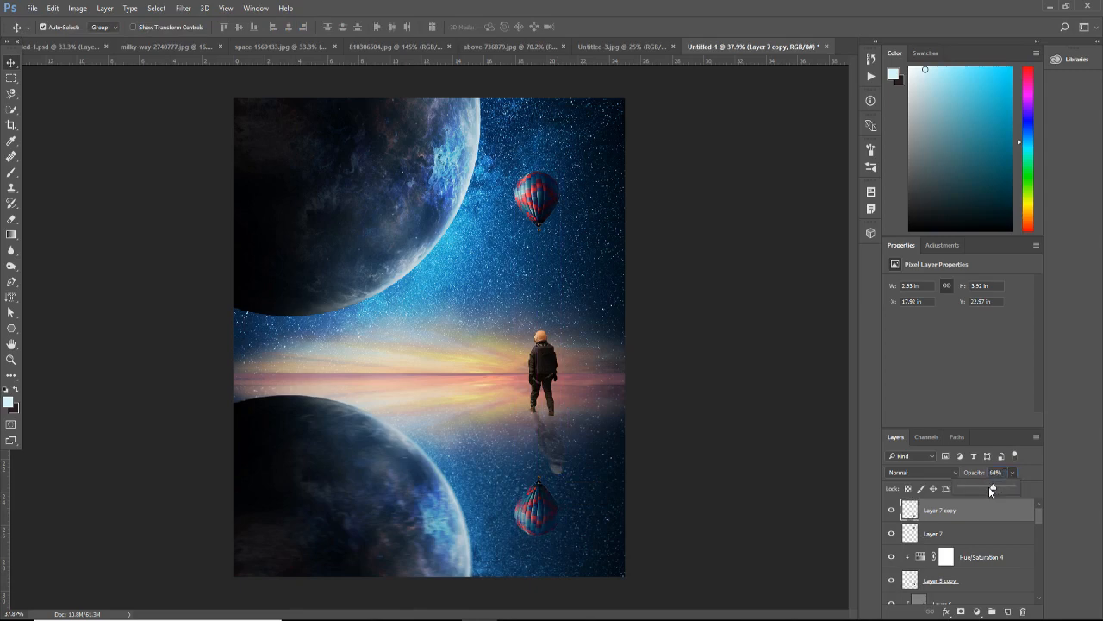
left_click(184, 10)
mouse_move(241, 176)
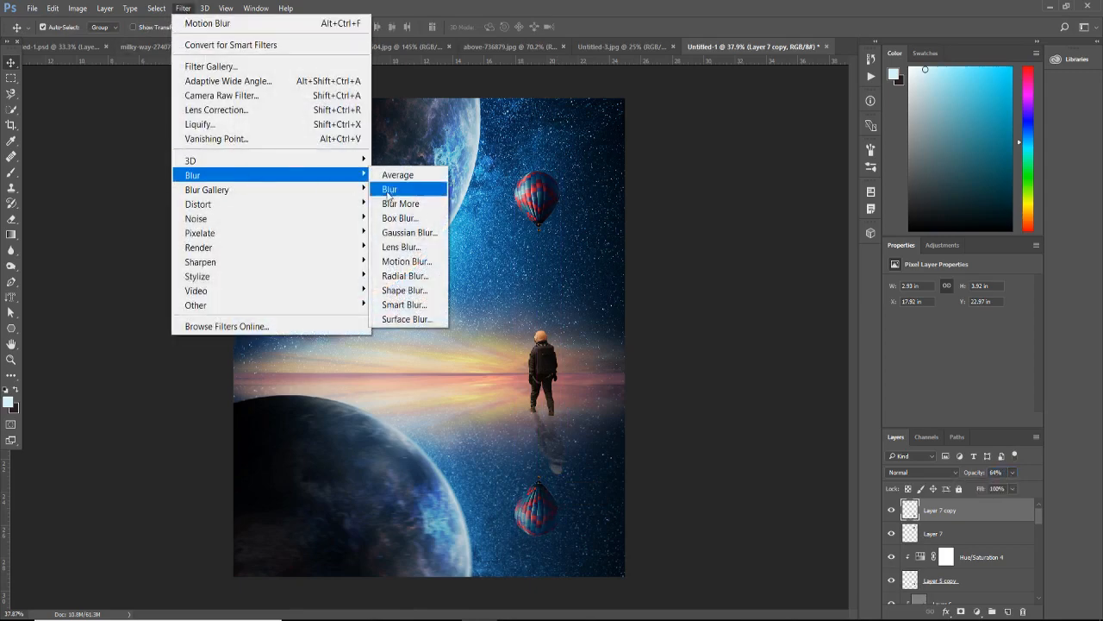
left_click(411, 233)
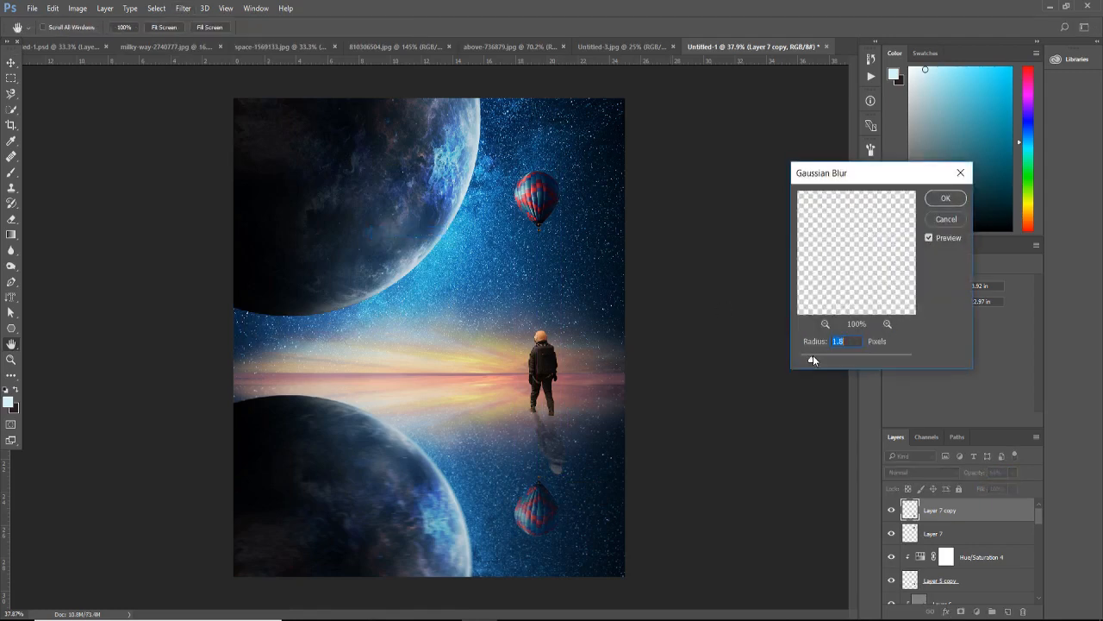
left_click(946, 198)
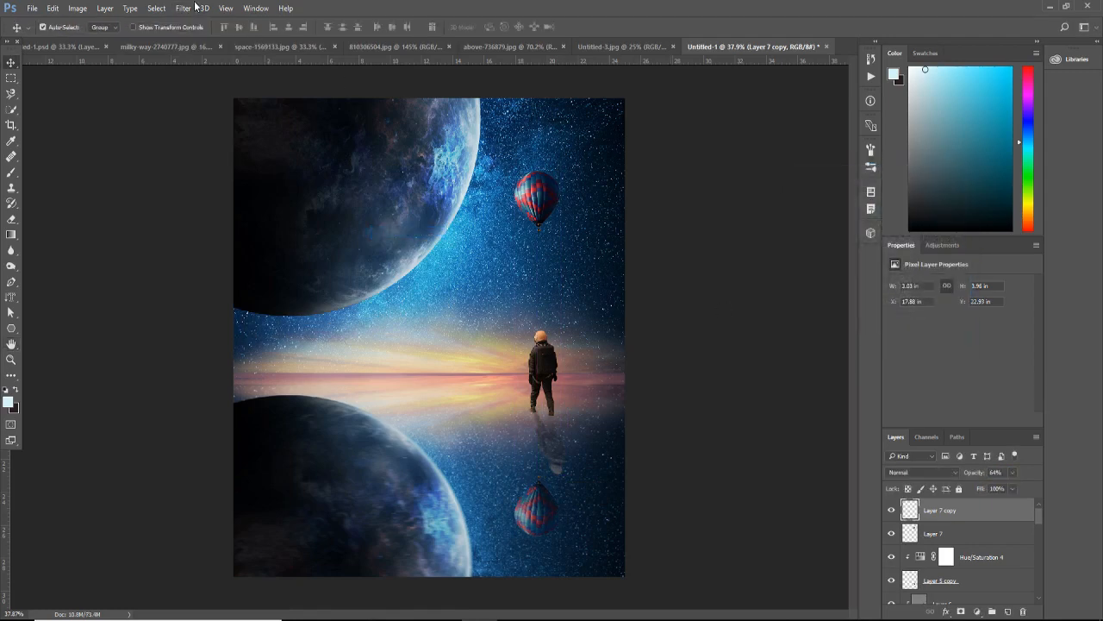
Step: Apply a Motion Blur to the balloon reflection at a 0° angle and 7 px distance
left_click(183, 8)
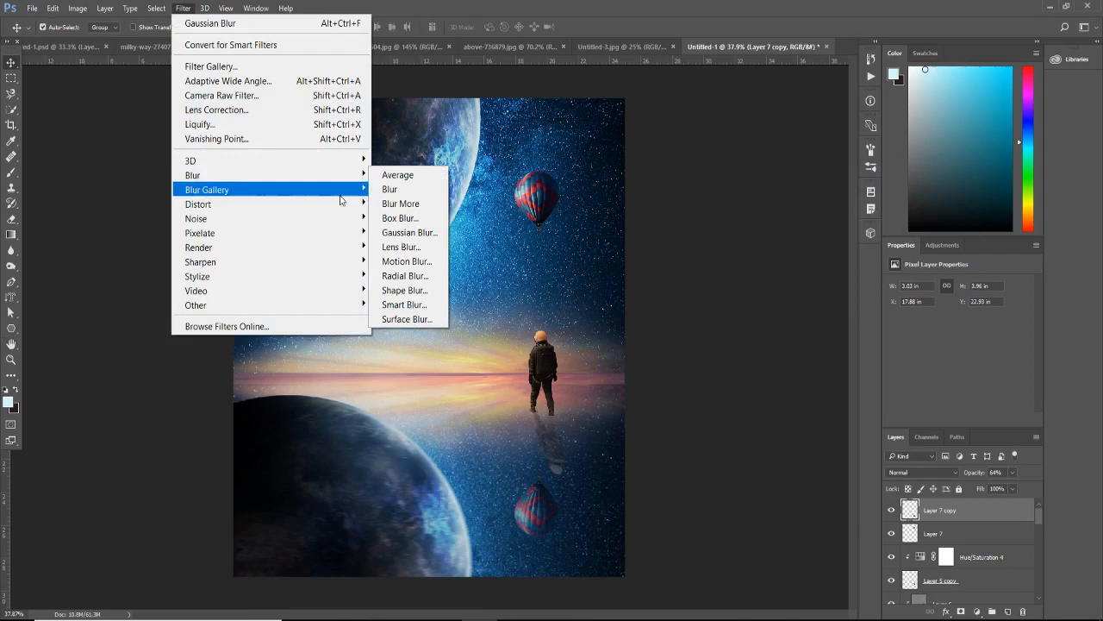
left_click(417, 265)
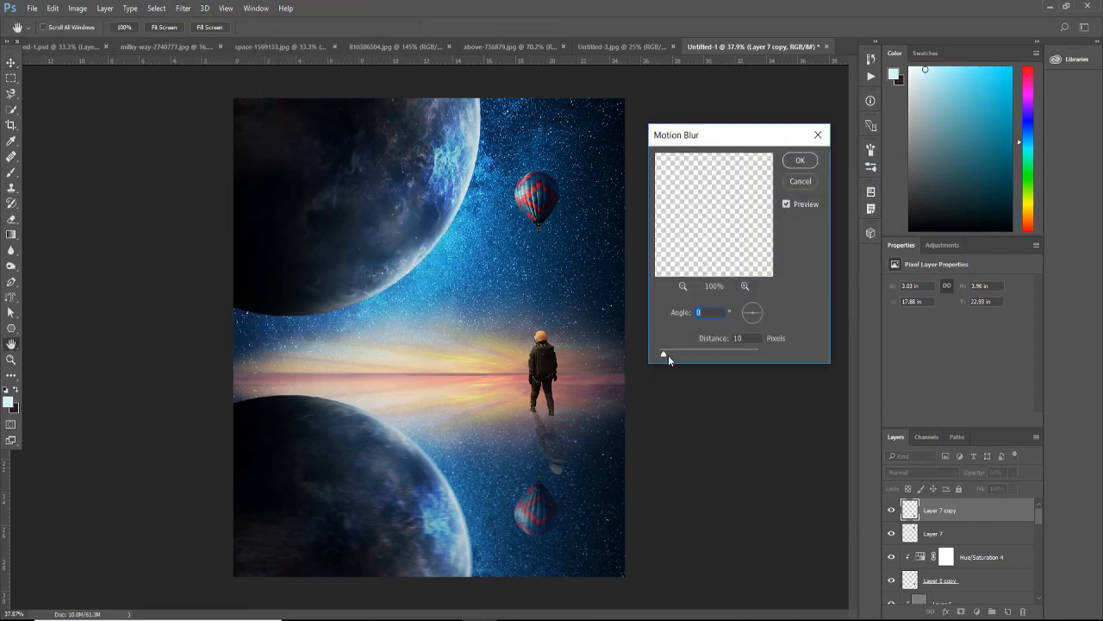
left_click(749, 338)
type("7")
left_click(800, 161)
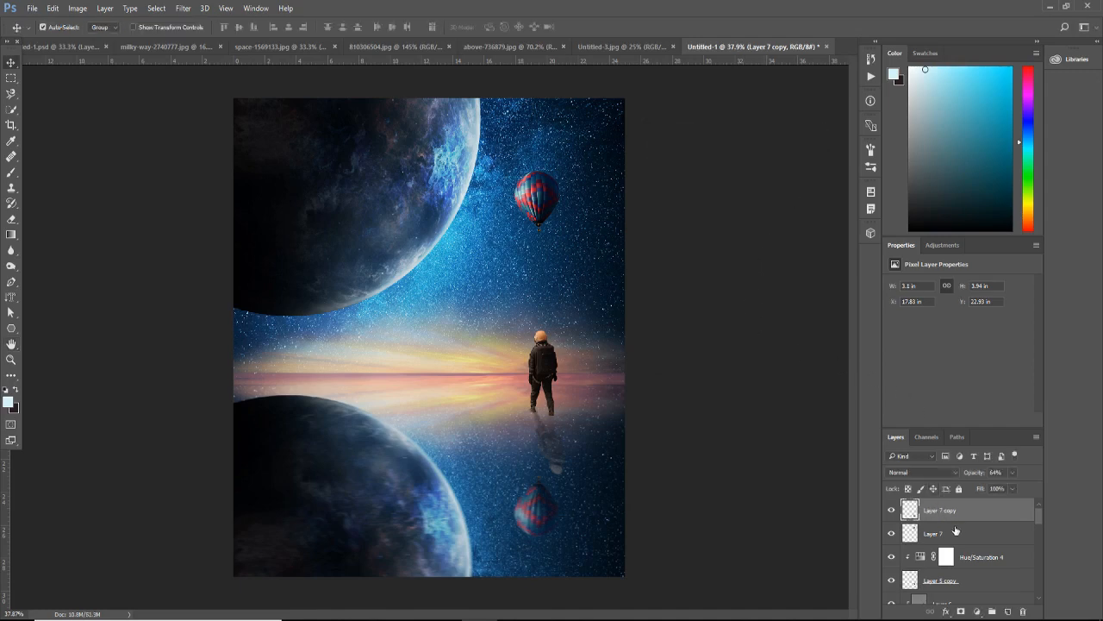
Step: Add a new layer clipped to the balloon reflection and fill it with neutral gray
left_click(1007, 611)
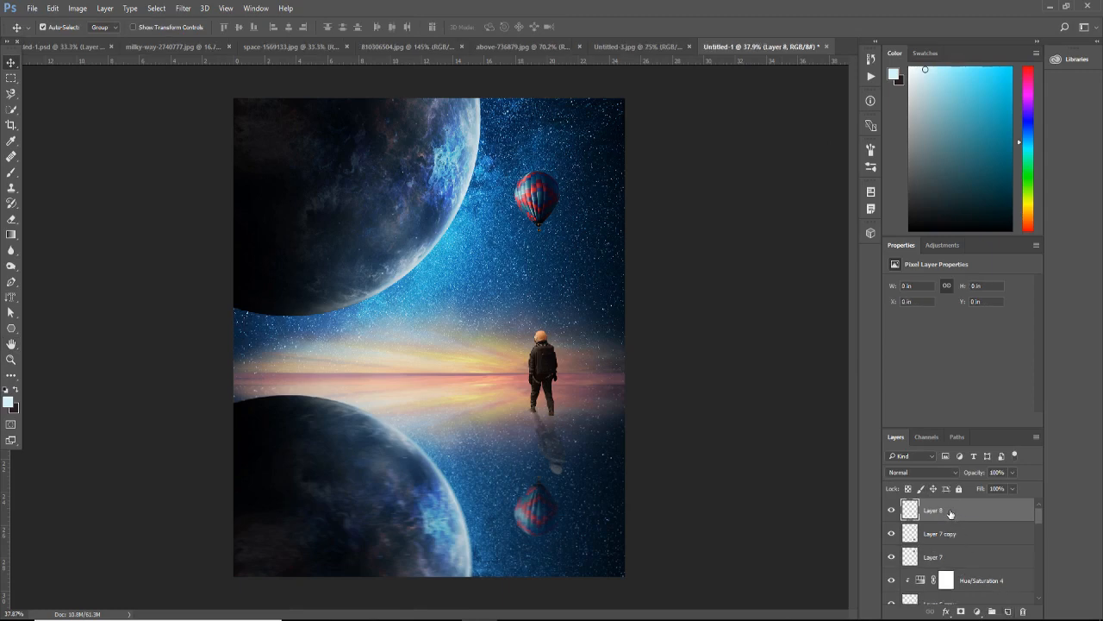
right_click(950, 513)
left_click(729, 352)
left_click(11, 266)
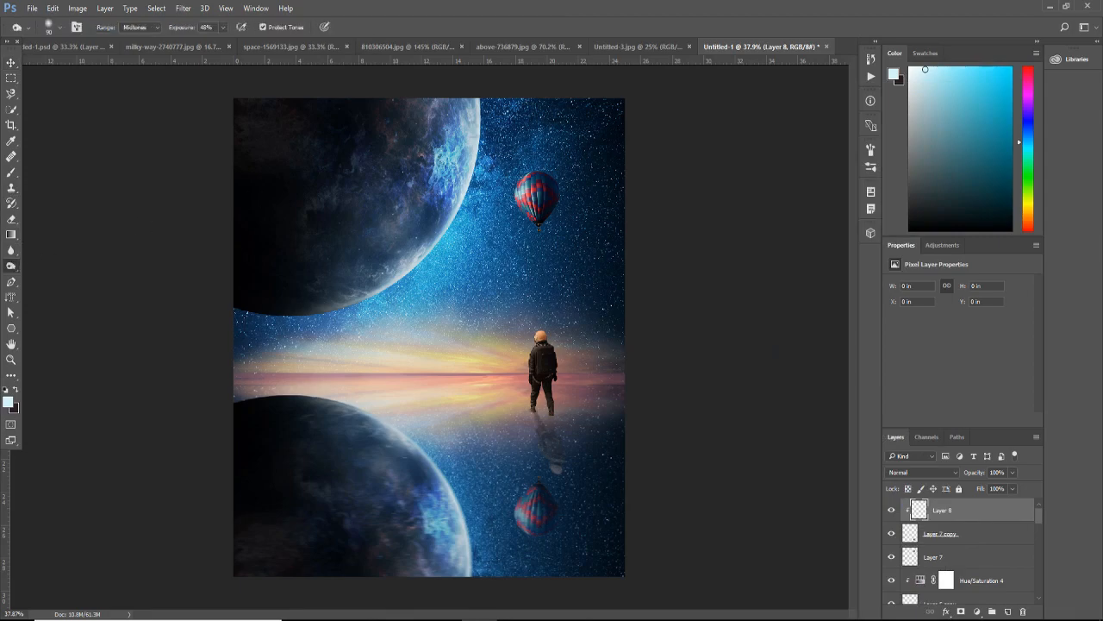
scroll(492, 172, "up", 4)
scroll(646, 164, "up", 5)
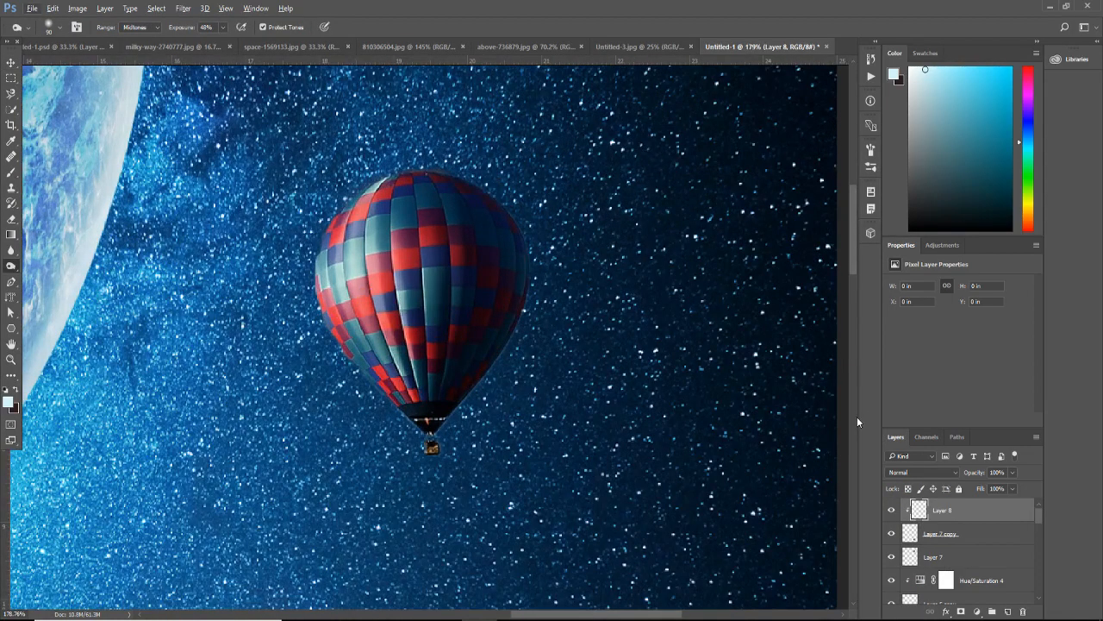
key("shift+F5")
key("Return")
Step: Move the gray layer directly above the upright balloon, clip it to that balloon, and set its blend mode to Overlay
left_click_drag(942, 518, 942, 543)
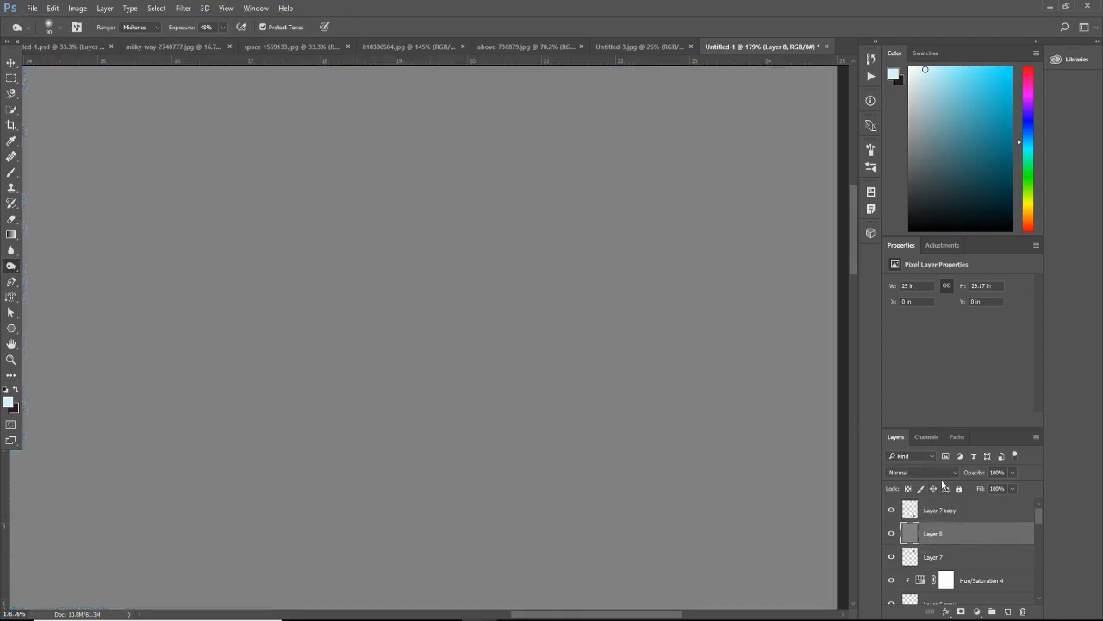
right_click(952, 531)
left_click(746, 351)
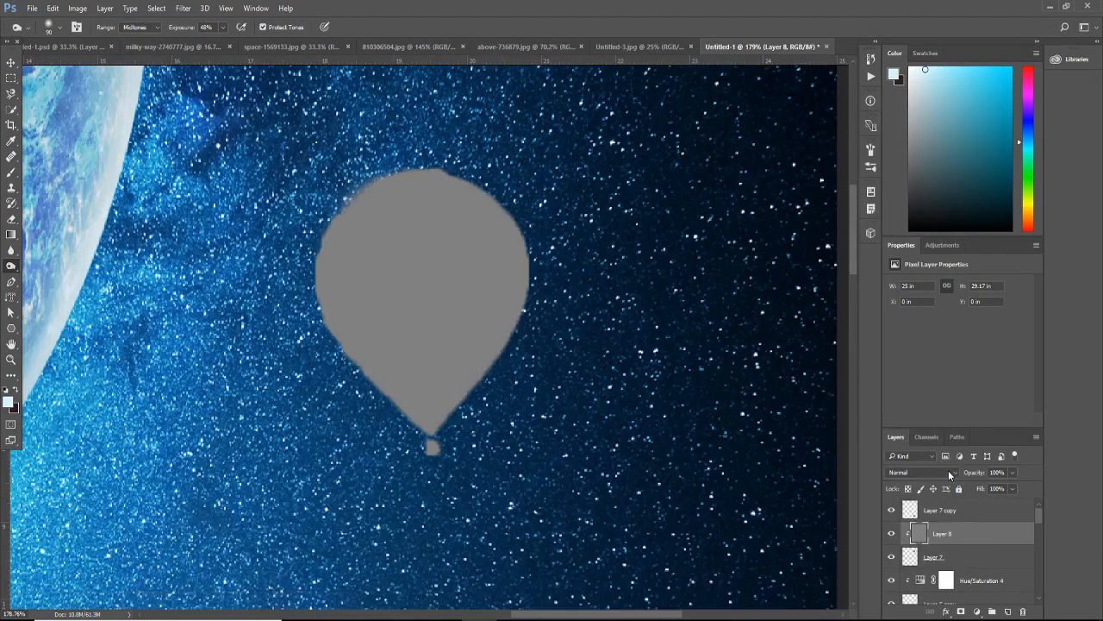
left_click(948, 472)
left_click(927, 352)
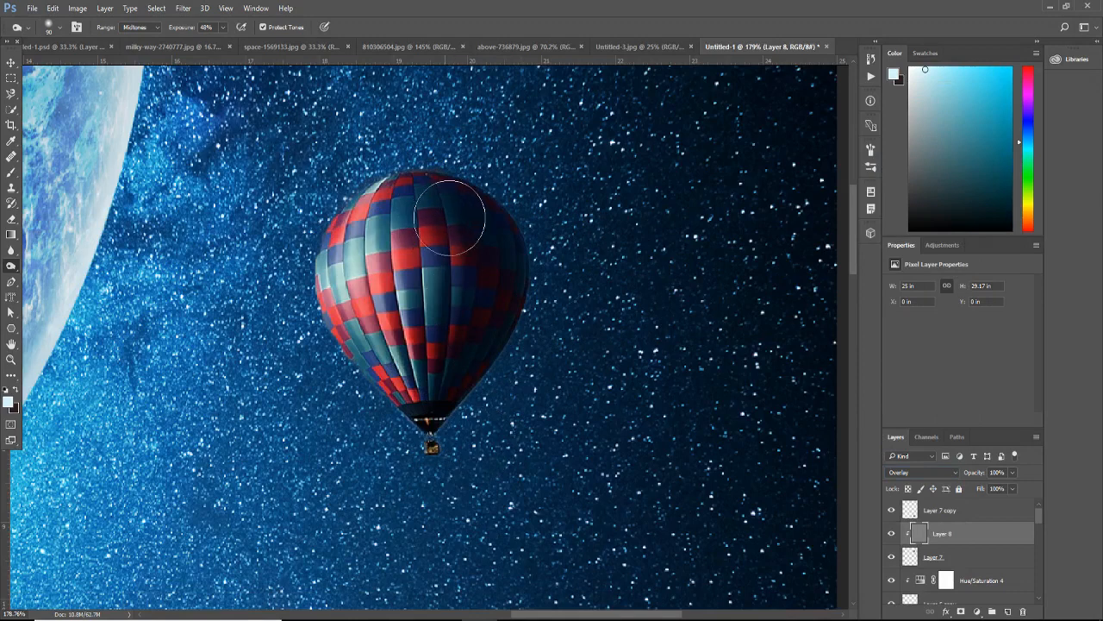
Step: Darken the balloon's right side with a 150 px Burn brush at 48% exposure, and switch to the Dodge tool at 16% exposure
key("bracketright")
key("bracketright")
key("bracketright")
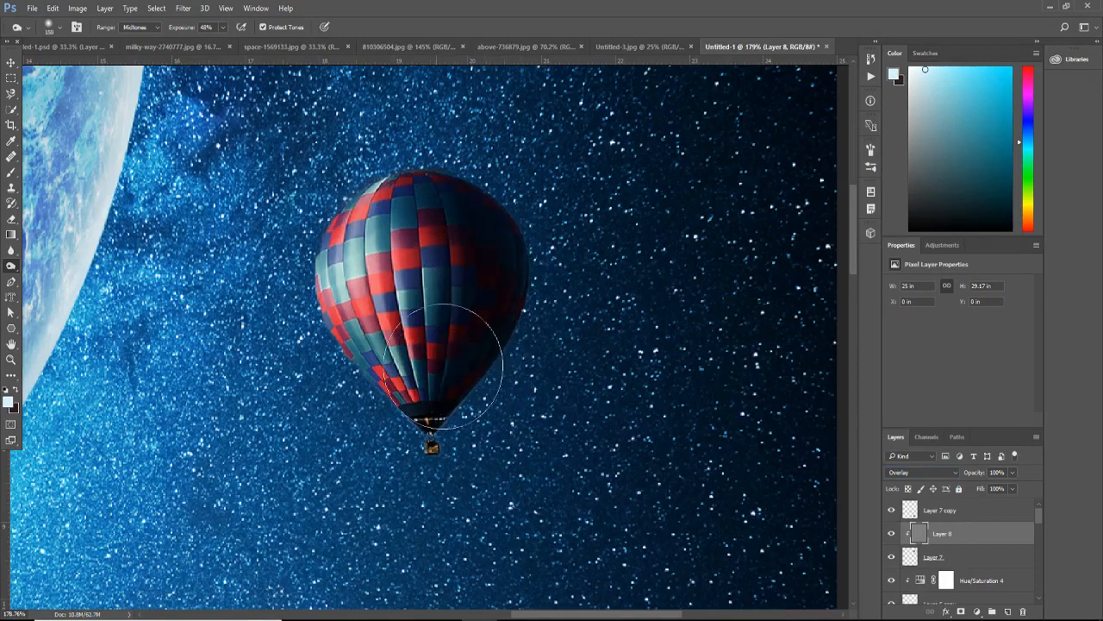
mouse_move(444, 367)
left_mouse_down()
mouse_move(483, 190)
mouse_move(508, 438)
mouse_move(382, 432)
mouse_move(424, 180)
mouse_move(471, 250)
mouse_move(345, 494)
mouse_move(452, 290)
mouse_move(452, 209)
left_mouse_up()
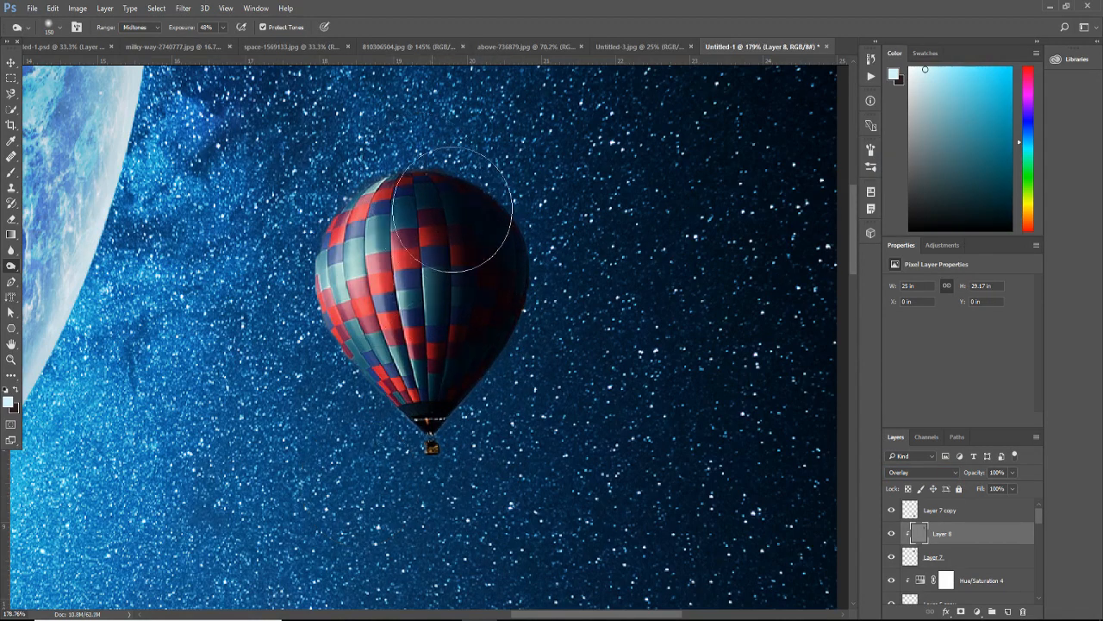
right_click(11, 269)
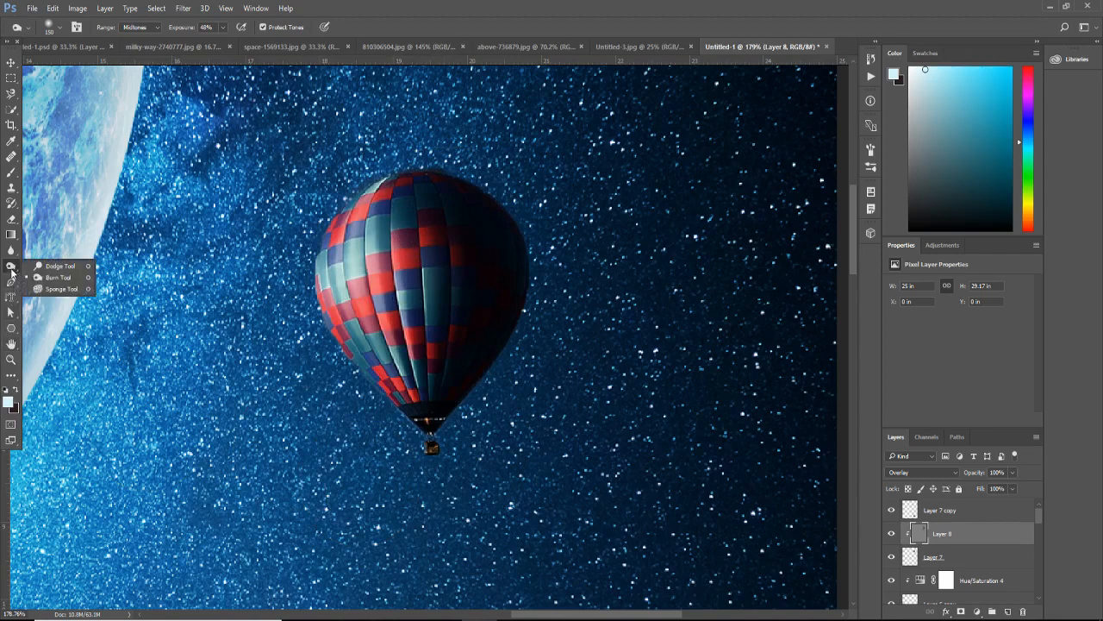
left_click(58, 265)
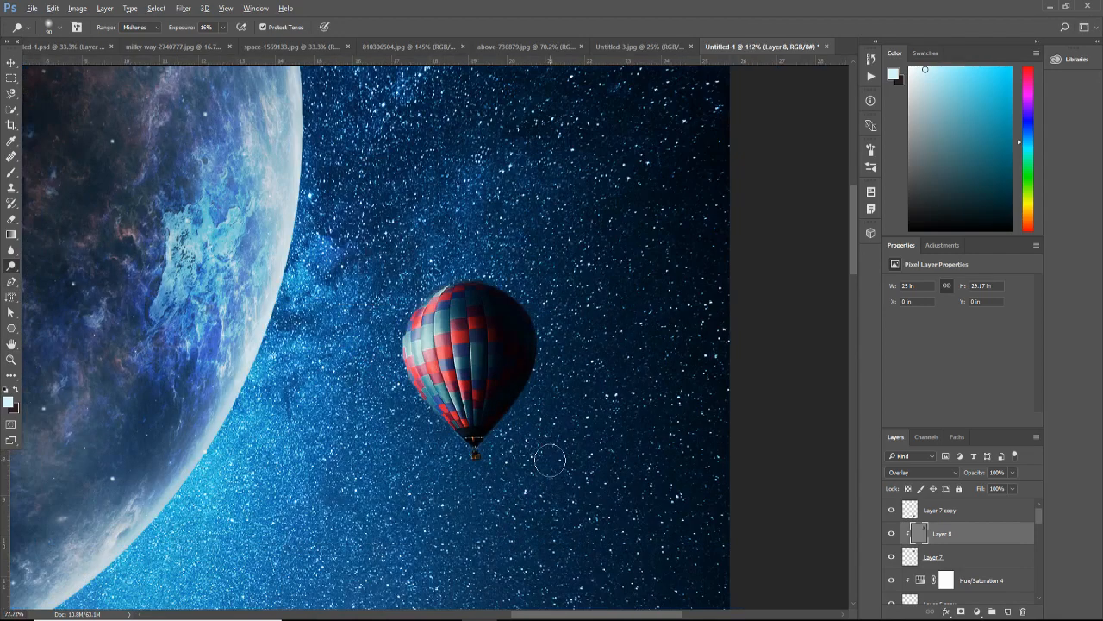
Step: Hide and show the balloon's gray Overlay layer to compare the whole composite with and without the shading
scroll(549, 457, "down", 2)
scroll(558, 461, "down", 5)
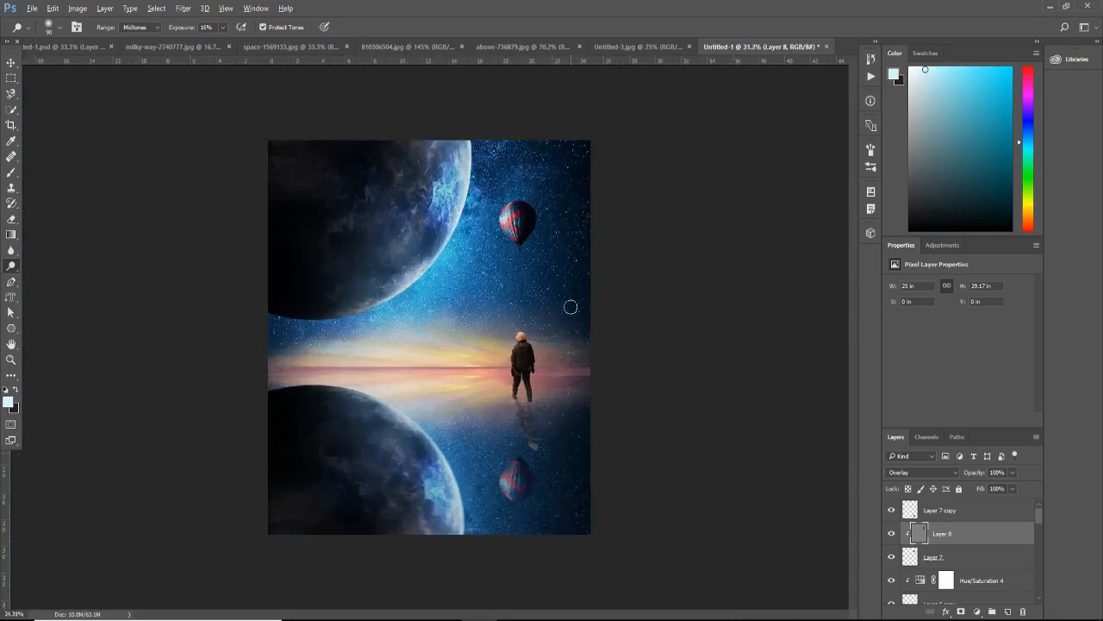
left_click(892, 534)
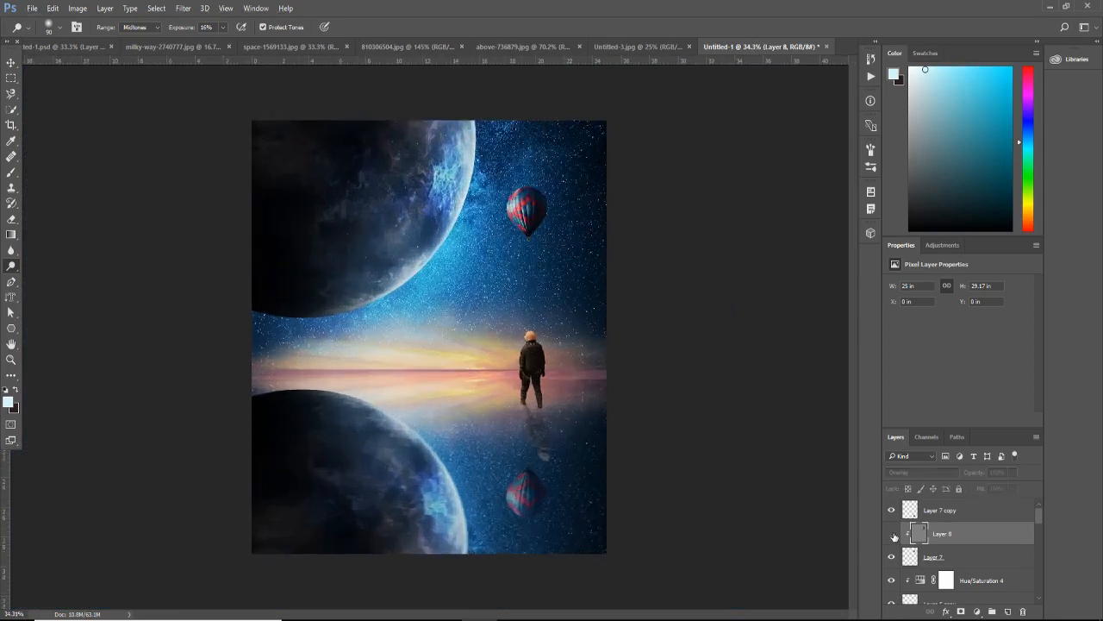
left_click(892, 534)
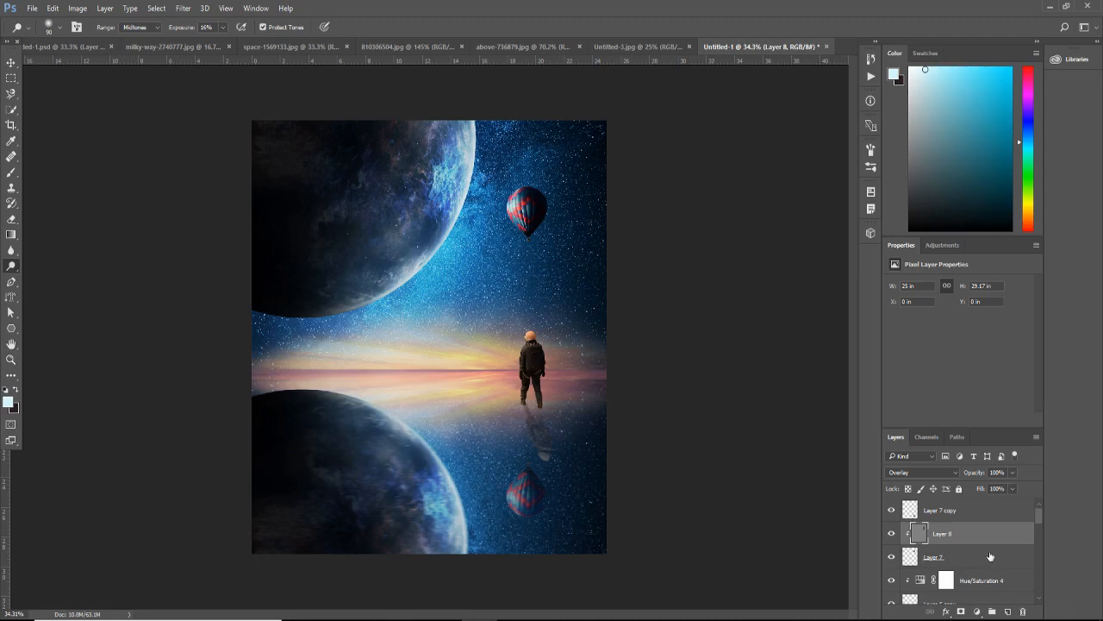
Step: Add a new layer above the balloon reflection and choose a soft round brush with 0% hardness
left_click(963, 517)
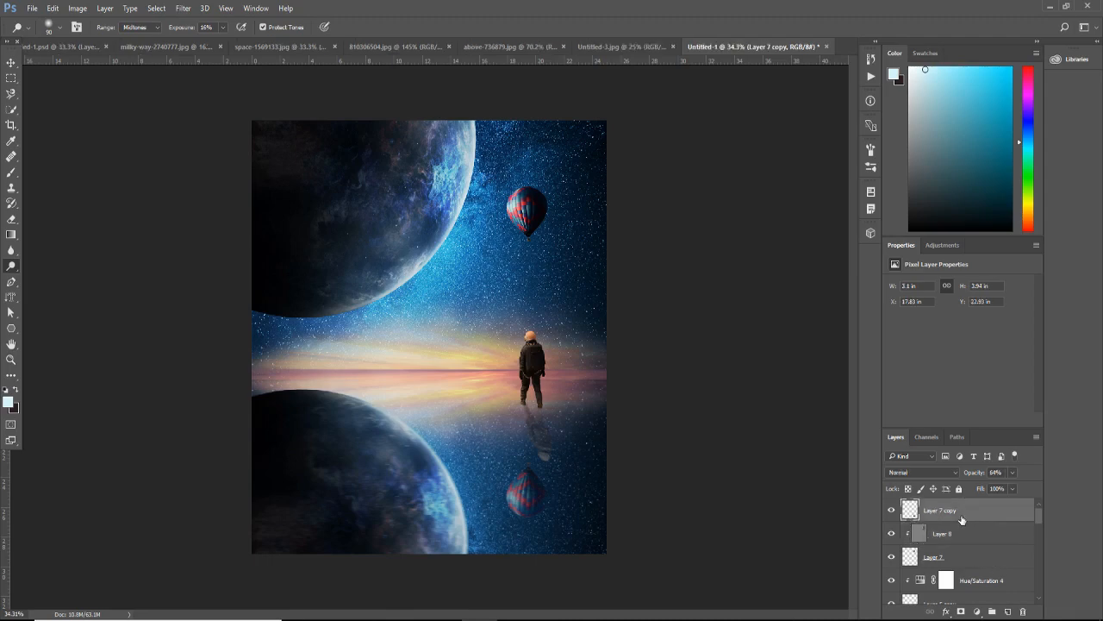
left_click(1009, 612)
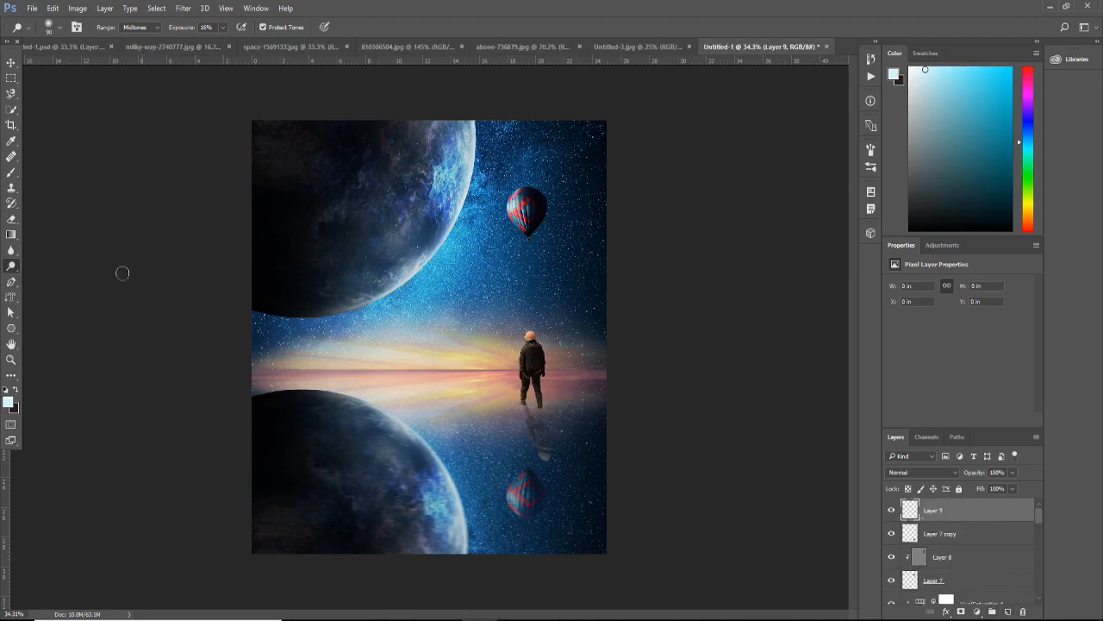
left_click(11, 172)
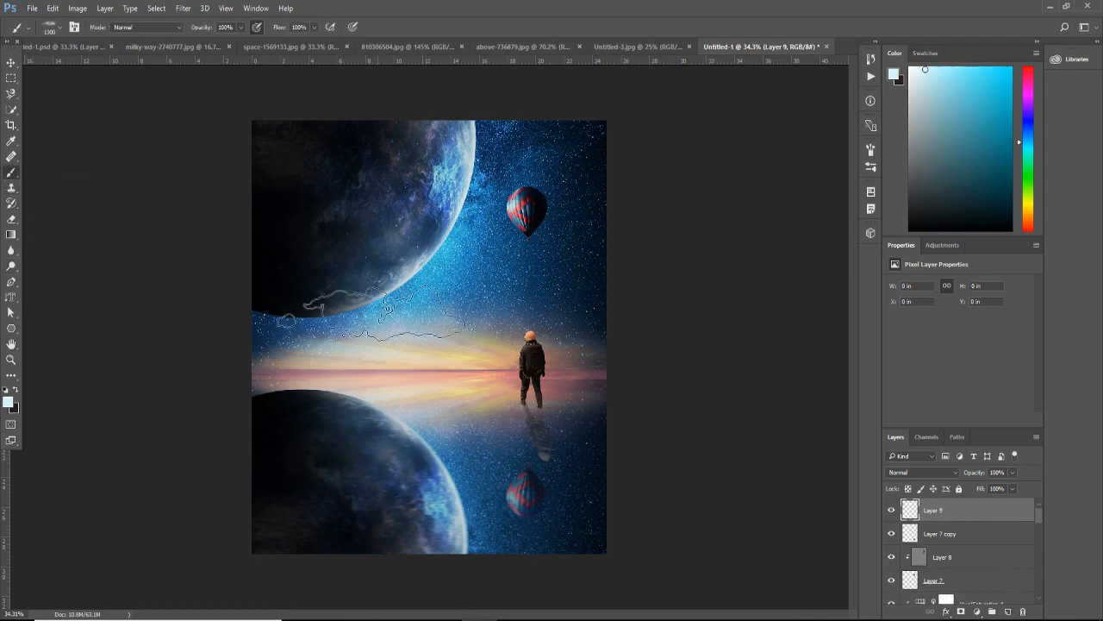
right_click(92, 87)
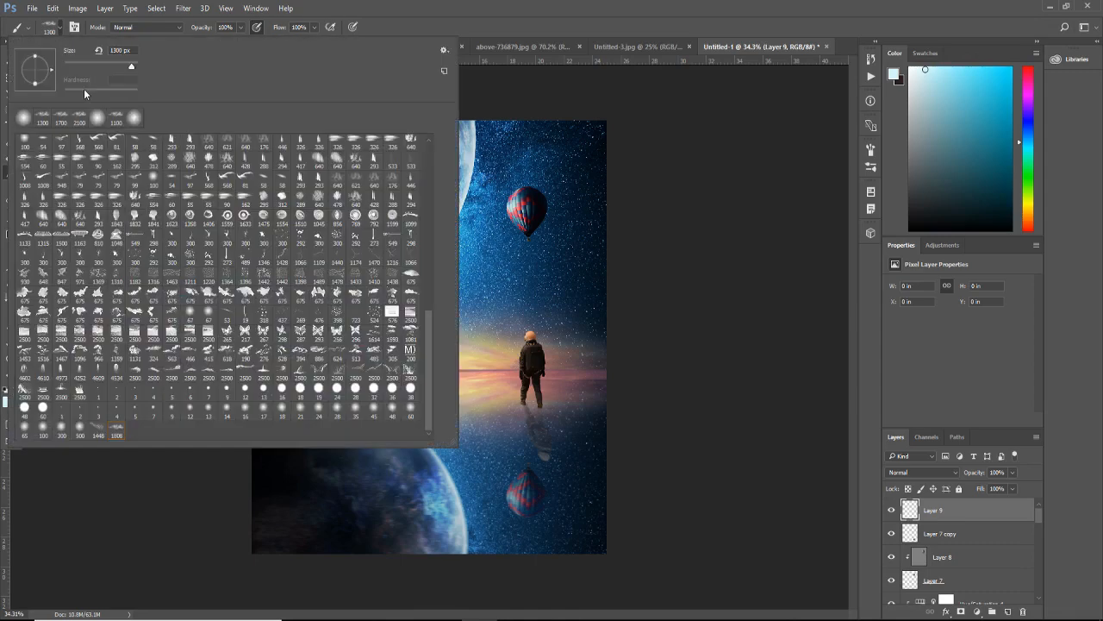
scroll(323, 168, "up", 6)
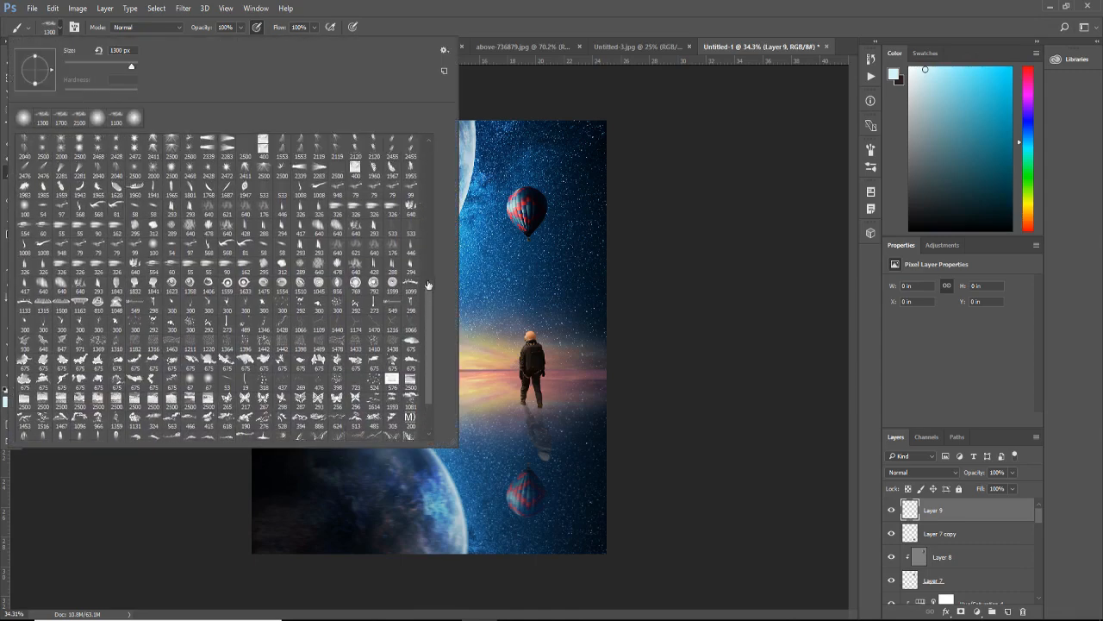
scroll(427, 270, "up", 10)
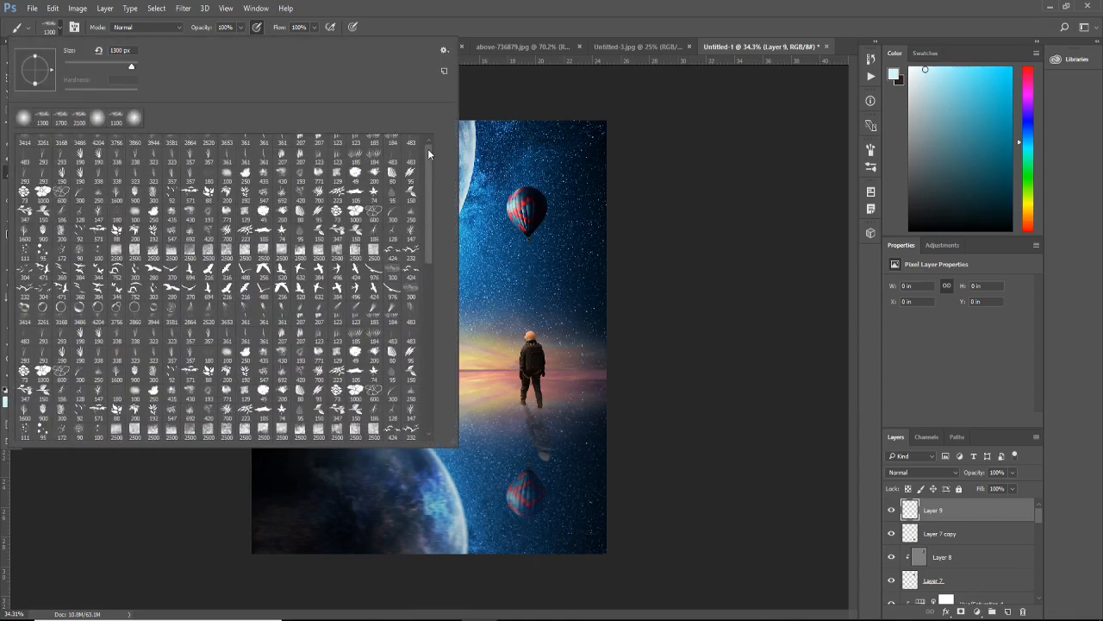
left_click(24, 144)
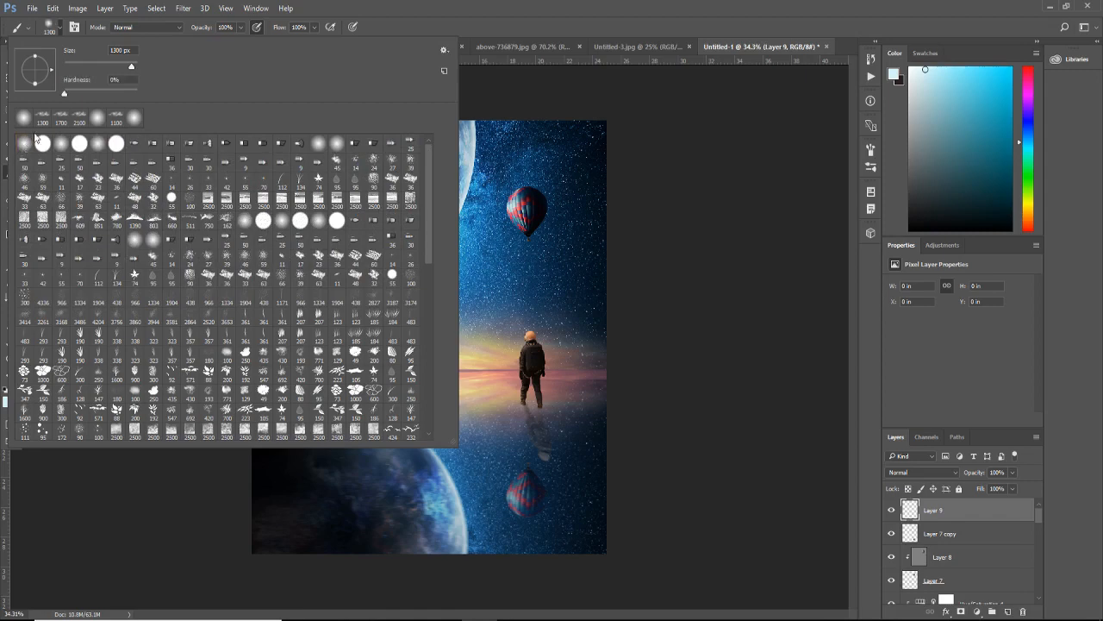
left_click(118, 66)
left_click(454, 25)
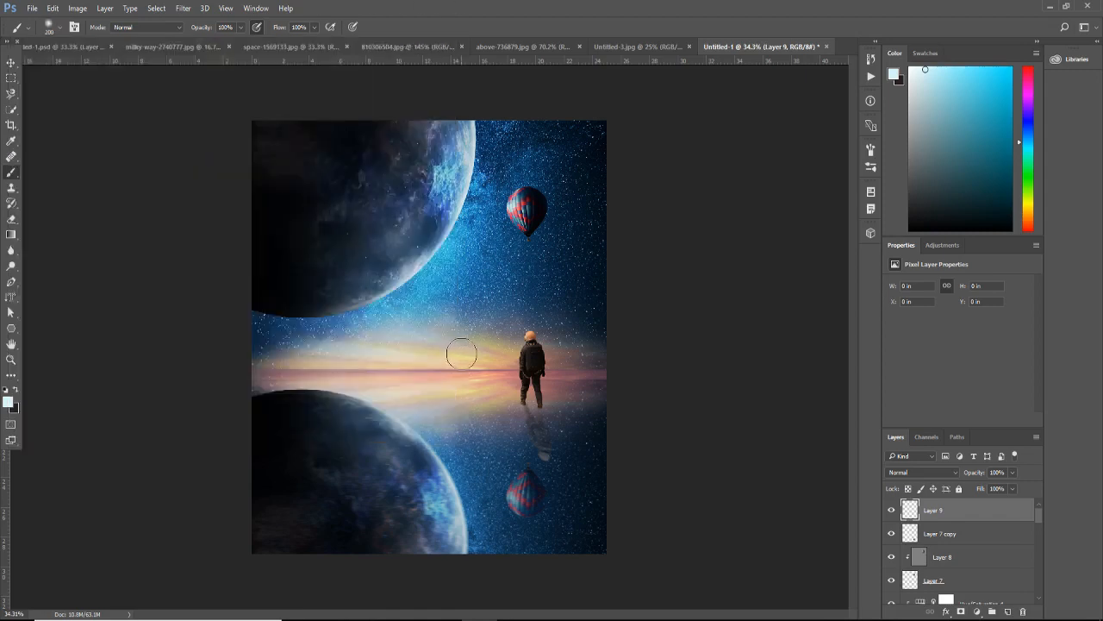
Step: Build up a large soft white glow over the middle of the composite using a 1600 px brush
key("bracketright")
key("bracketright")
key("bracketright")
key("bracketright")
key("bracketright")
key("bracketright")
key("bracketright")
key("bracketright")
key("bracketright")
key("bracketright")
key("bracketright")
key("bracketright")
key("bracketright")
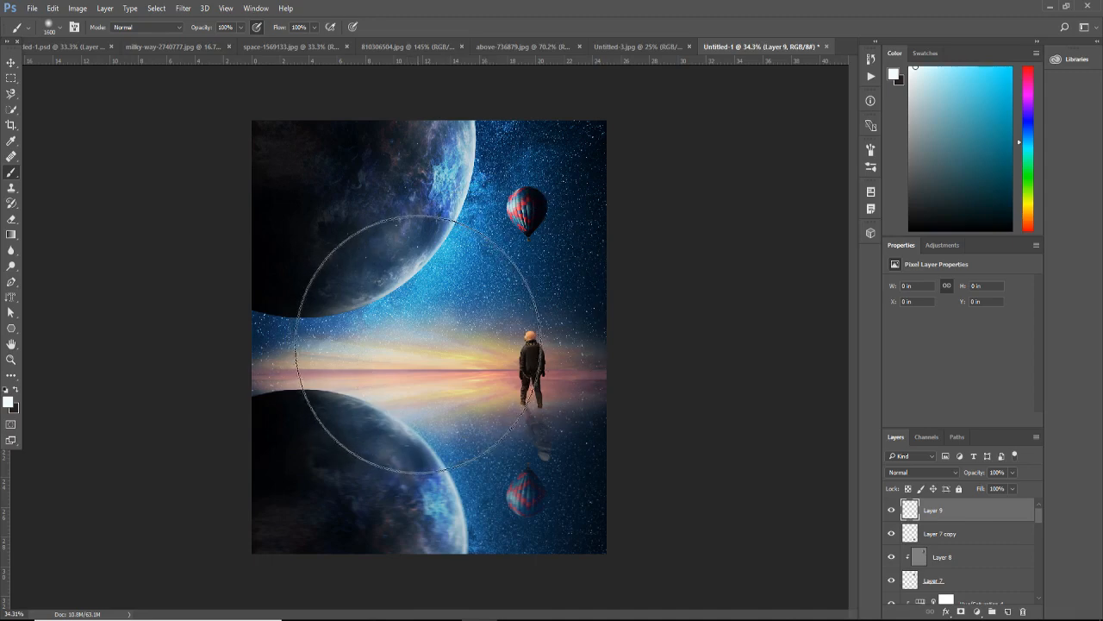
left_click(437, 338)
left_click(433, 338)
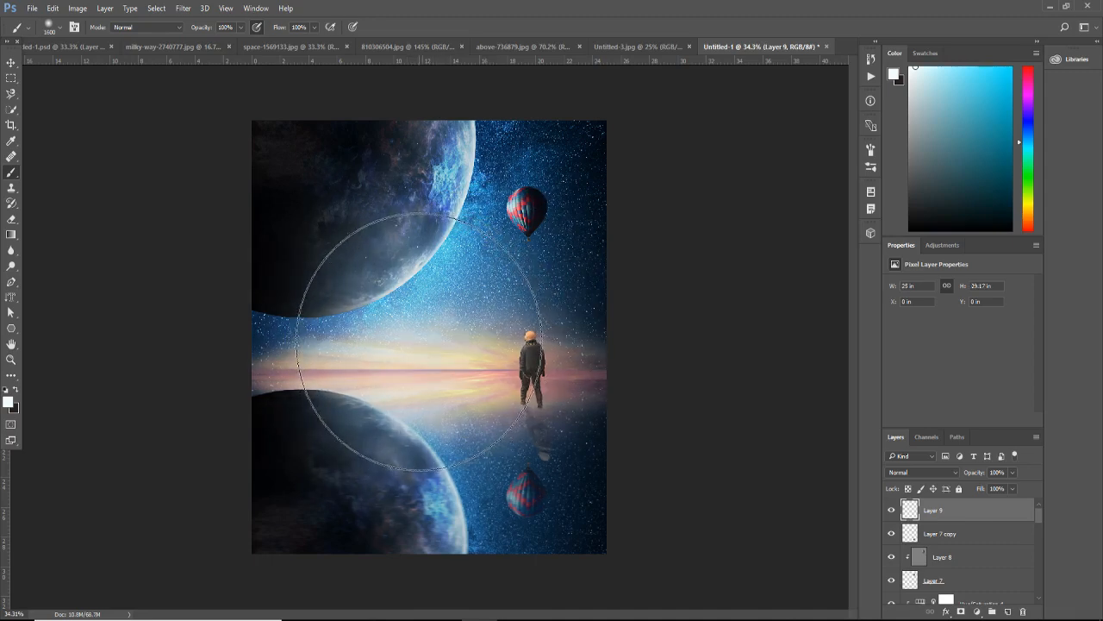
left_click(419, 341)
left_click(423, 338)
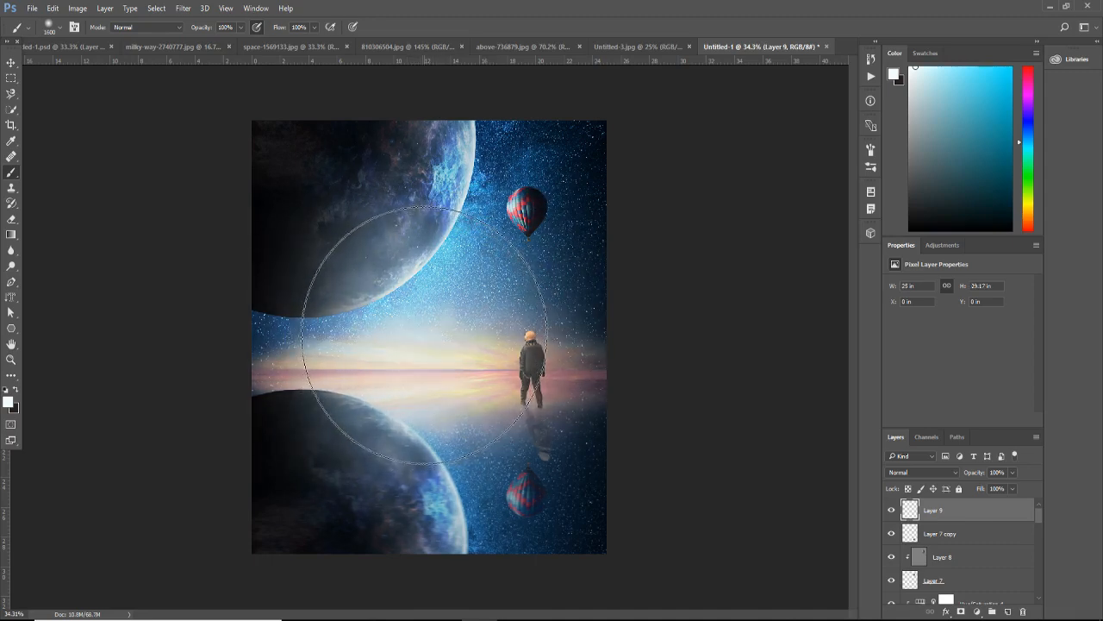
left_click(422, 337)
left_click(420, 340)
left_click(418, 344)
left_click(417, 347)
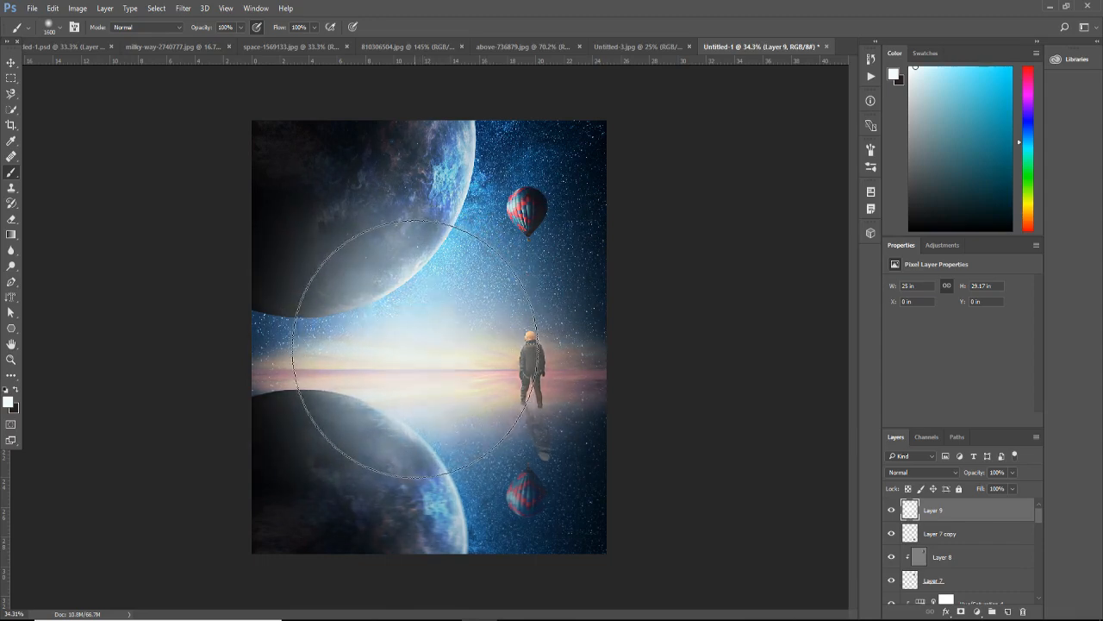
left_click(402, 349)
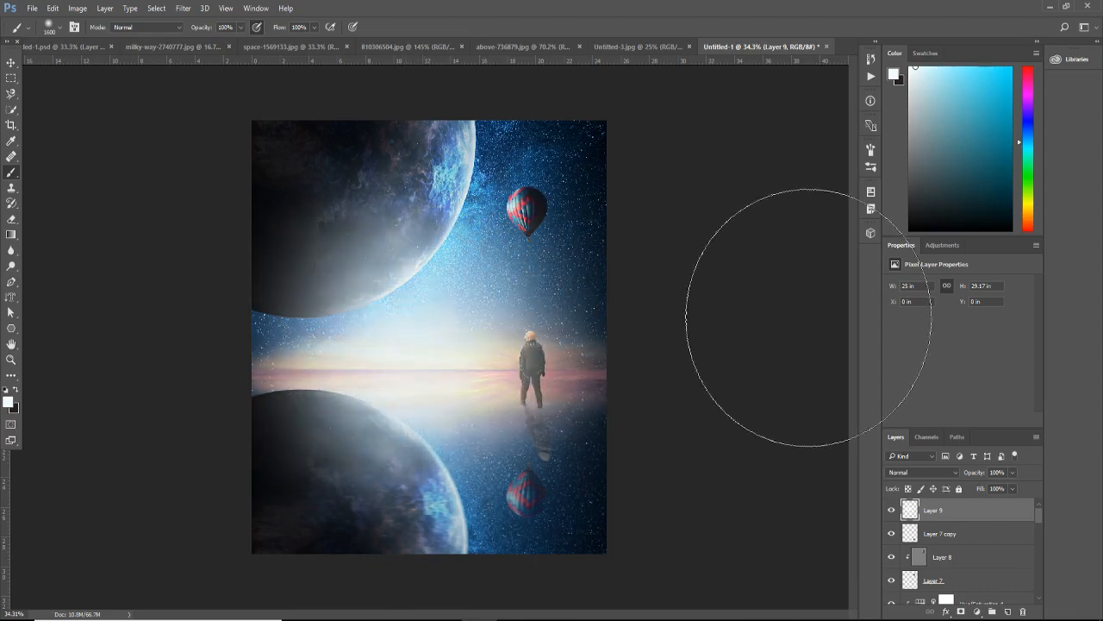
Step: Squash and widen the white glow along the horizon to about 121% width and 53% height, and return to the Brush tool
key("ctrl+t")
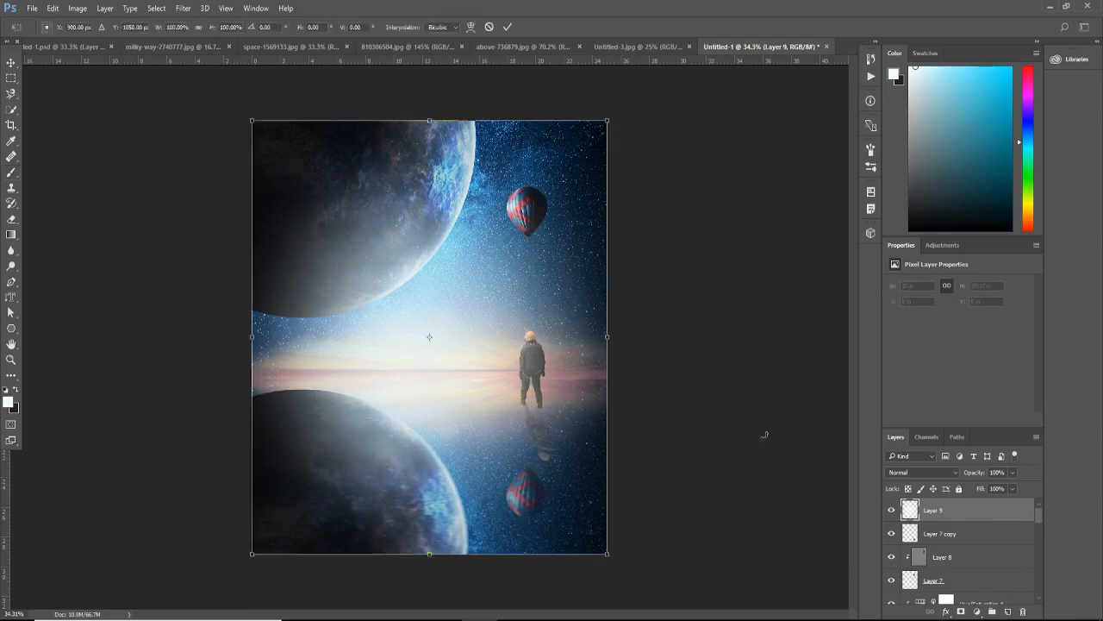
left_click_drag(431, 553, 430, 407)
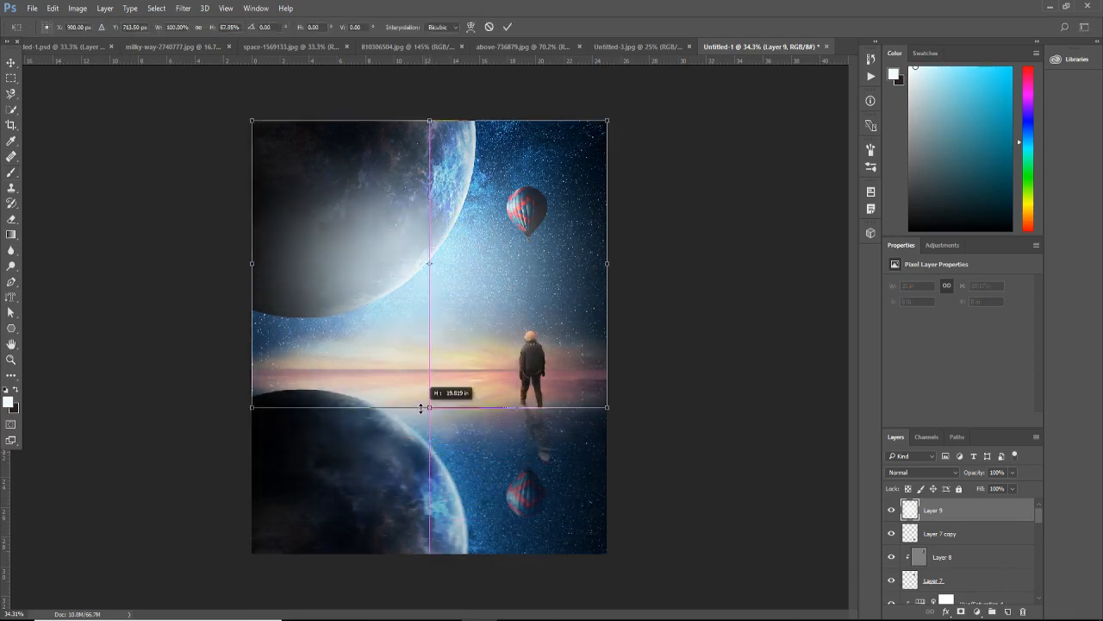
left_click_drag(429, 119, 429, 213)
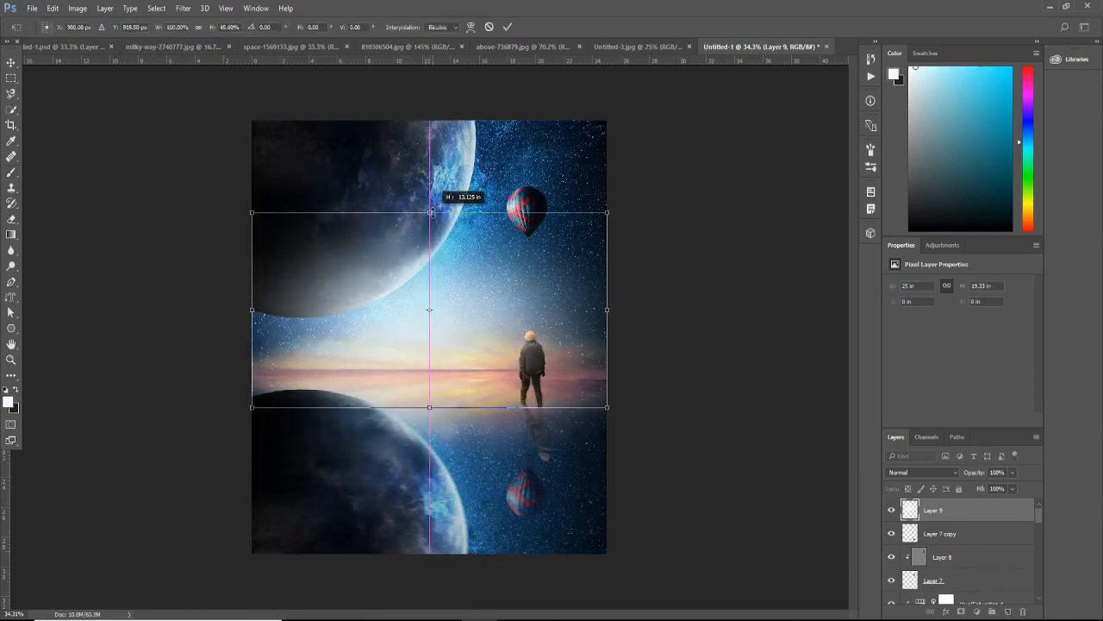
left_click_drag(476, 325, 477, 340)
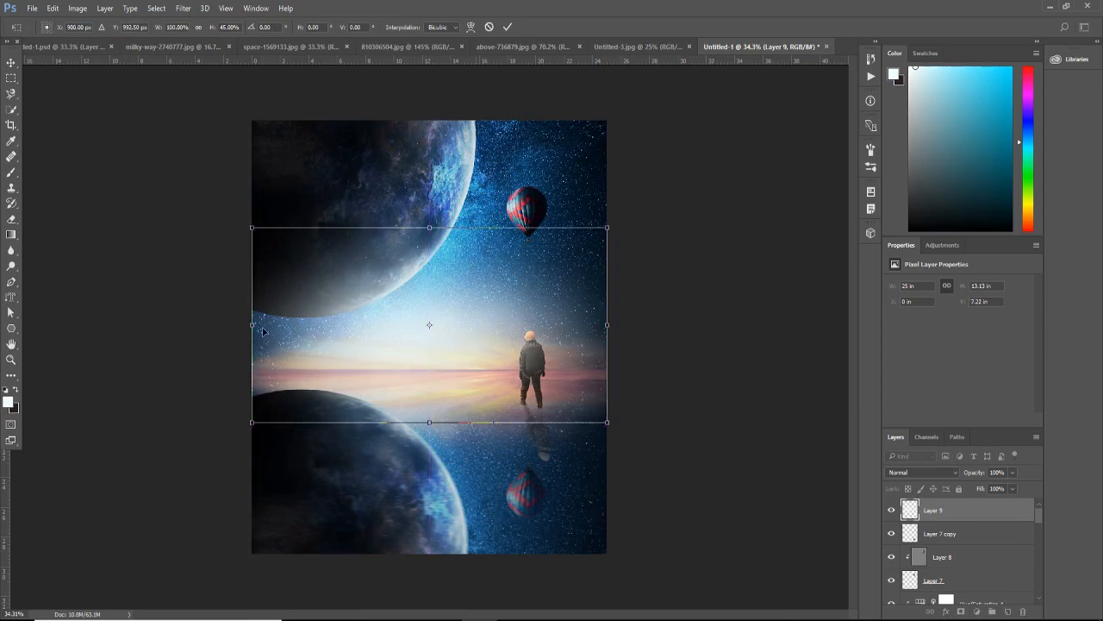
left_click_drag(253, 325, 208, 325)
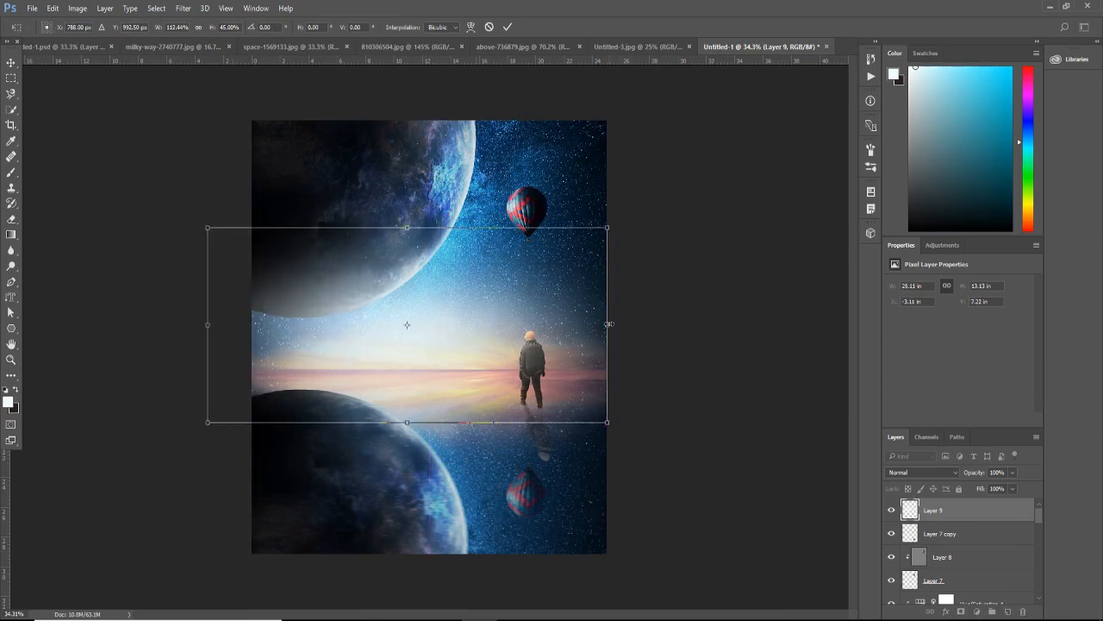
left_click_drag(609, 324, 560, 346)
left_click_drag(401, 427, 402, 448)
left_click_drag(403, 236, 405, 222)
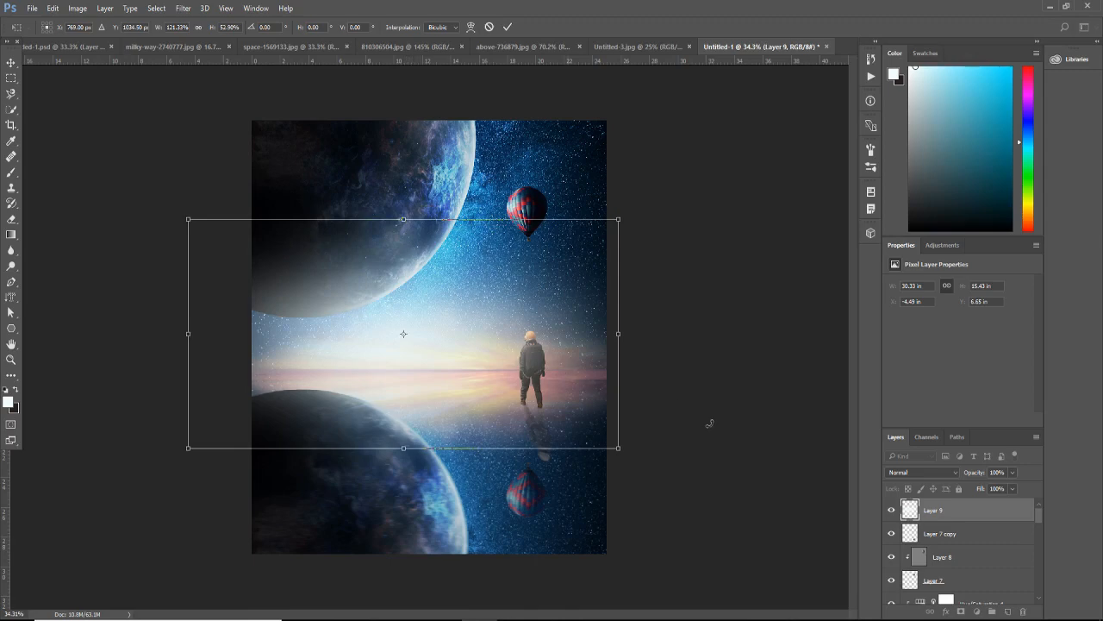
key("Return")
key("b")
Step: Lower the white glow layer's fill to about 70%
left_click(1010, 489)
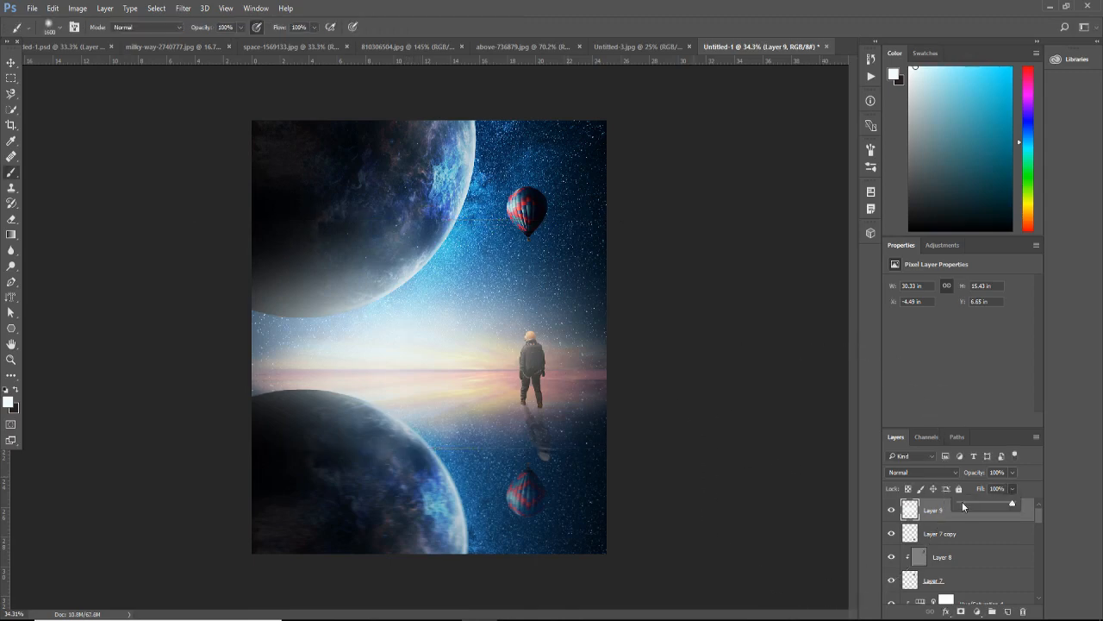
left_click(963, 505)
left_click_drag(970, 506, 982, 505)
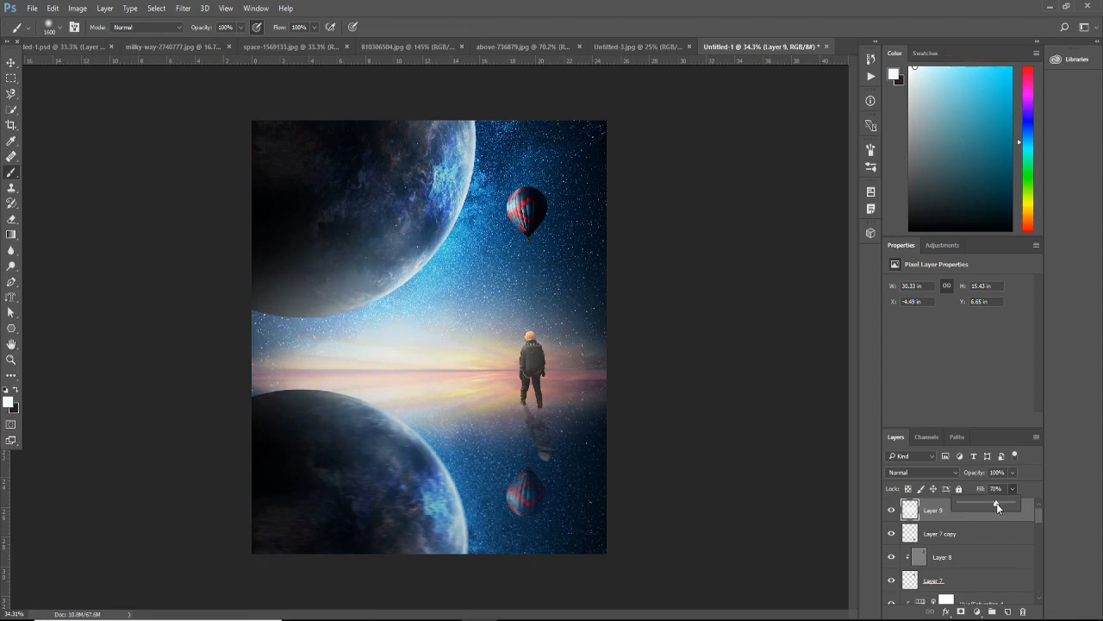
left_click(935, 517)
Step: Add a Gradient Map adjustment layer above the glow and set its blend mode to Soft Light
left_click(977, 611)
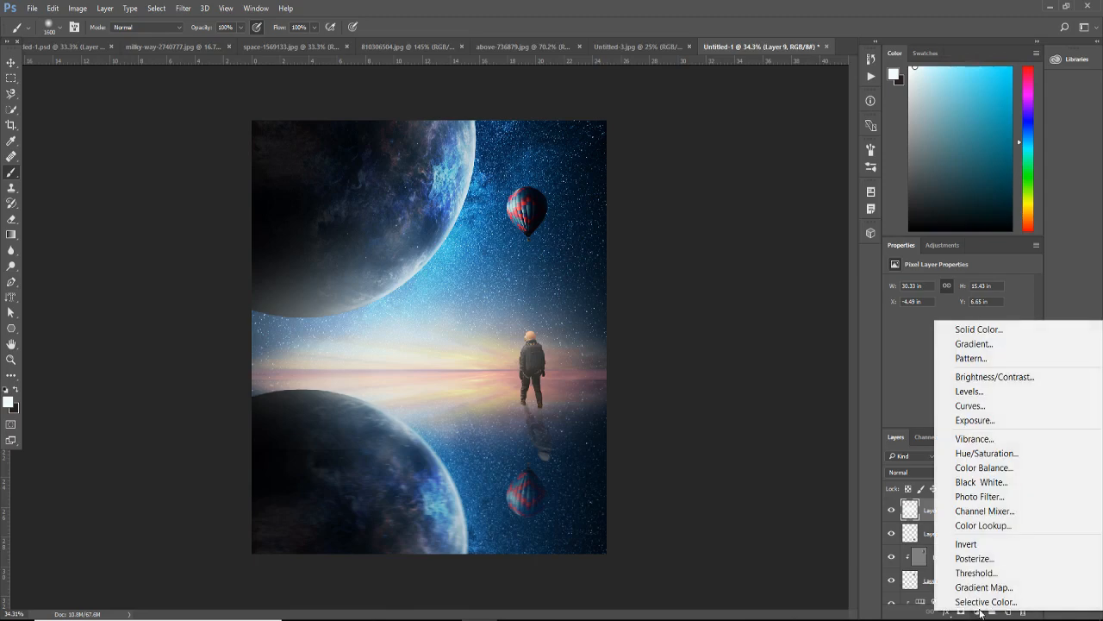
left_click(982, 590)
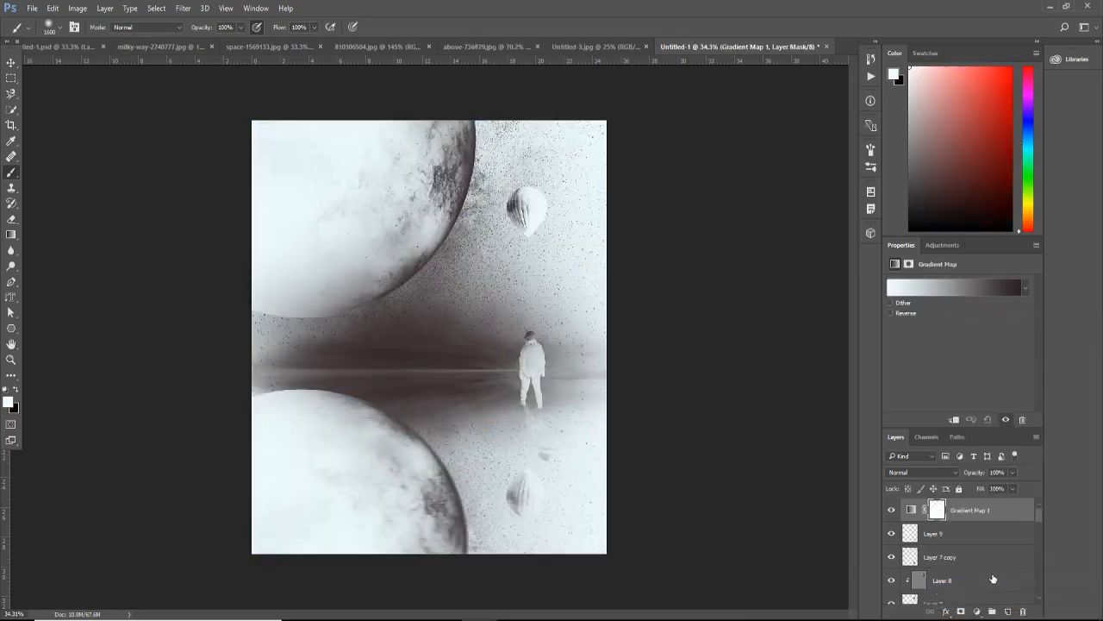
left_click(903, 471)
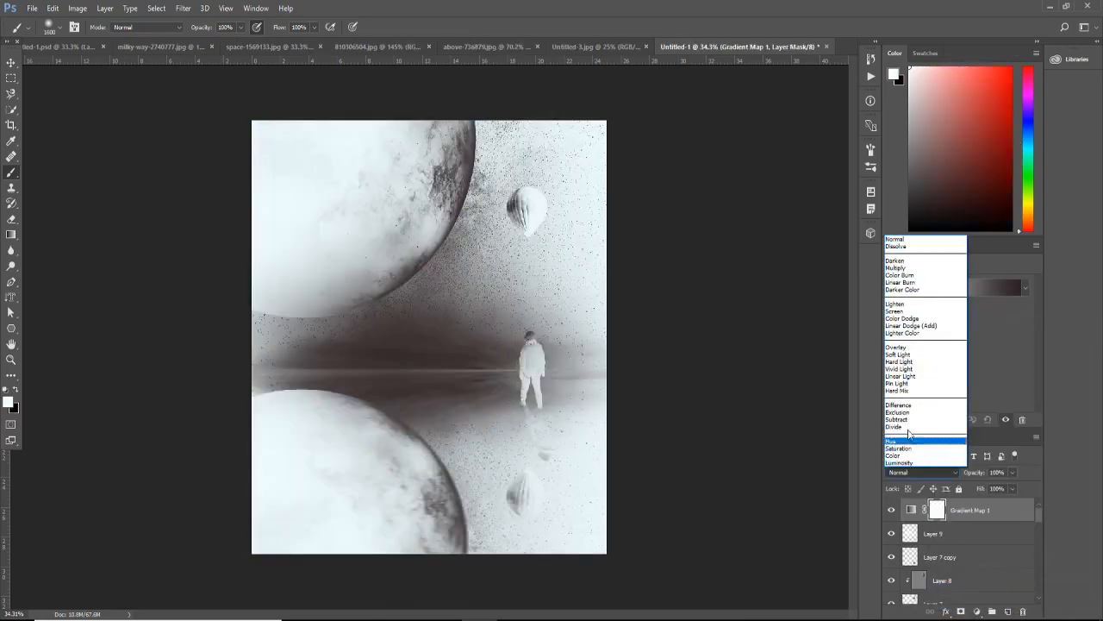
left_click(901, 353)
Step: Apply the Violet, Orange preset to the gradient map and lower the layer's opacity to about 50%
left_click(927, 287)
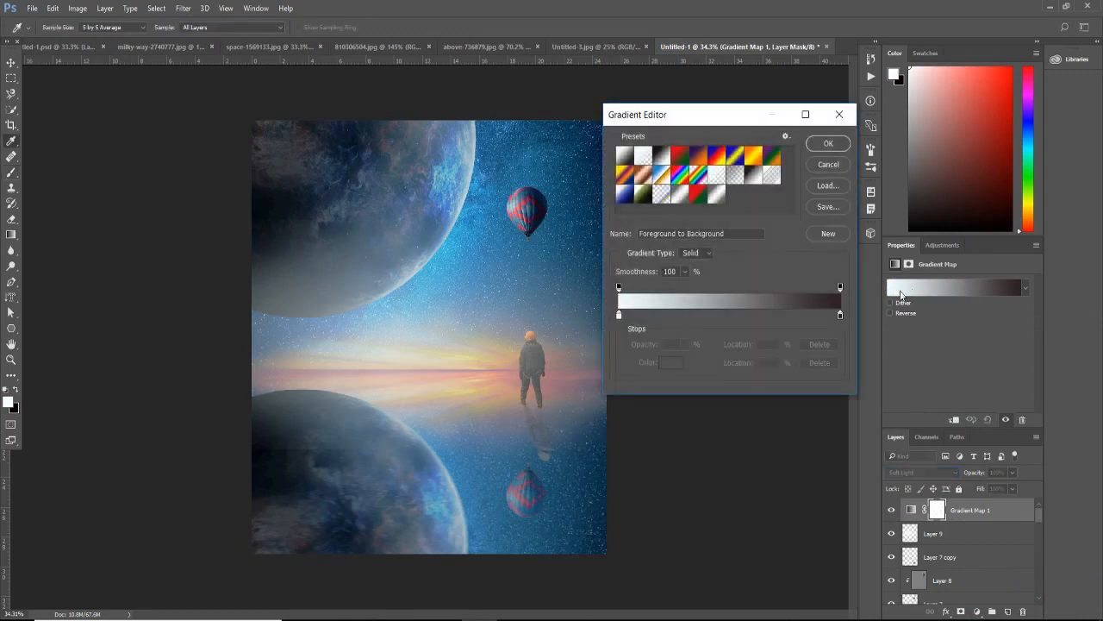
left_click(703, 159)
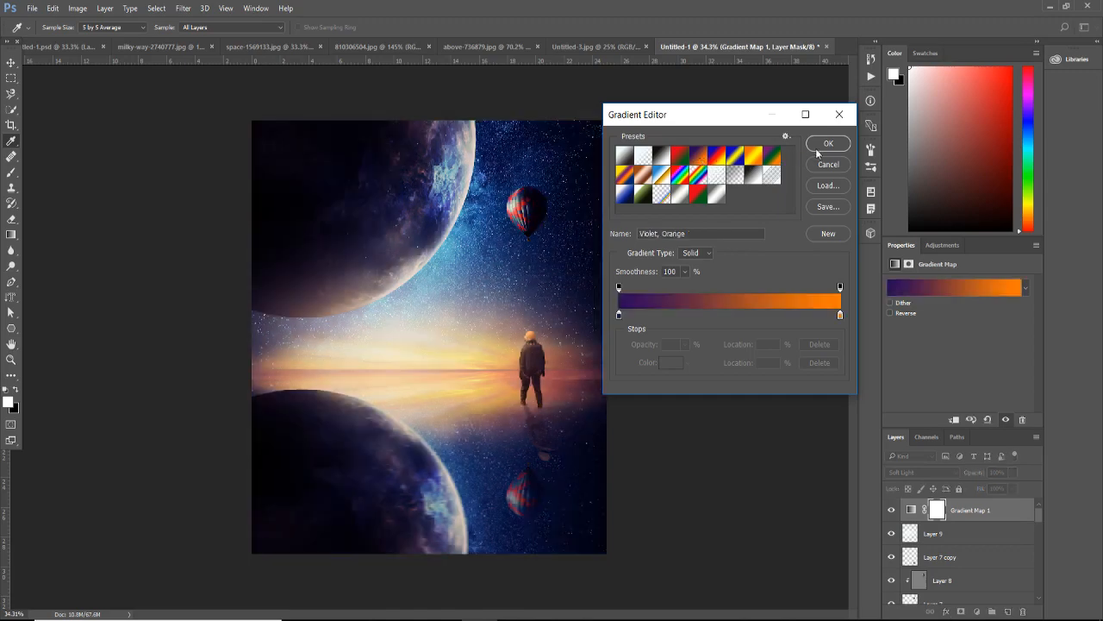
left_click(823, 145)
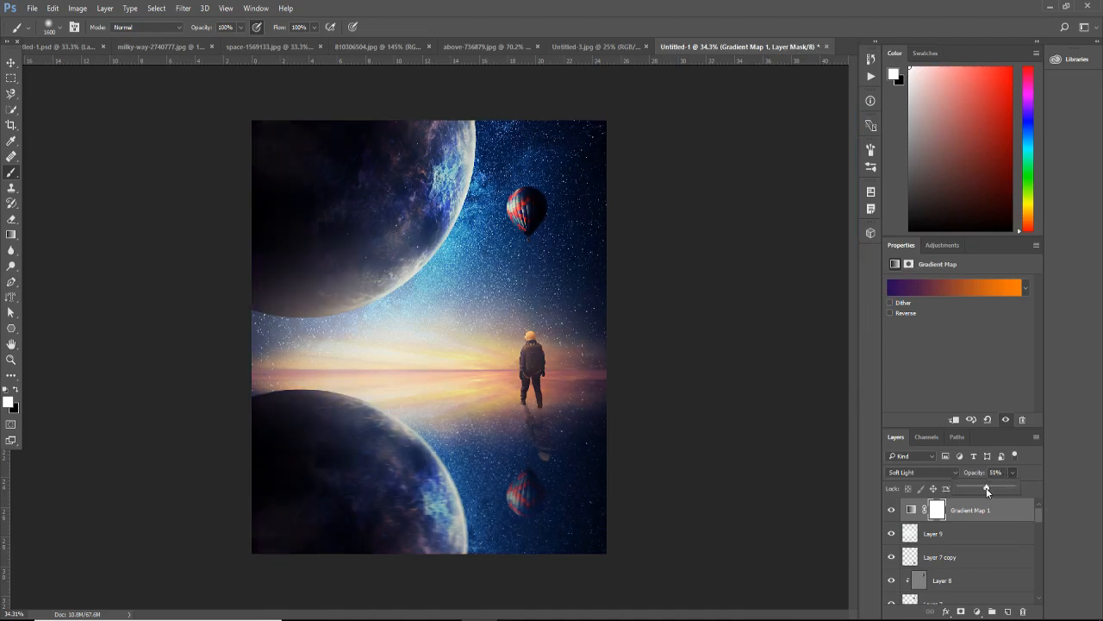
left_click_drag(988, 491, 986, 489)
Step: Add a second Gradient Map adjustment layer on top, using the Violet, Green, Orange preset
left_click(977, 612)
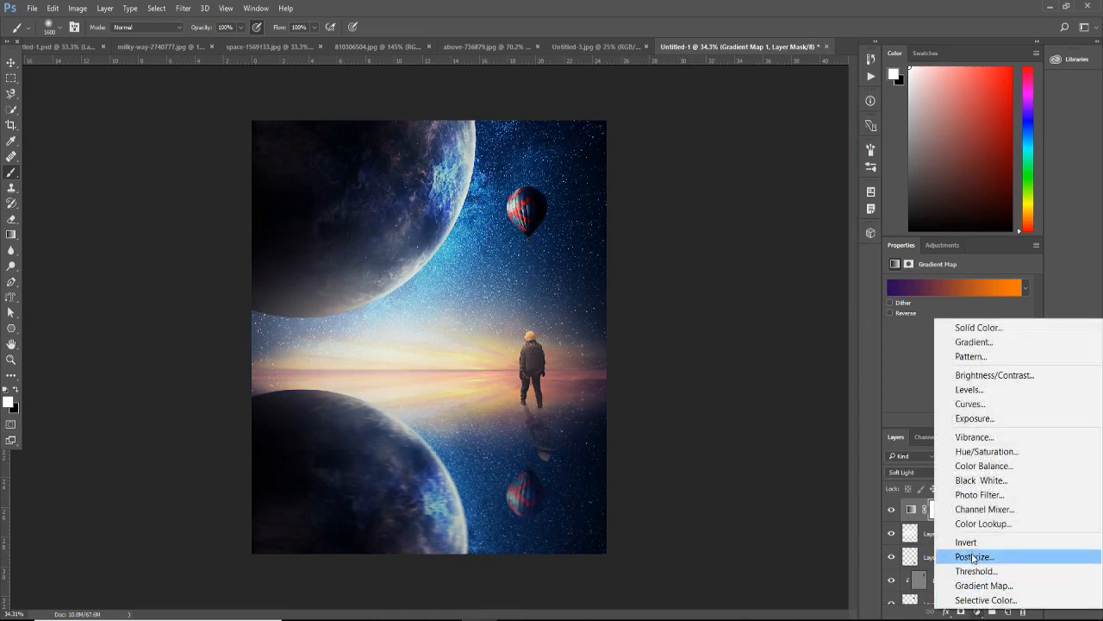
left_click(984, 585)
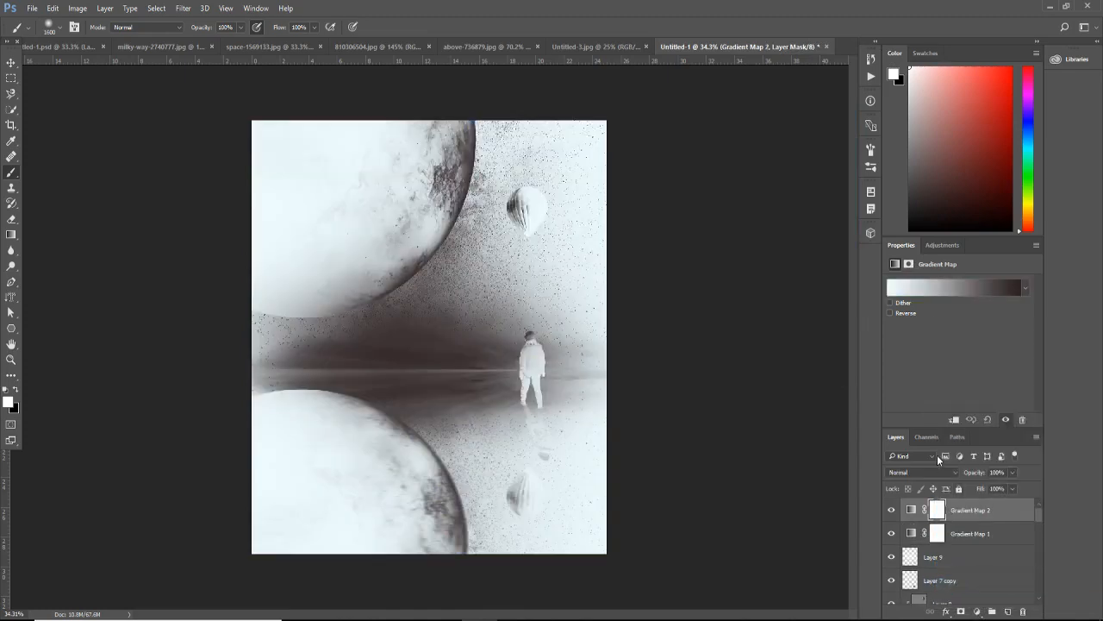
left_click(931, 288)
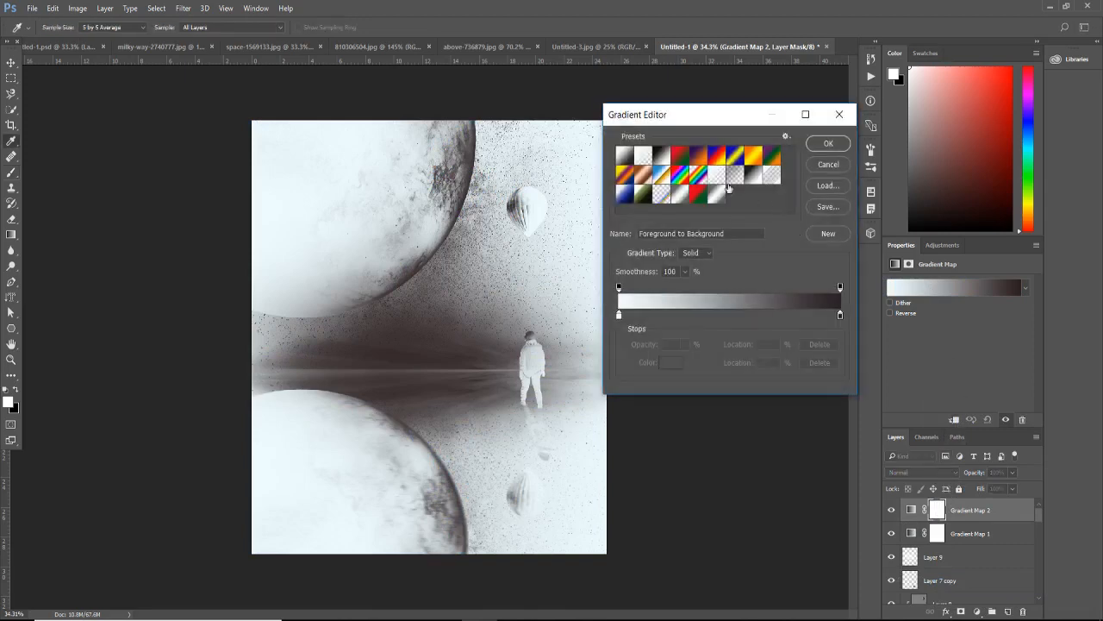
left_click(680, 156)
left_click(773, 156)
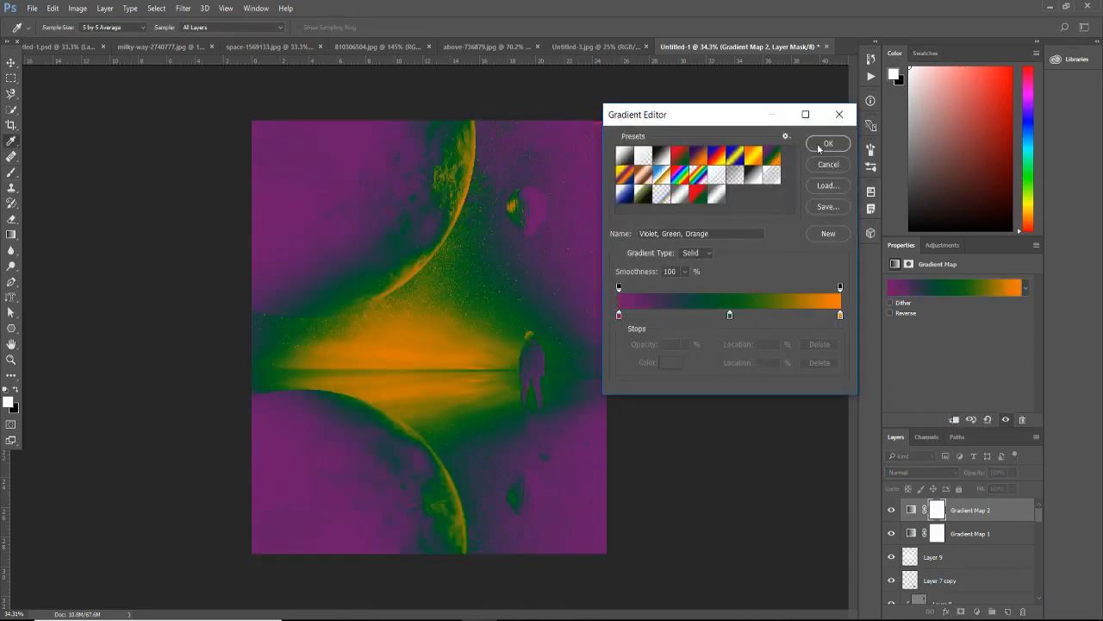
left_click(828, 143)
Step: Set the second gradient map's blend mode to Soft Light and its opacity to 29%
left_click(923, 473)
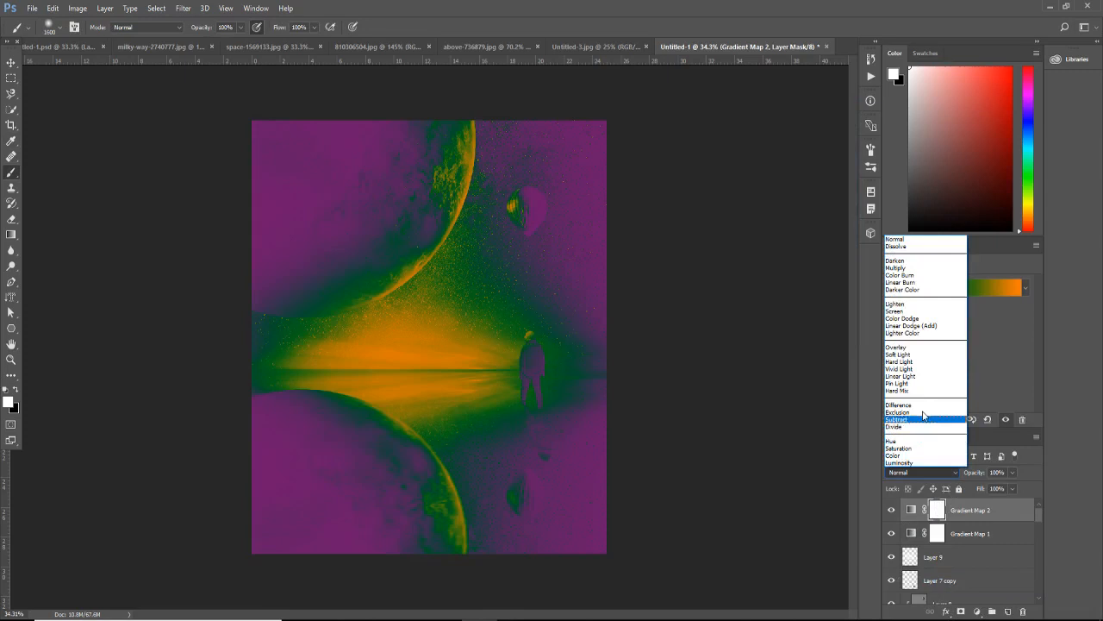
left_click(910, 355)
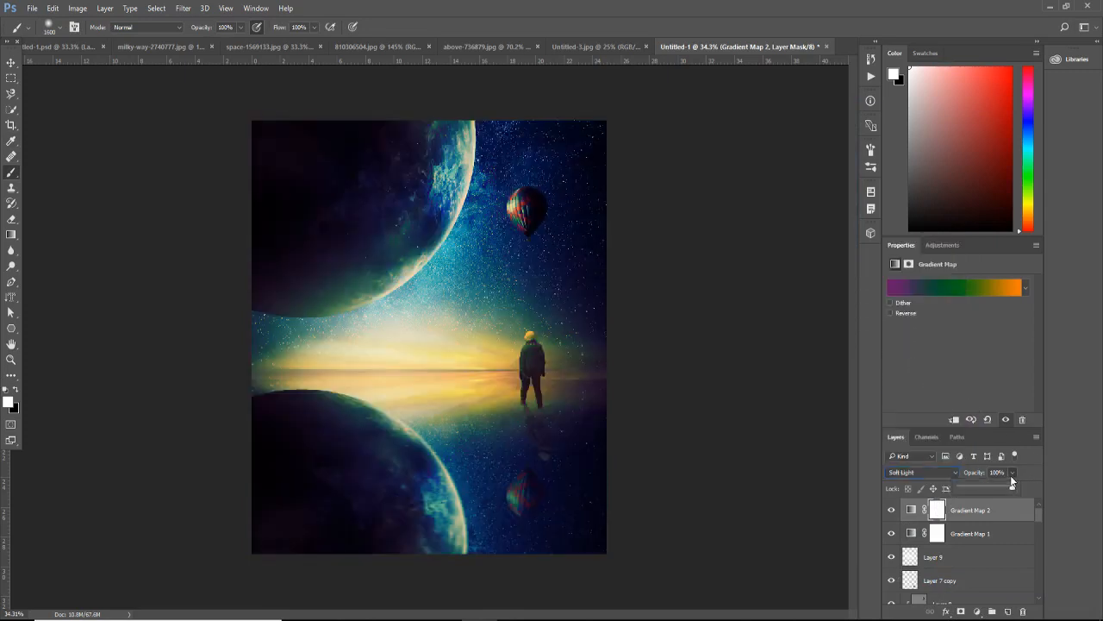
left_click(982, 488)
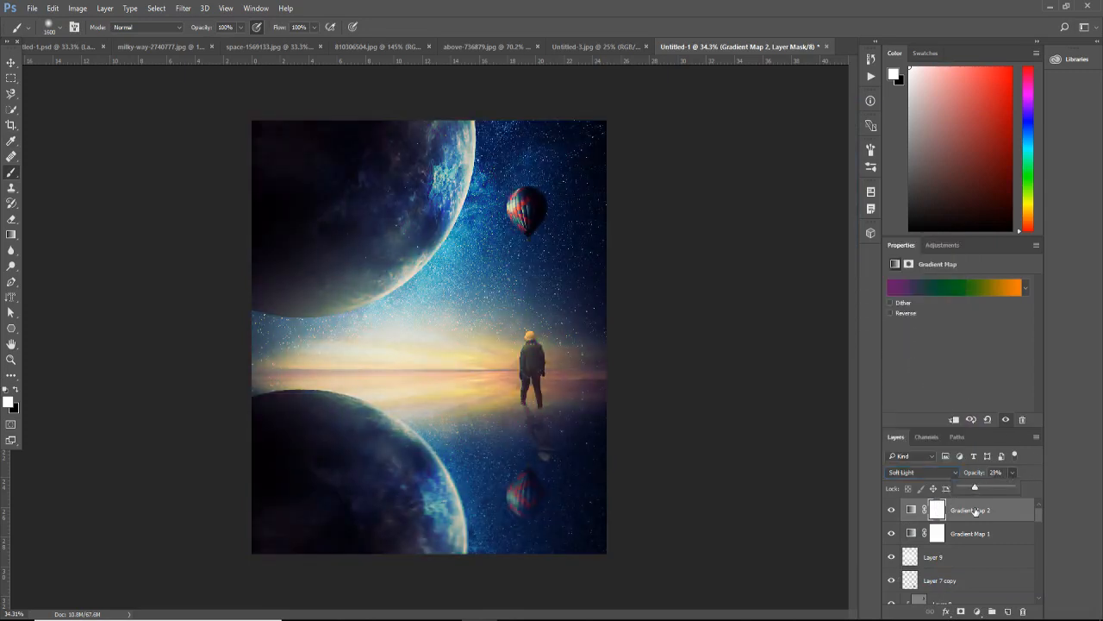
left_click(975, 512)
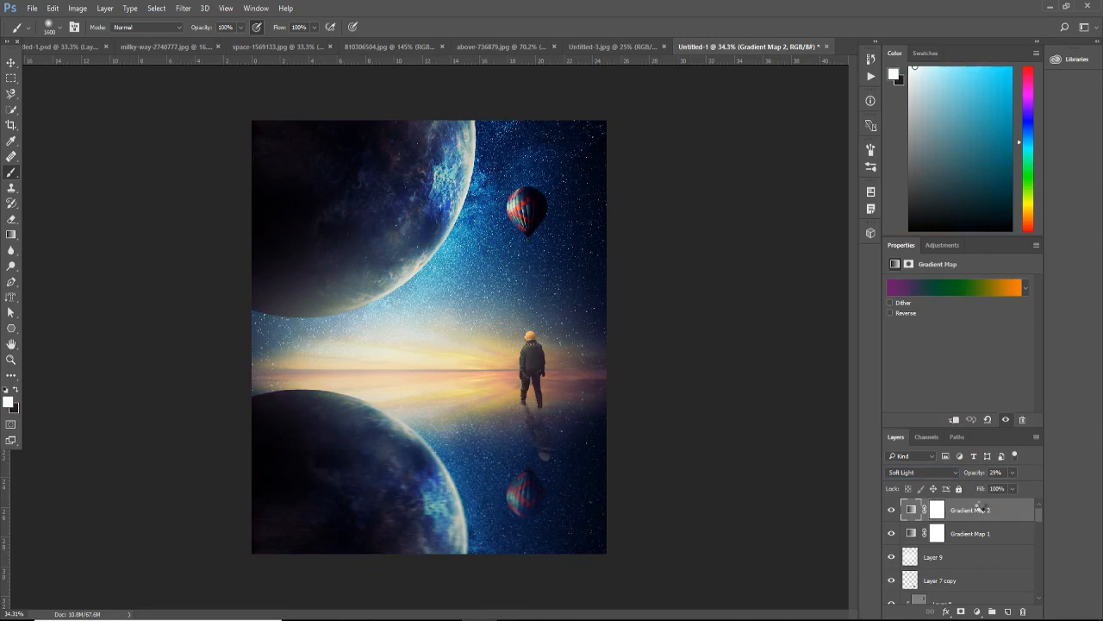
Step: Stamp all visible layers into a new layer on top and open the Camera Raw filter on it
key("ctrl+shift+alt+e")
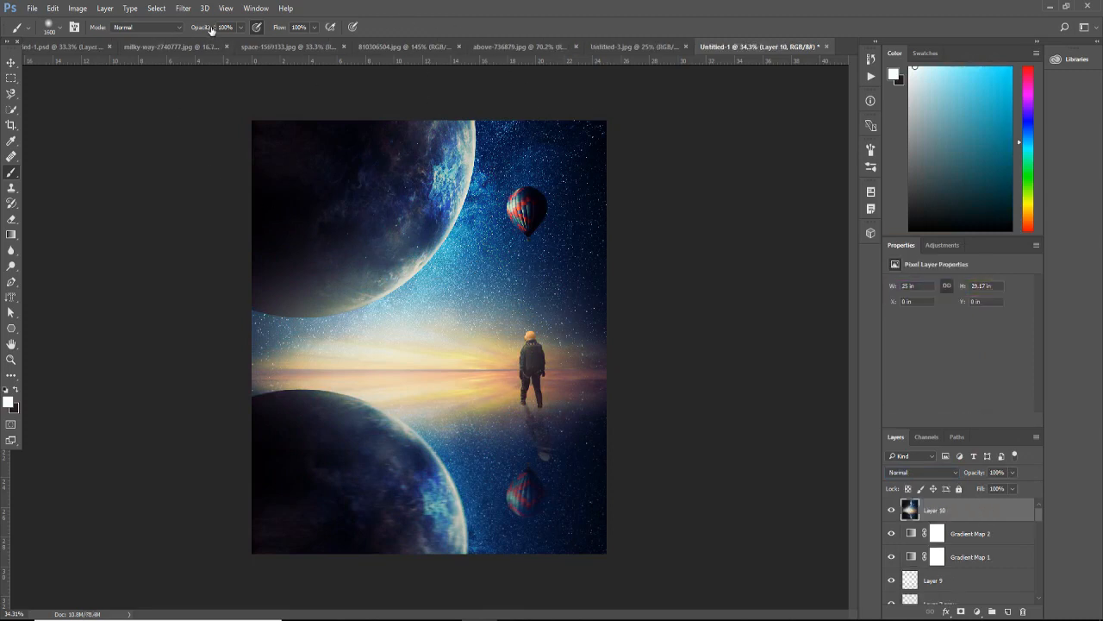
left_click(183, 7)
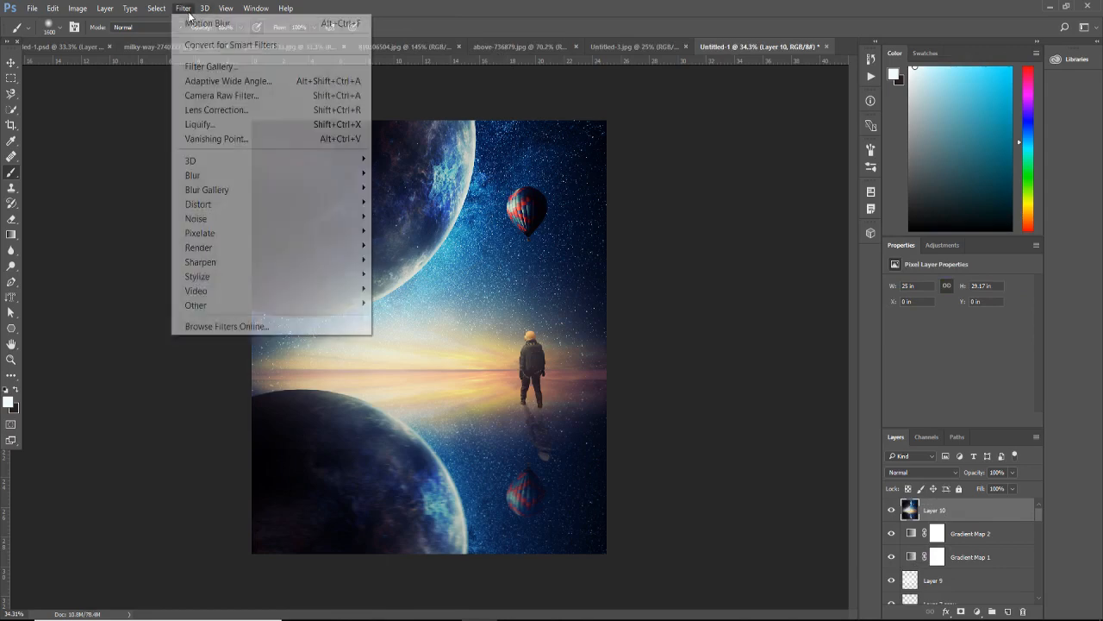
left_click(246, 96)
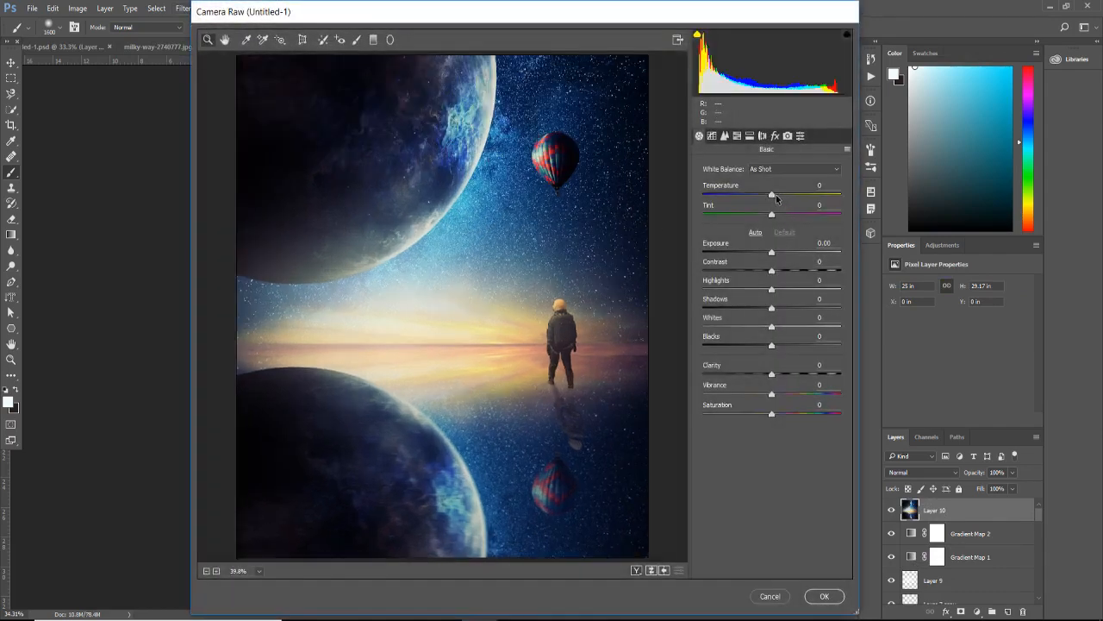
Step: Set the temperature to +5, tint to +11, exposure to +0.35, contrast to +26 and highlights to +1
mouse_move(776, 195)
left_mouse_down()
mouse_move(762, 197)
mouse_move(779, 195)
left_mouse_up()
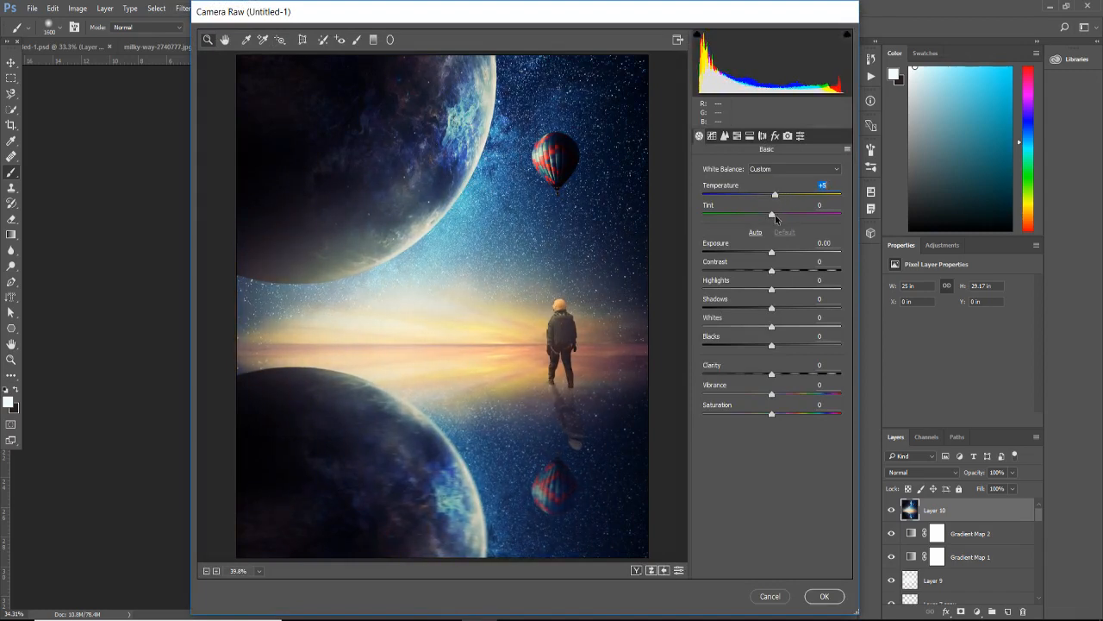
left_click_drag(772, 216, 778, 251)
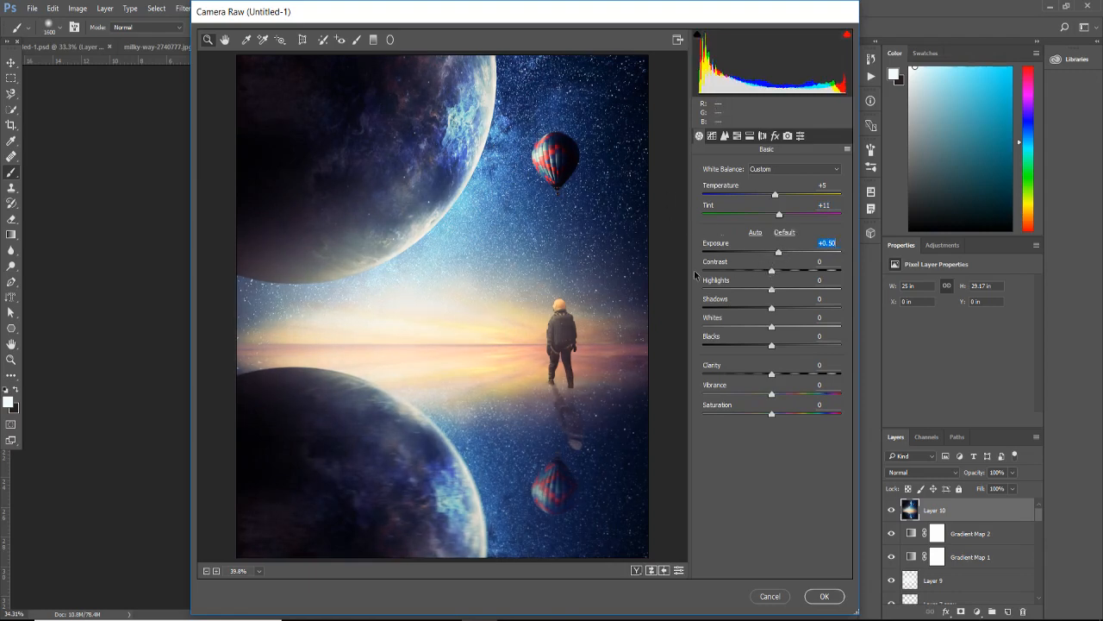
left_click_drag(771, 270, 790, 272)
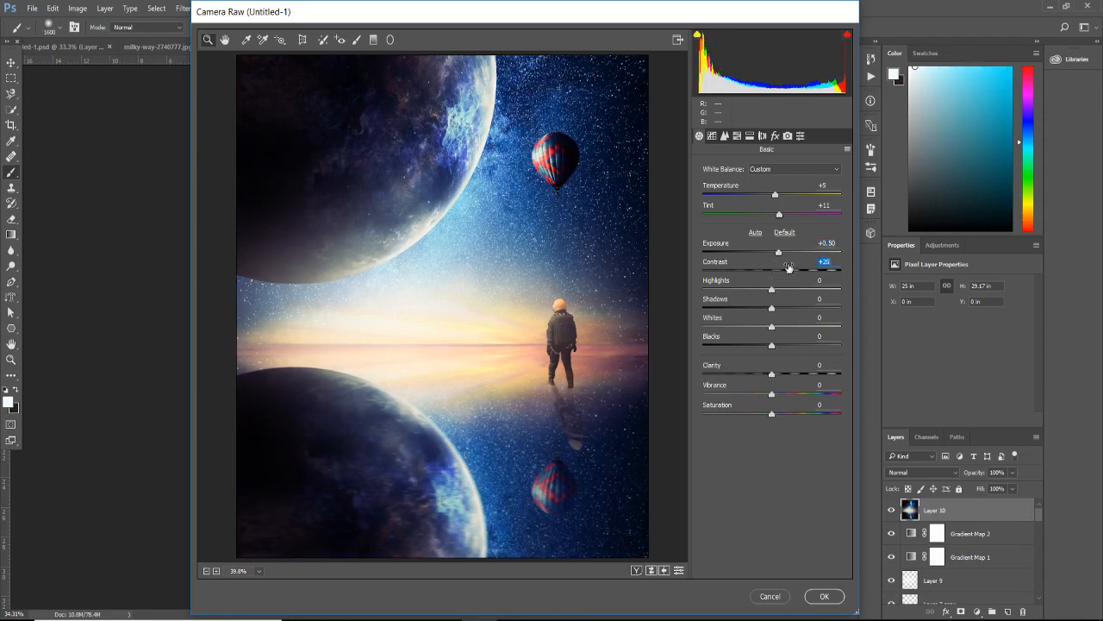
left_click_drag(784, 253, 773, 293)
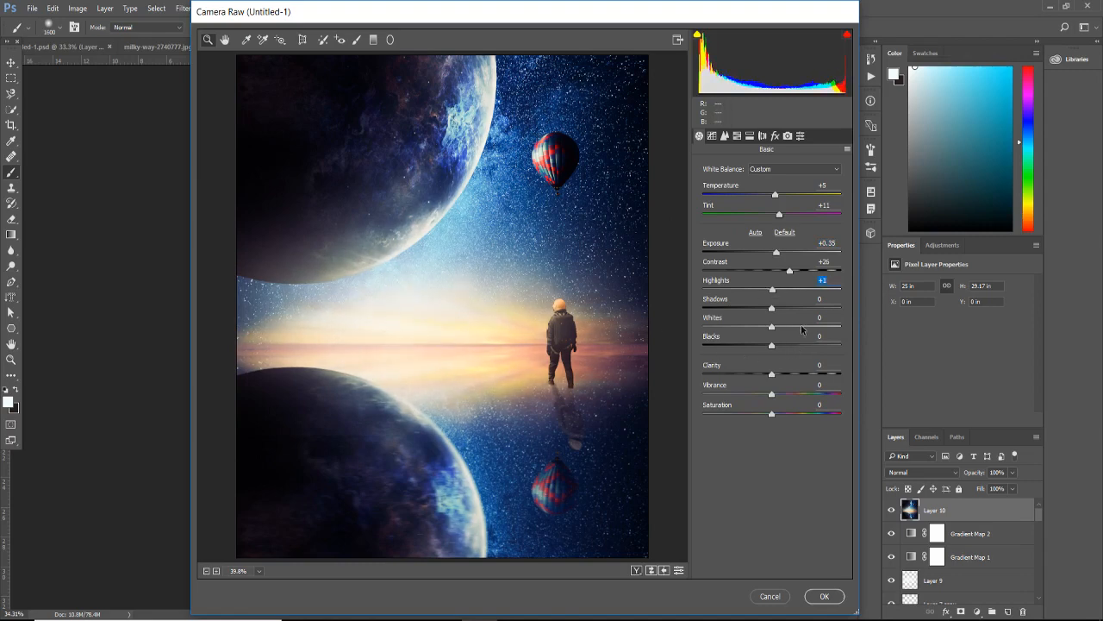
Step: Set the shadows to +7, whites to +5 and clarity to +4, and raise the vibrance slightly
mouse_move(771, 310)
left_mouse_down()
mouse_move(757, 312)
mouse_move(778, 310)
mouse_move(776, 328)
left_mouse_up()
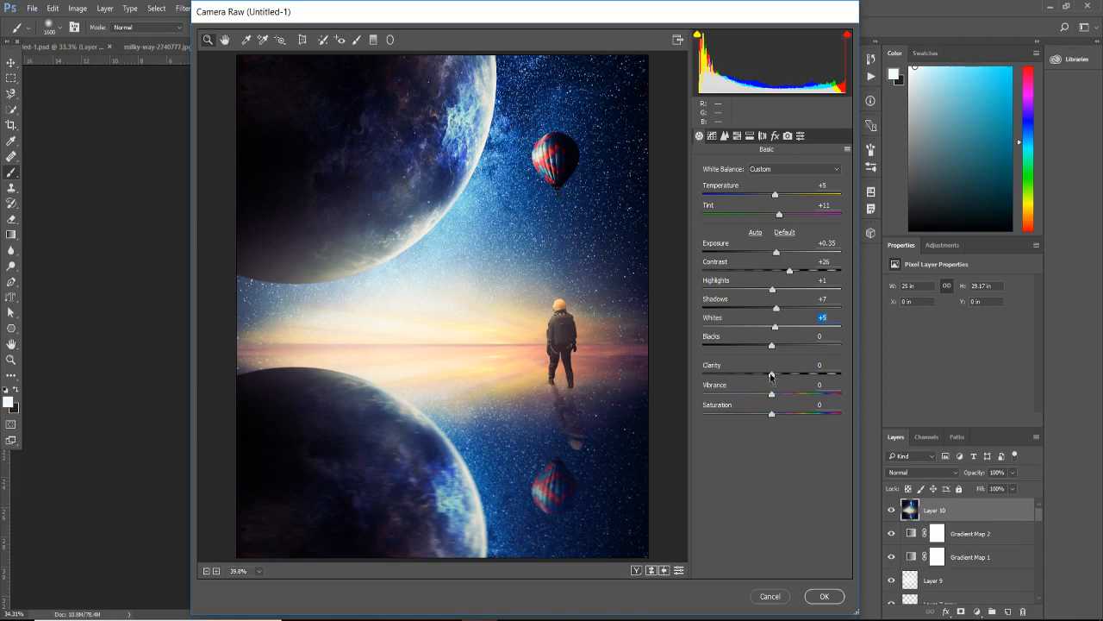
left_click_drag(772, 377, 881, 377)
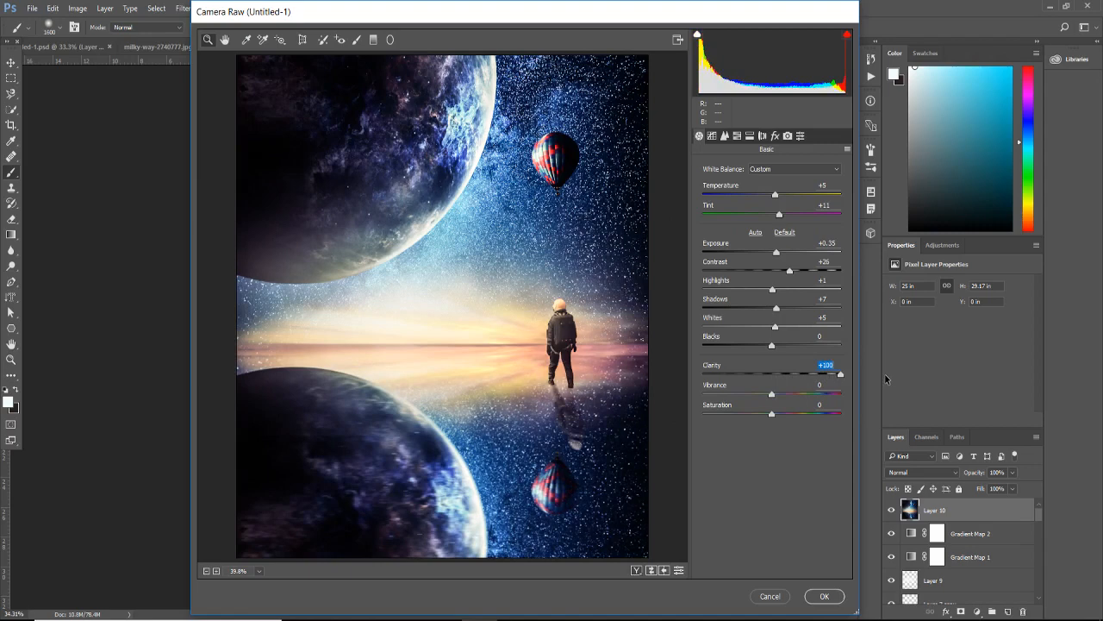
left_click_drag(885, 380, 774, 395)
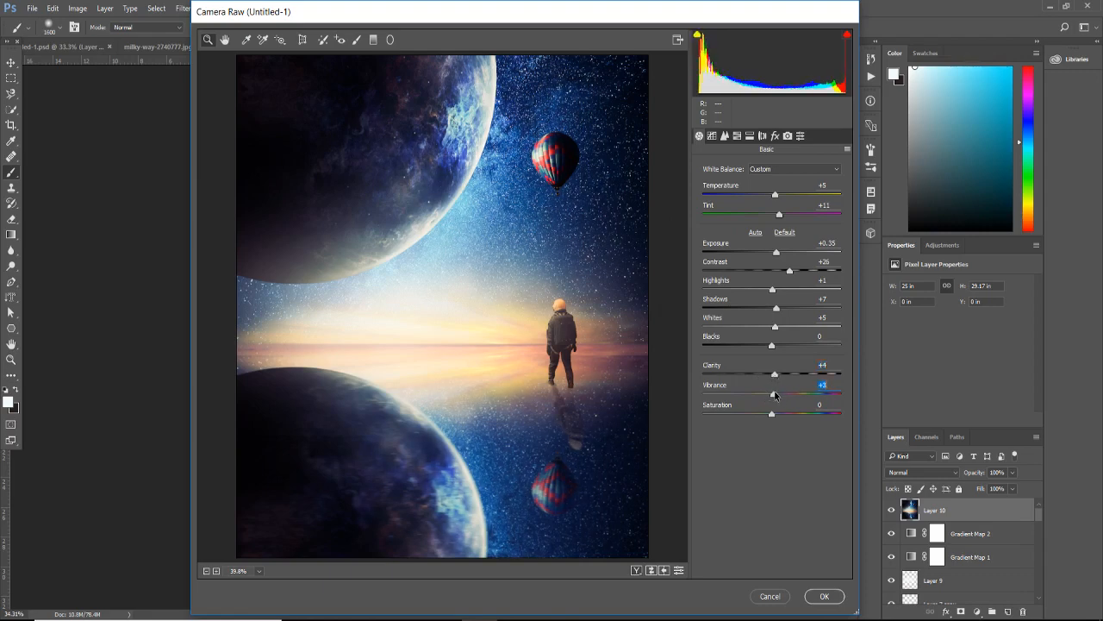
Step: Add a slight dark vignette in the lens corrections and apply the Camera Raw adjustments to the stamped layer
left_click(727, 138)
left_click(737, 139)
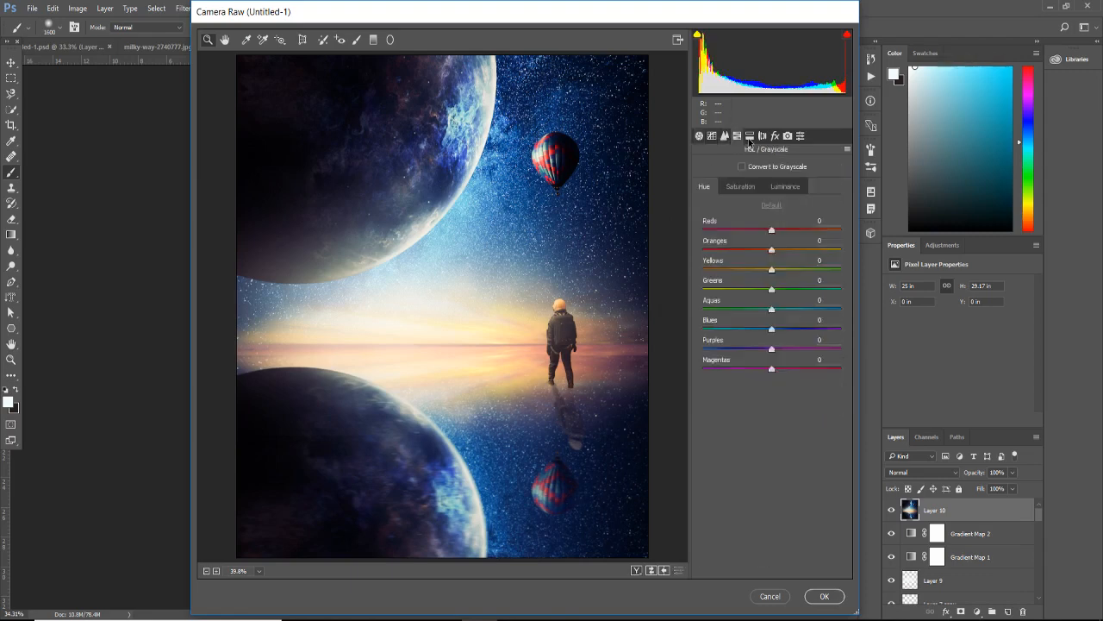
left_click(749, 139)
left_click(762, 136)
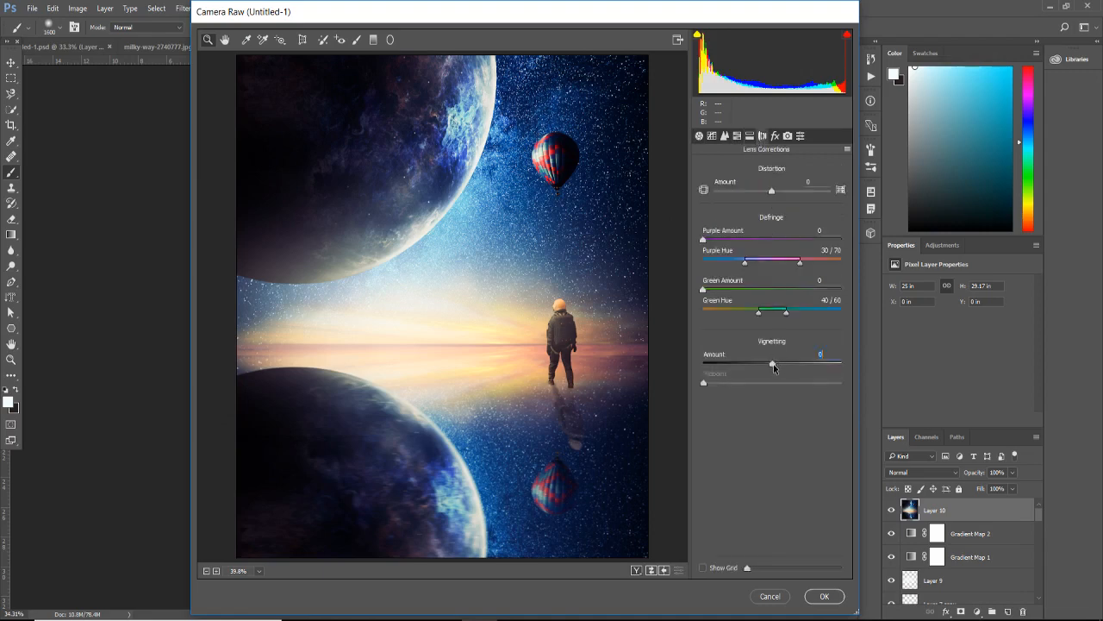
mouse_move(773, 368)
left_mouse_down()
mouse_move(818, 364)
mouse_move(769, 359)
mouse_move(804, 359)
mouse_move(777, 354)
mouse_move(775, 385)
mouse_move(796, 385)
mouse_move(729, 383)
mouse_move(780, 385)
mouse_move(786, 367)
mouse_move(806, 366)
mouse_move(749, 366)
mouse_move(758, 385)
mouse_move(787, 385)
mouse_move(764, 366)
left_mouse_up()
left_click(835, 597)
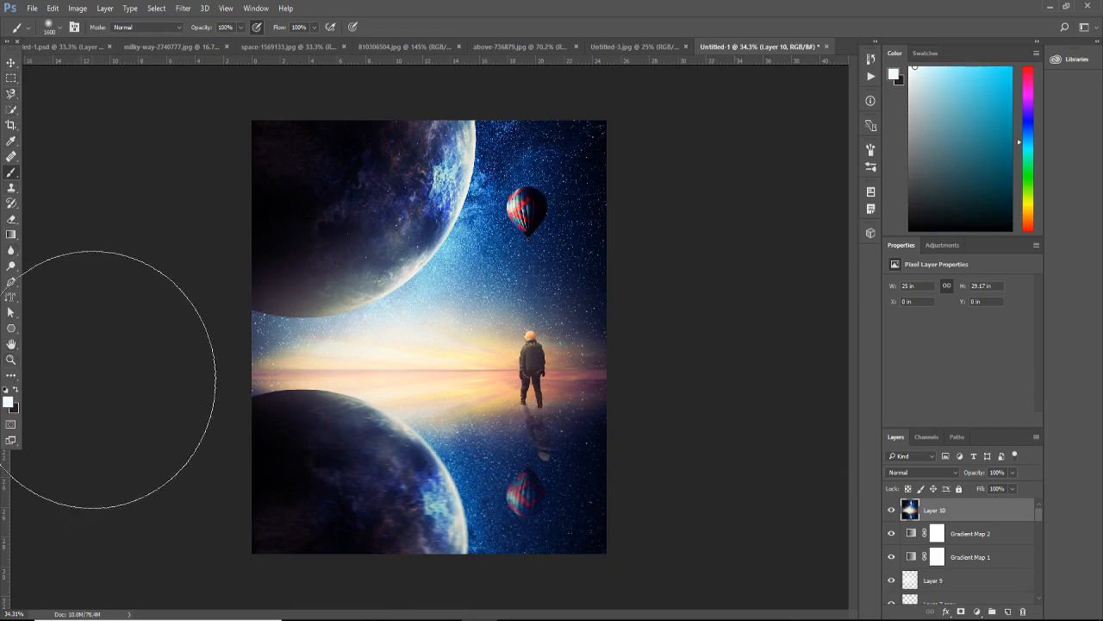
key("bracketright")
key("bracketright")
key("bracketright")
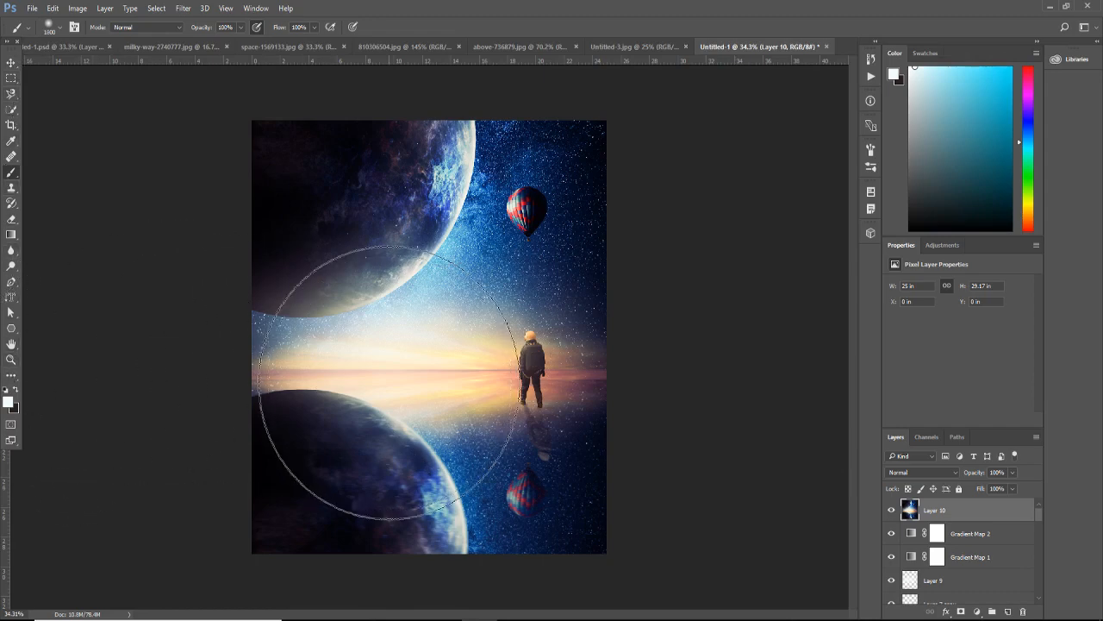
key("bracketleft")
key("bracketleft")
key("bracketleft")
key("bracketleft")
key("bracketleft")
key("bracketleft")
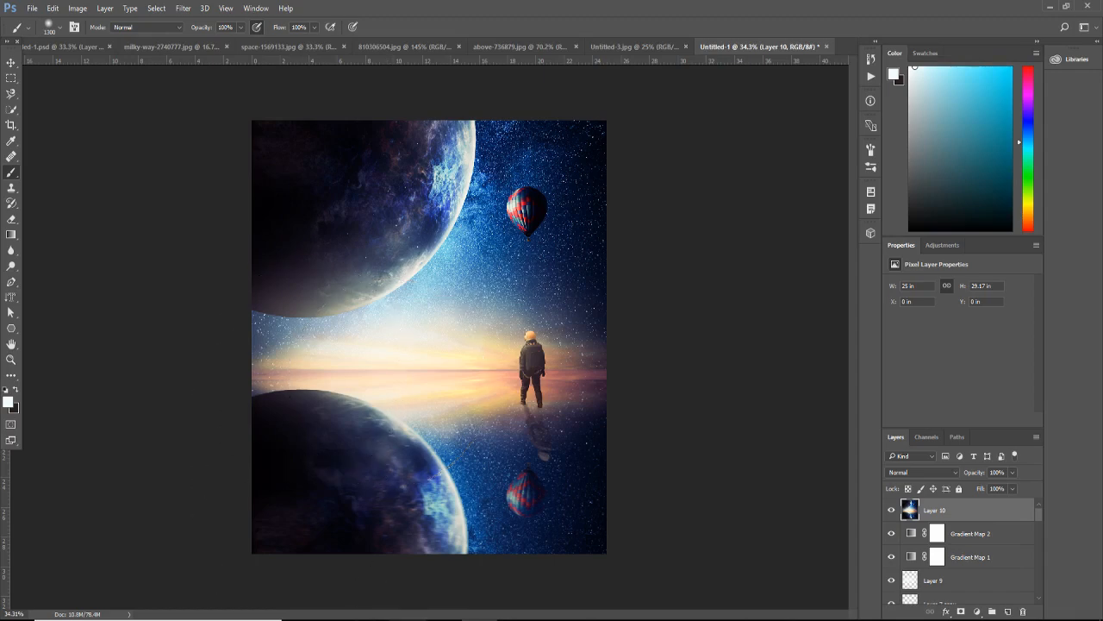
left_click(522, 571)
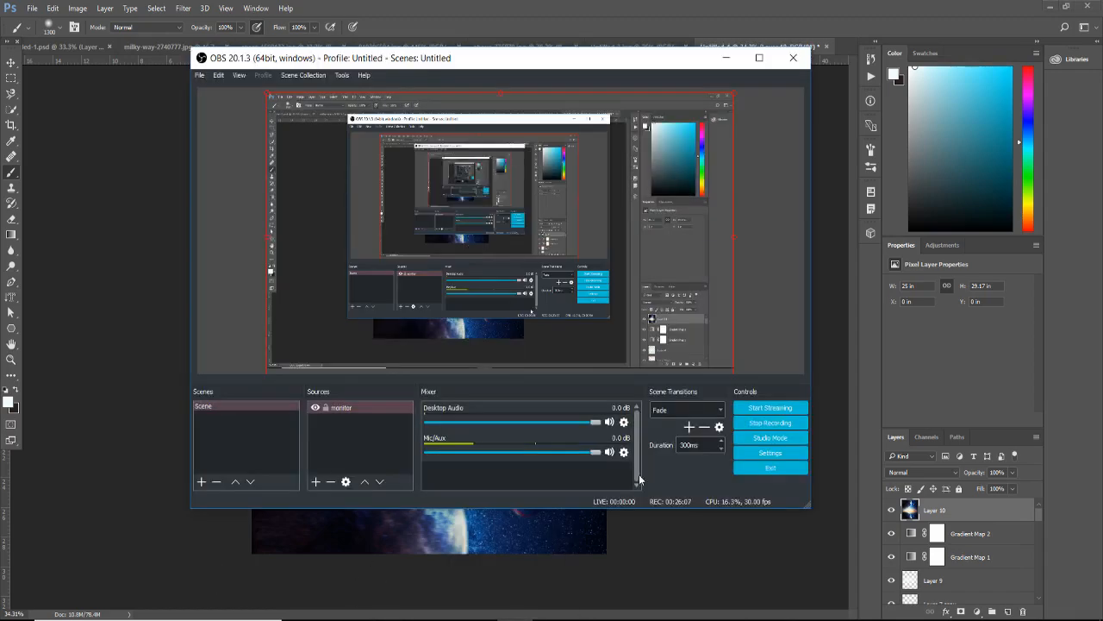